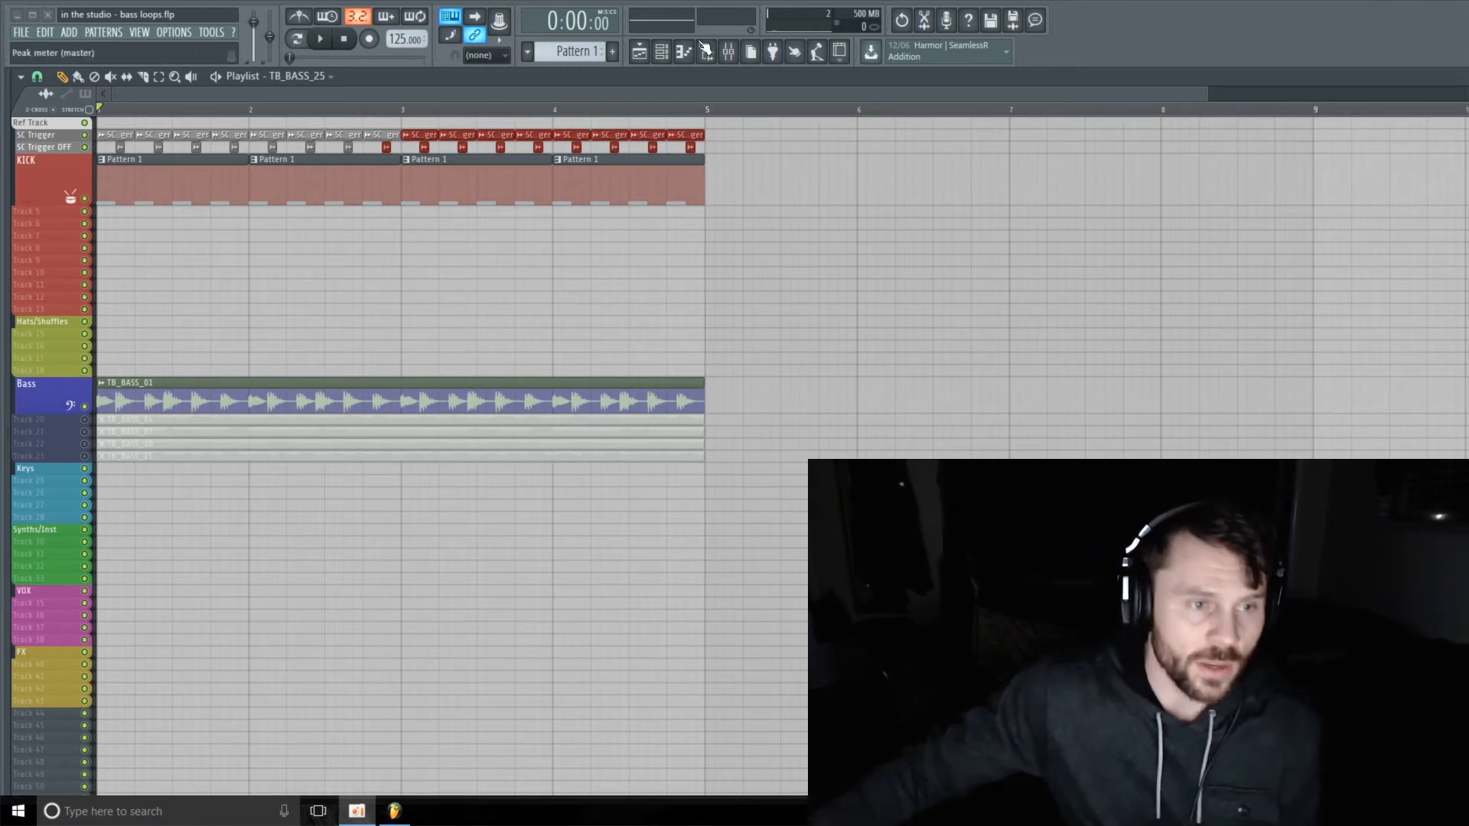
Enlarge tracks 20 to 23 under Bass and audition TB_BASS_04 alone, with the TB_BASS_01 track muted
left_click_drag(67, 424, 53, 522)
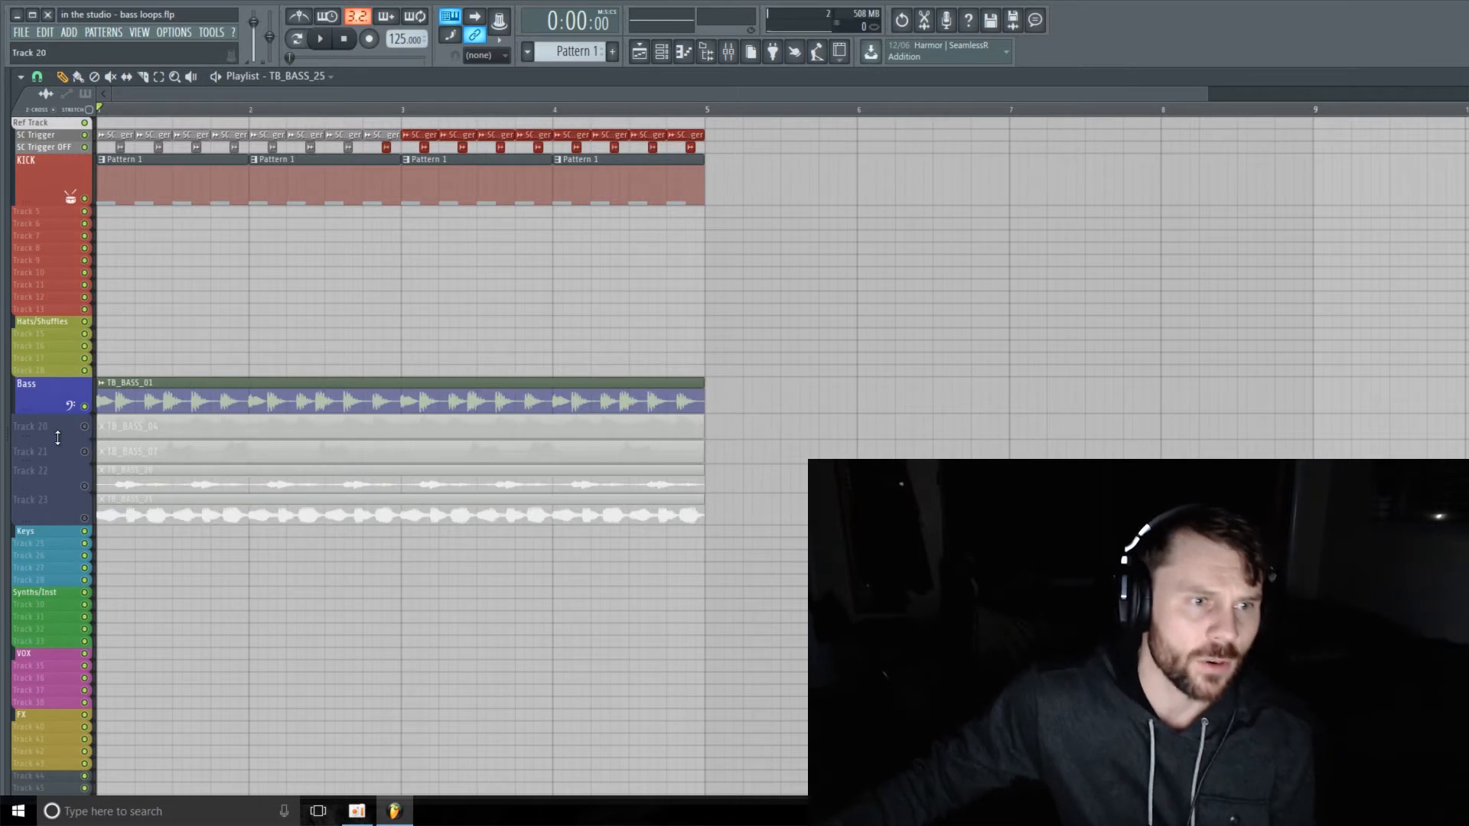
left_click_drag(58, 438, 63, 509)
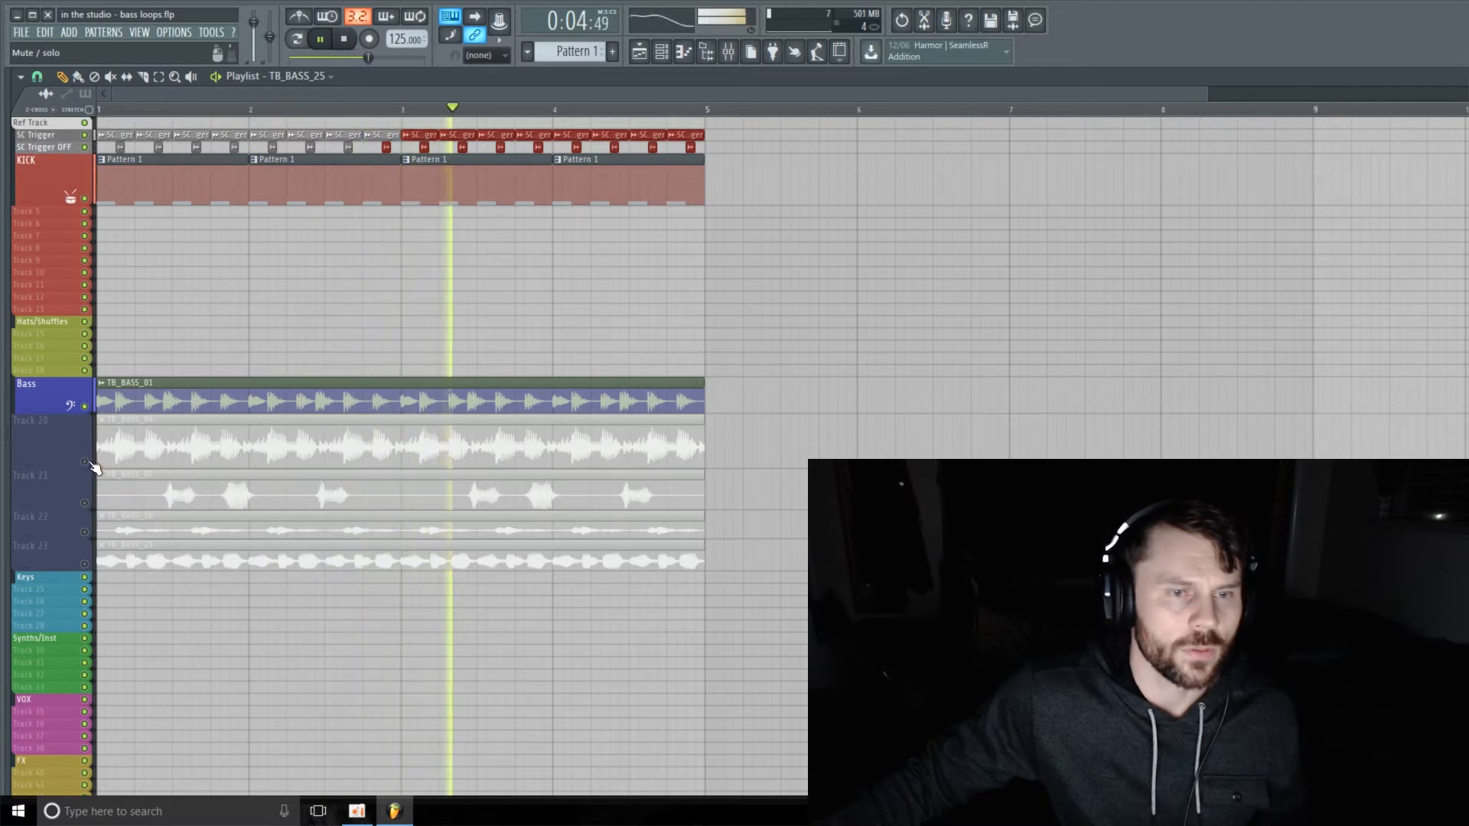
left_click(85, 462)
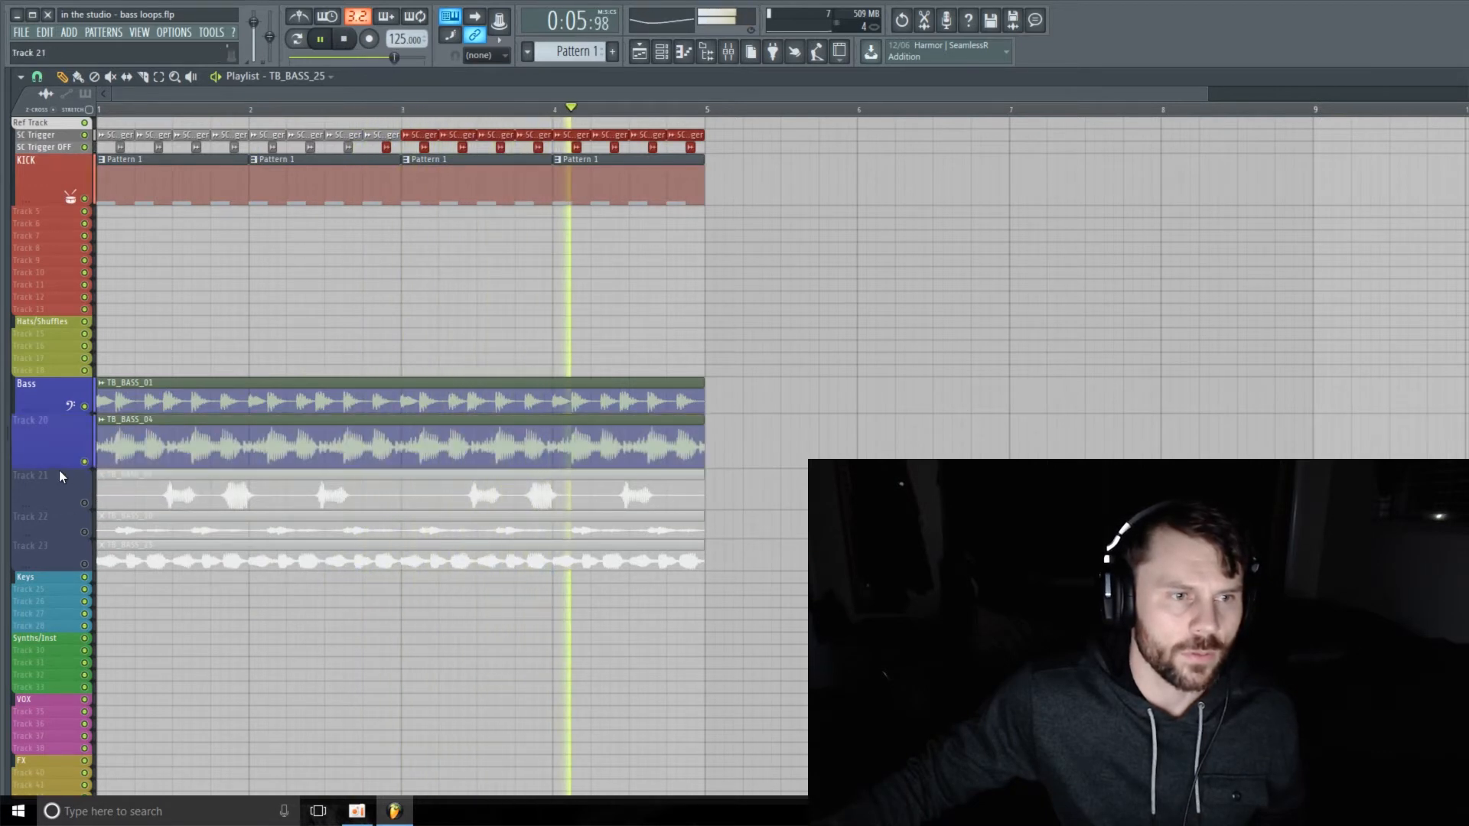
left_click(84, 406)
left_click_drag(62, 464, 61, 469)
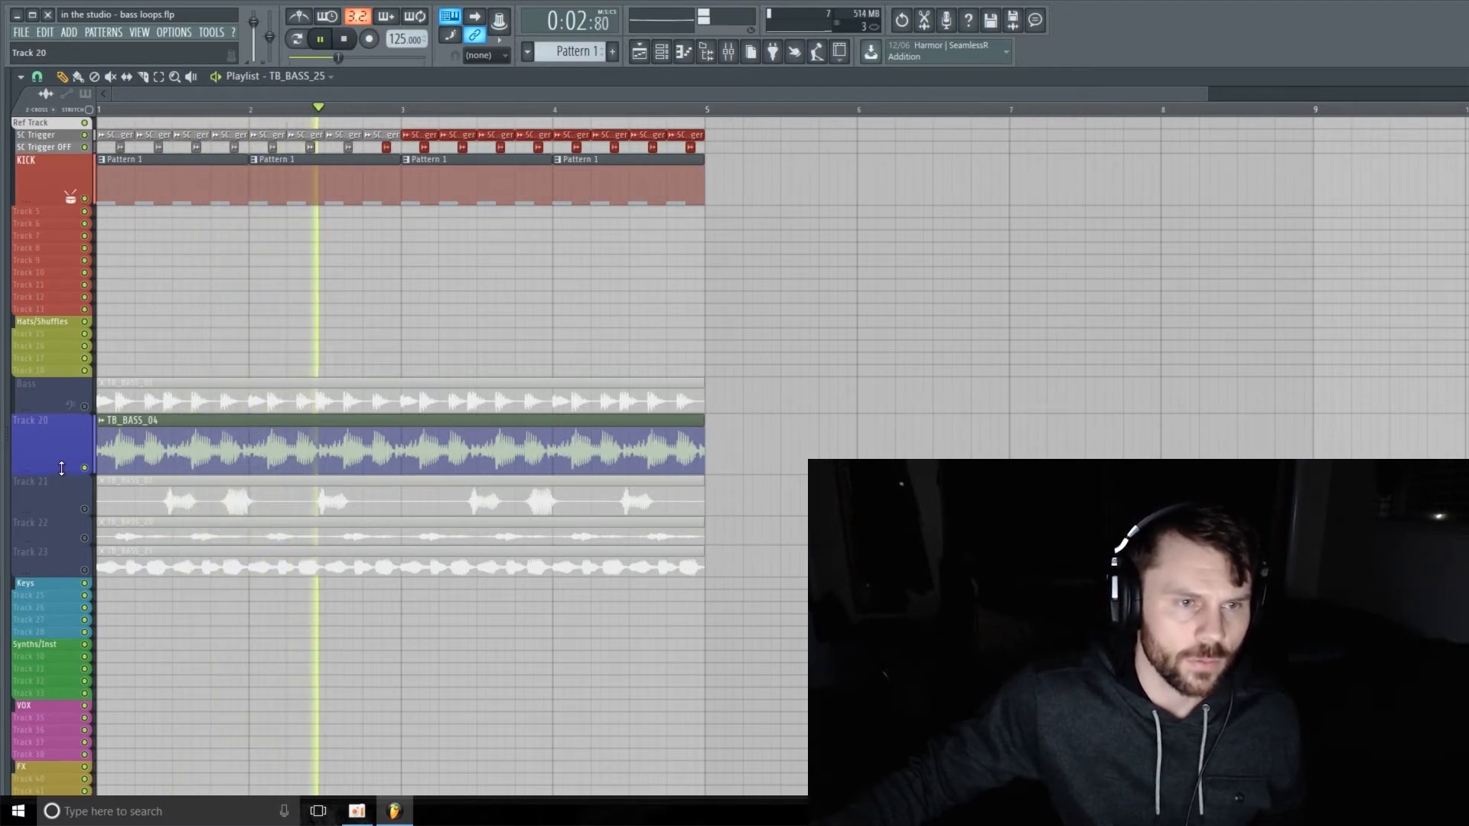
left_click(85, 468)
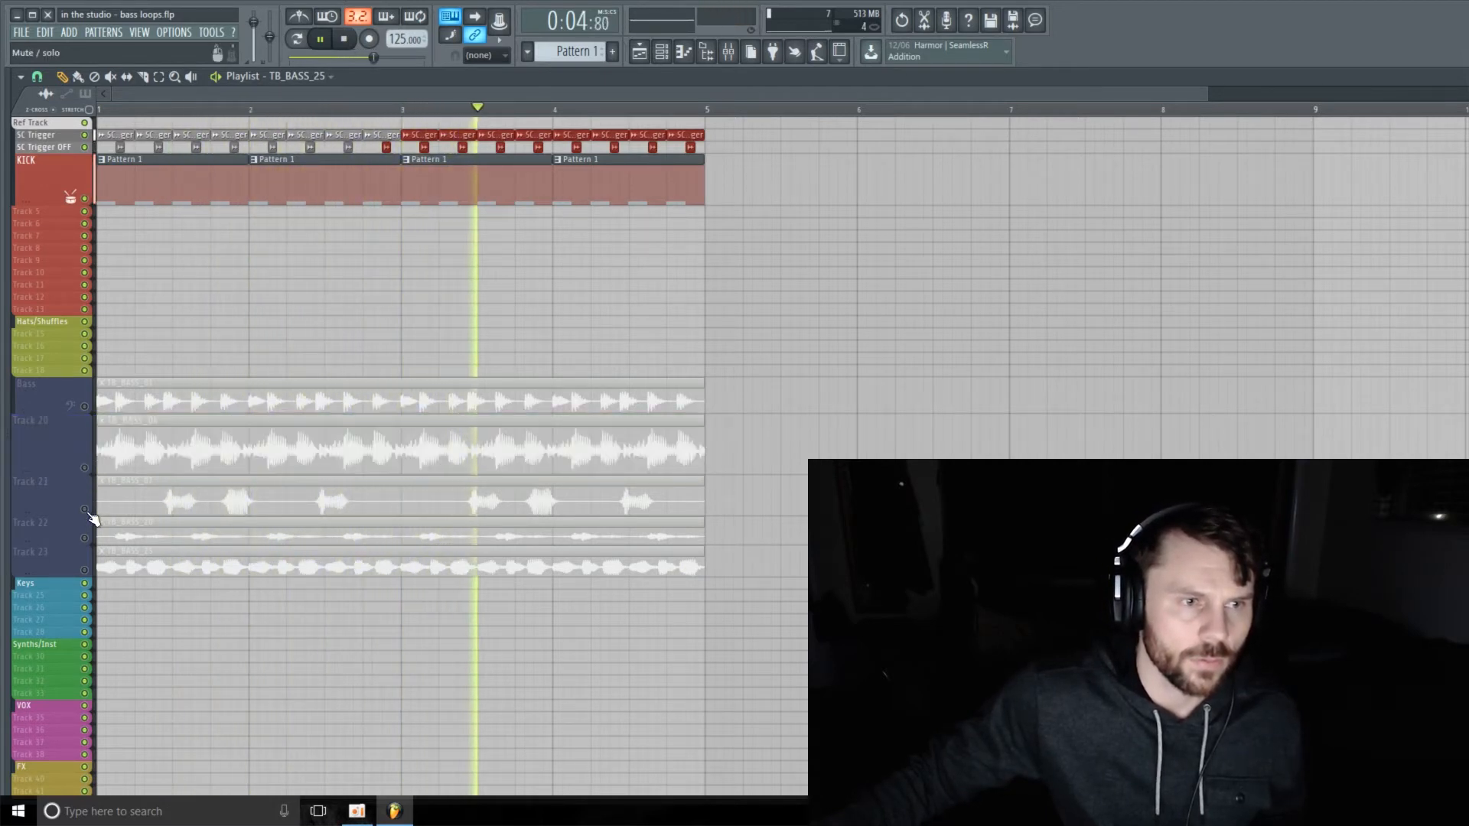
Audition TB_BASS_07, TB_BASS_20 and TB_BASS_25 one at a time on tracks 21, 22 and 23
left_click(85, 508)
scroll(83, 520, "down", 3)
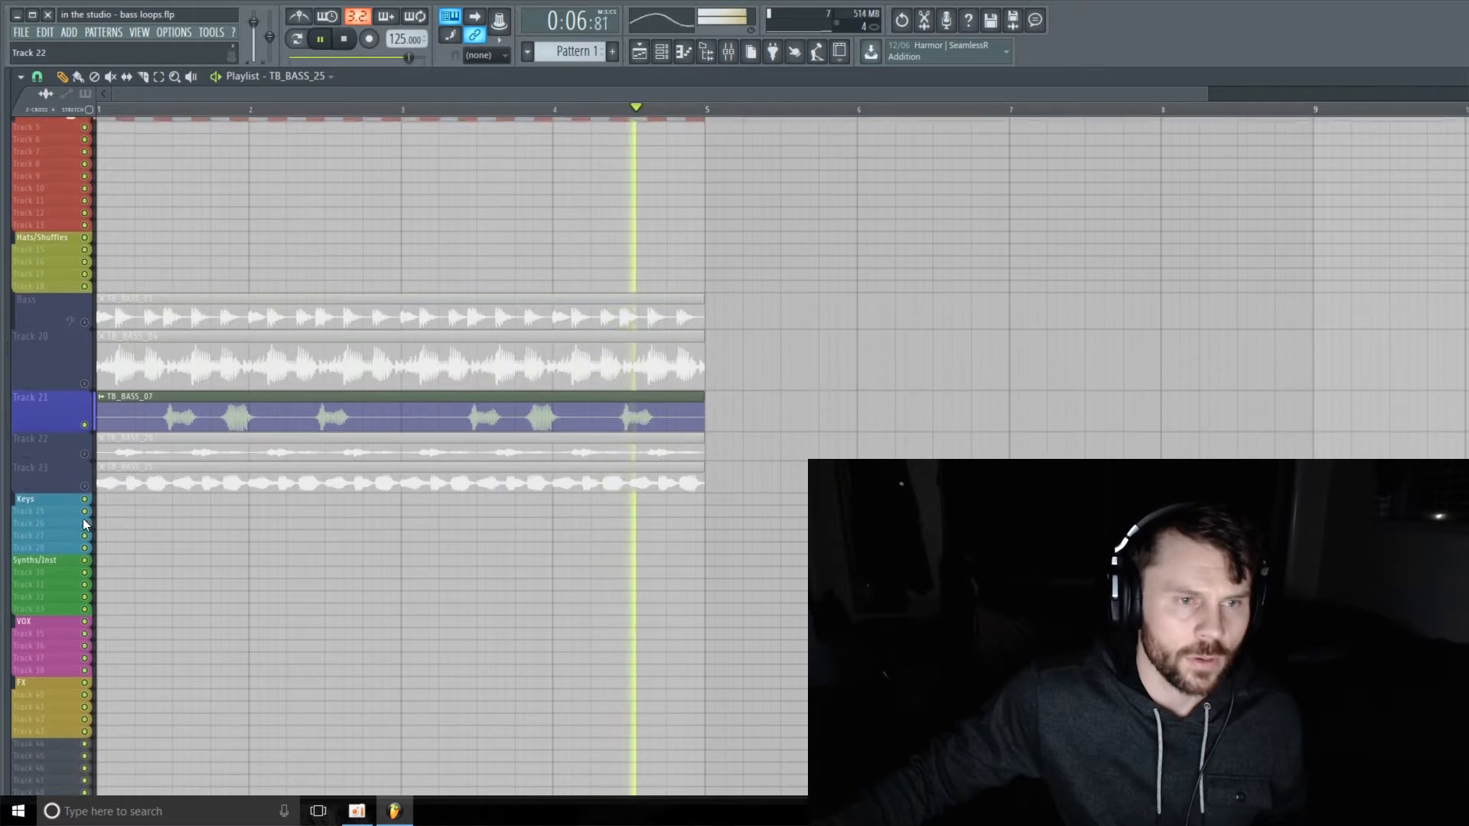
left_click(85, 423)
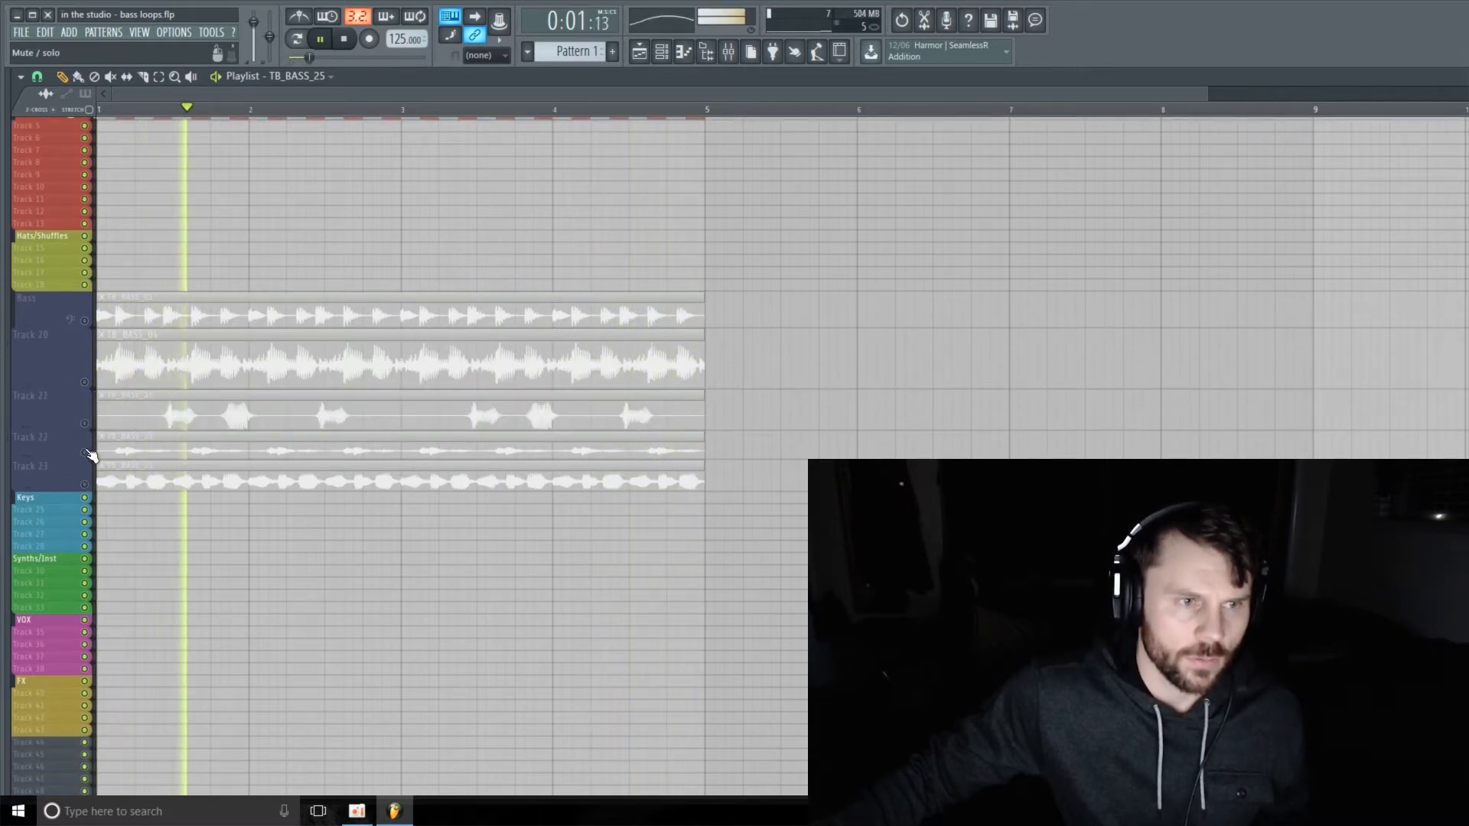
left_click(85, 452)
left_click_drag(50, 489, 50, 502)
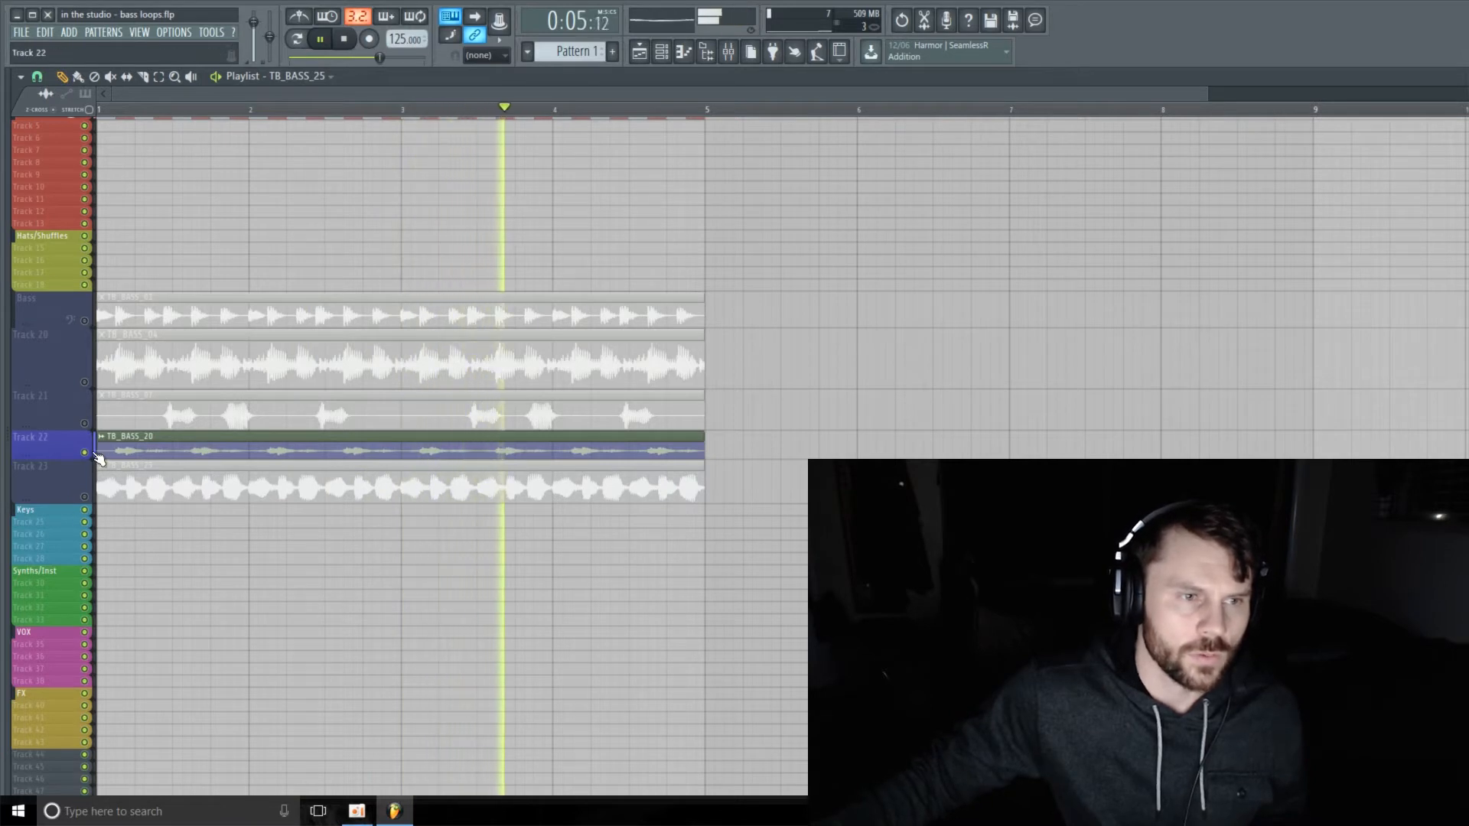
left_click(84, 453)
left_click(84, 497)
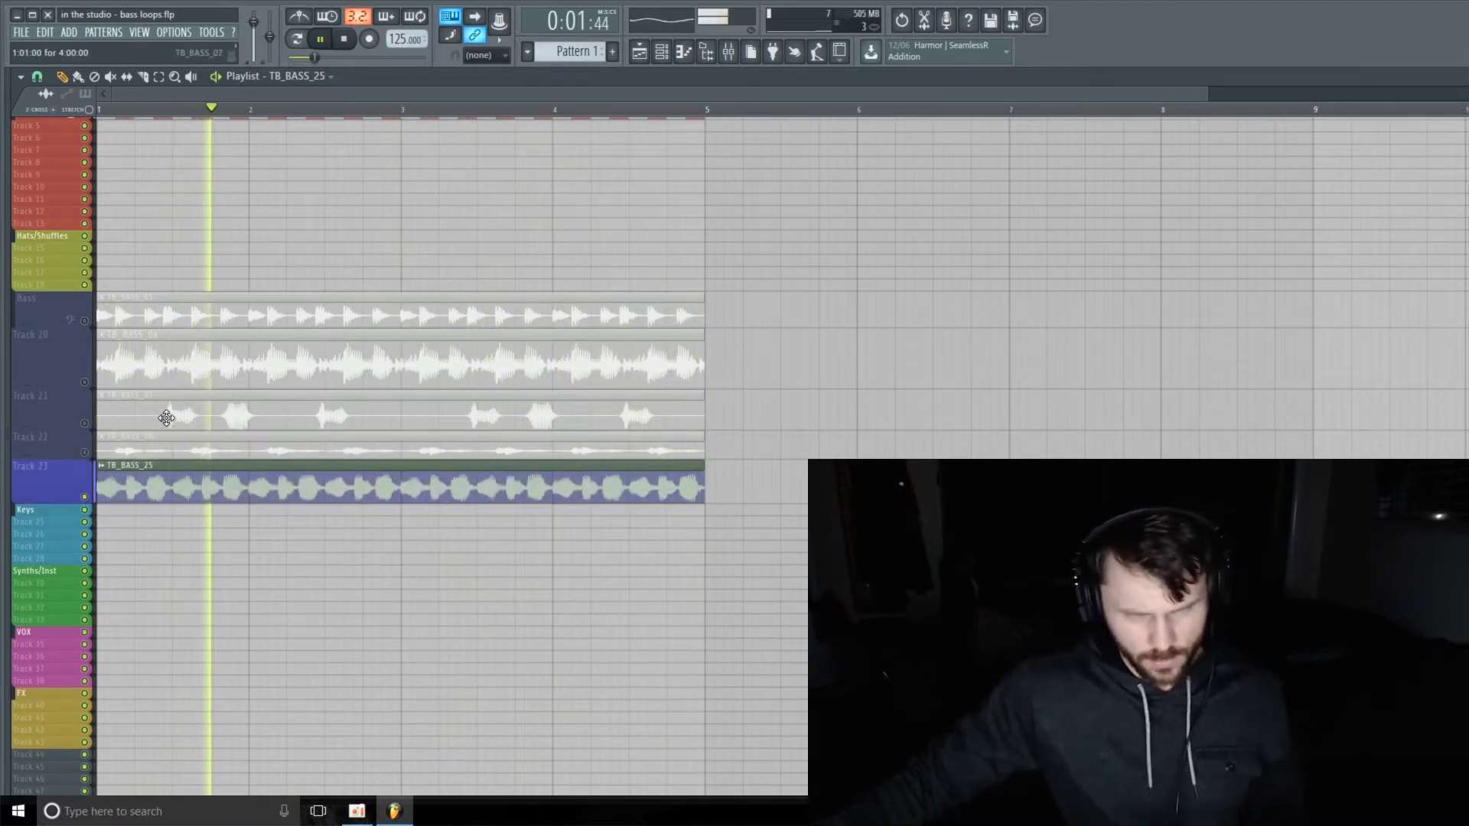
key("space")
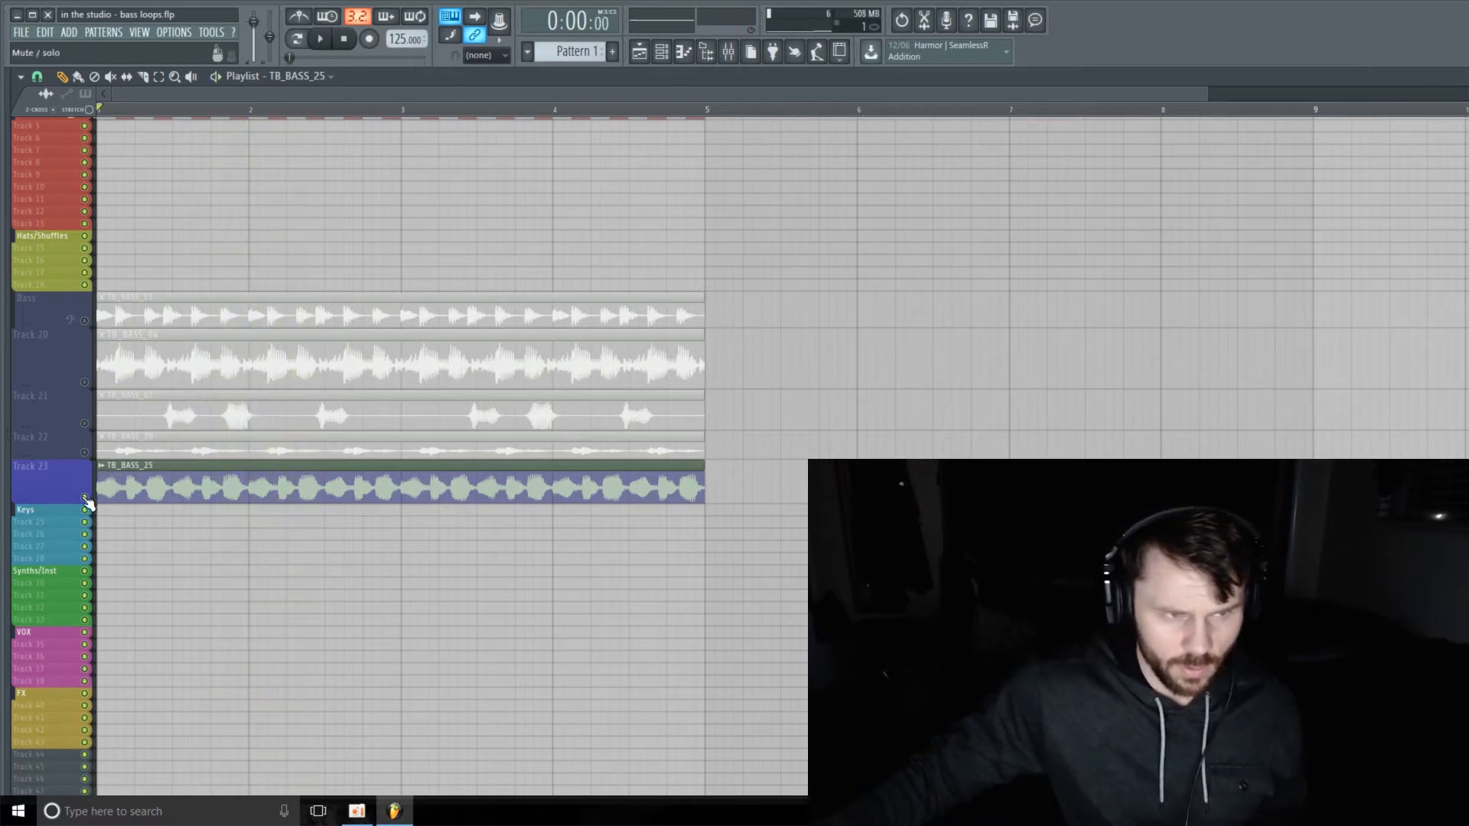
Mute Track 23 and unmute Track 20 so TB_BASS_04 is the only active bass loop
left_click(84, 497)
left_click(84, 382)
scroll(469, 276, "up", 3)
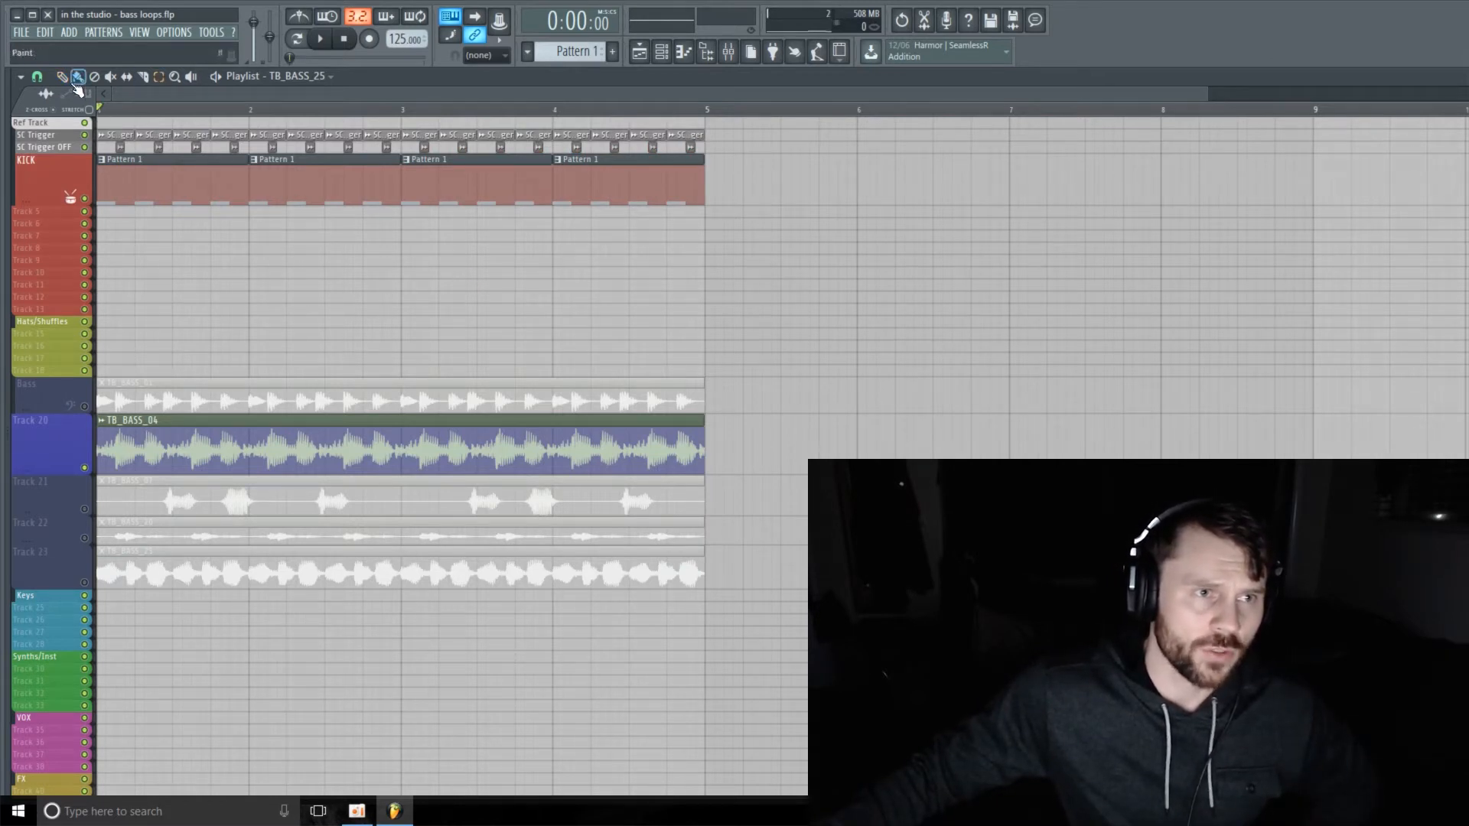
Select bars 1 and 2 of the playlist timeline as the loop playback range
left_click(37, 77)
left_click(46, 124)
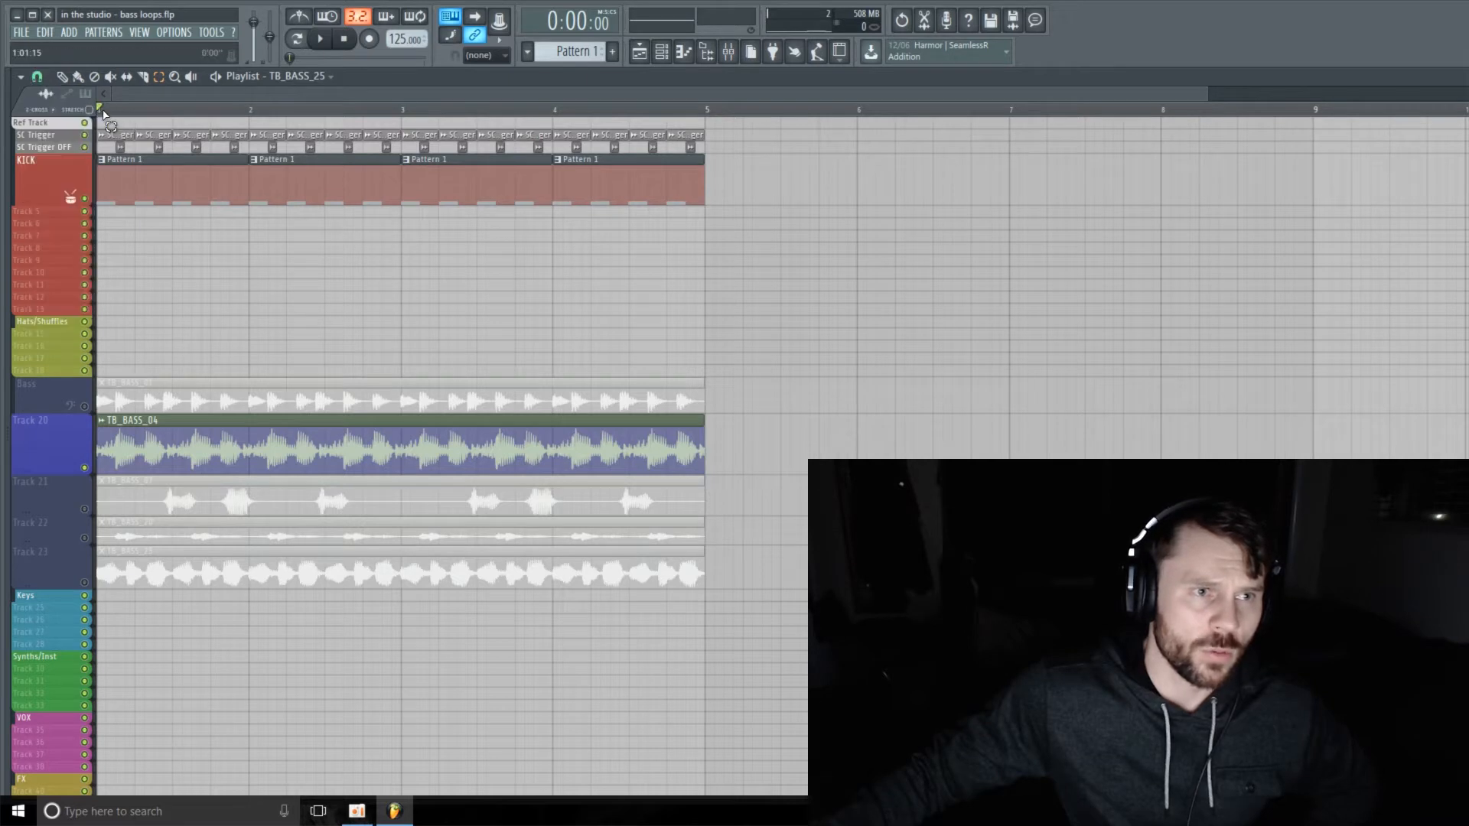
left_click_drag(100, 109, 321, 139)
left_click(512, 271)
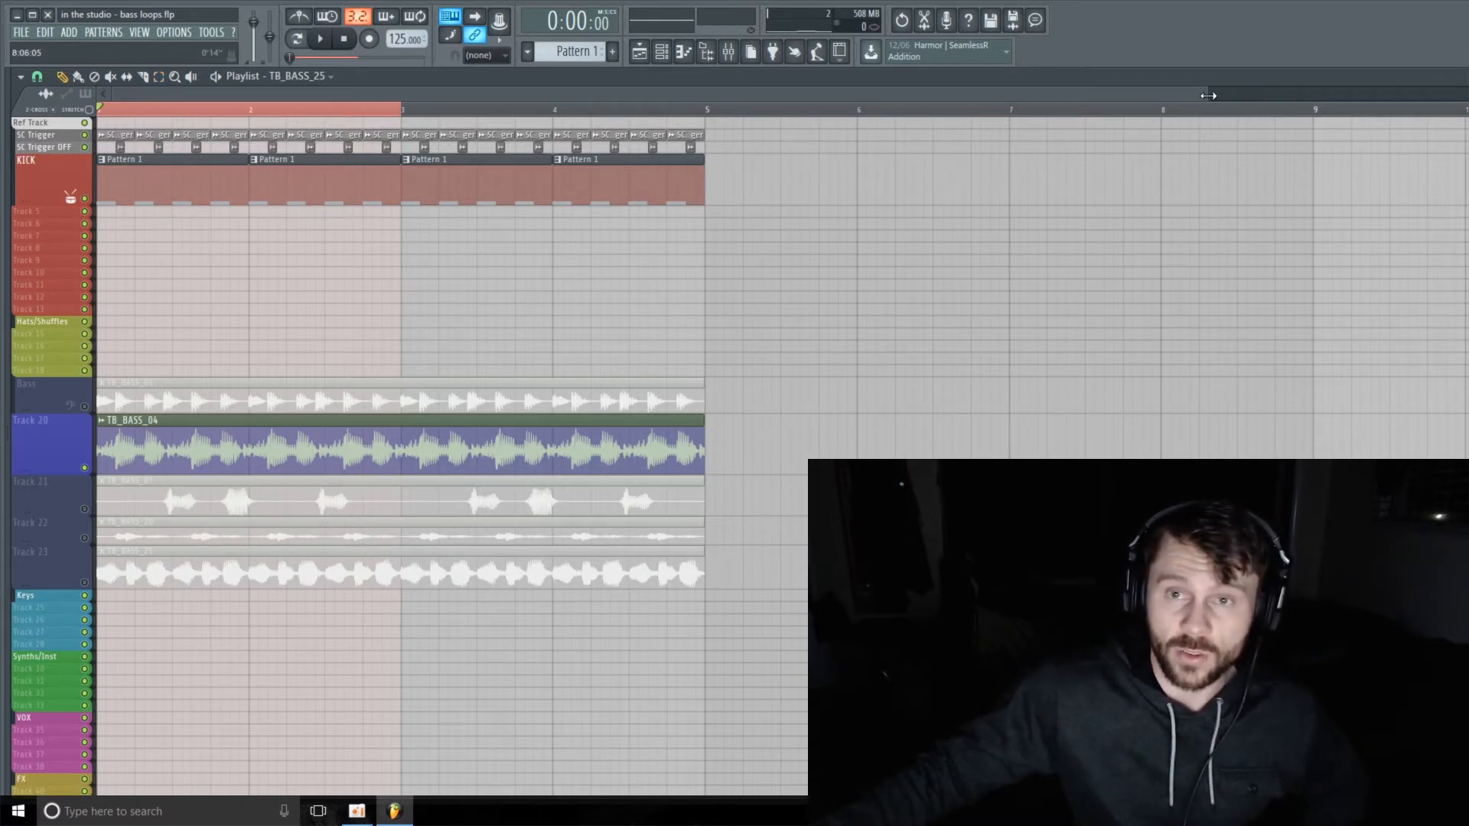
left_click_drag(1209, 96, 909, 95)
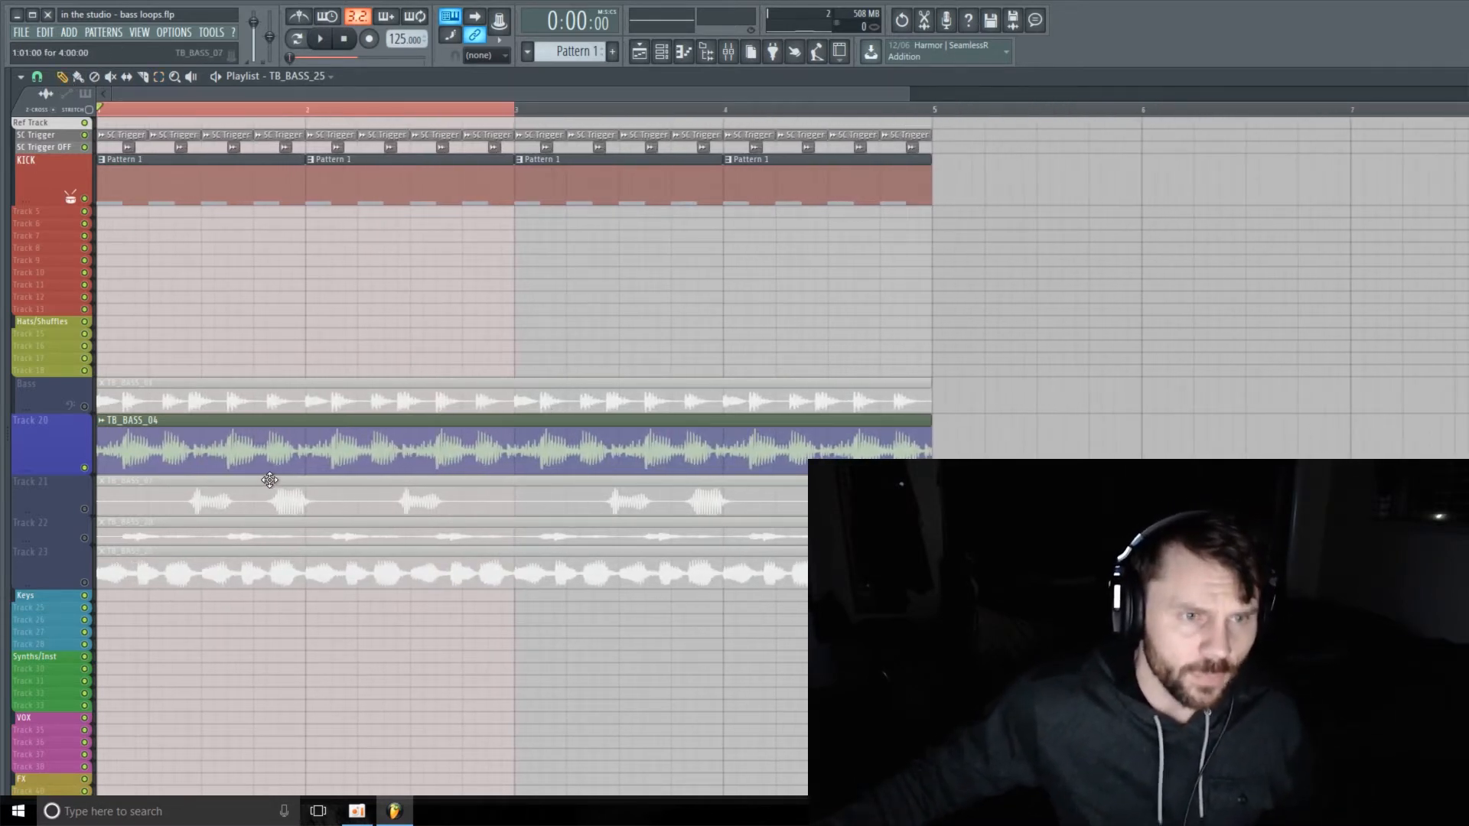
Slice three one-beat pieces off the start of TB_BASS_04, spread them apart and move the remainder to bar 5
key("space")
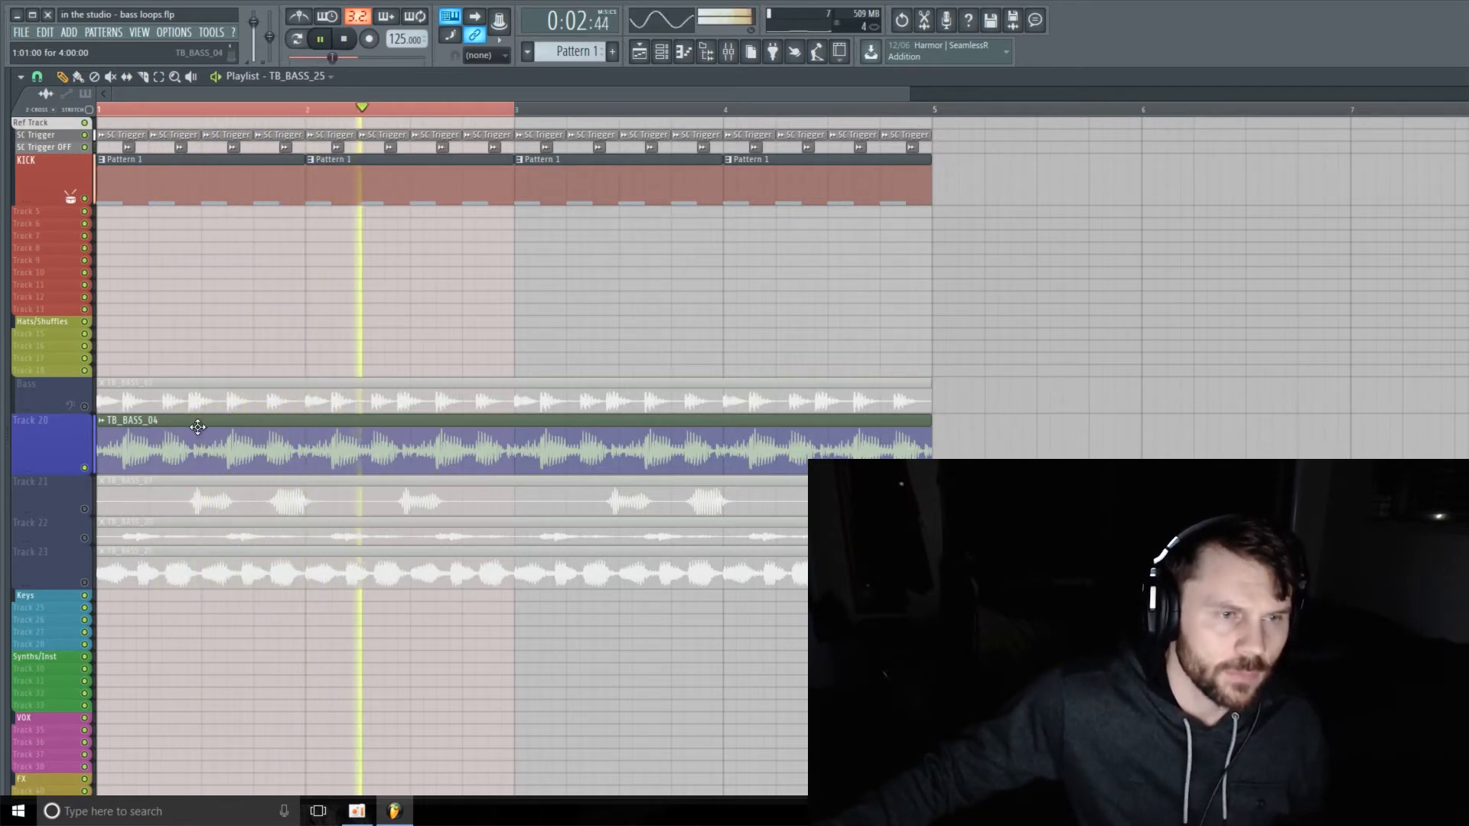
key("space")
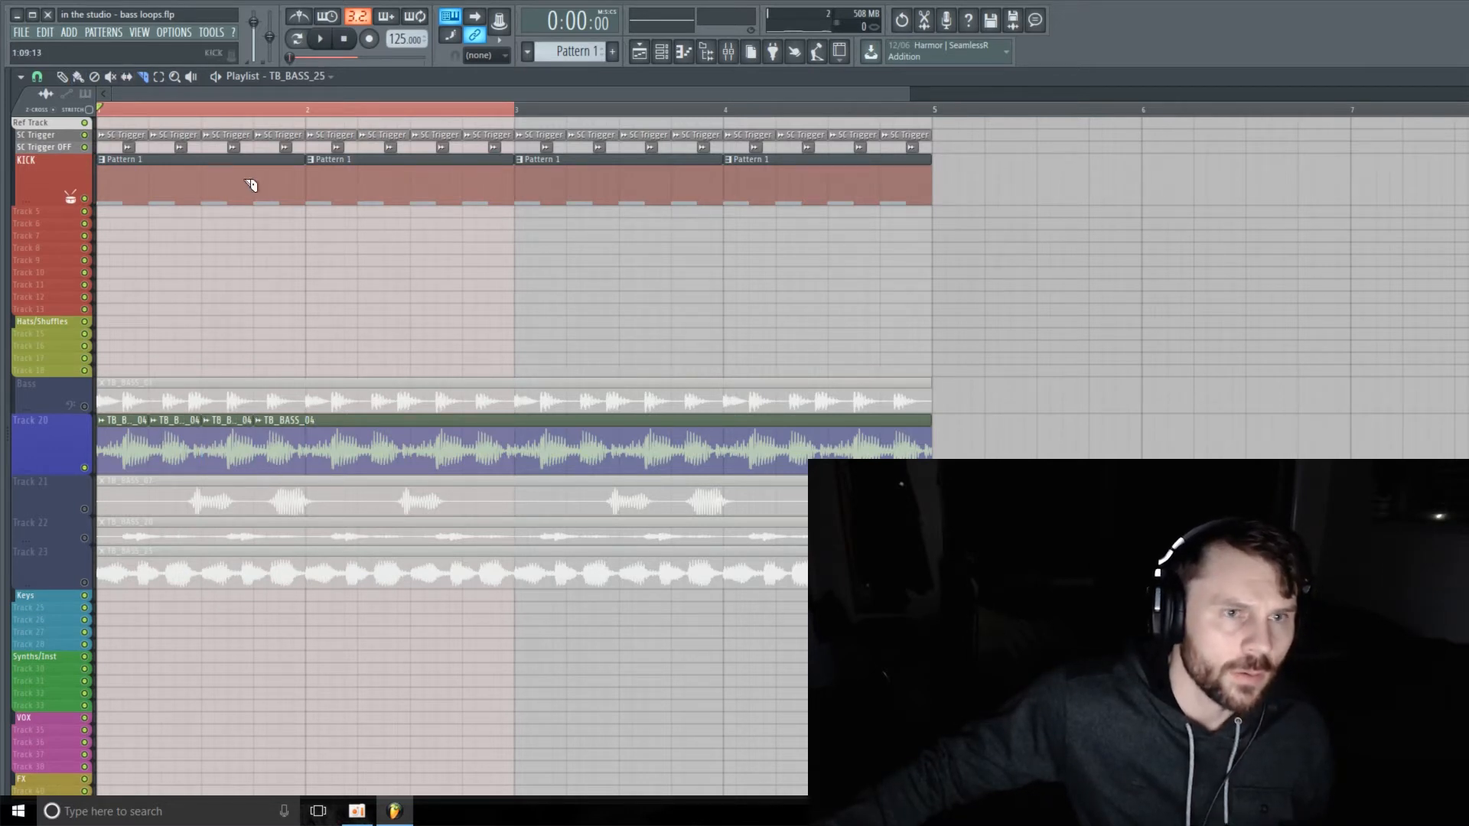
left_click_drag(429, 436, 1107, 438)
left_click_drag(224, 451, 290, 451)
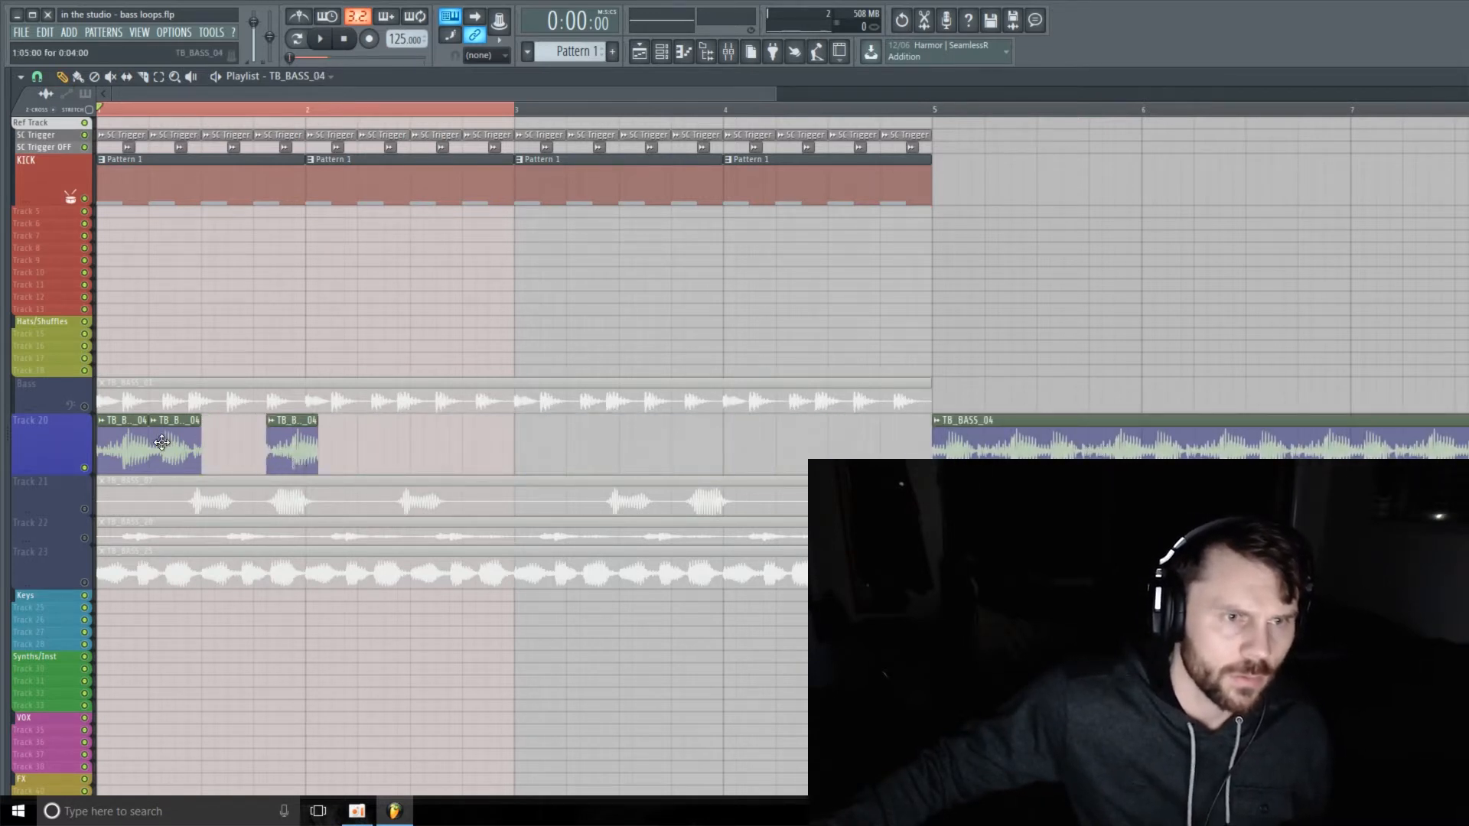
left_click_drag(174, 452, 199, 453)
key("space")
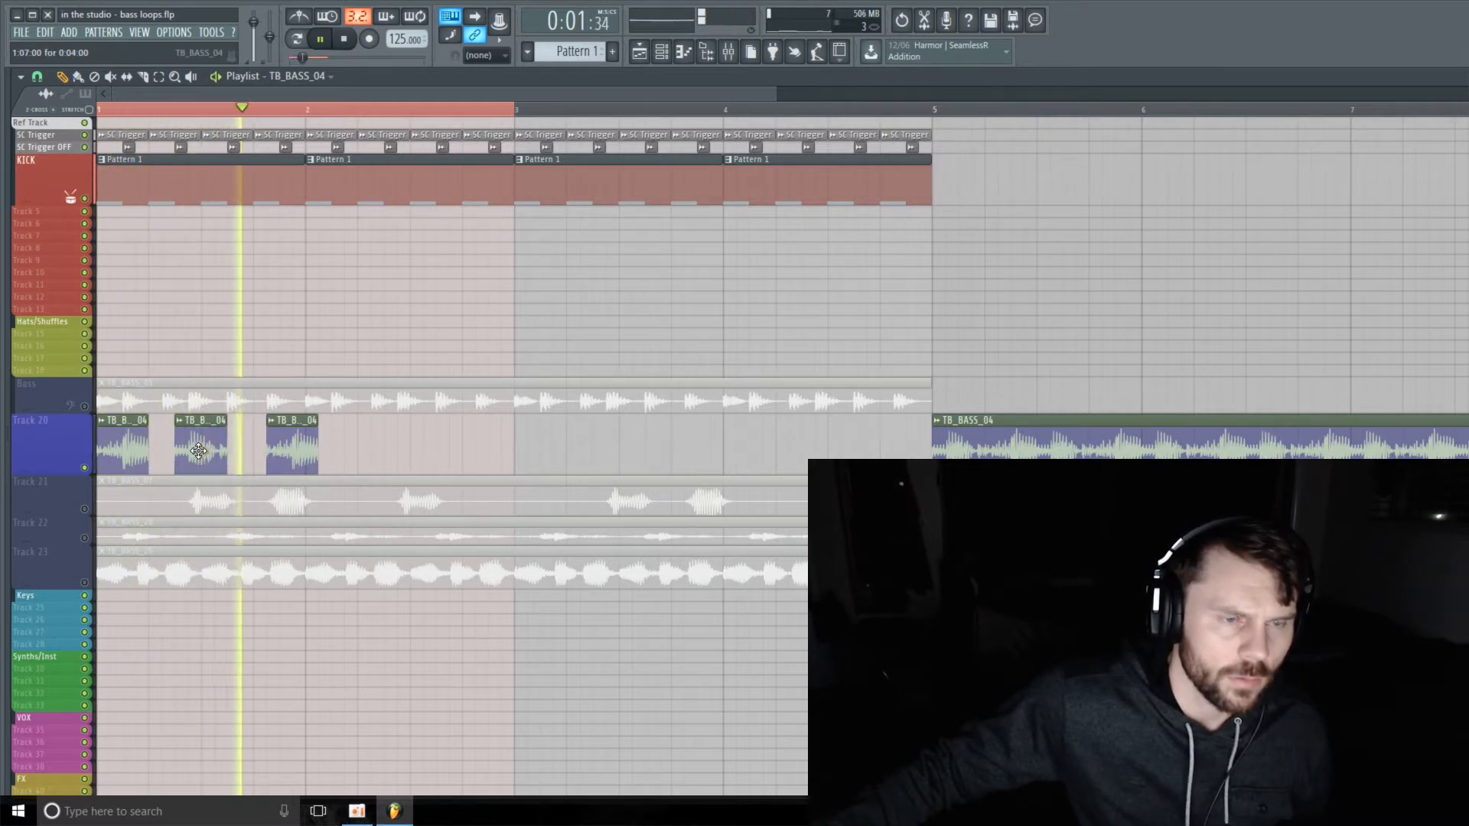
Delete all but the first TB_BASS_04 slice and repeat it on beats 1 and 3 of bars 1 and 2
left_click_drag(218, 455, 454, 456)
right_click(277, 459)
right_click(437, 456)
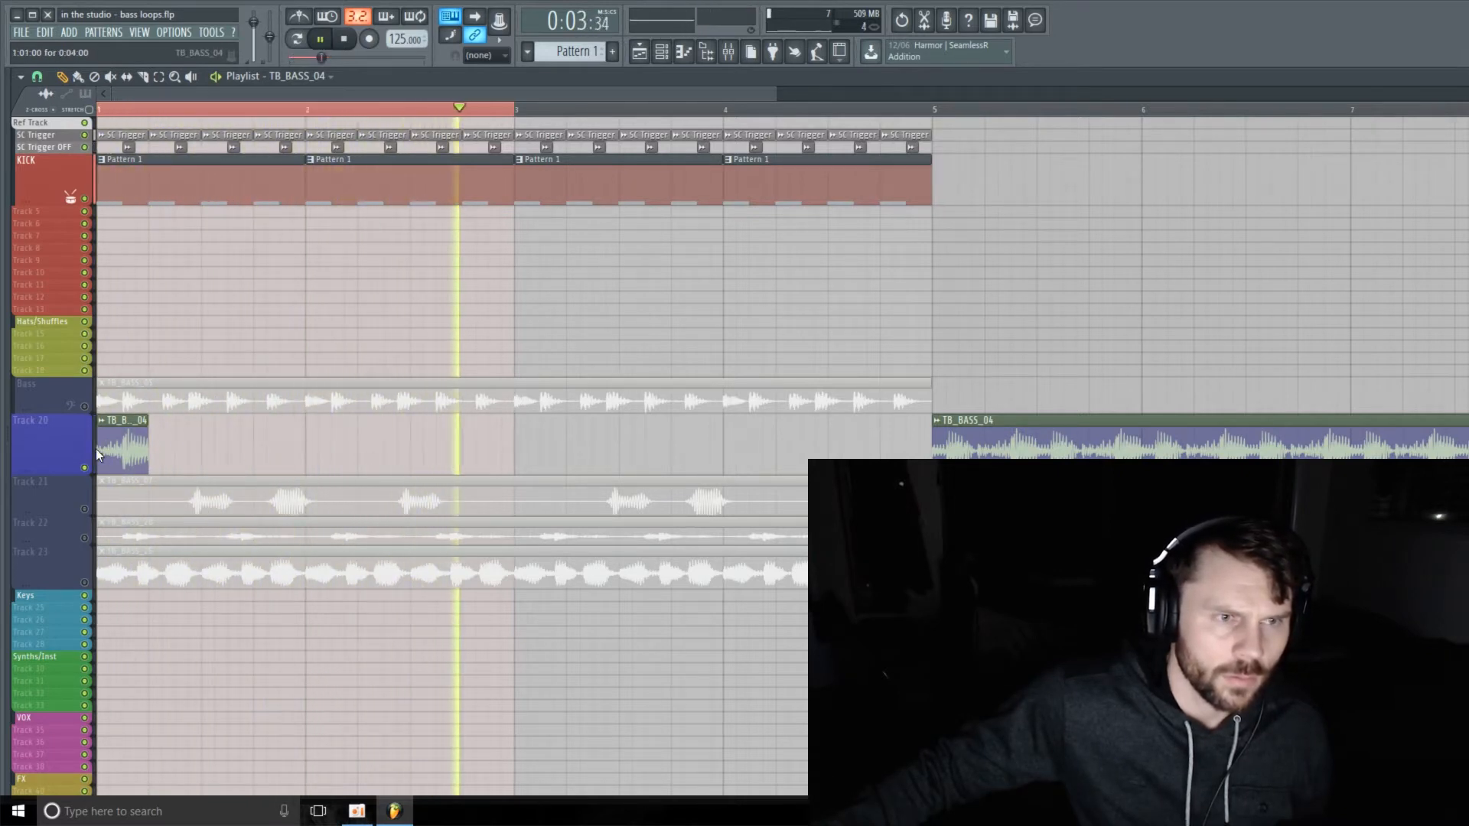
left_click(318, 468)
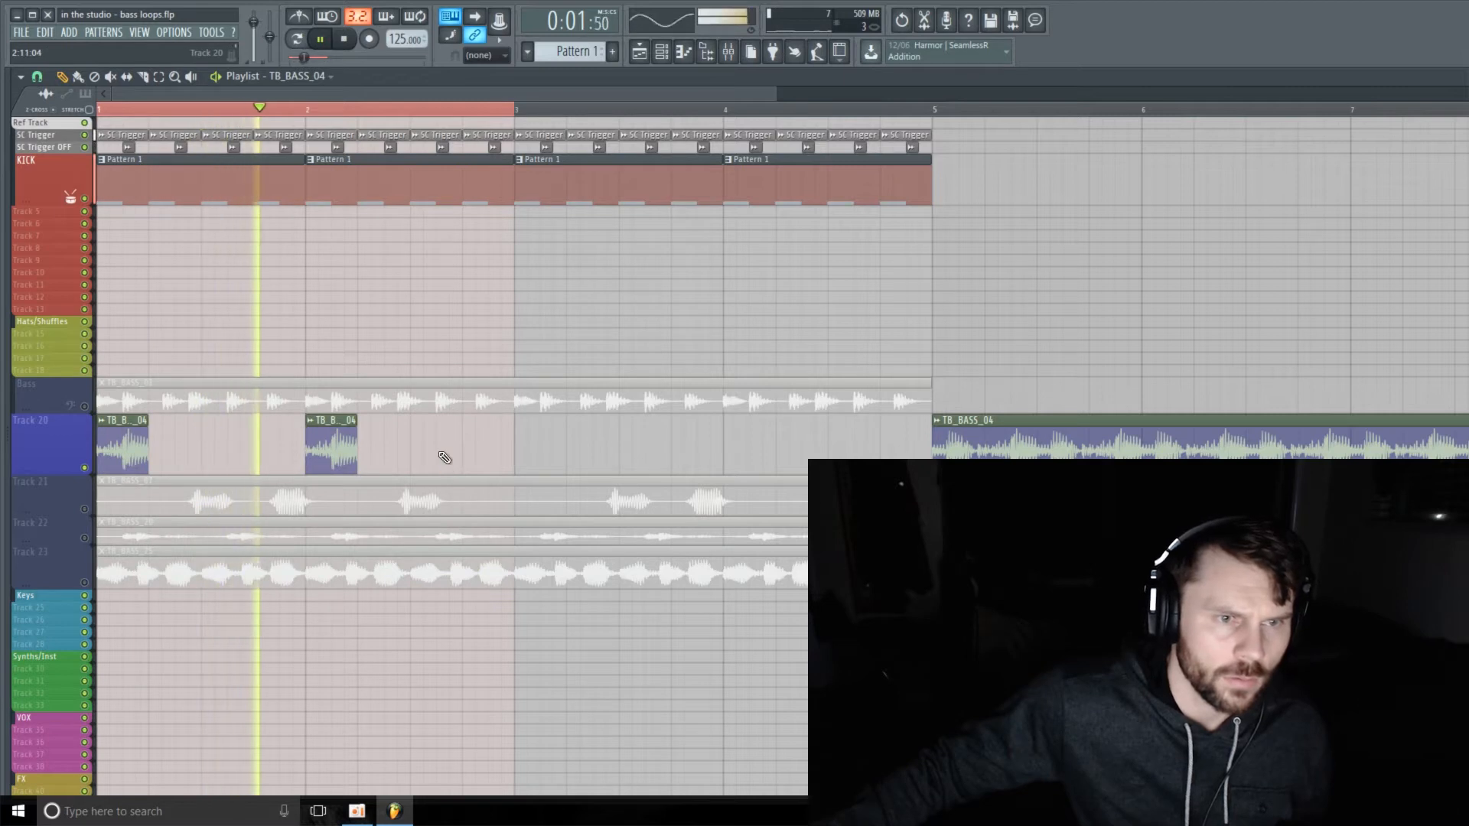
left_click(220, 455)
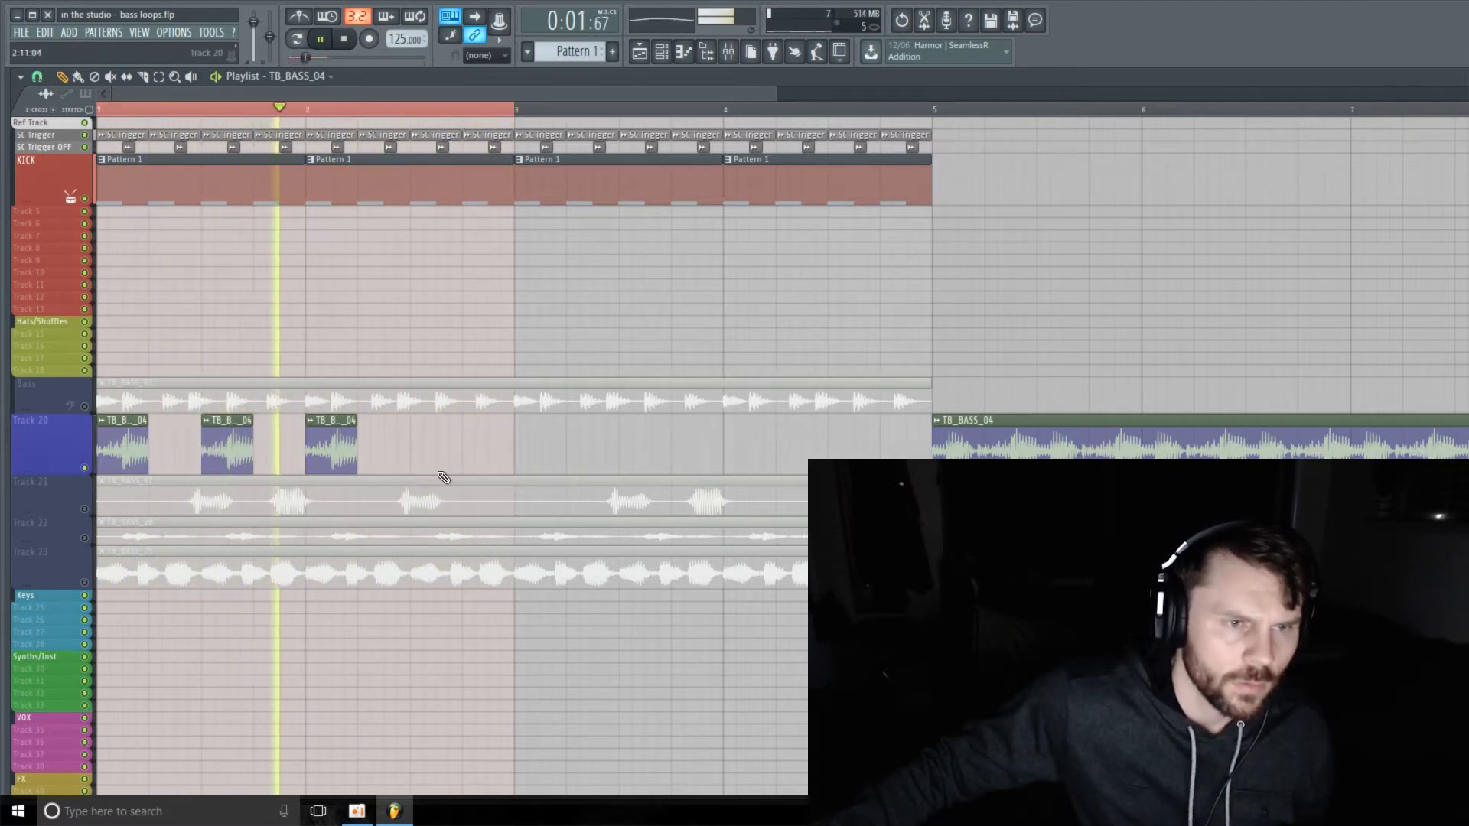
left_click(424, 459)
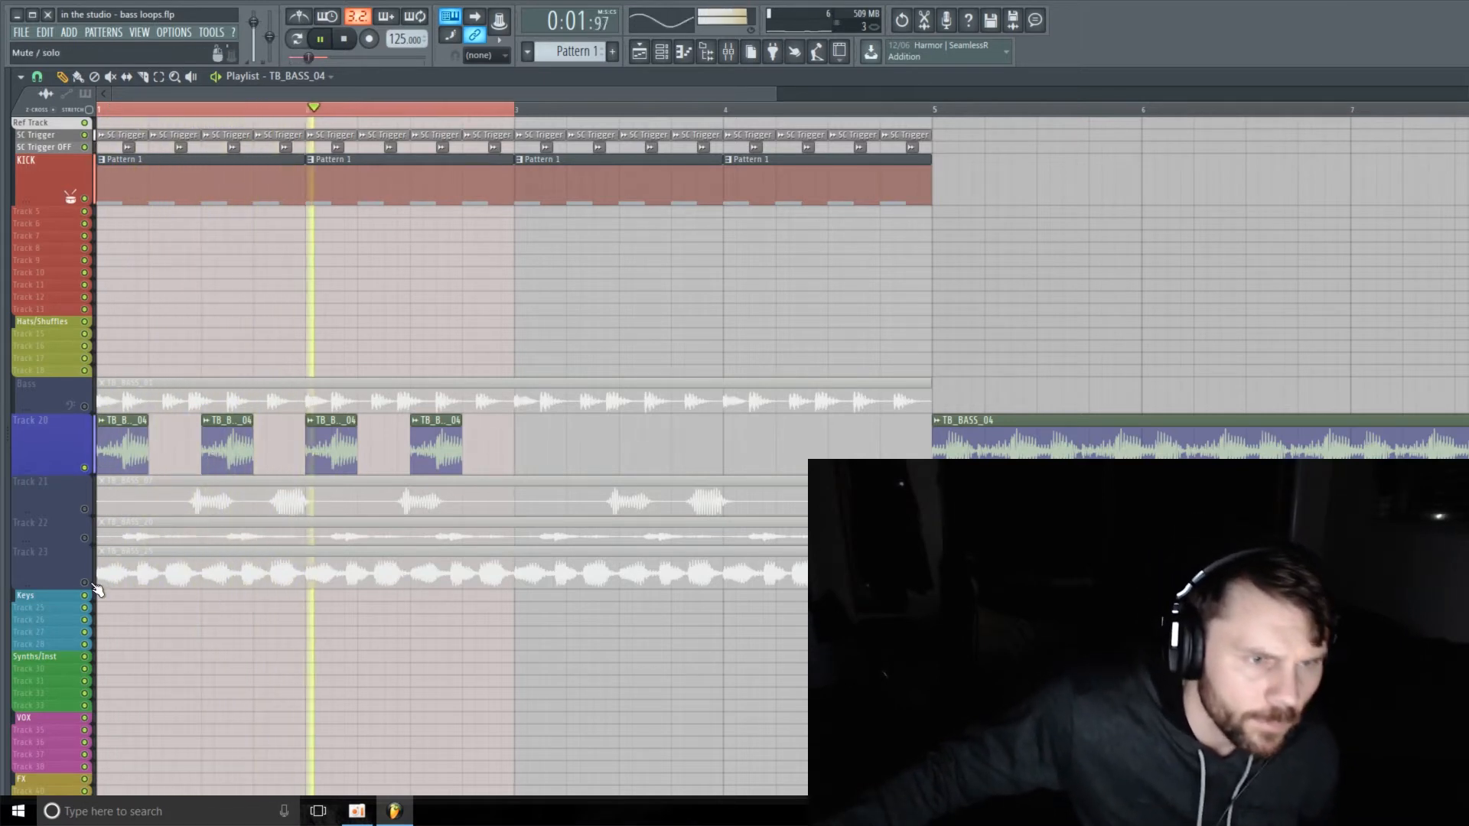
Unmute Track 22, shift TB_BASS_20 to start at 1:04:00, and enlarge tracks 21 and 22
left_click(84, 538)
left_click_drag(98, 542, 136, 543)
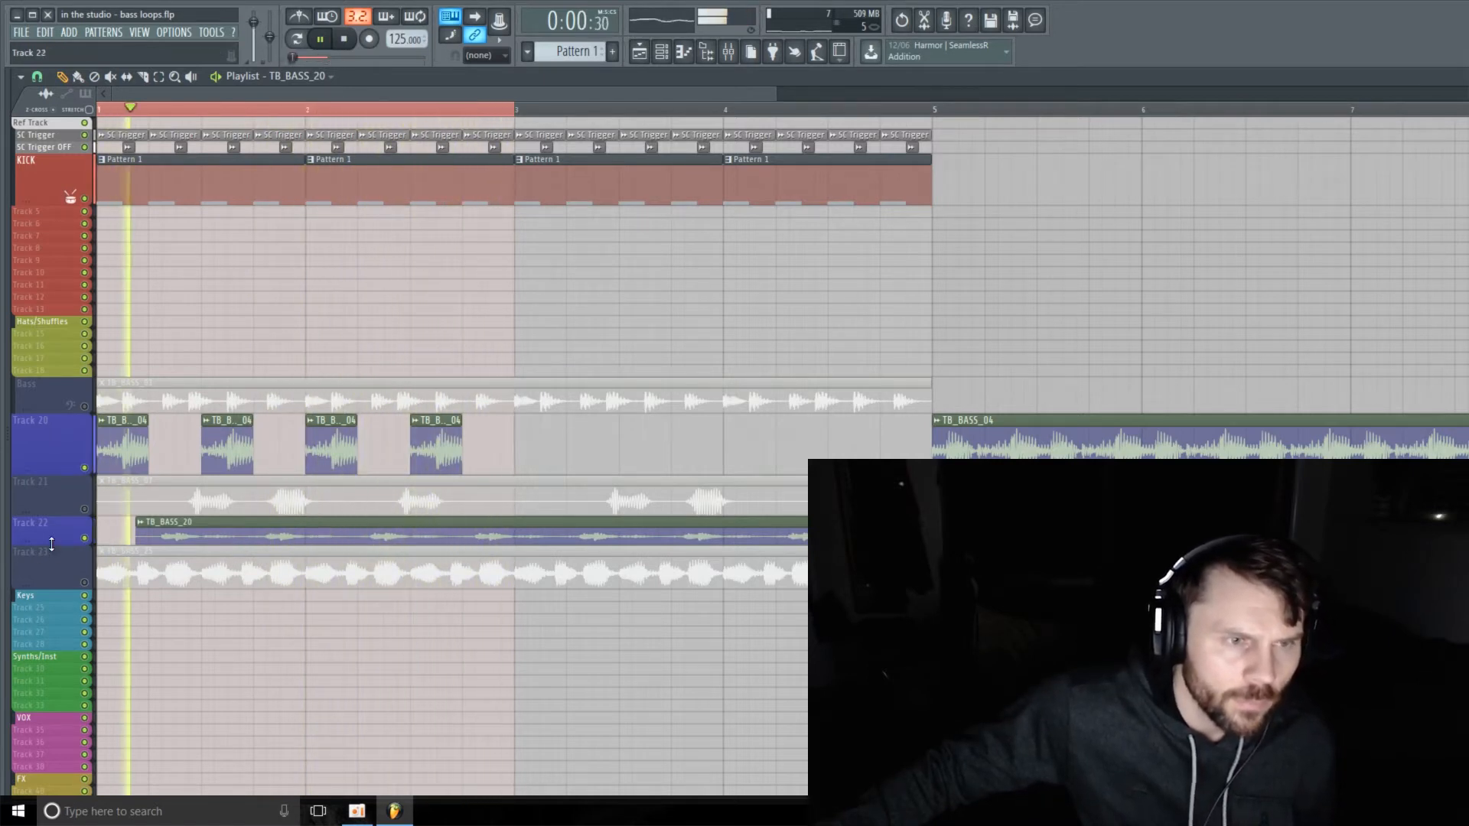
left_click_drag(53, 543, 65, 609)
scroll(72, 594, "down", 2)
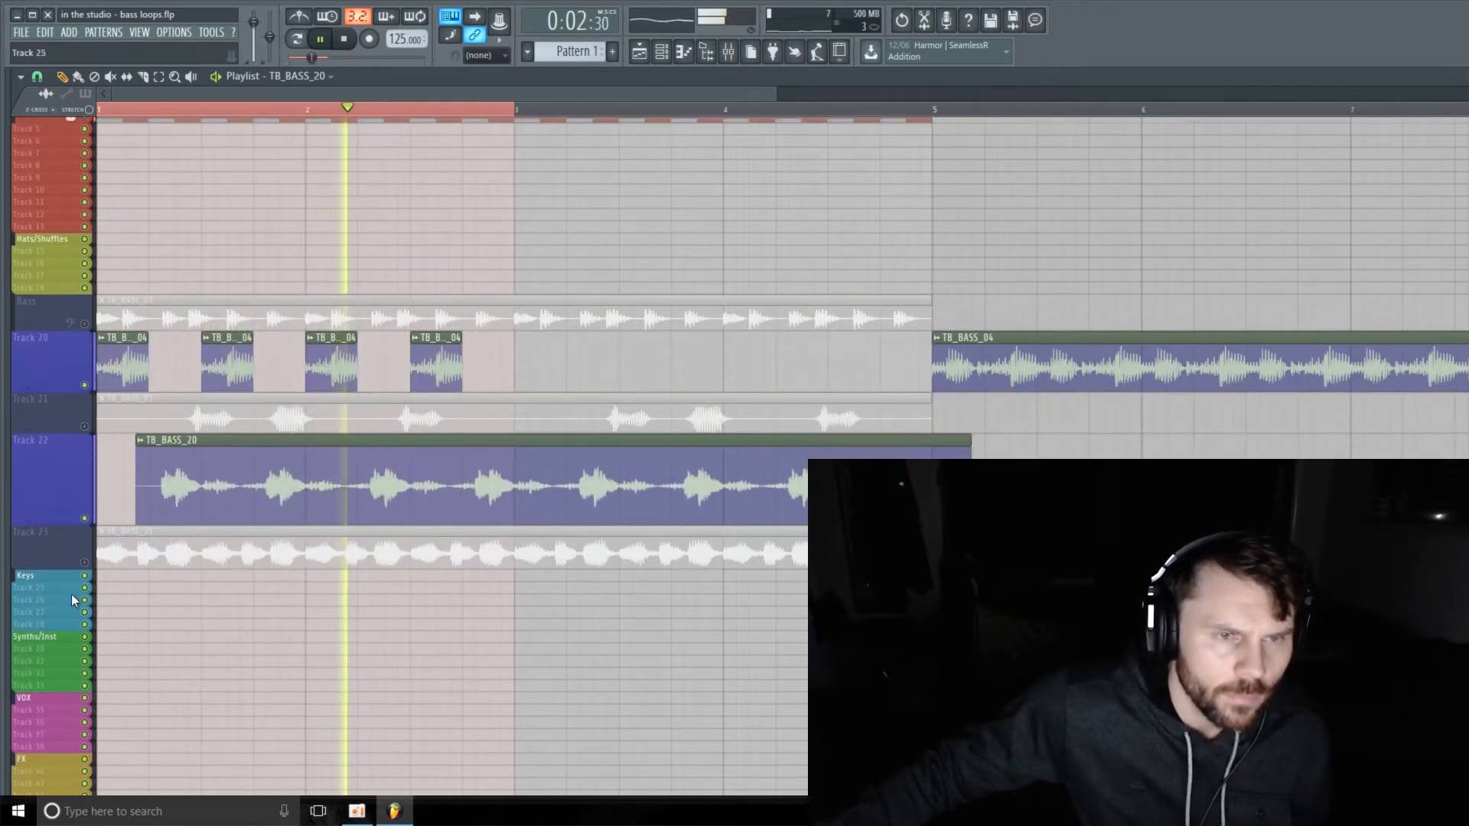
left_click_drag(61, 426, 48, 457)
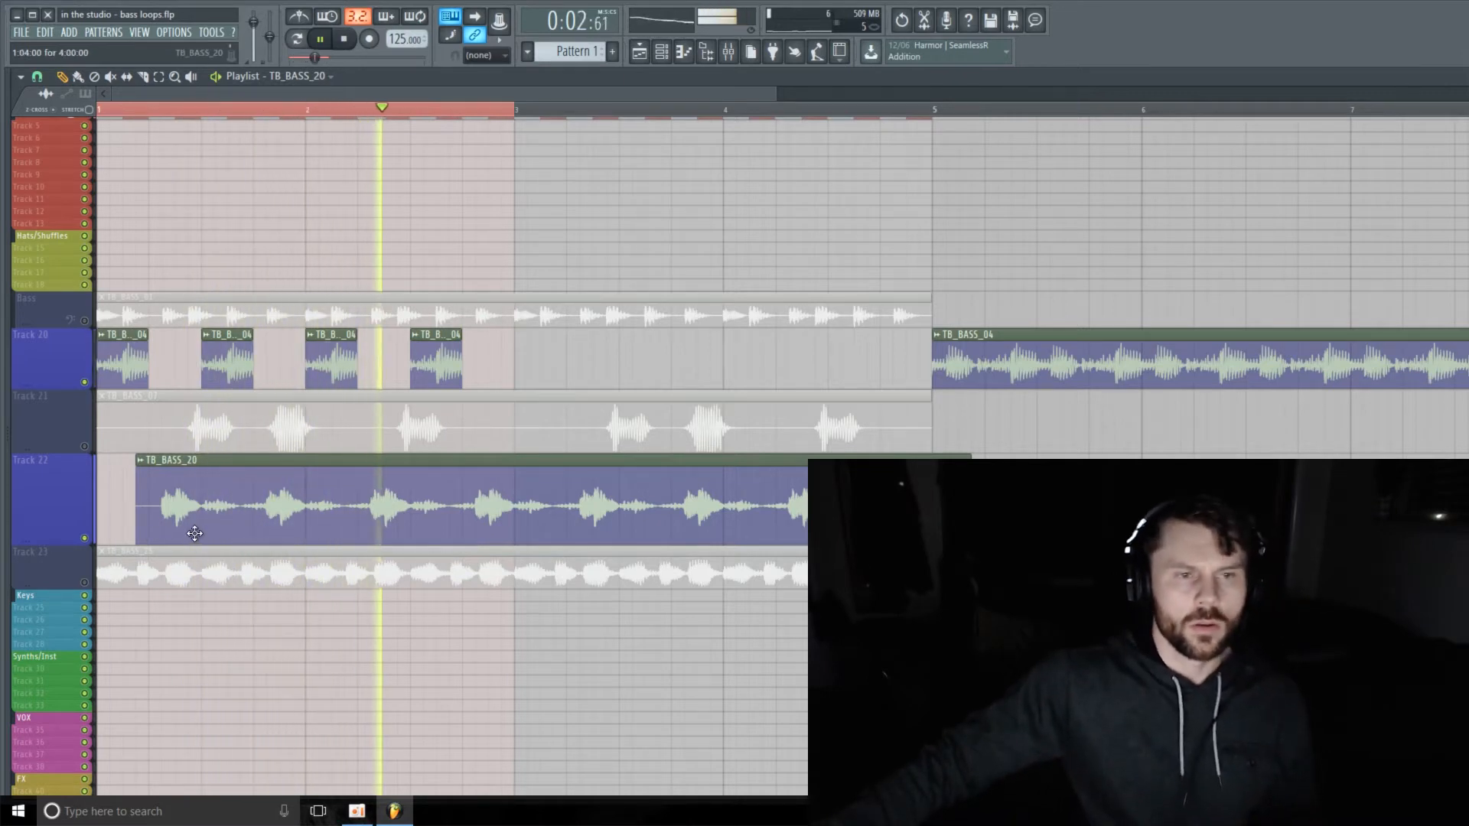
Slice TB_BASS_20 at beat 4 of bar 2, move the remainder beyond the loop range and play the result
key("space")
key("space")
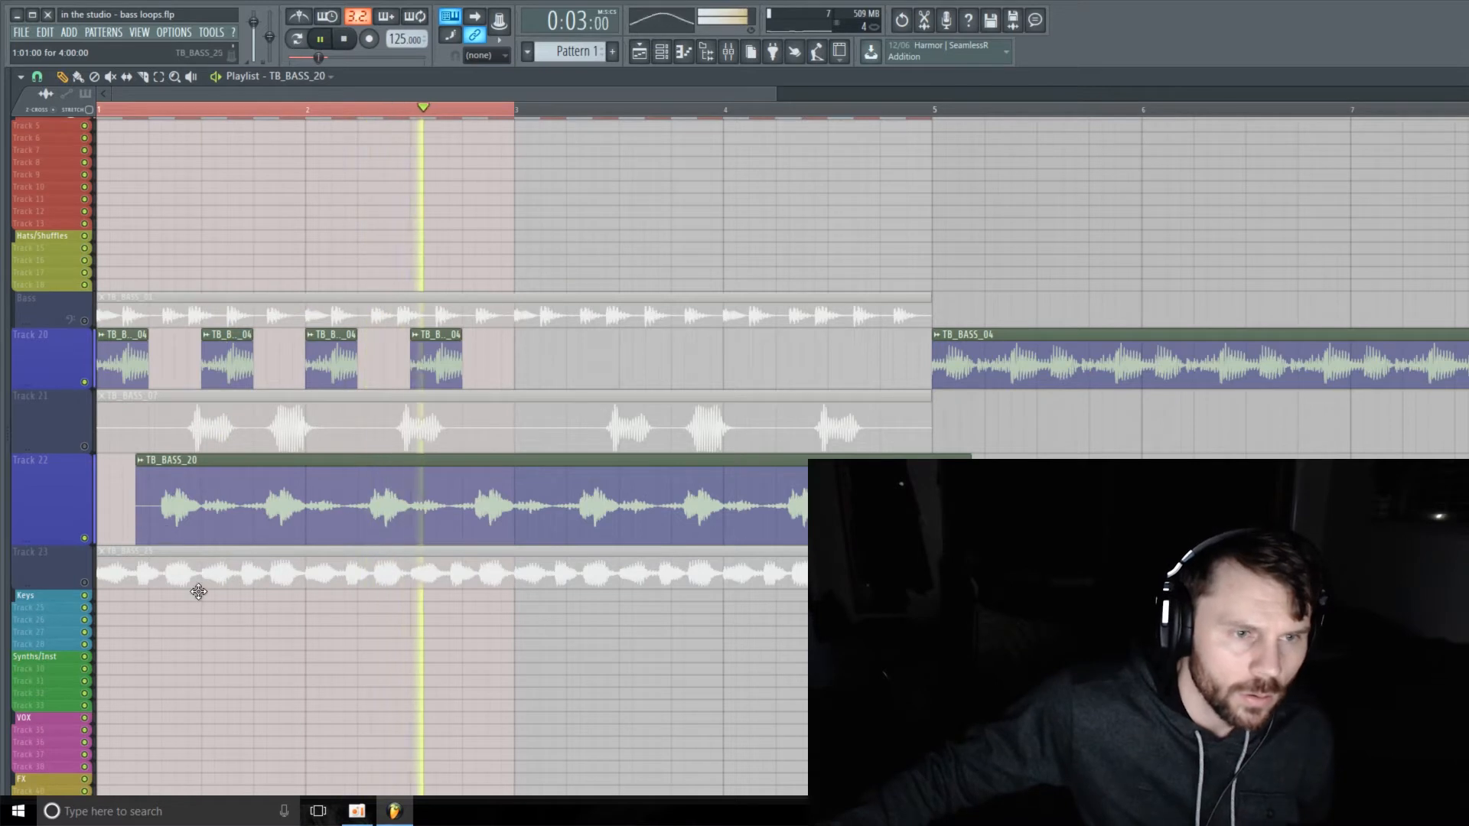
key("space")
left_click(153, 78)
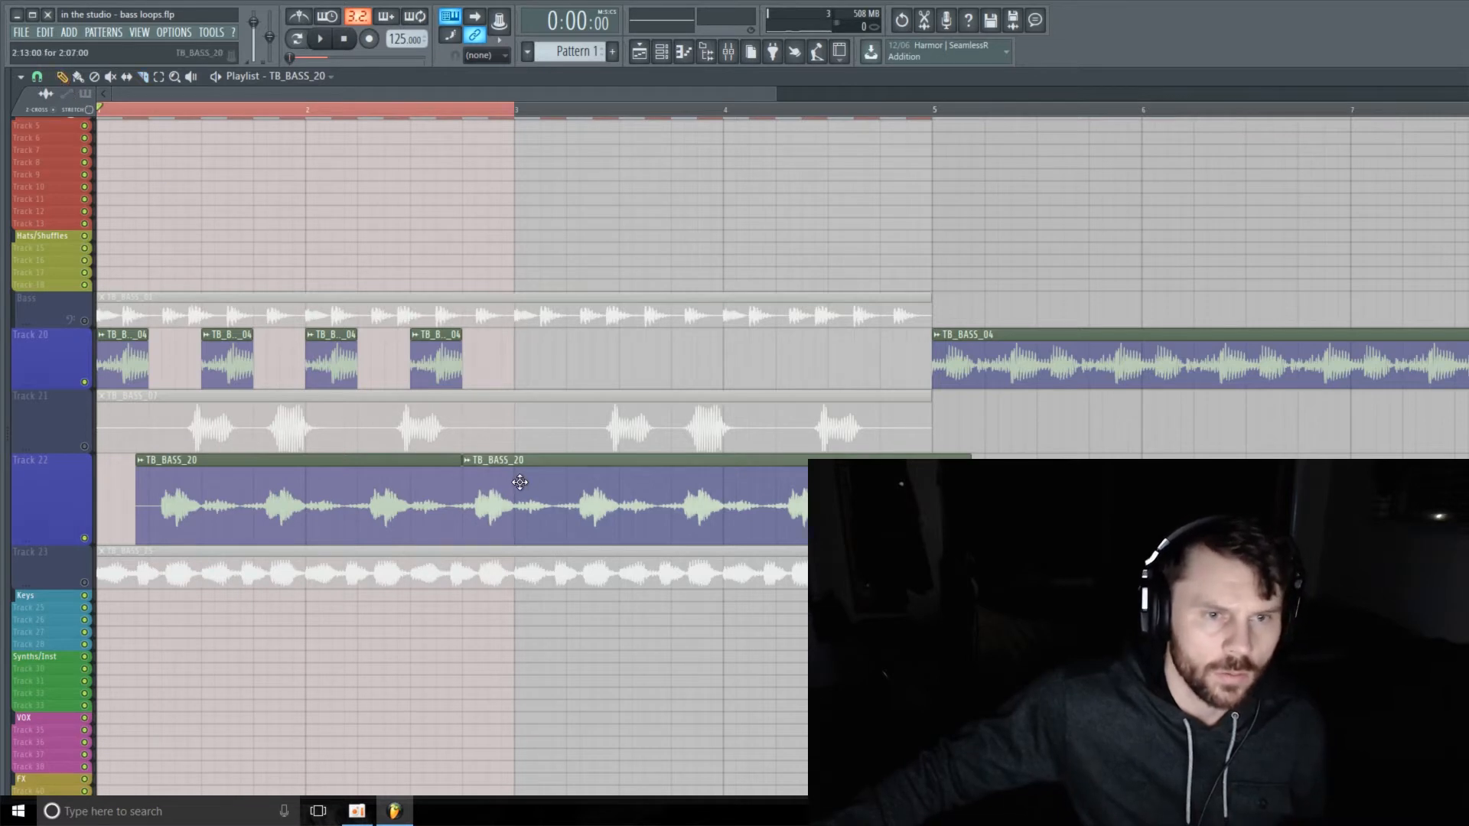
left_click_drag(519, 481, 716, 482)
key("space")
key("space")
key("space")
Unmute Track 21, try TB_BASS_07 shifted to bar 2 with its start trimmed, and delete the clip
left_click_drag(53, 593, 55, 615)
left_click(85, 447)
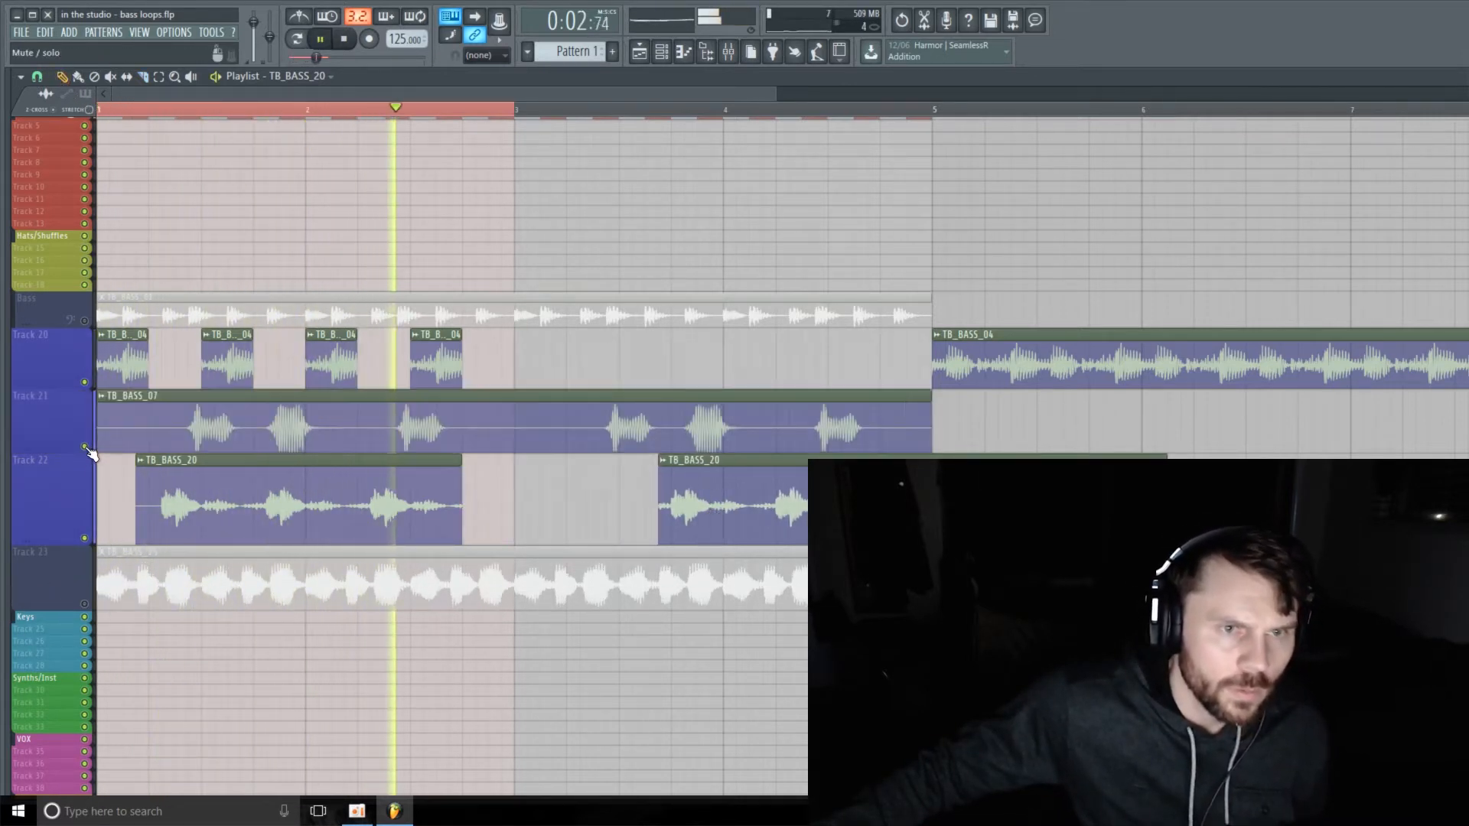
left_click_drag(363, 435, 570, 435)
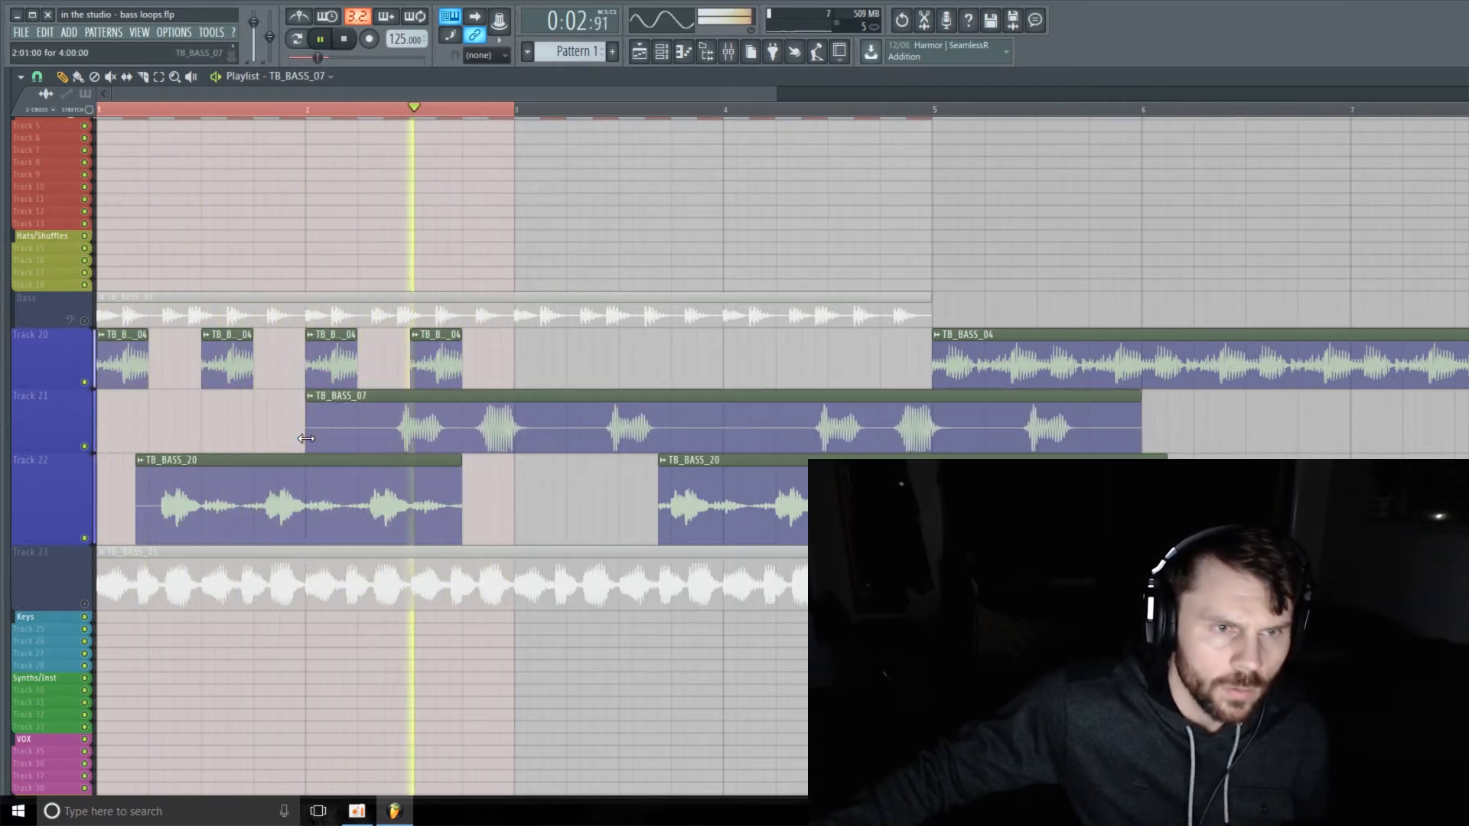
left_click_drag(306, 438, 450, 438)
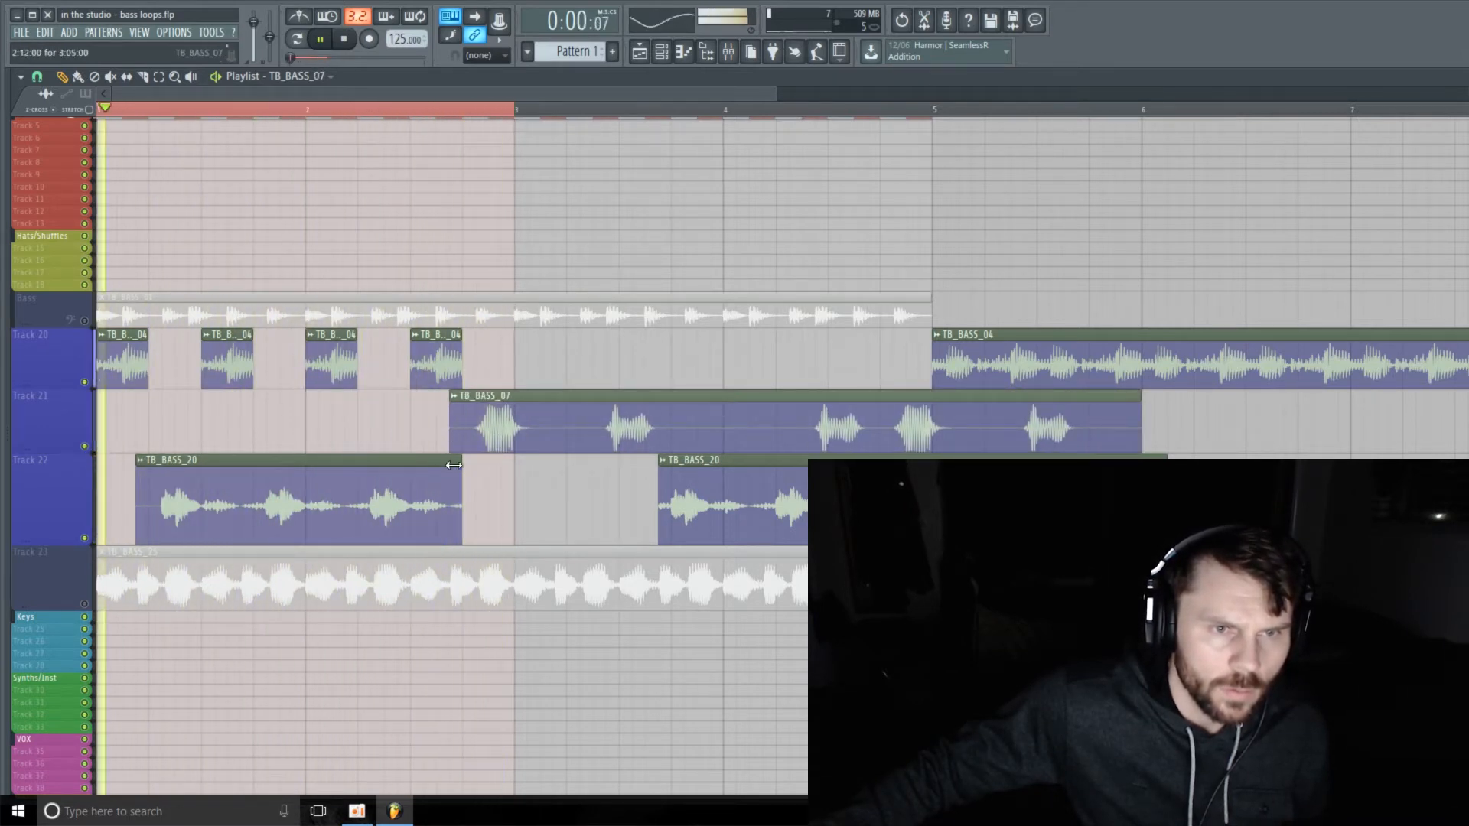
right_click(486, 438)
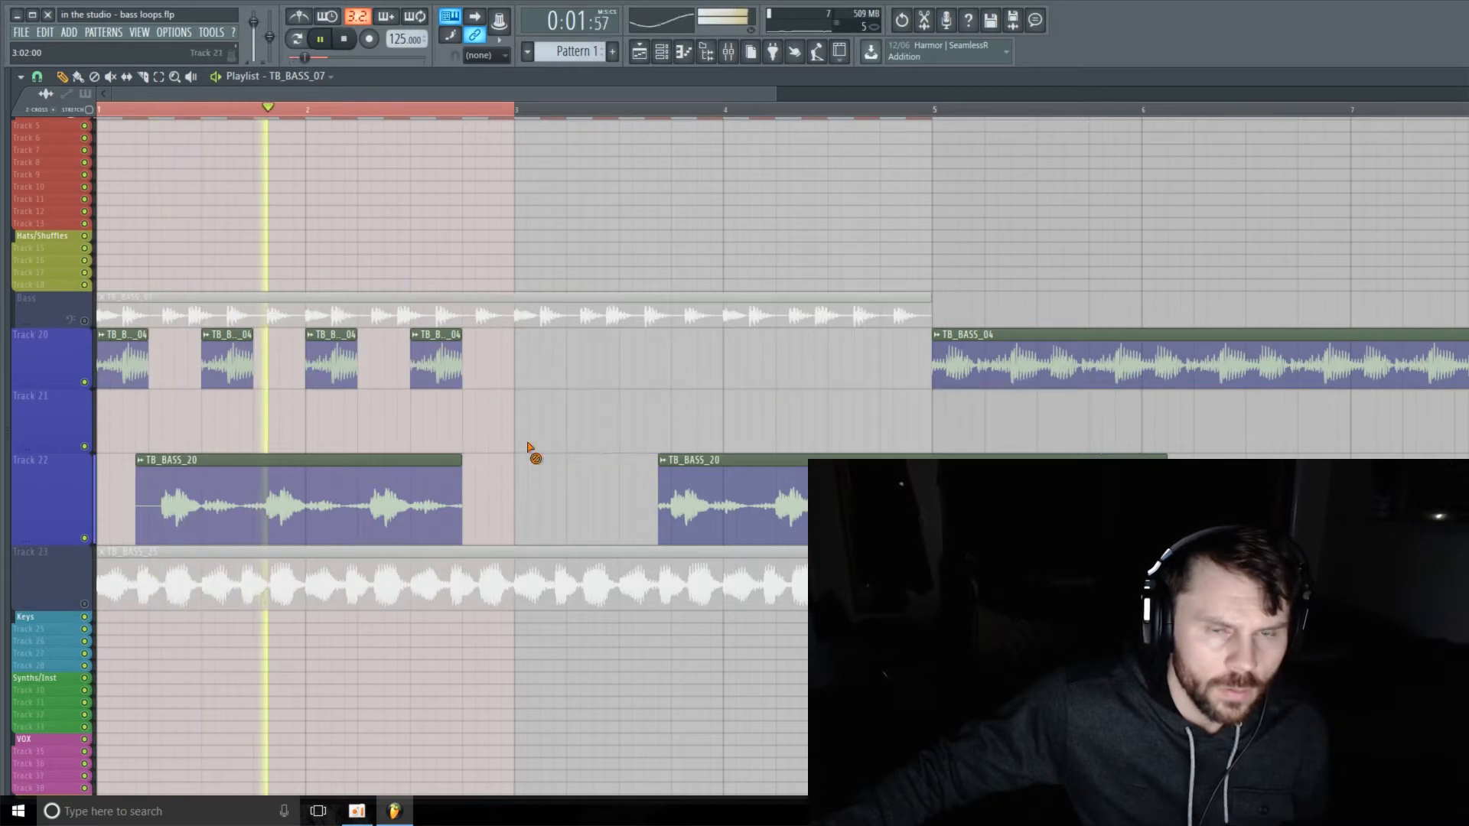
With Track 23 unmuted and Track 22 muted, move TB_BASS_25 to beat 2 of bar 2 and shorten it to half a beat
left_click(67, 606)
key("space")
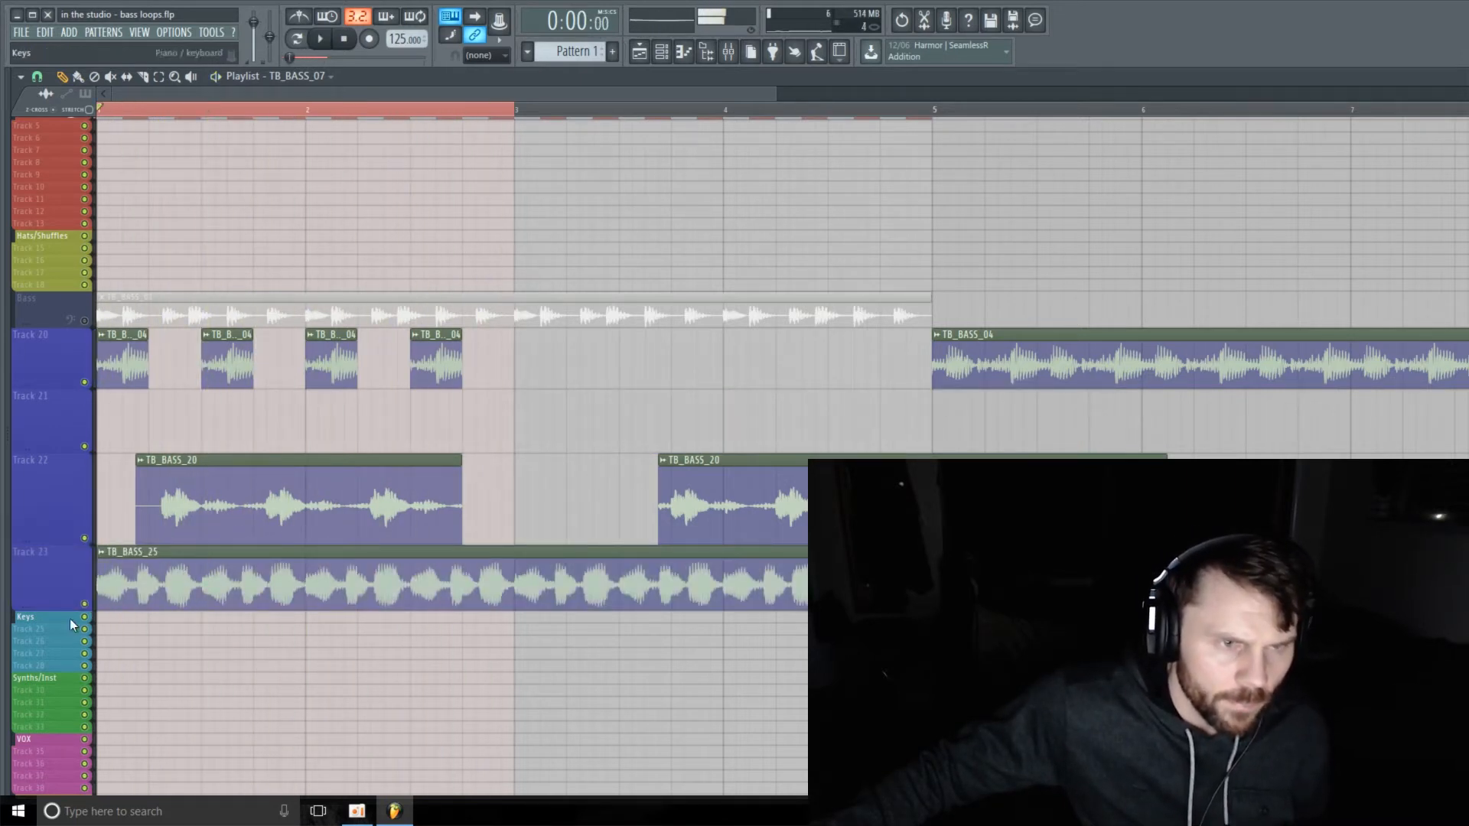
left_click(85, 539)
key("space")
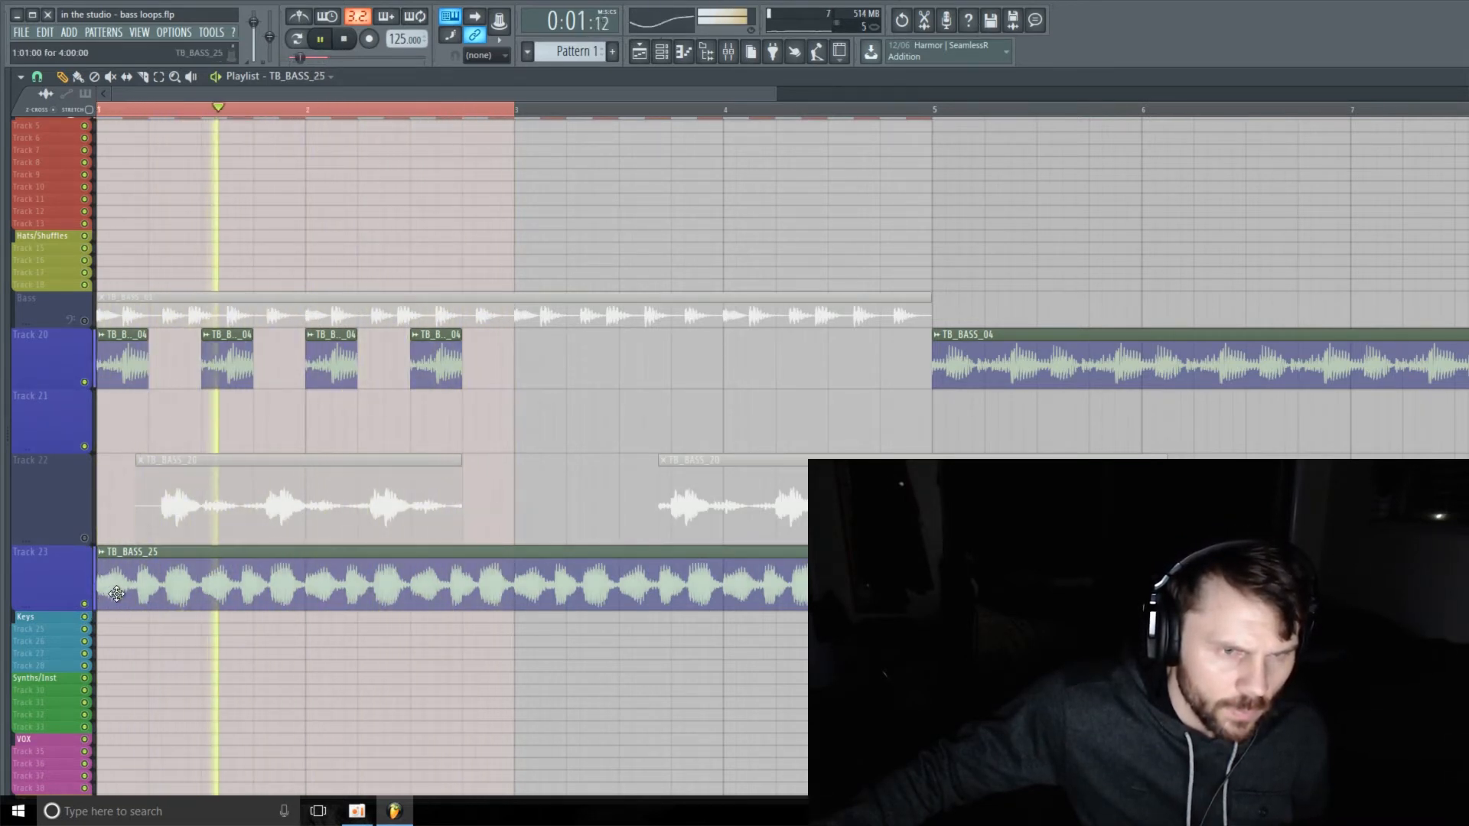
left_click_drag(106, 598, 362, 602)
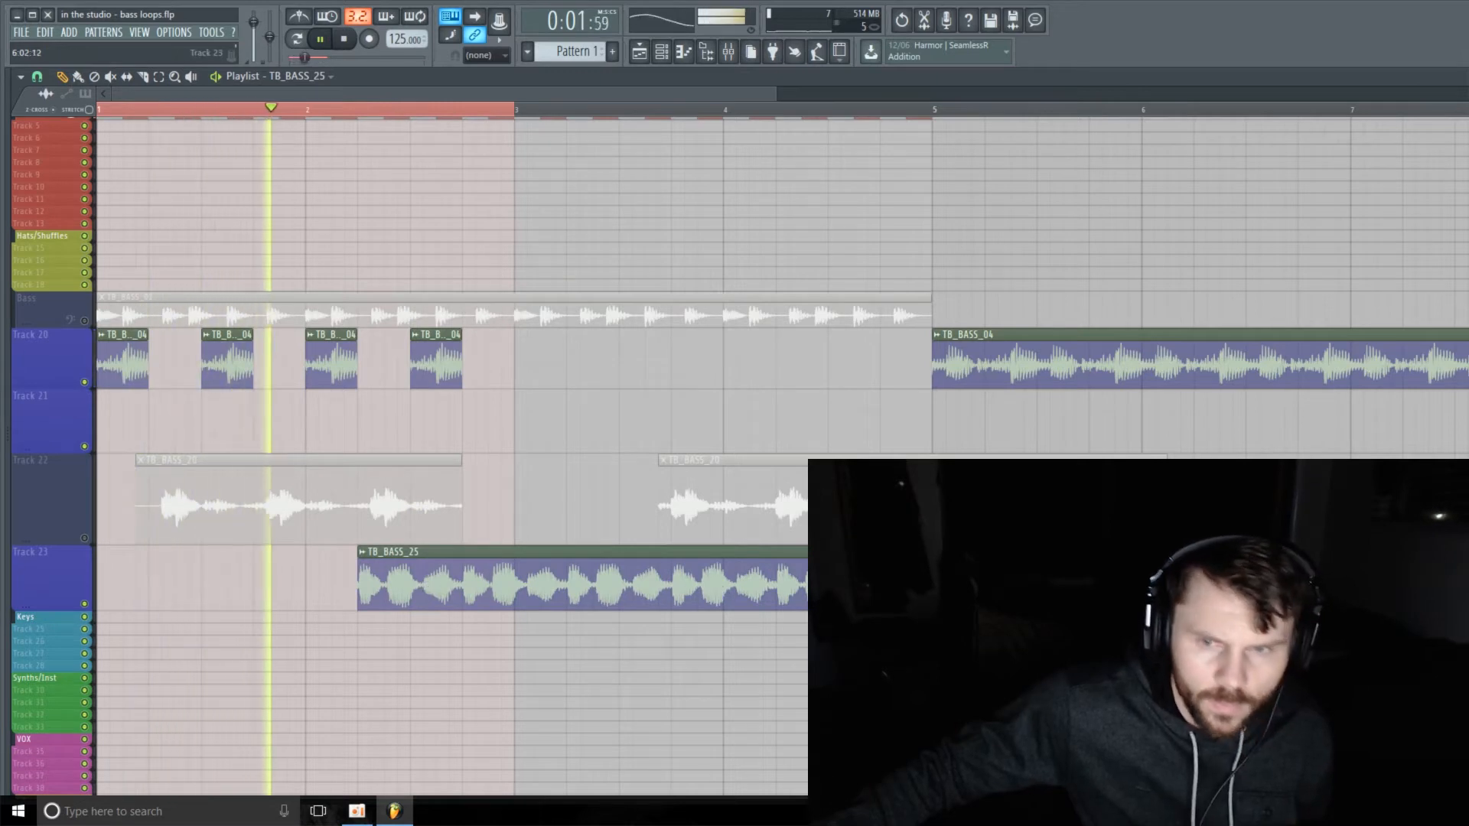
left_click_drag(842, 597, 381, 617)
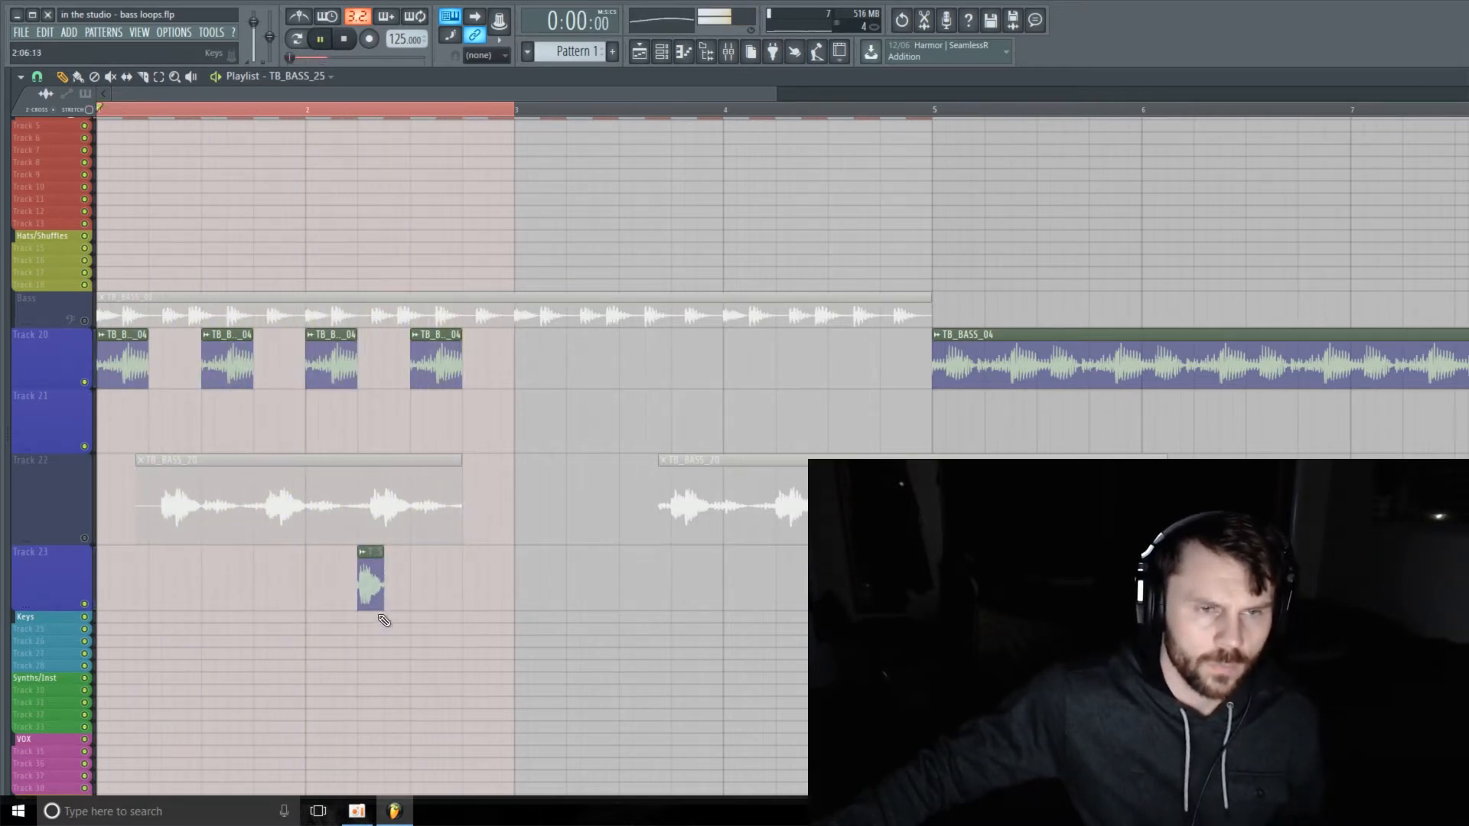
Unmute Track 22, try TB_BASS_25 at 2:04:00 with the third TB_BASS_04 shortened, move it to 2:14:00 and restore that slice's length
left_click(84, 538)
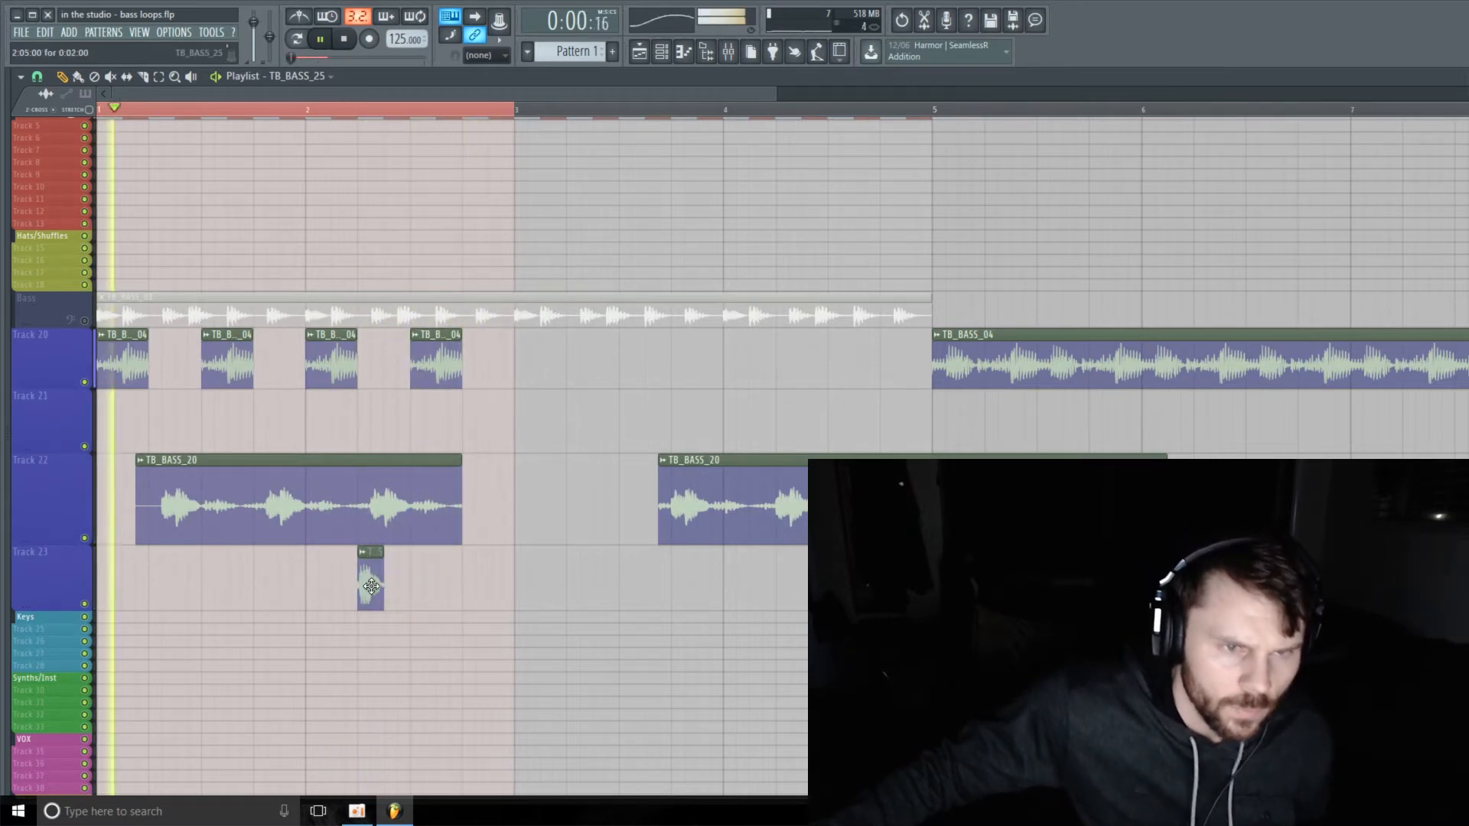
left_click_drag(371, 586, 358, 586)
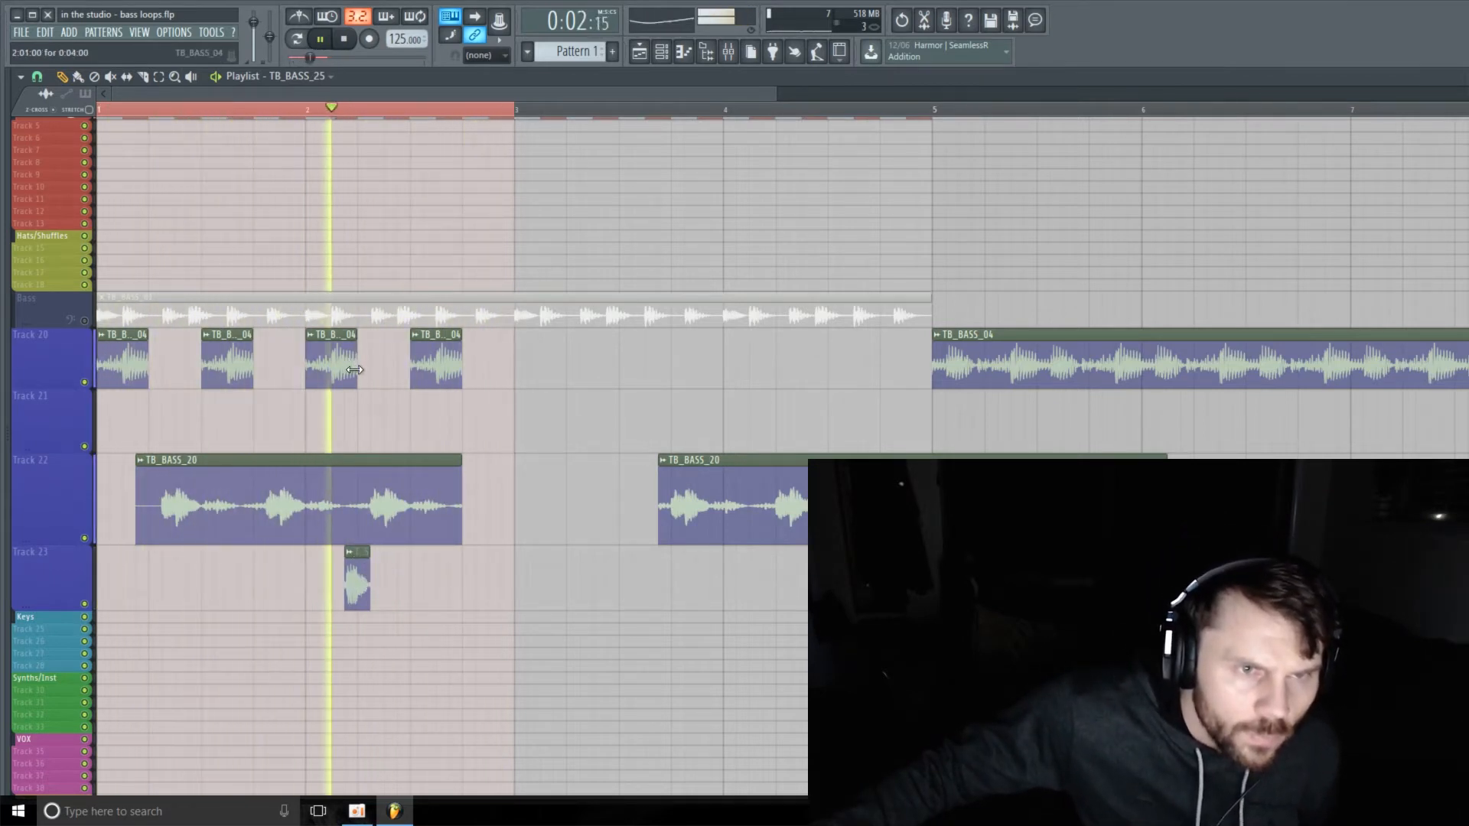
left_click_drag(354, 369, 341, 370)
left_click_drag(346, 599, 345, 610)
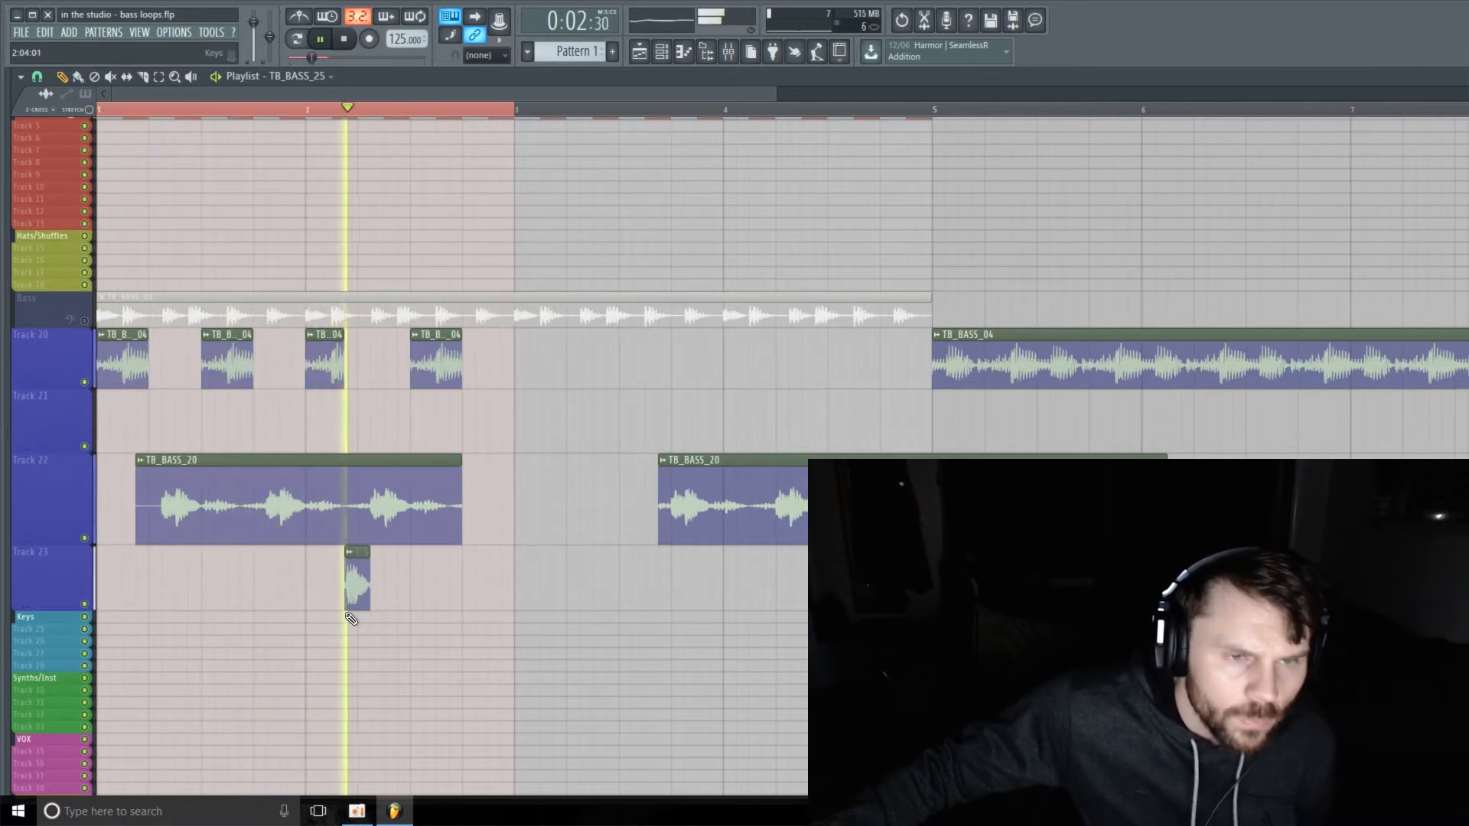
left_click_drag(362, 596, 488, 618)
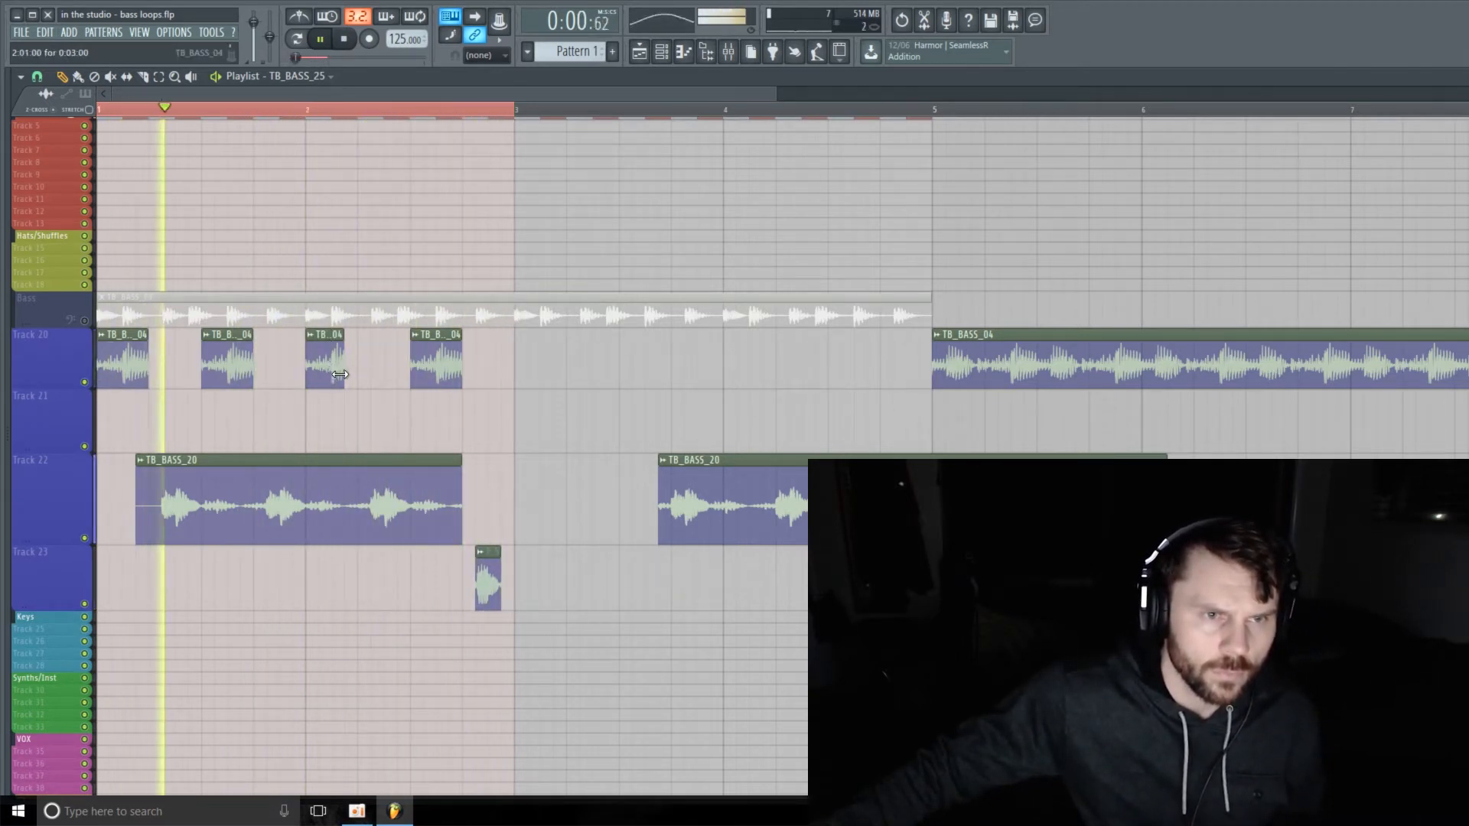
left_click_drag(344, 378, 353, 380)
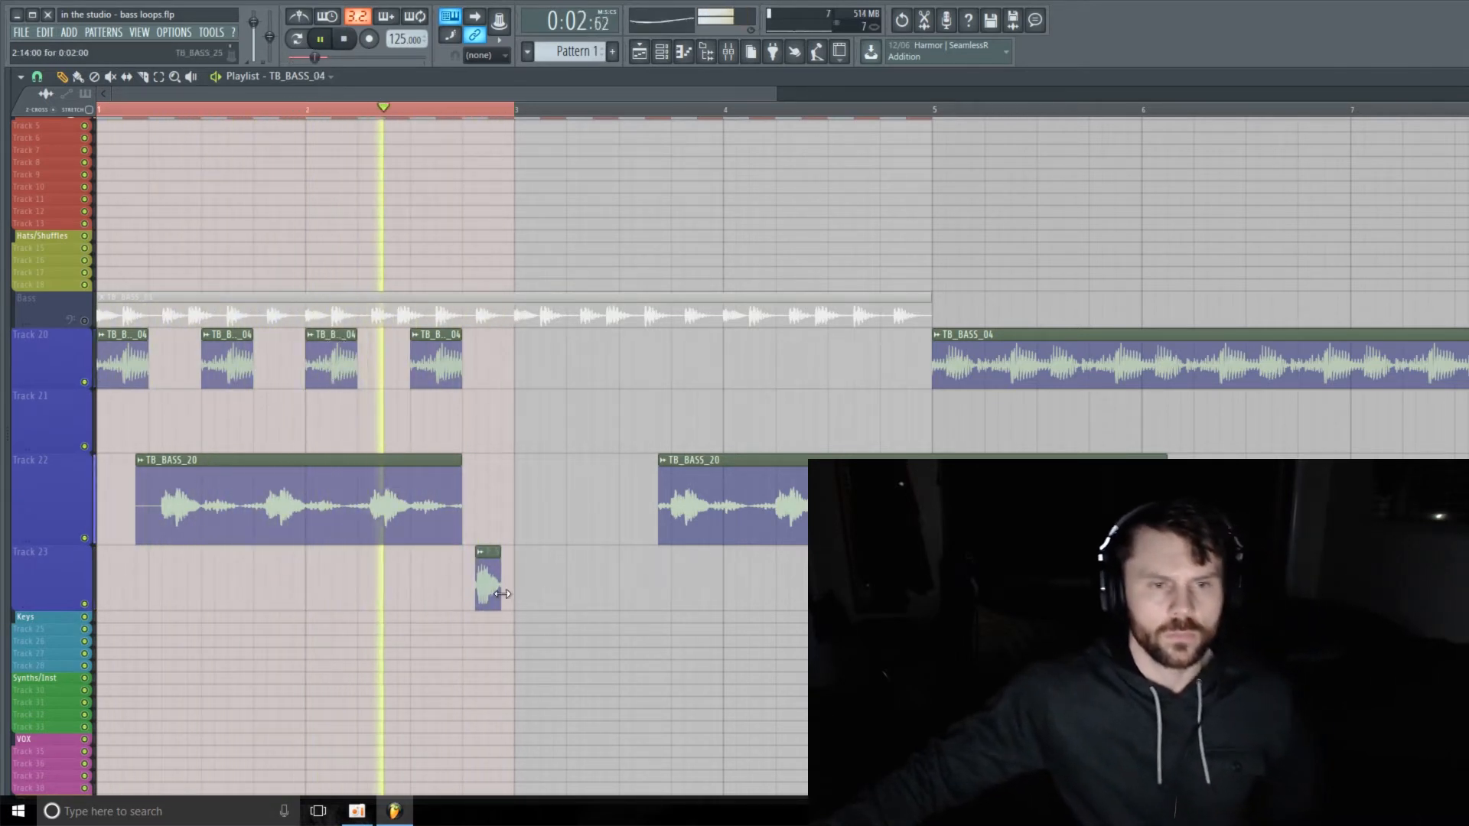
Try extending TB_BASS_25 up to the end of bar 2, delete it and lengthen TB_BASS_20 to the loop end
left_click_drag(500, 595, 465, 609)
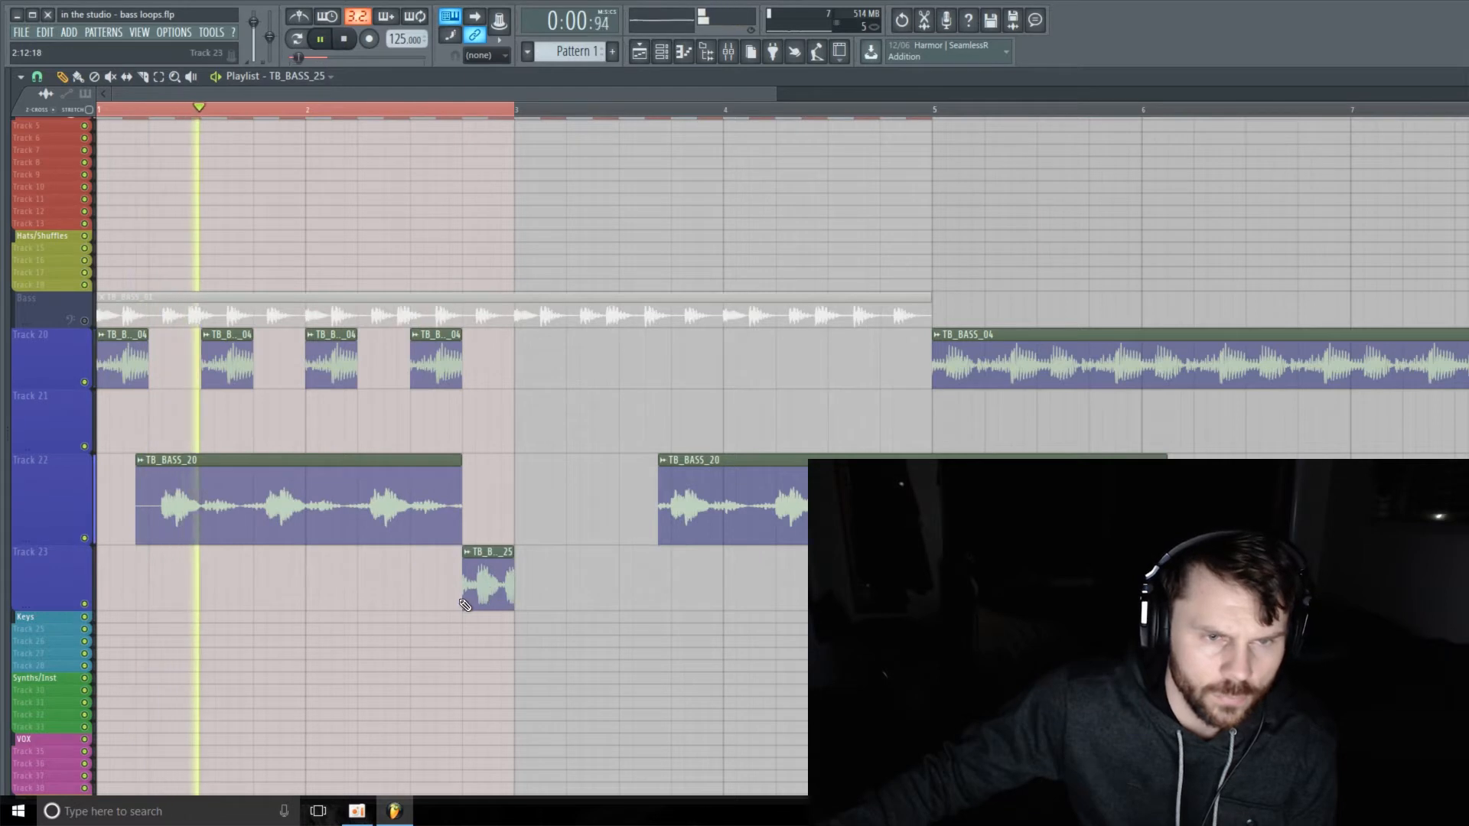
left_click_drag(465, 600, 513, 598)
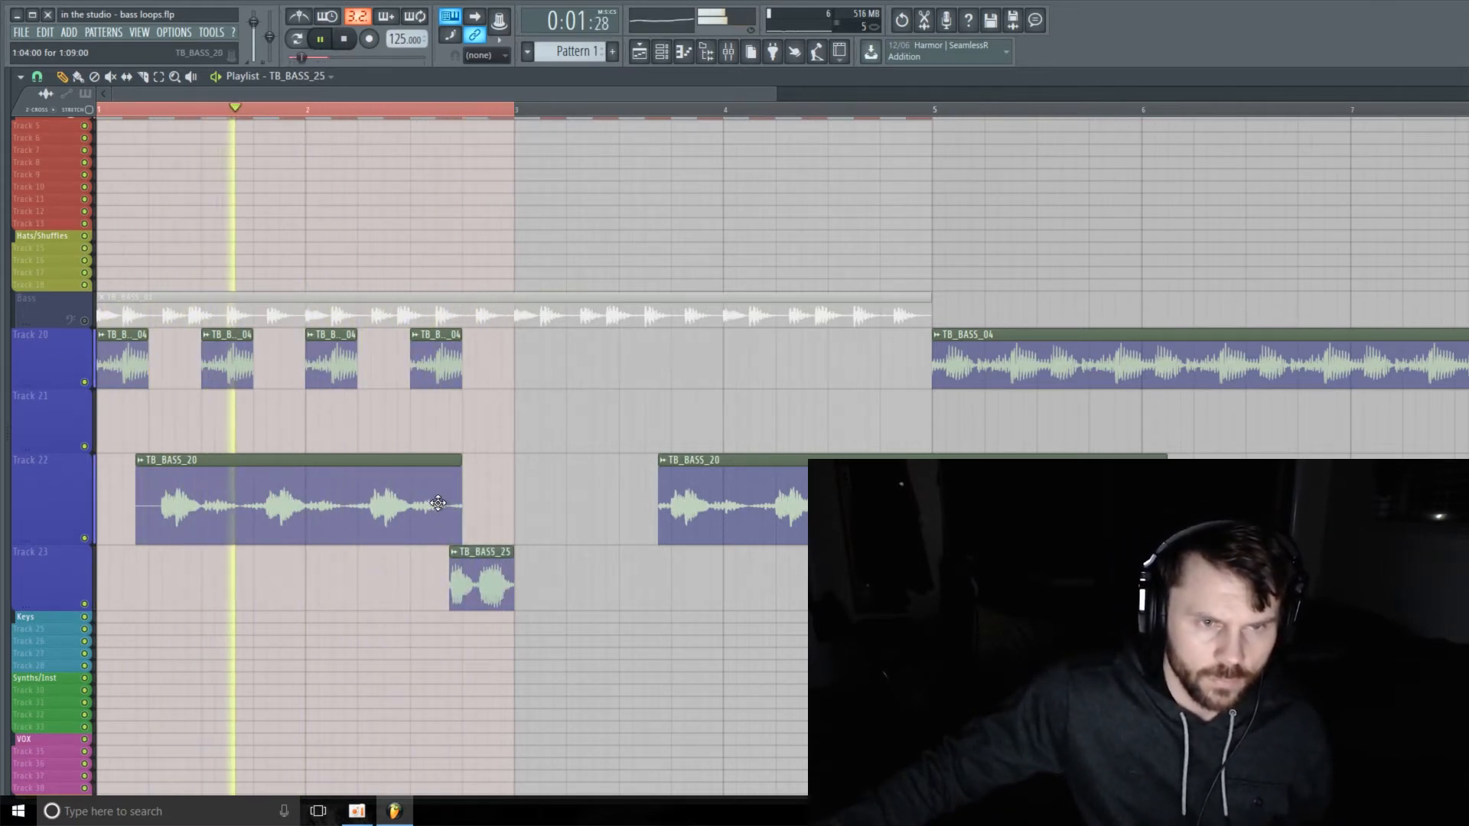
left_click_drag(459, 528, 480, 538)
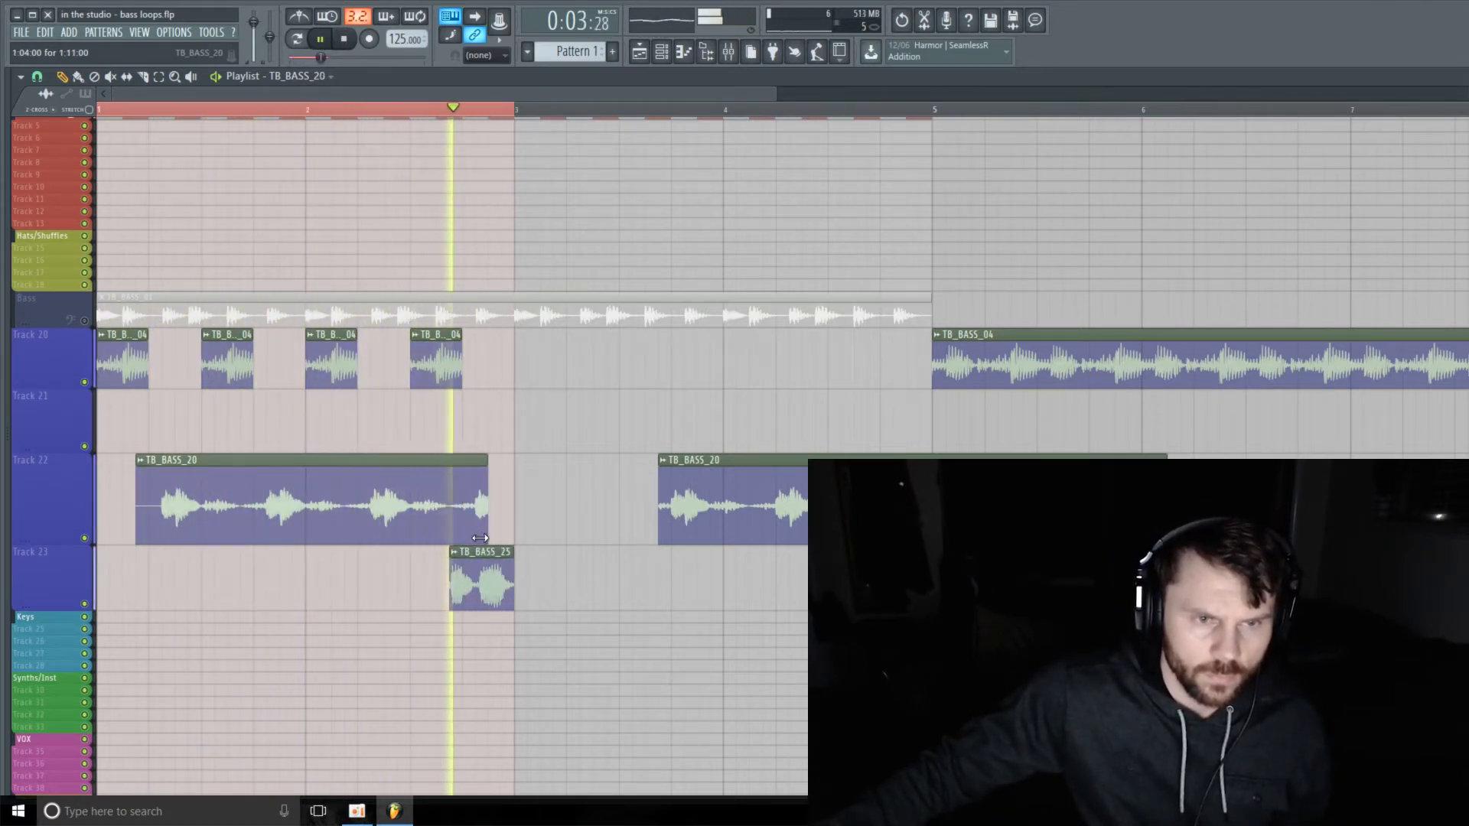
right_click(475, 600)
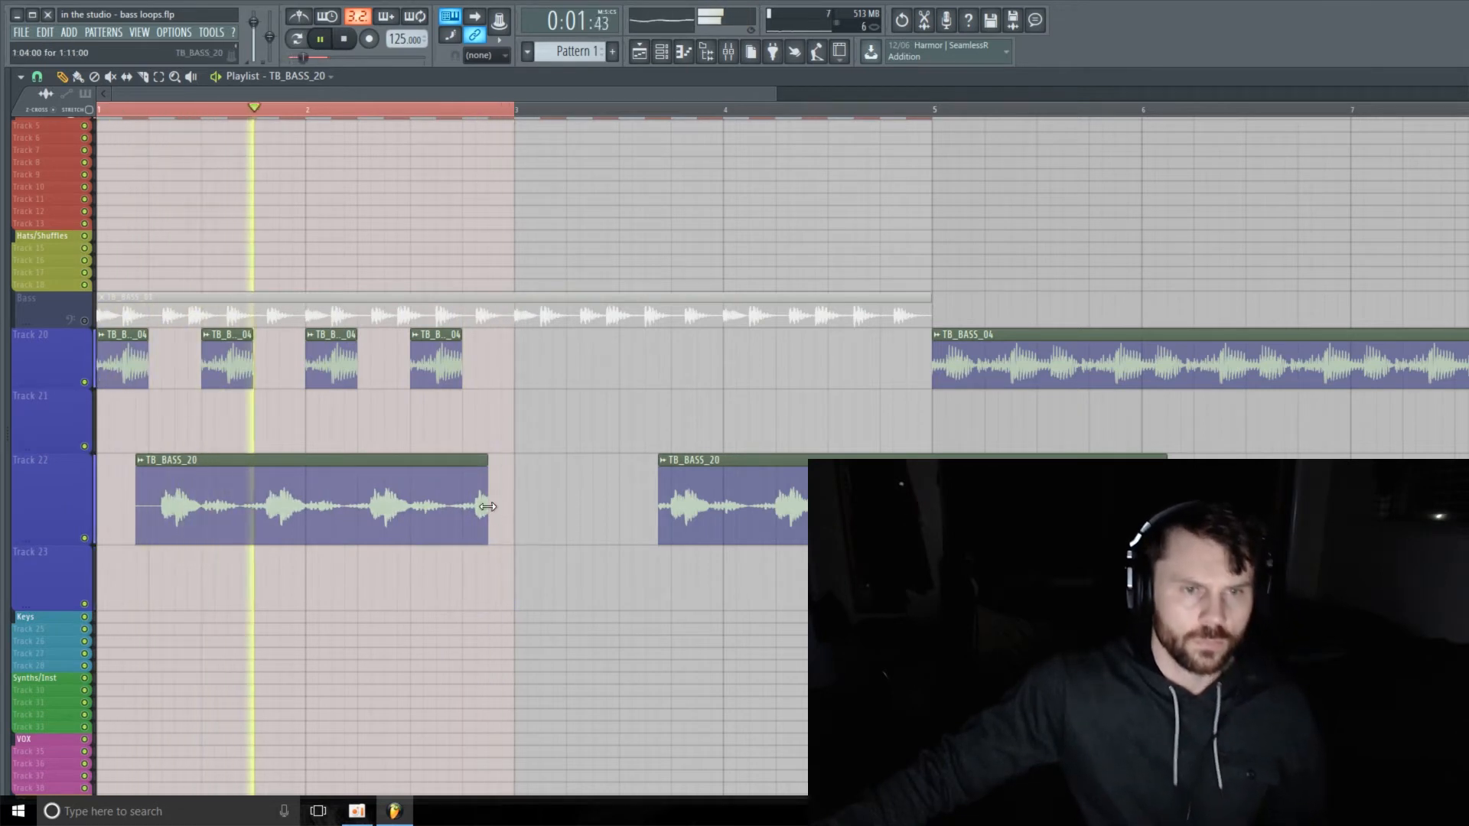
left_click_drag(488, 507, 515, 506)
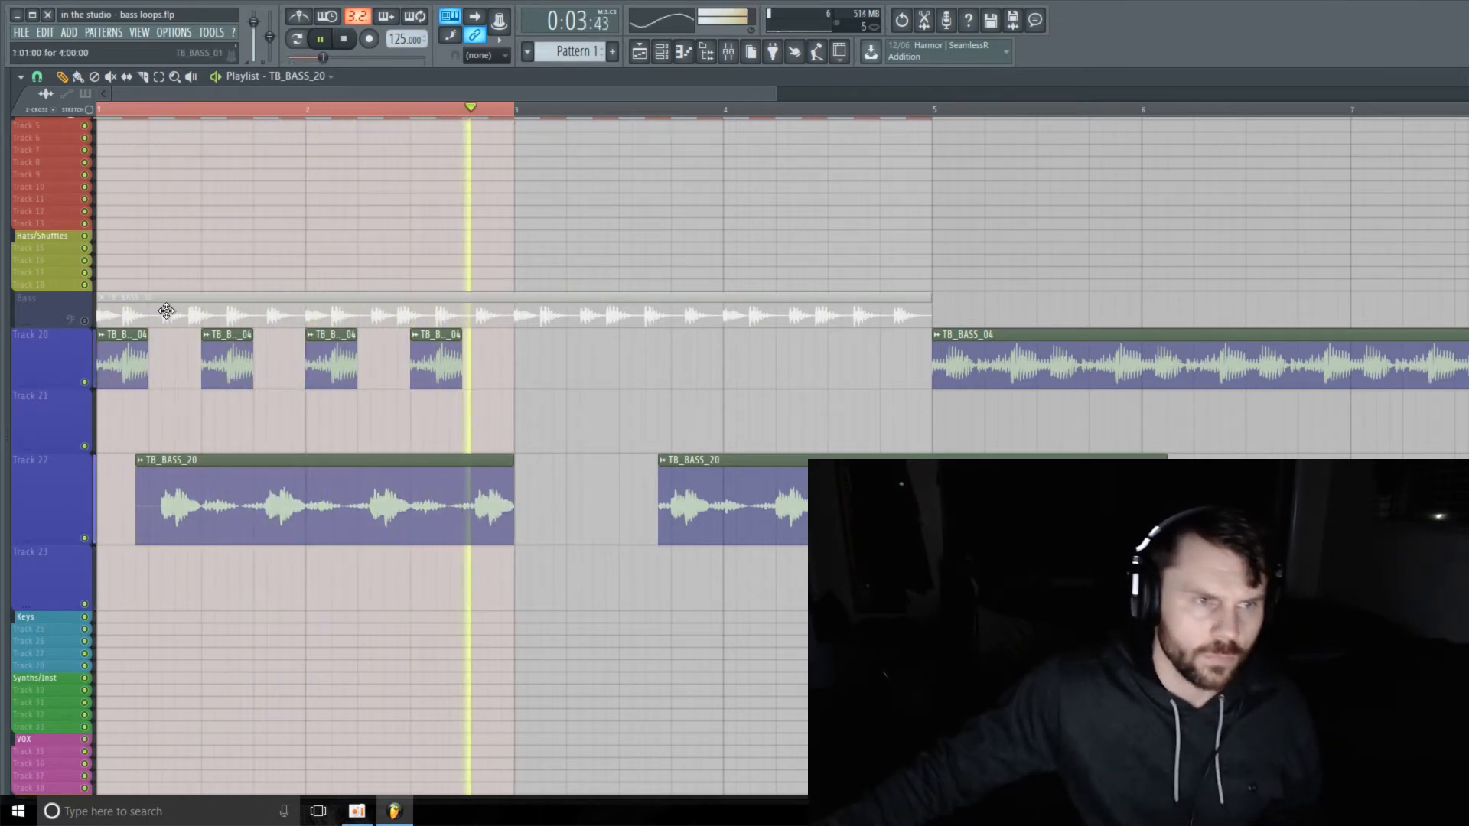
Unmute and enlarge the Bass track, and delete the leftover TB_BASS_04 and TB_BASS_20 clips beyond the loop range
left_click(85, 320)
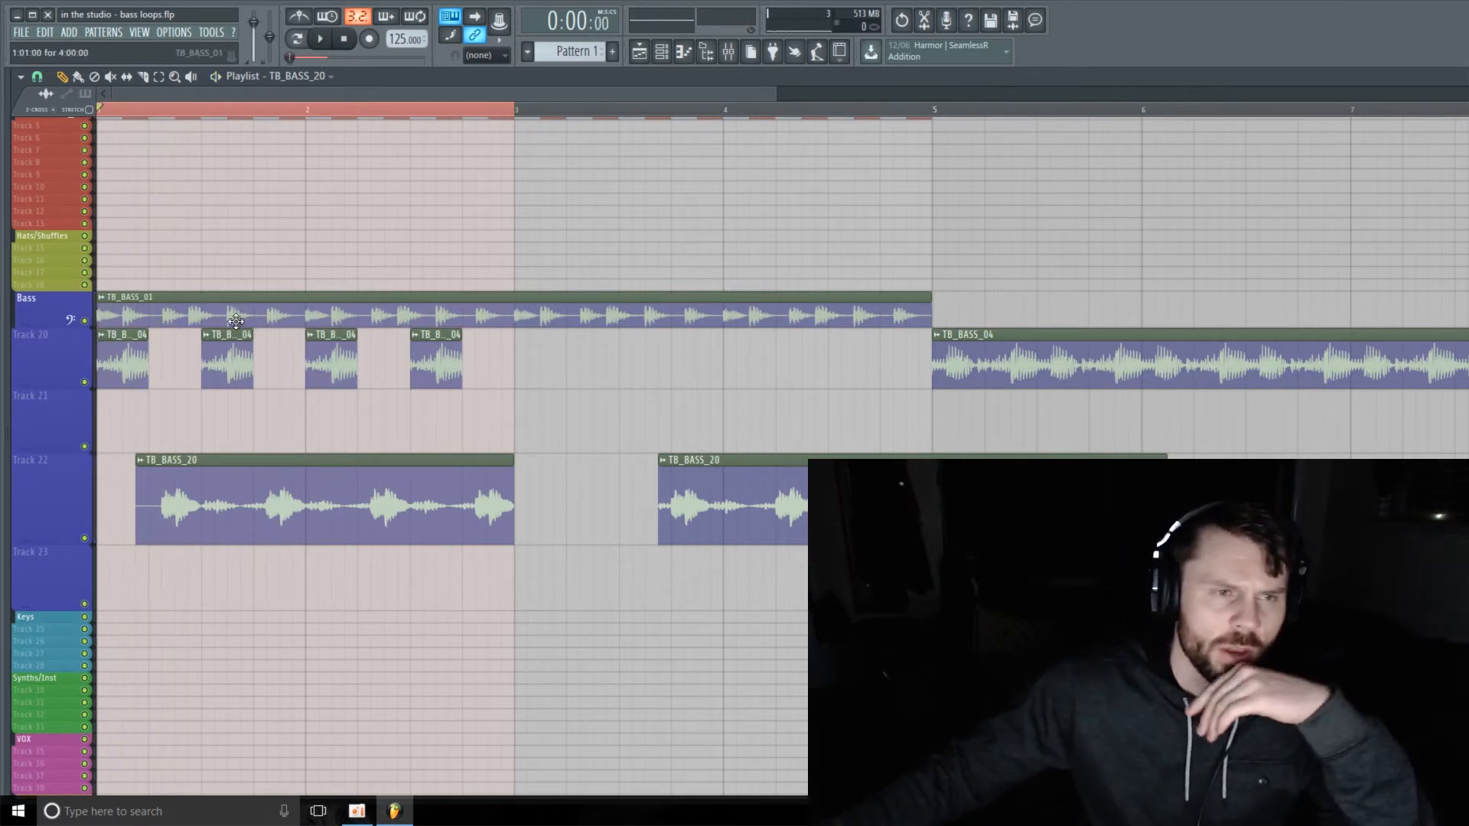
left_click_drag(53, 328, 54, 380)
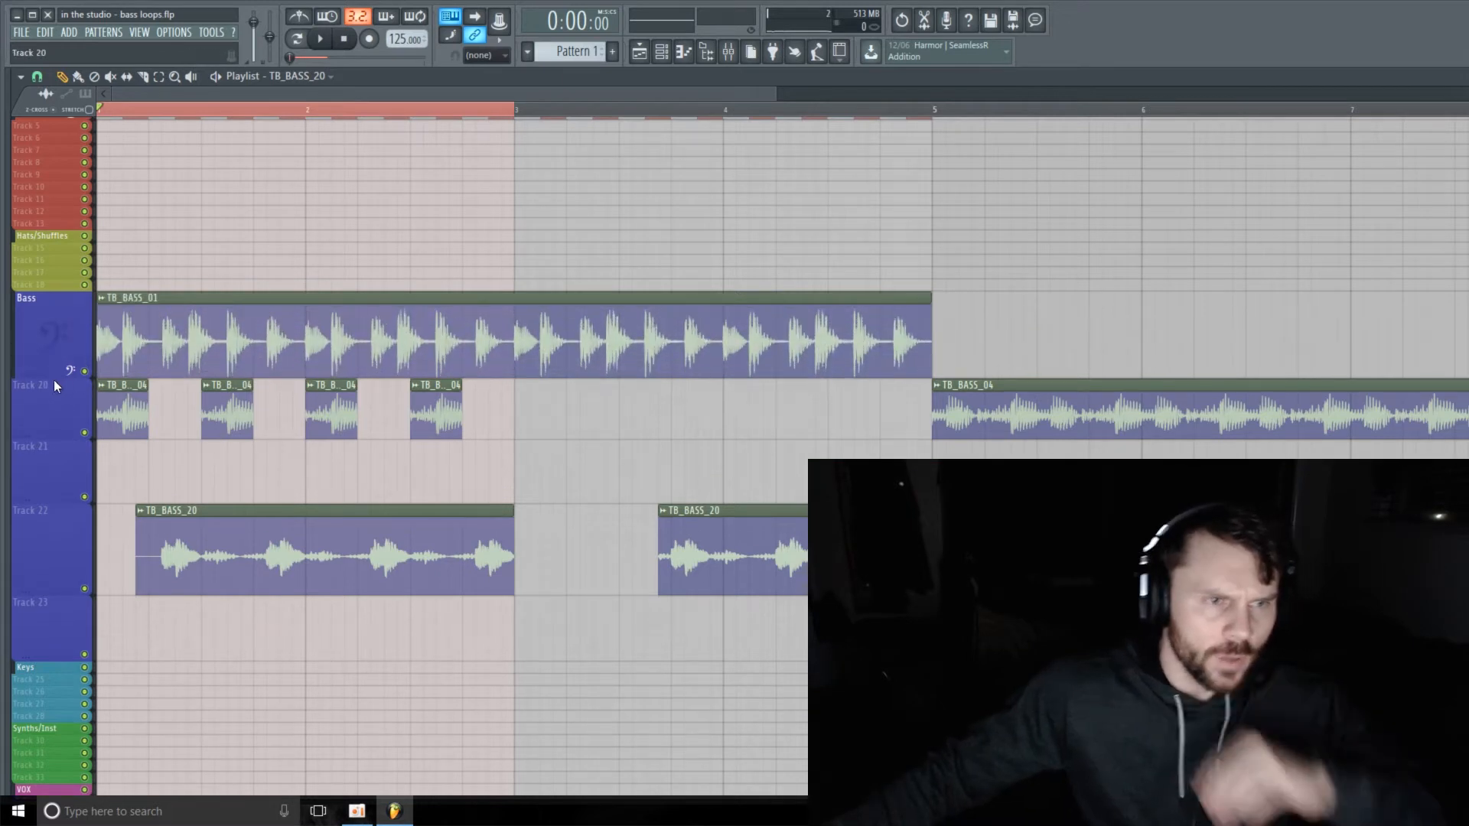
left_click_drag(1043, 418, 782, 480)
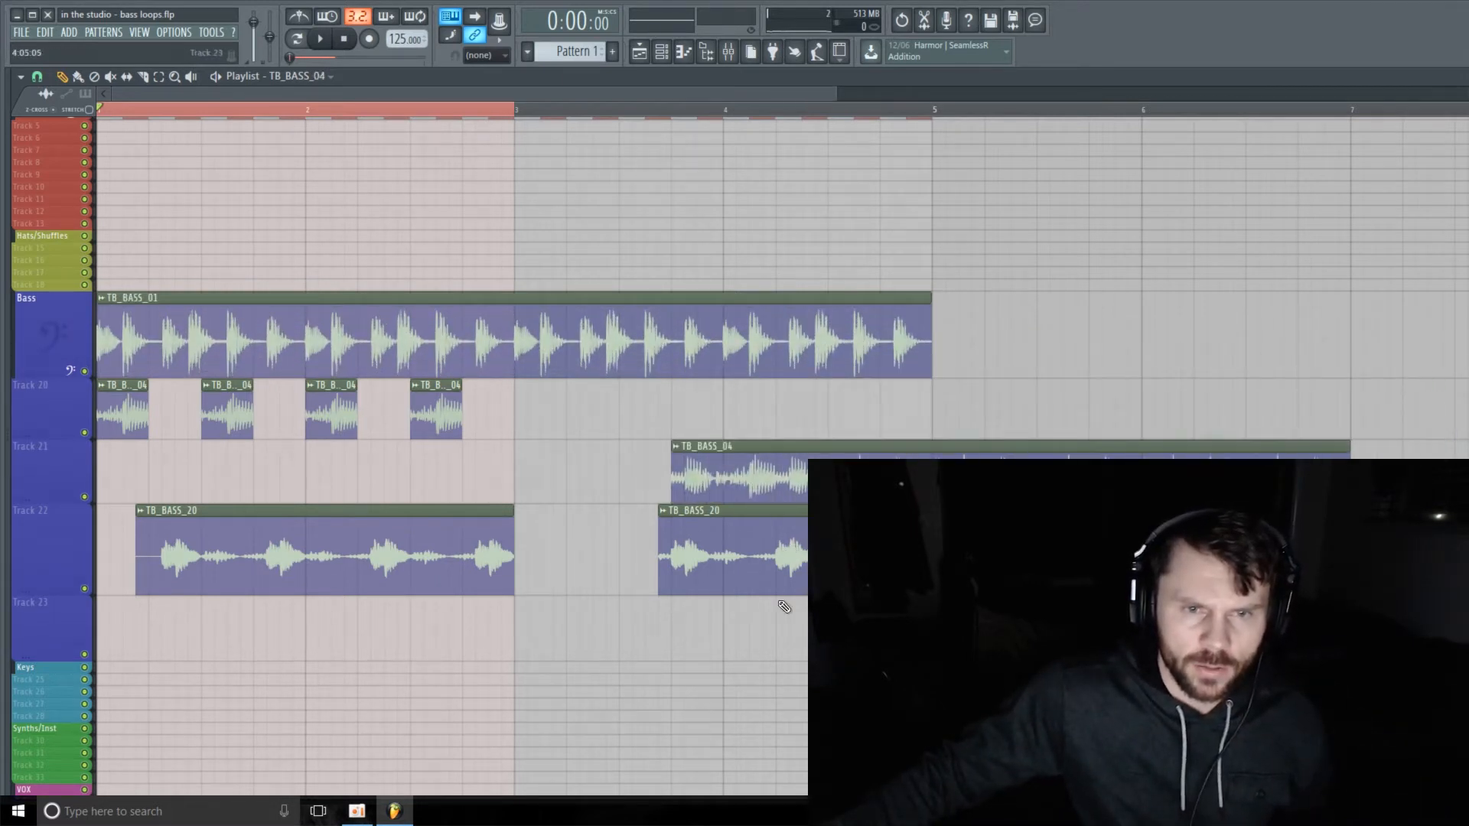
right_click(731, 551)
right_click(752, 476)
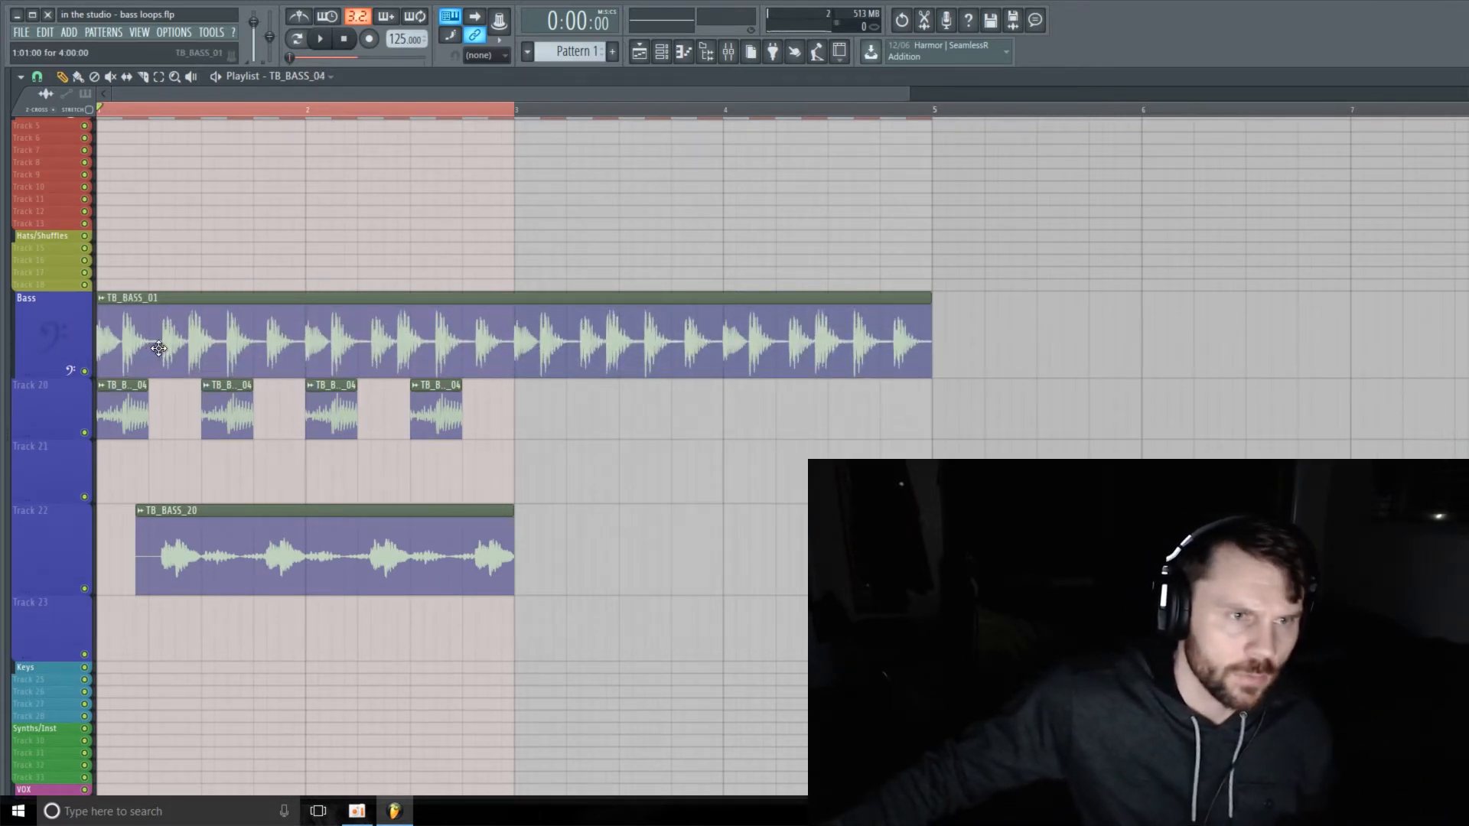
Shift TB_BASS_01 to 1:05:00, cut it down to four separate pieces within the loop, and shorten the first to half a beat
left_click_drag(159, 348, 220, 350)
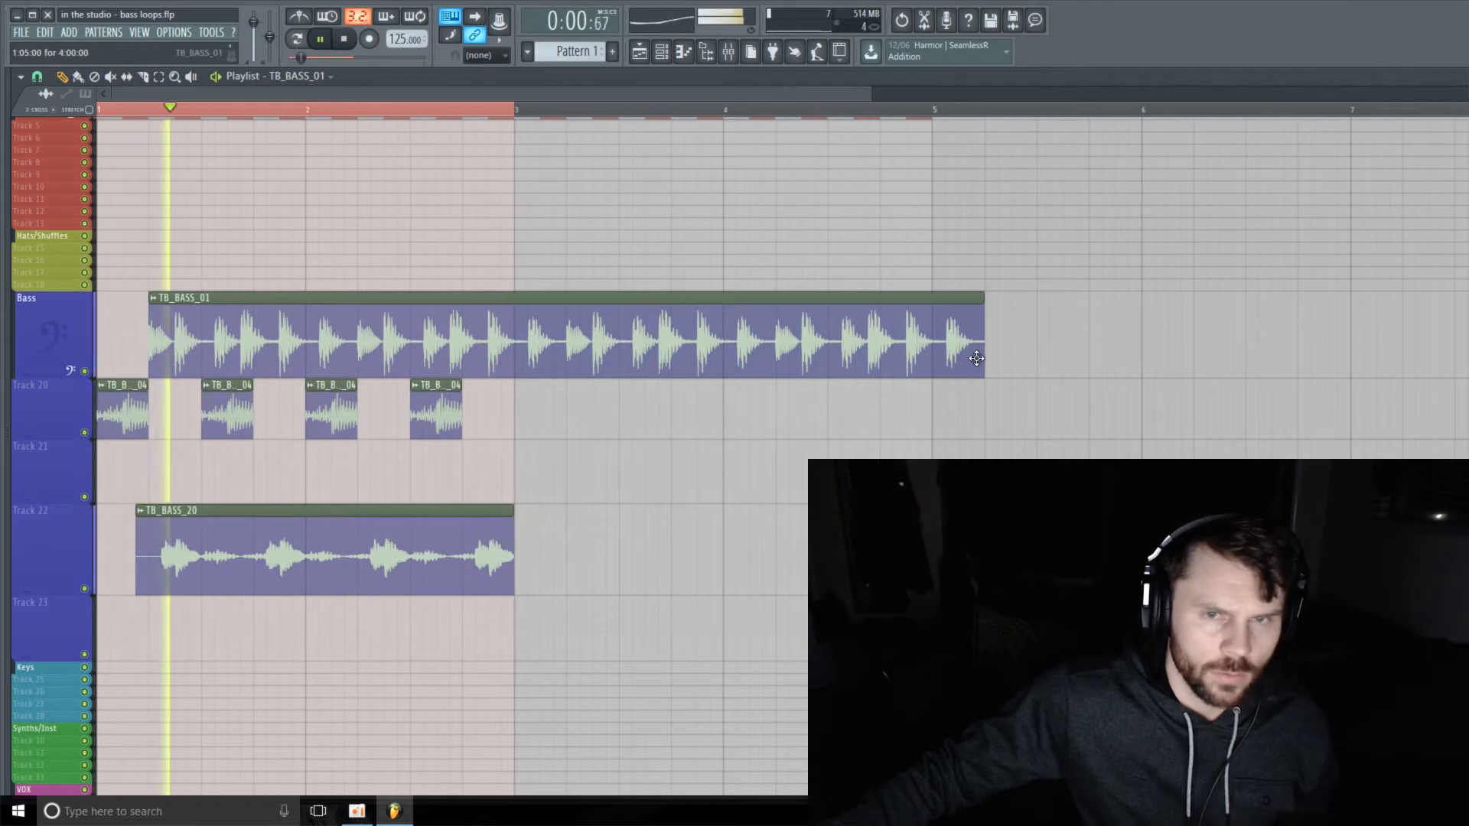
left_click_drag(370, 361, 377, 361)
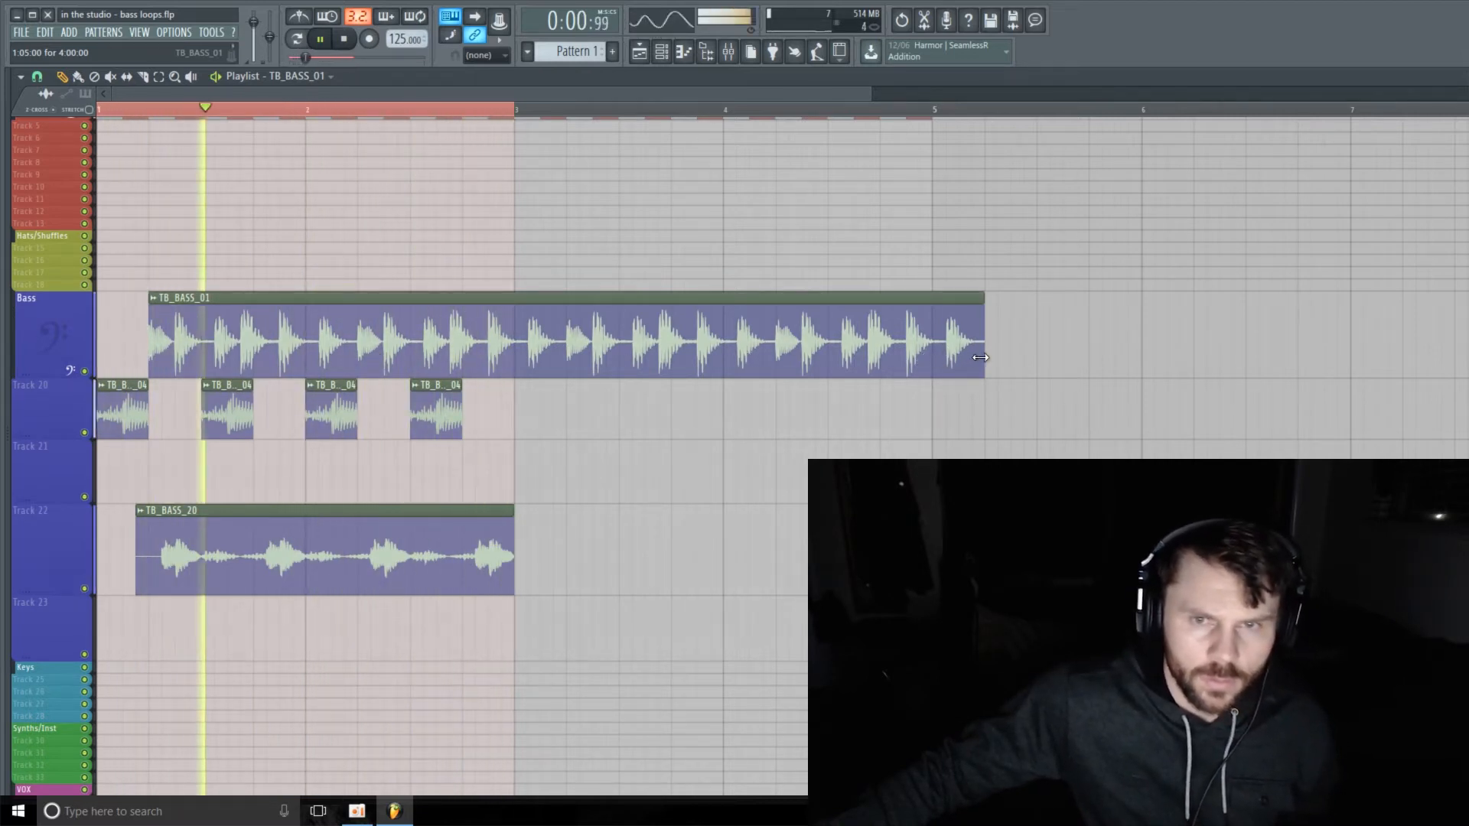
left_click_drag(981, 358, 515, 392)
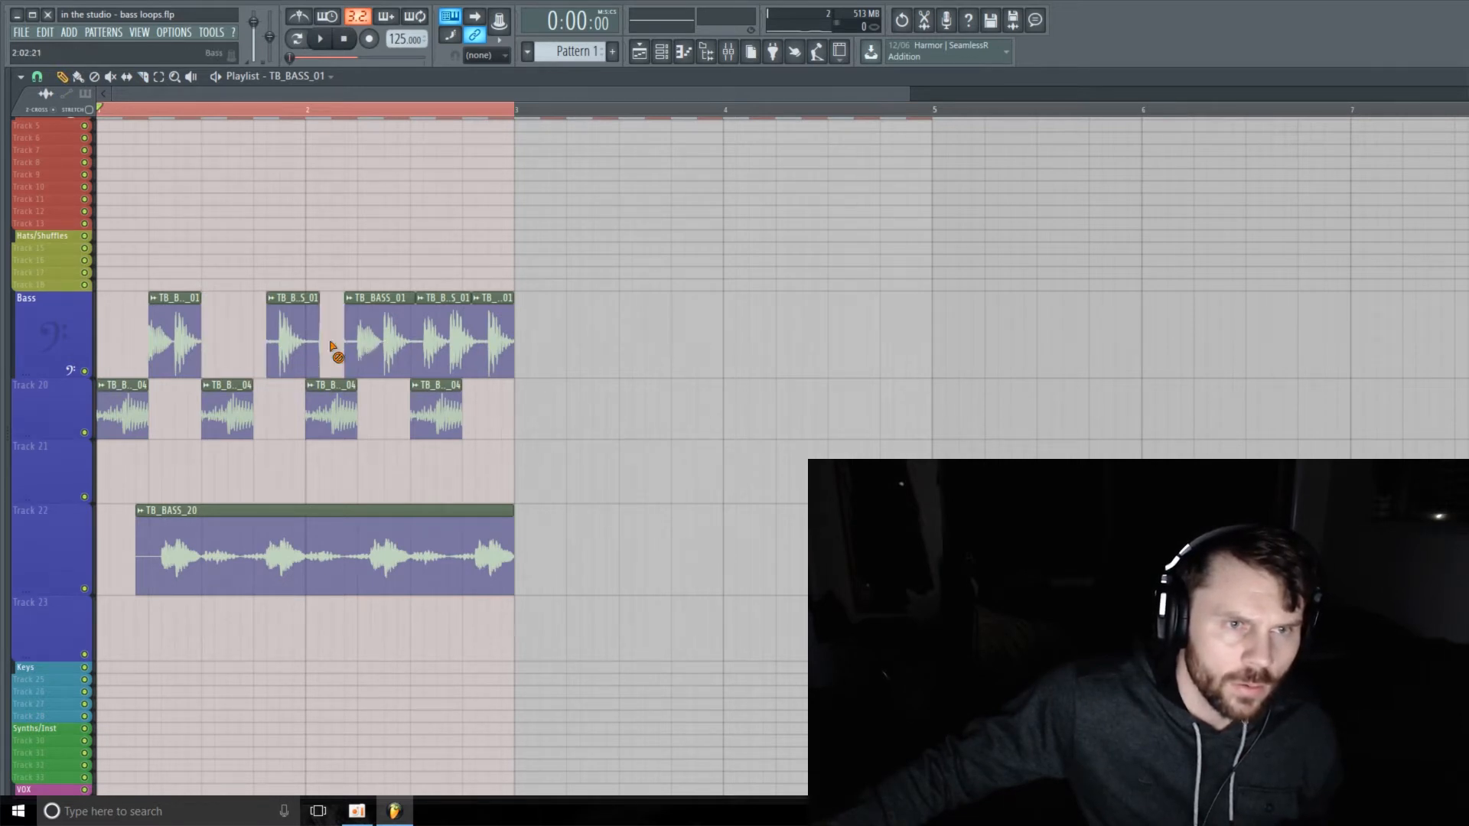
key("space")
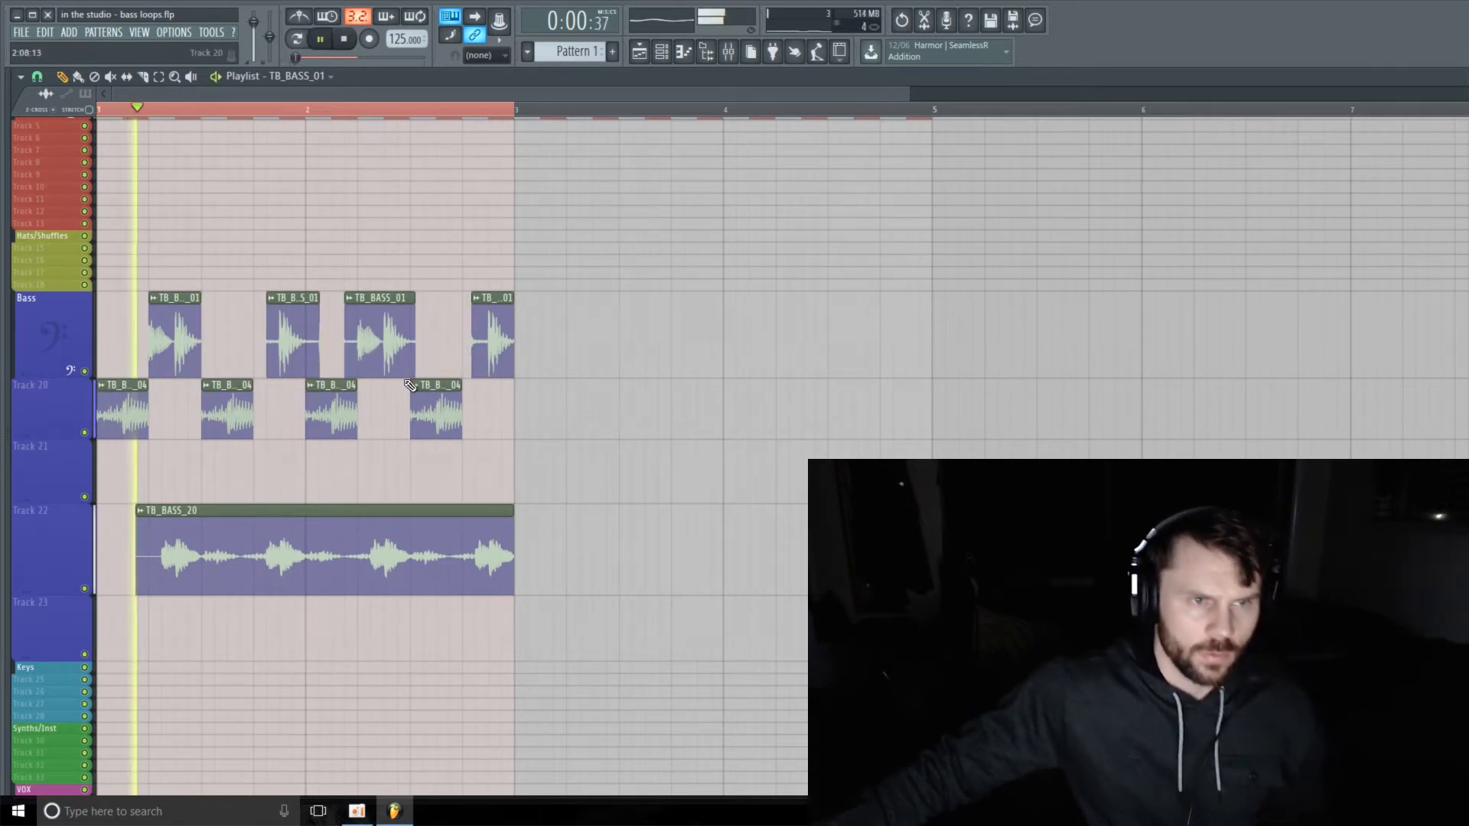
key("space")
key("space")
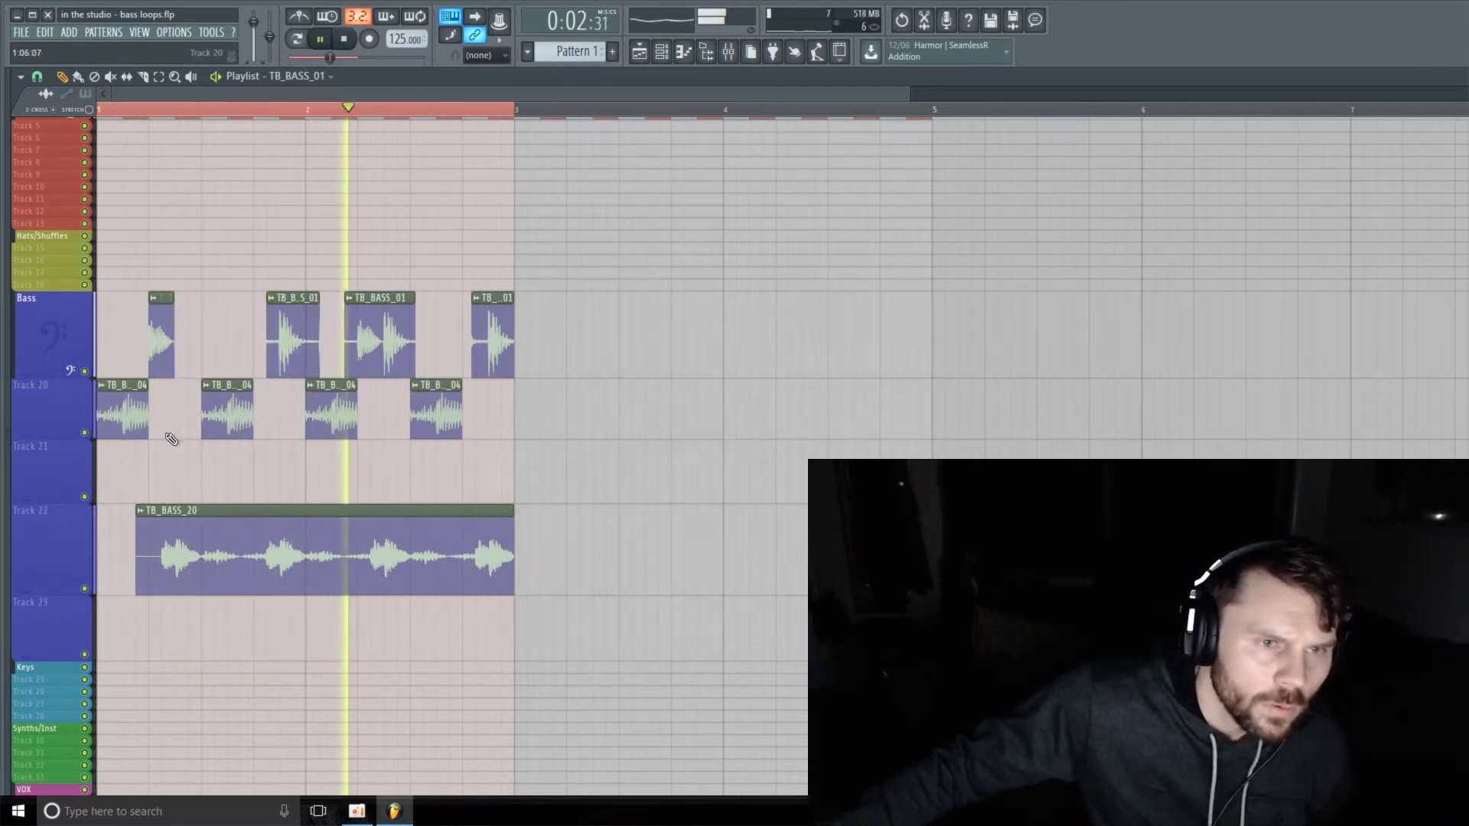
Place the other TB_BASS_01 pieces on beat 4 of bar 1 and beats 2 and 4 of bar 2, trimming each to a short hit
left_click_drag(285, 357, 254, 360)
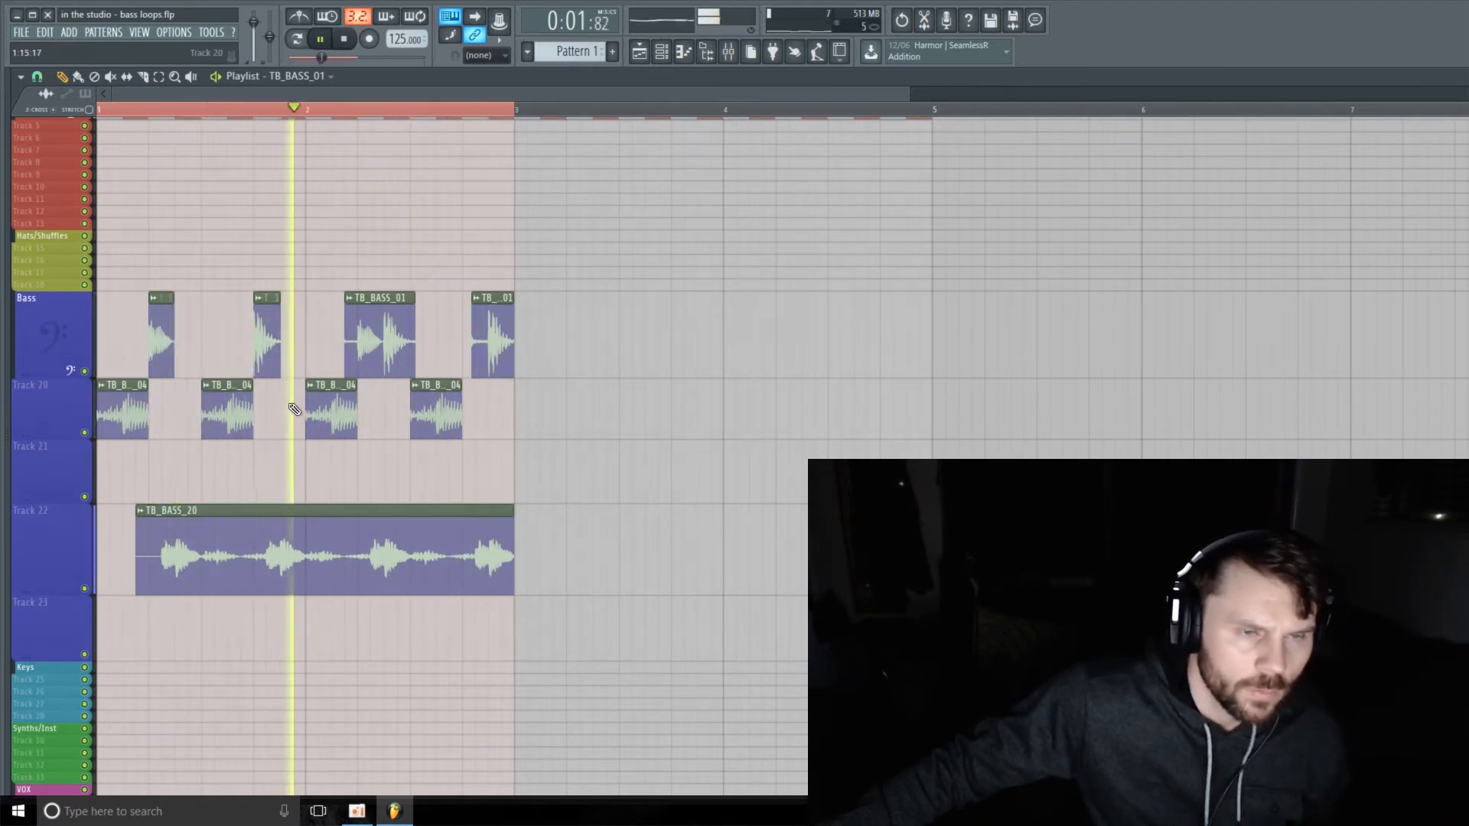
key("space")
key("space")
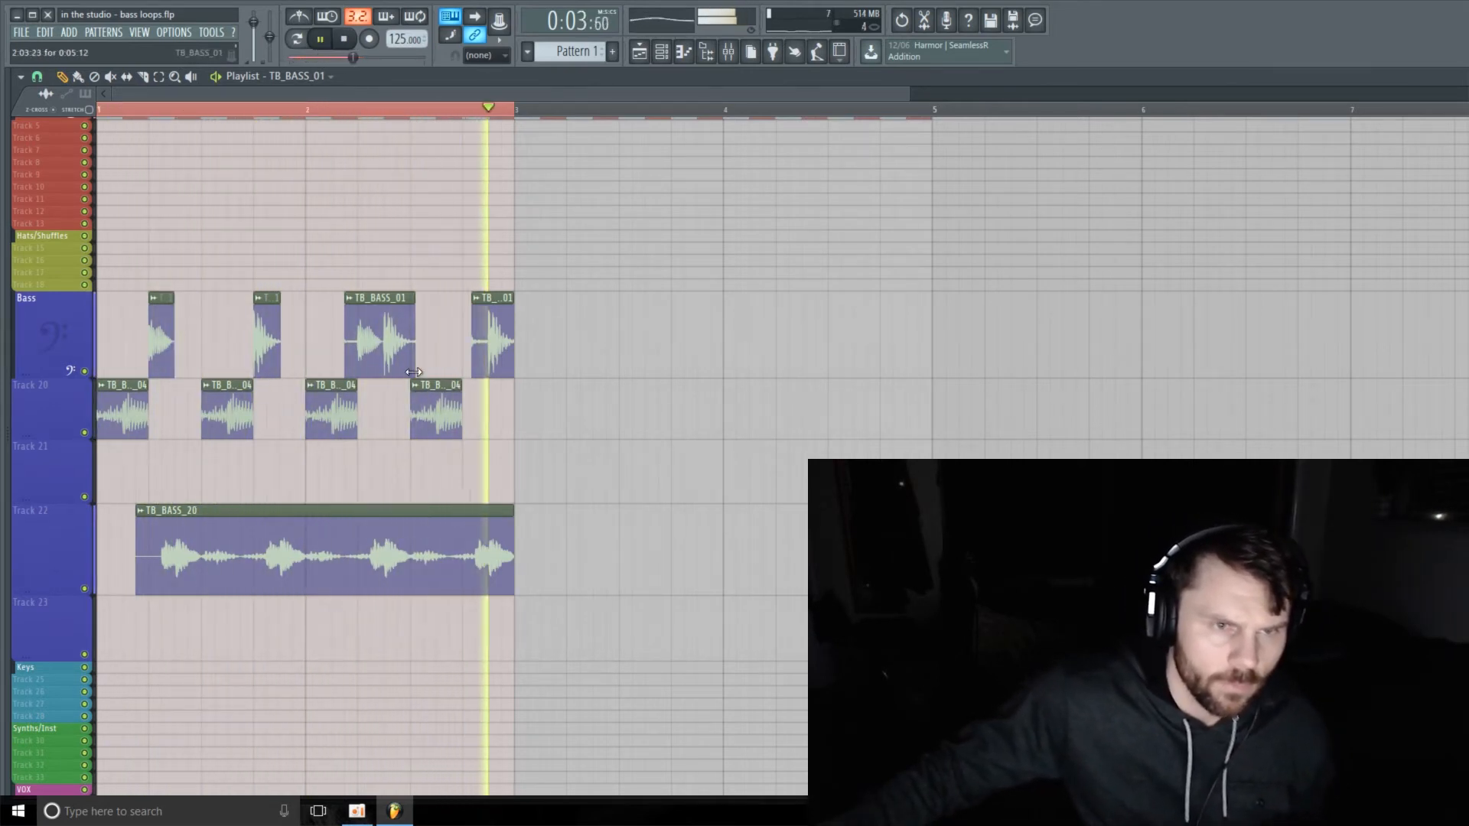
mouse_move(345, 359)
left_mouse_down()
mouse_move(382, 373)
mouse_move(371, 363)
left_mouse_up()
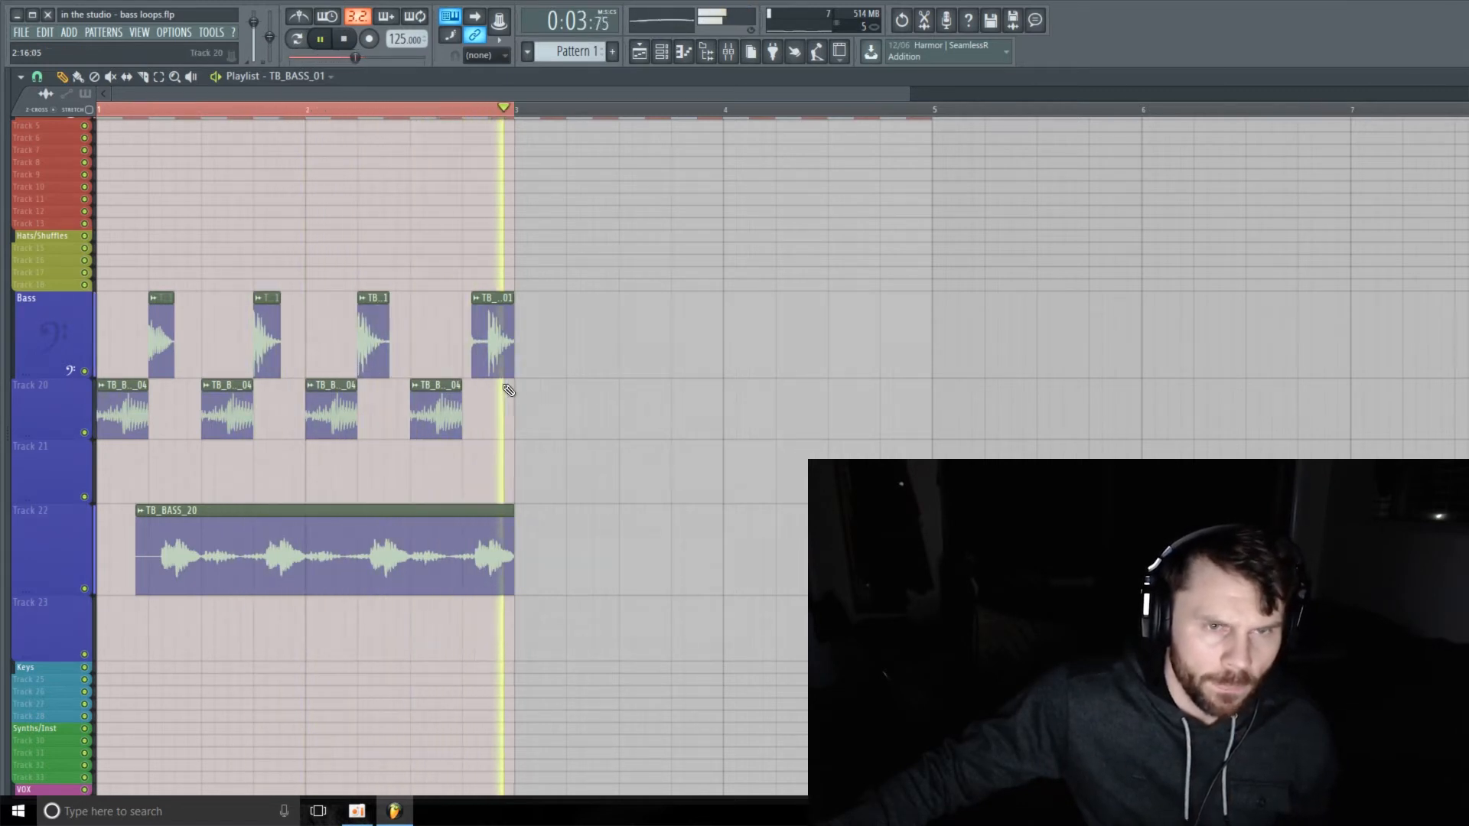
mouse_move(472, 368)
left_mouse_down()
mouse_move(484, 358)
mouse_move(471, 369)
left_mouse_up()
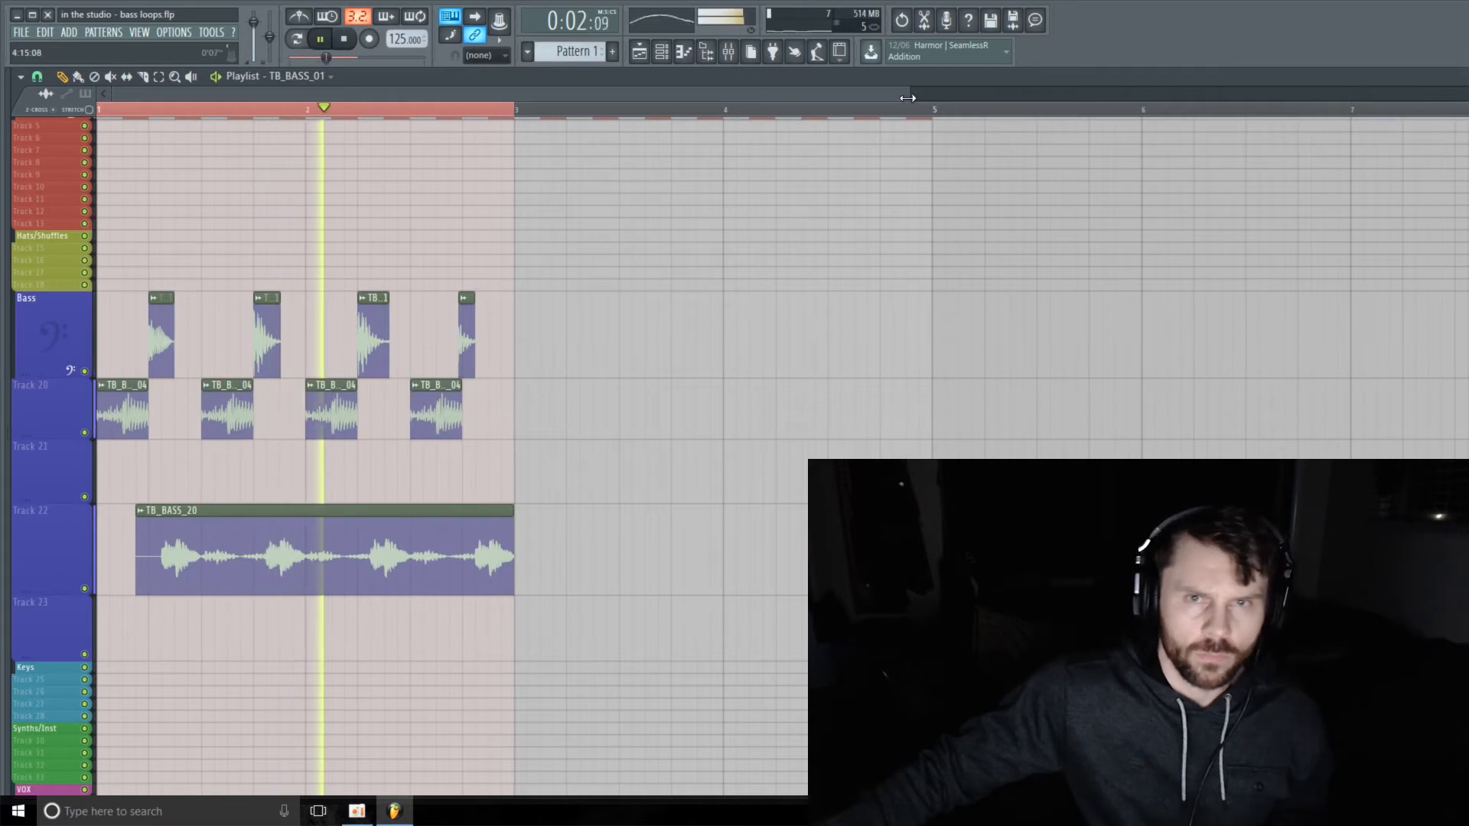
Shorten the first TB_BASS_01 piece to a quarter beat and try a longer tail on the second piece
left_click_drag(910, 93, 780, 108)
key("space")
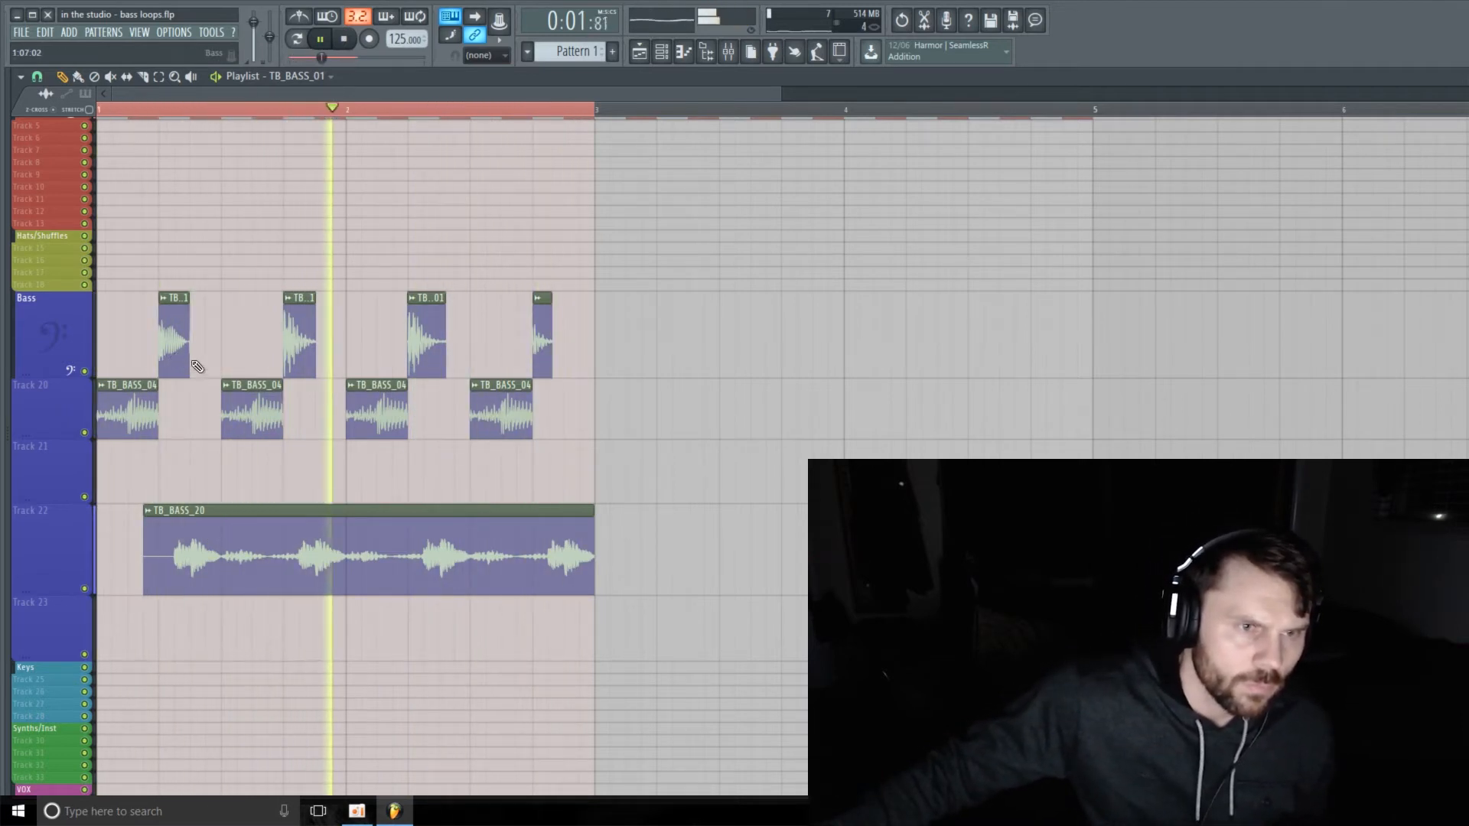
left_click_drag(183, 356, 175, 361)
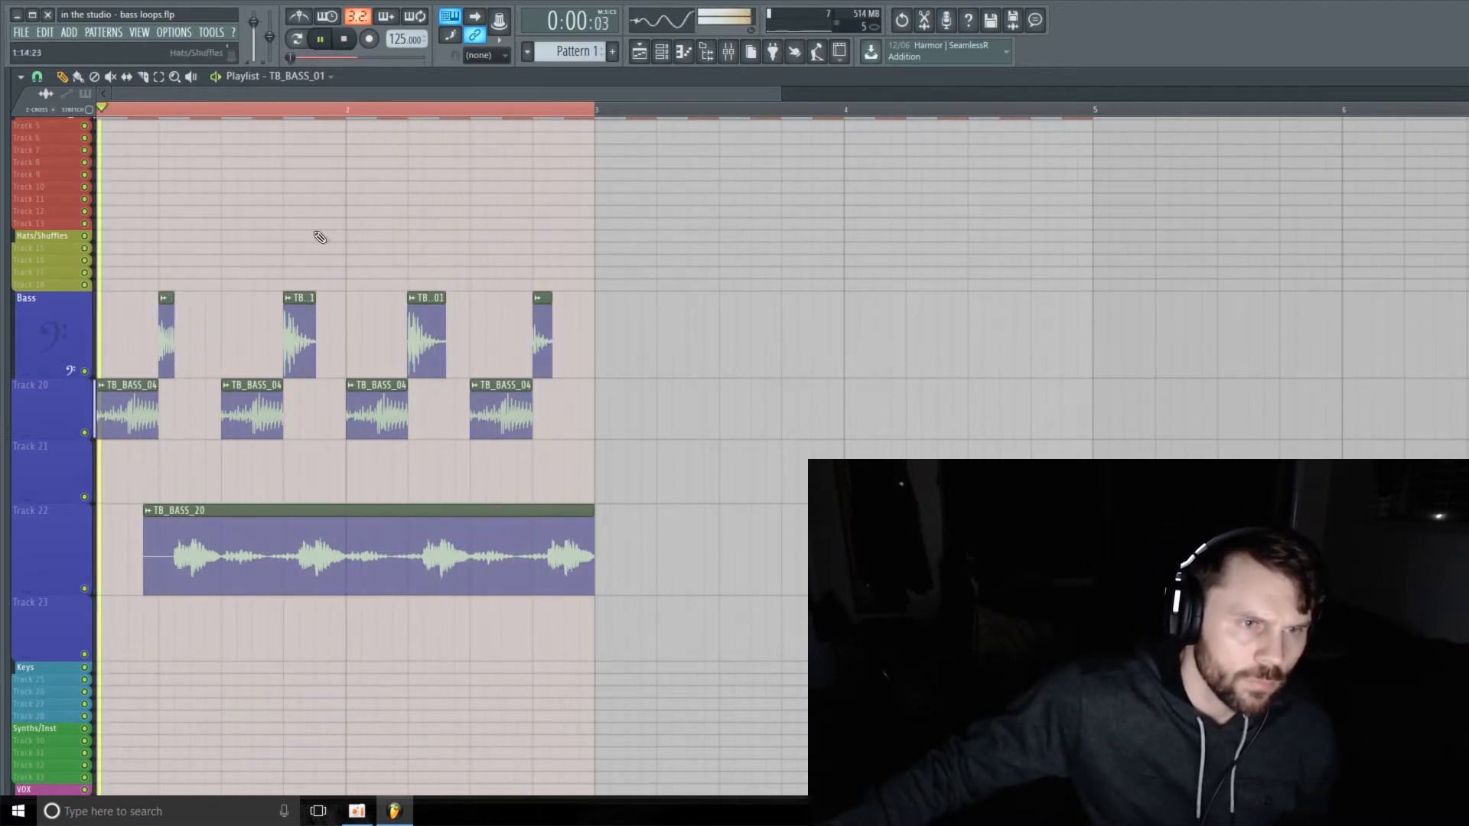
left_click_drag(781, 93, 337, 229)
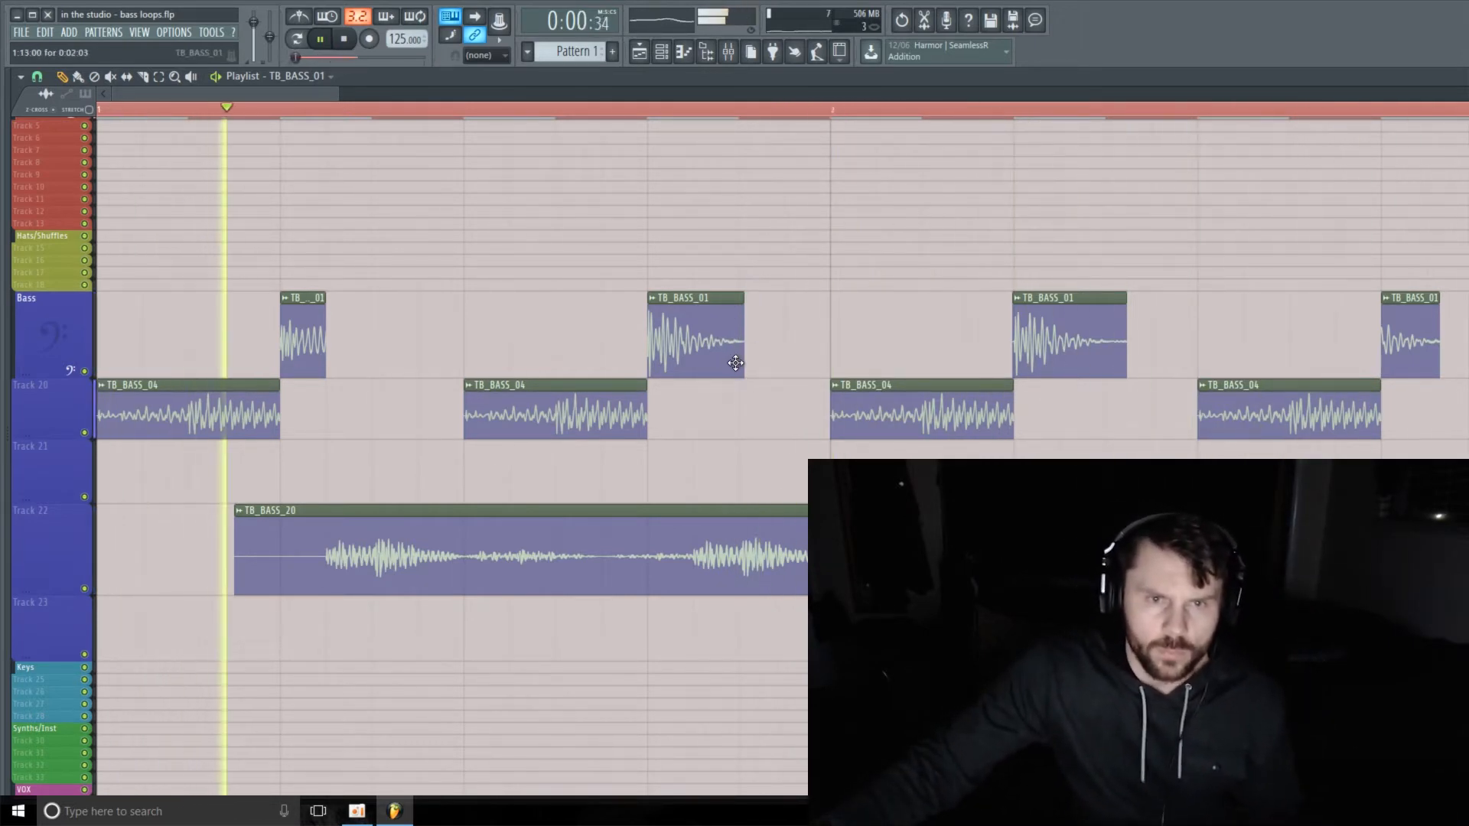
left_click_drag(737, 377, 792, 390)
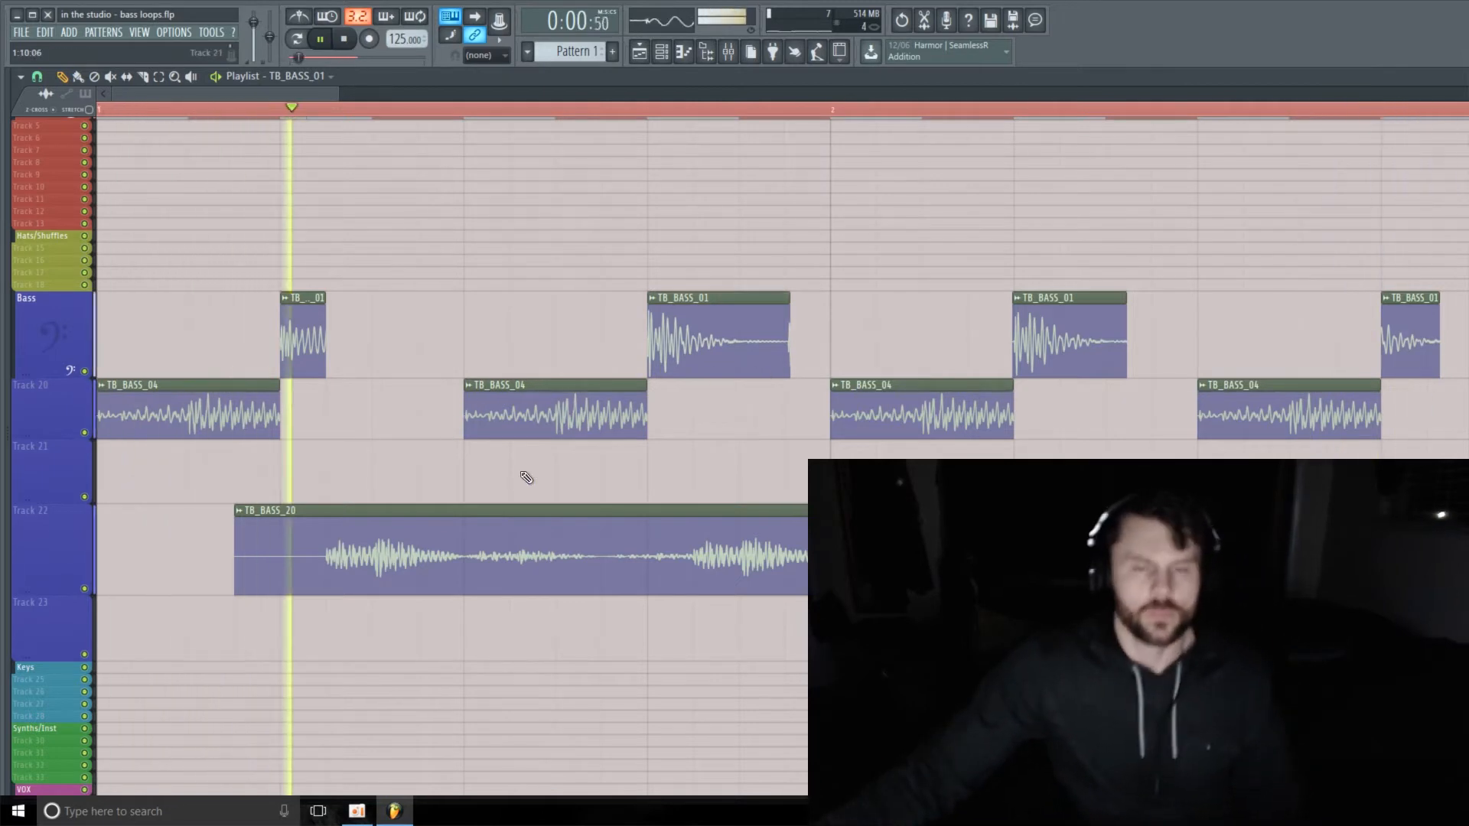
Delete the second and fourth TB_BASS_01 pieces and extend the second and fourth TB_BASS_04 slices to 1.25 beats
left_click_drag(336, 93, 427, 93)
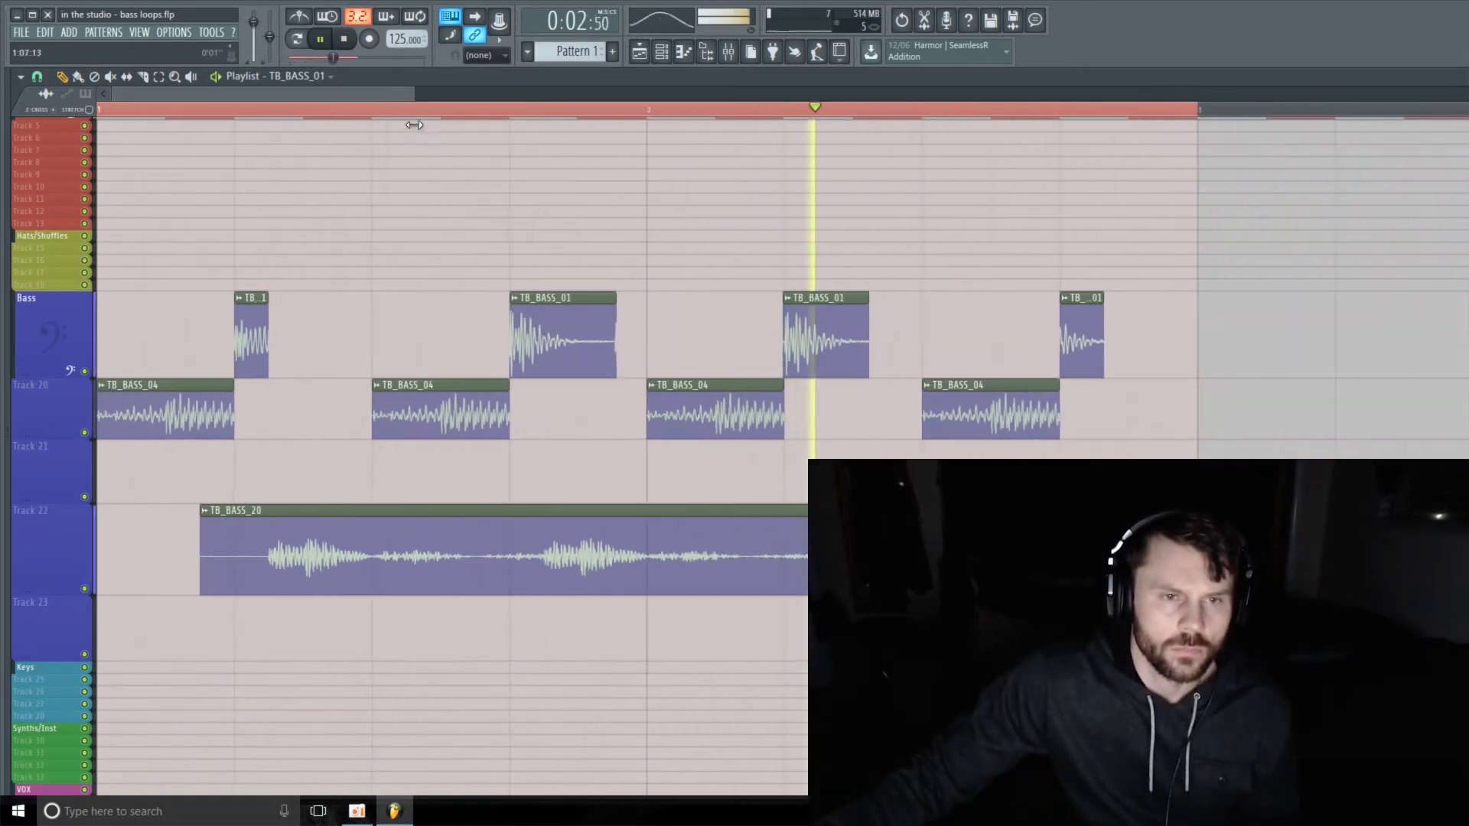
right_click(531, 351)
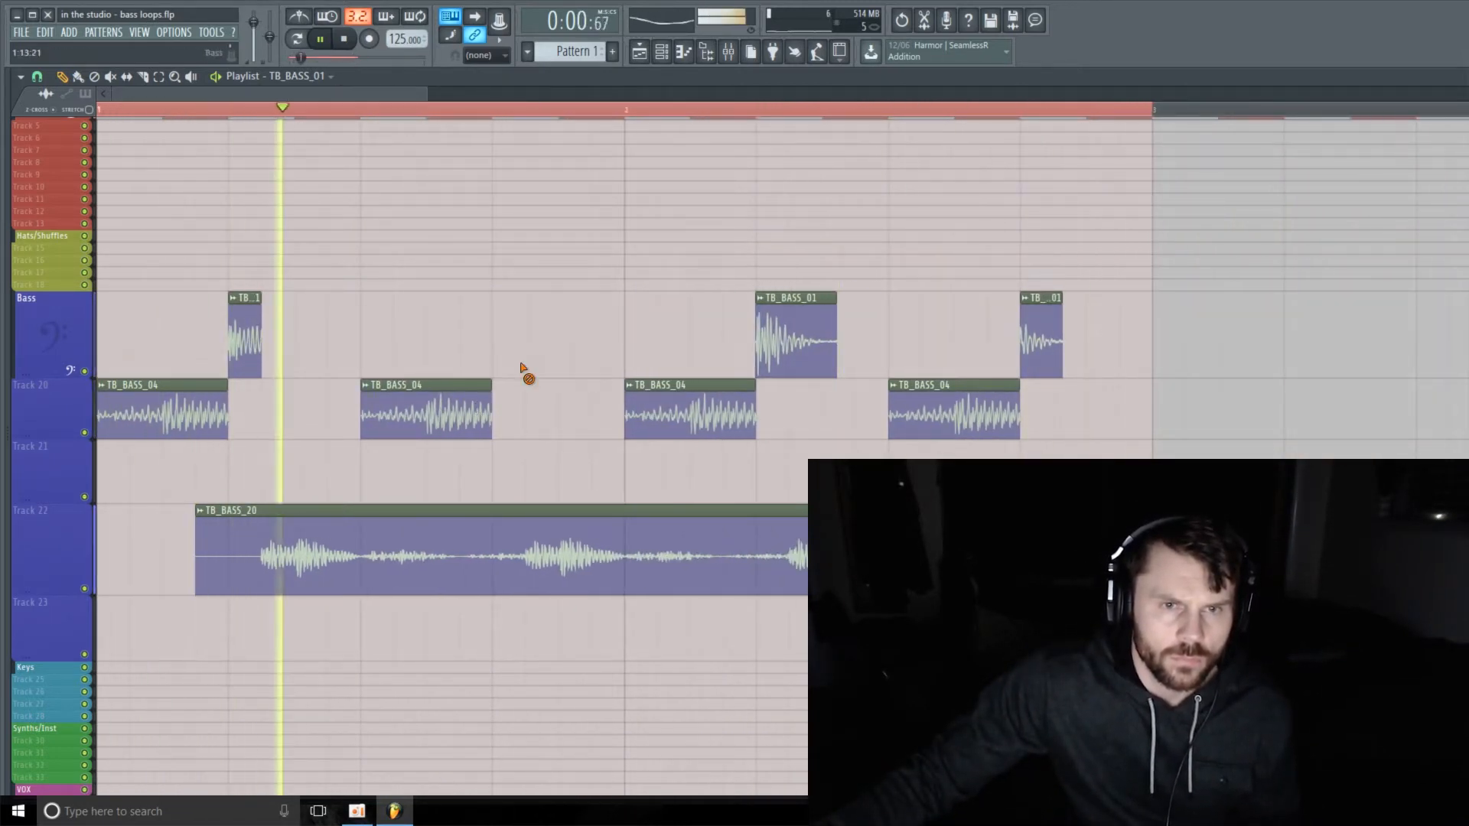
left_click_drag(497, 425, 523, 439)
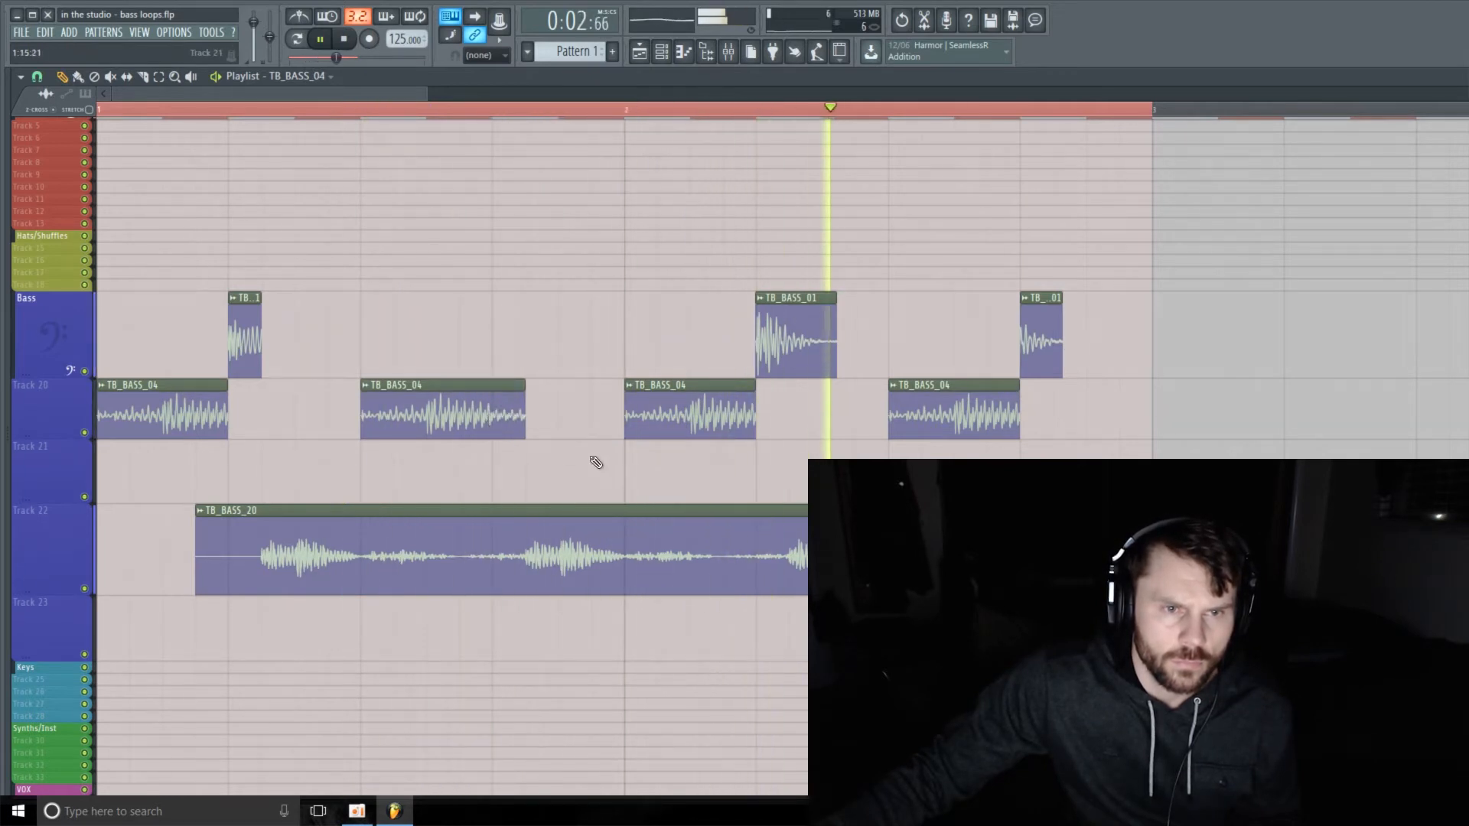
right_click(1030, 356)
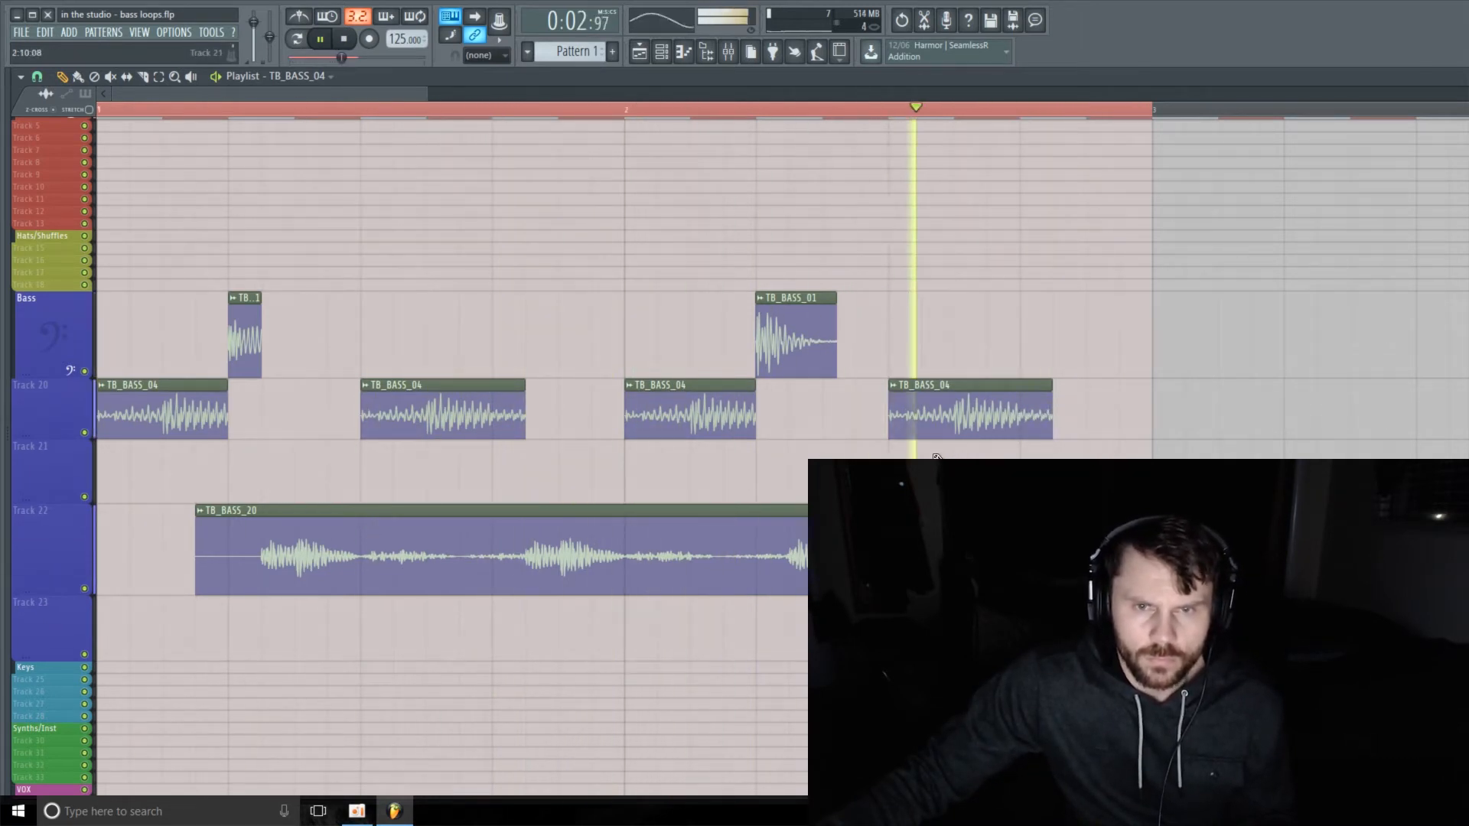
Enlarge Track 22, play through the edited bassline with the kick and stop playback
scroll(936, 457, "up", 2)
scroll(803, 465, "down", 4)
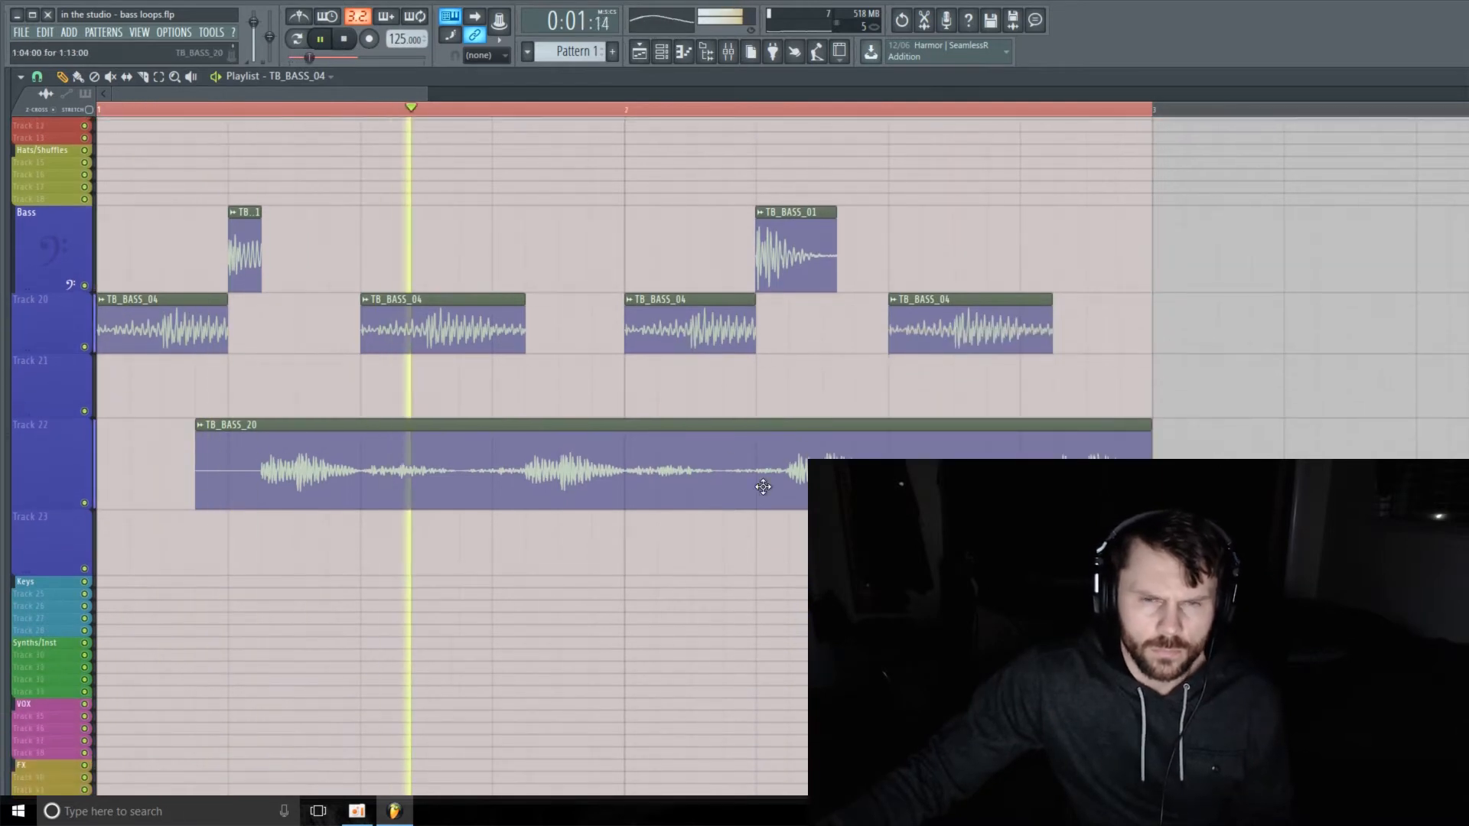
scroll(763, 487, "down", 3)
scroll(72, 398, "up", 4)
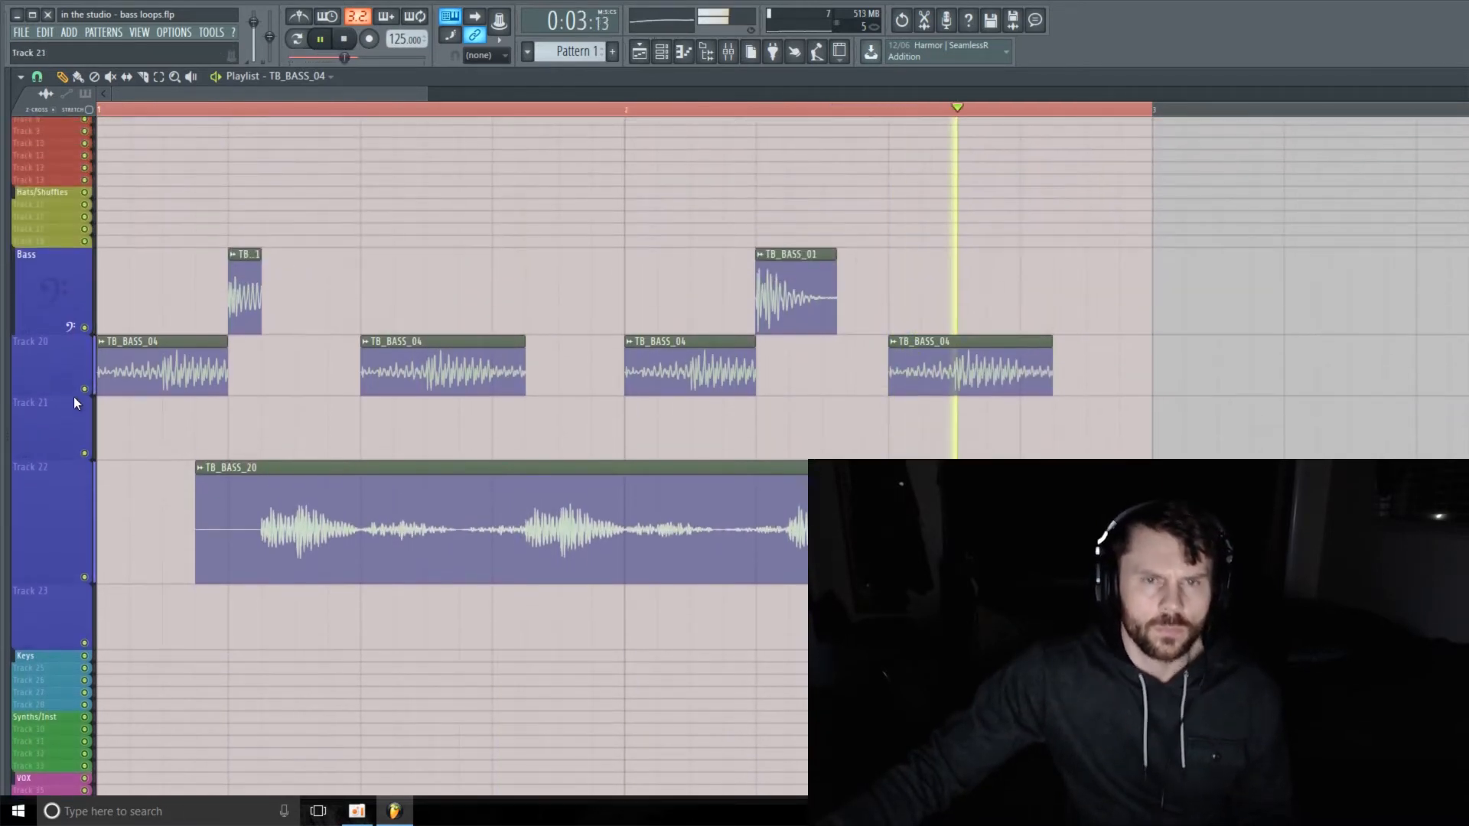
scroll(74, 398, "up", 3)
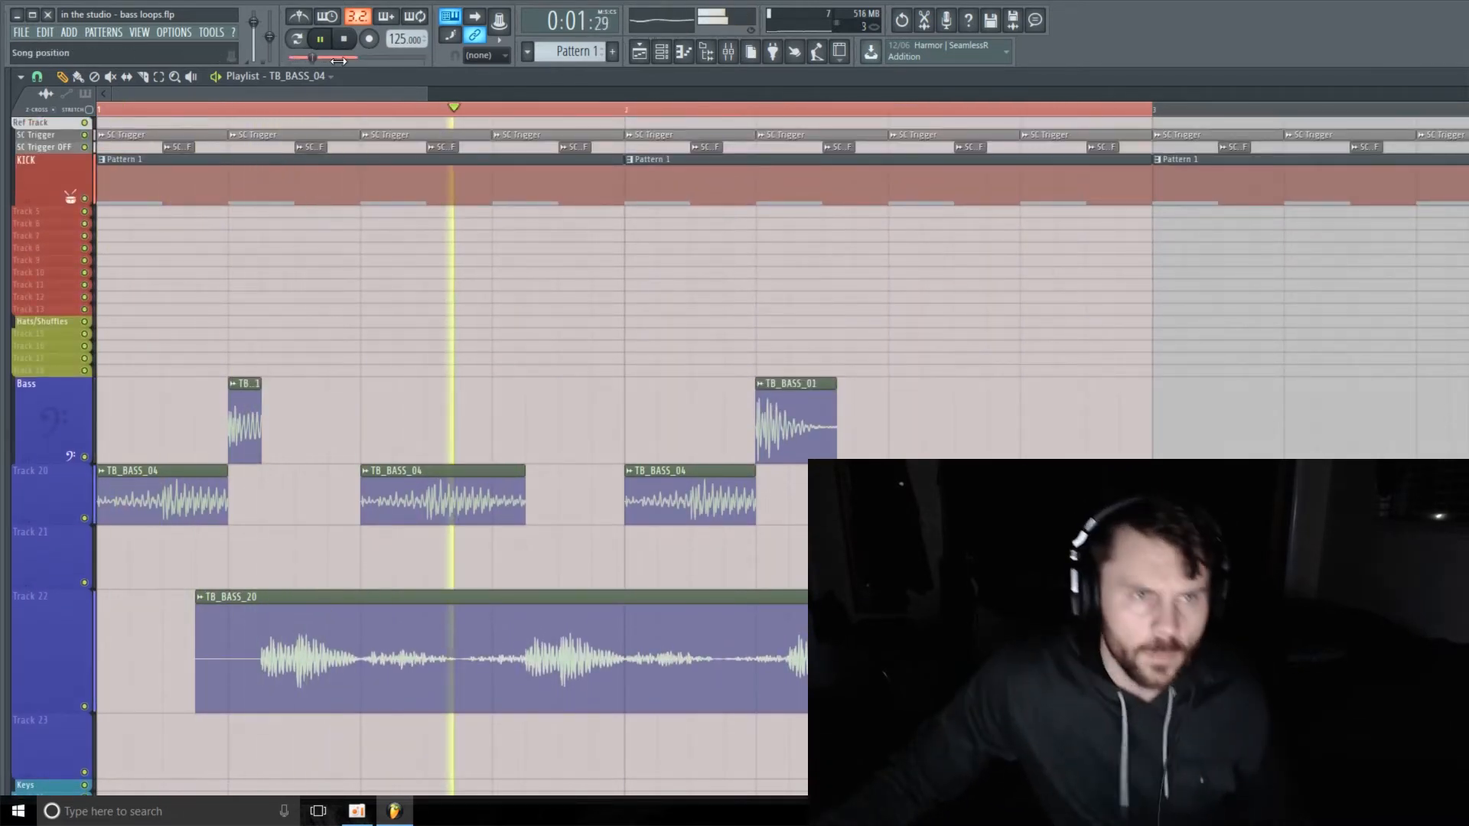
left_click_drag(424, 93, 424, 284)
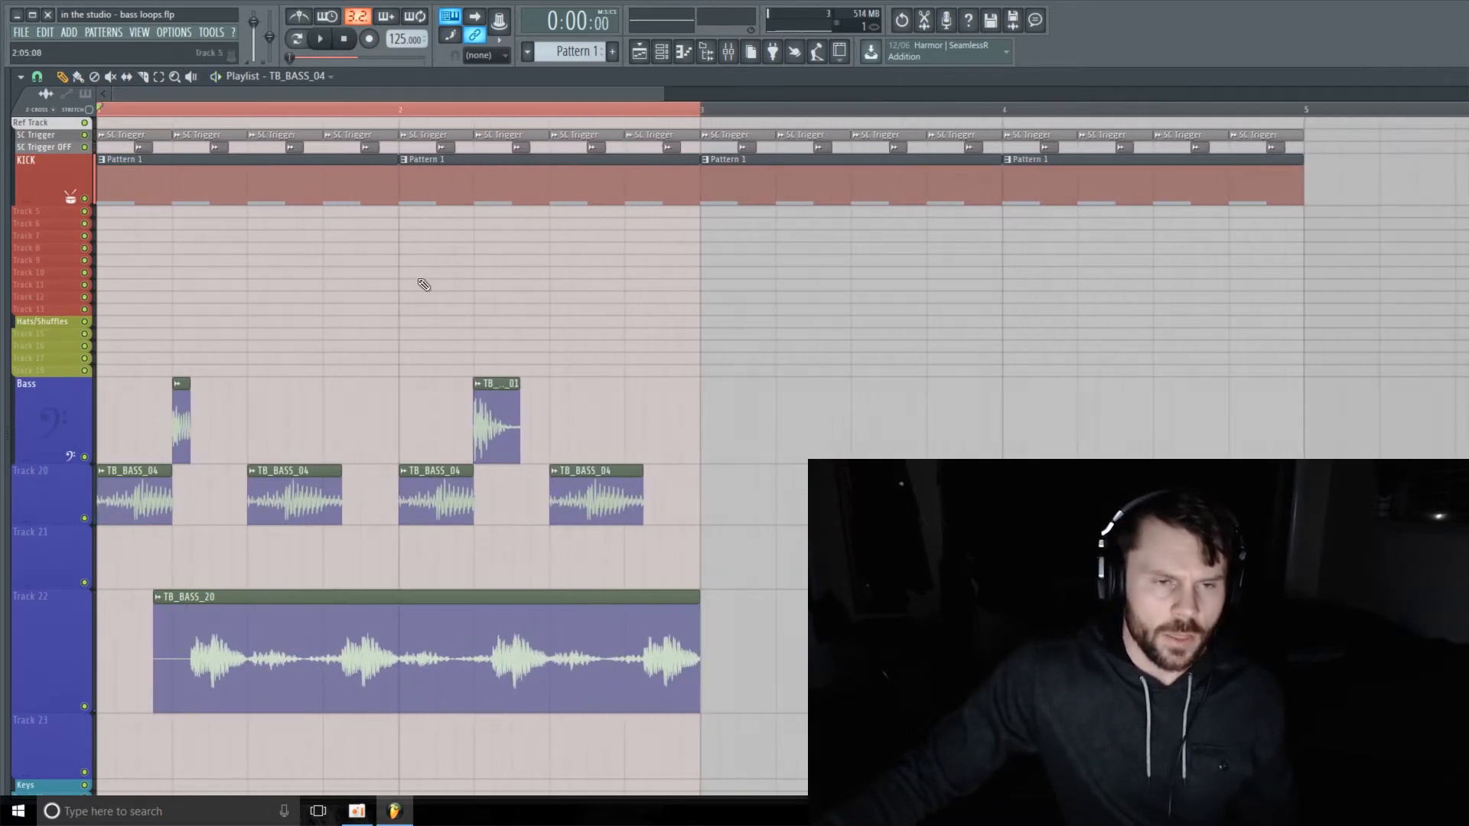
Reduce the height of Track 22, briefly play the arrangement and stop it
left_click_drag(58, 711, 46, 663)
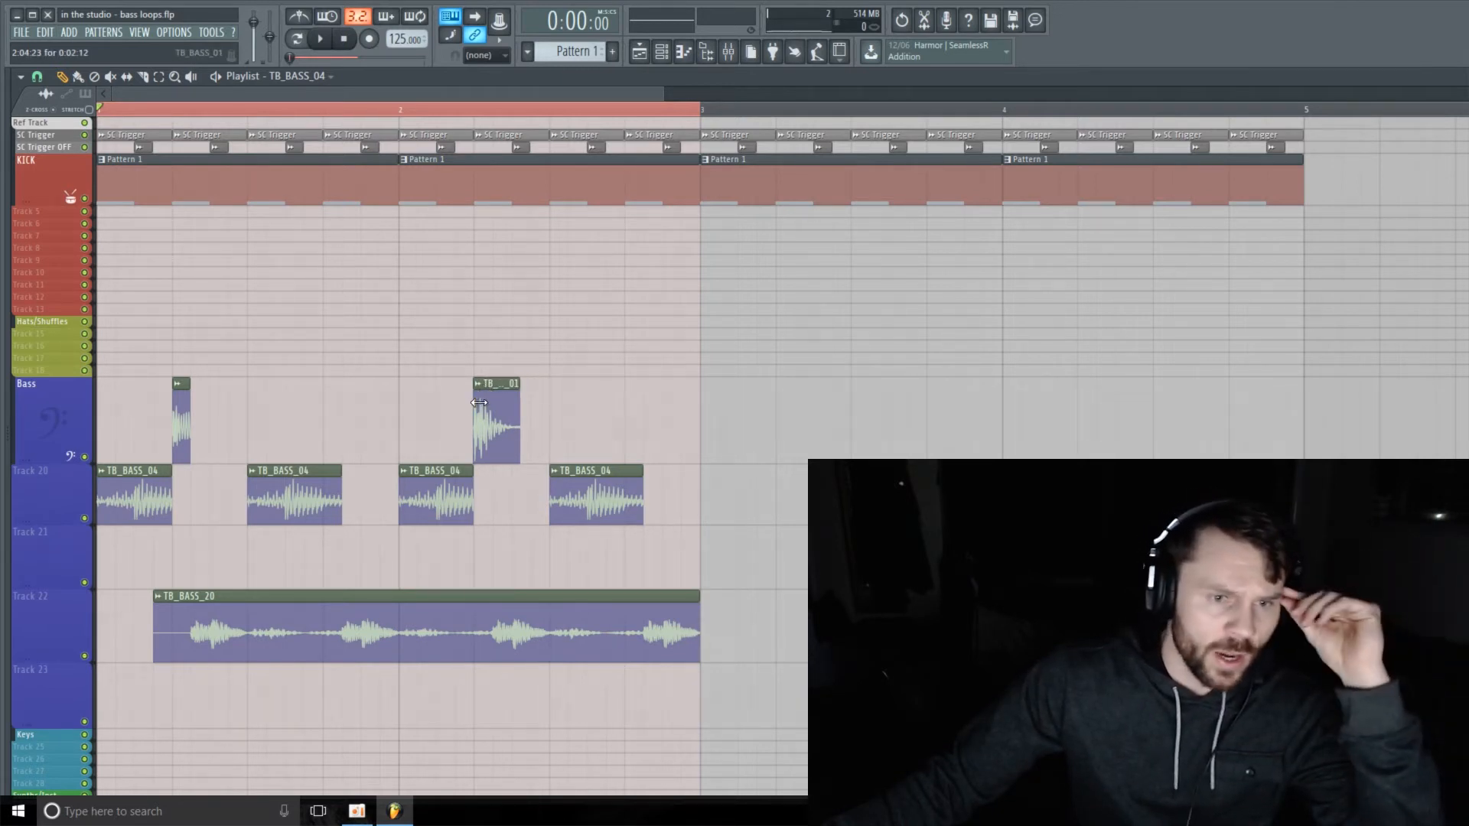
scroll(459, 407, "down", 2)
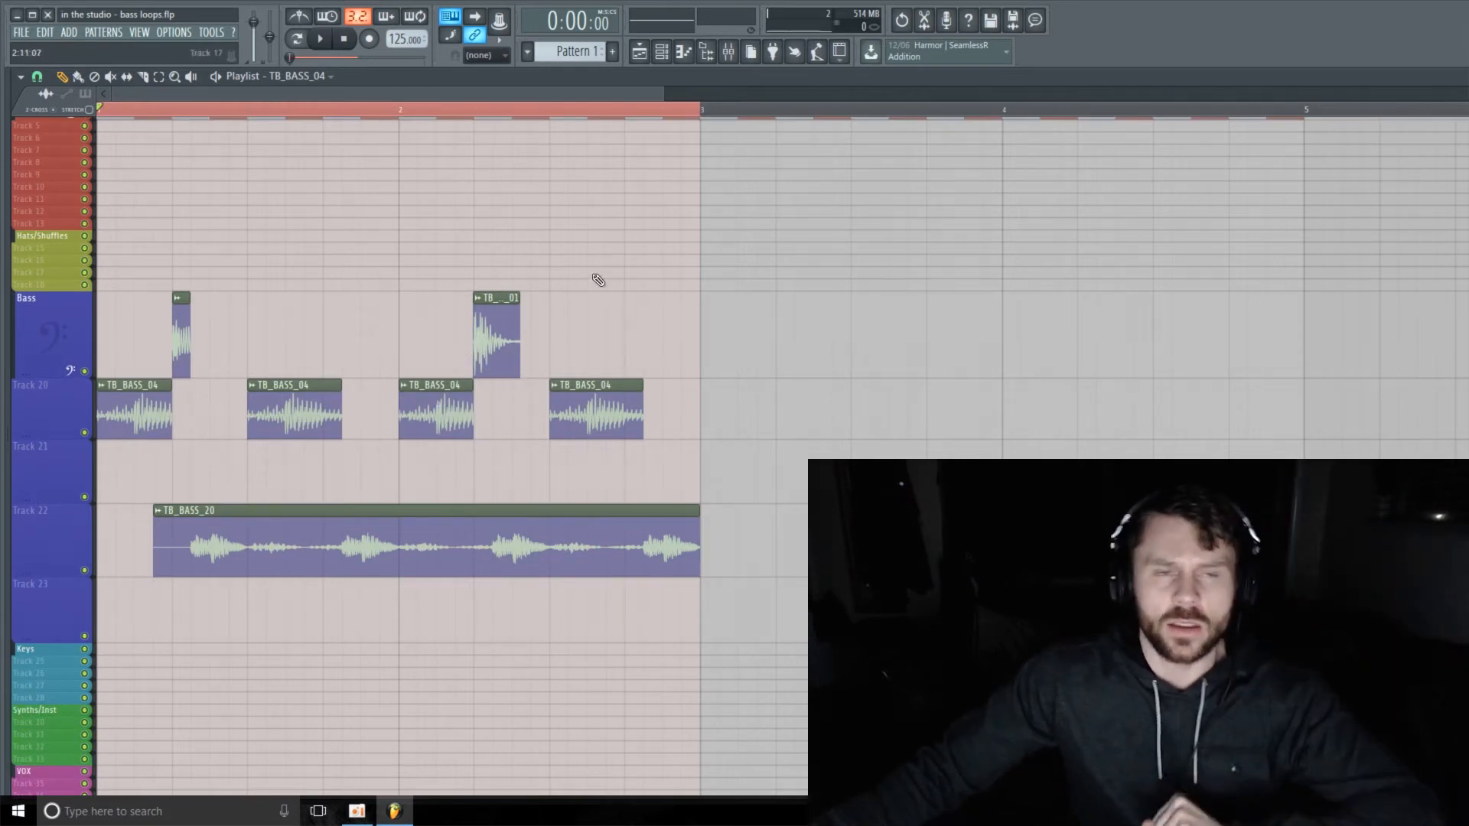
scroll(469, 252, "down", 1, "ctrl")
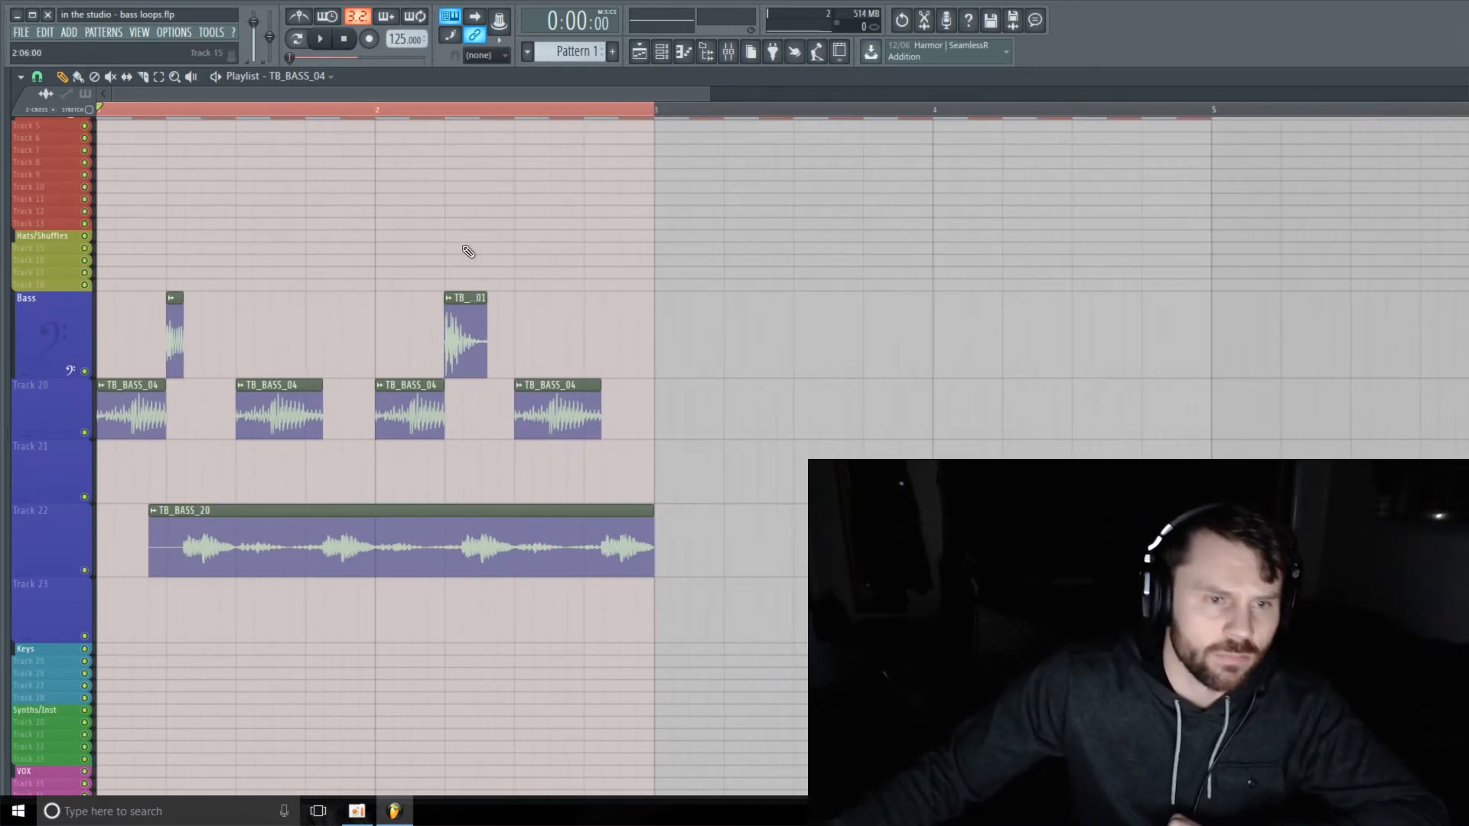
left_click_drag(48, 578, 46, 573)
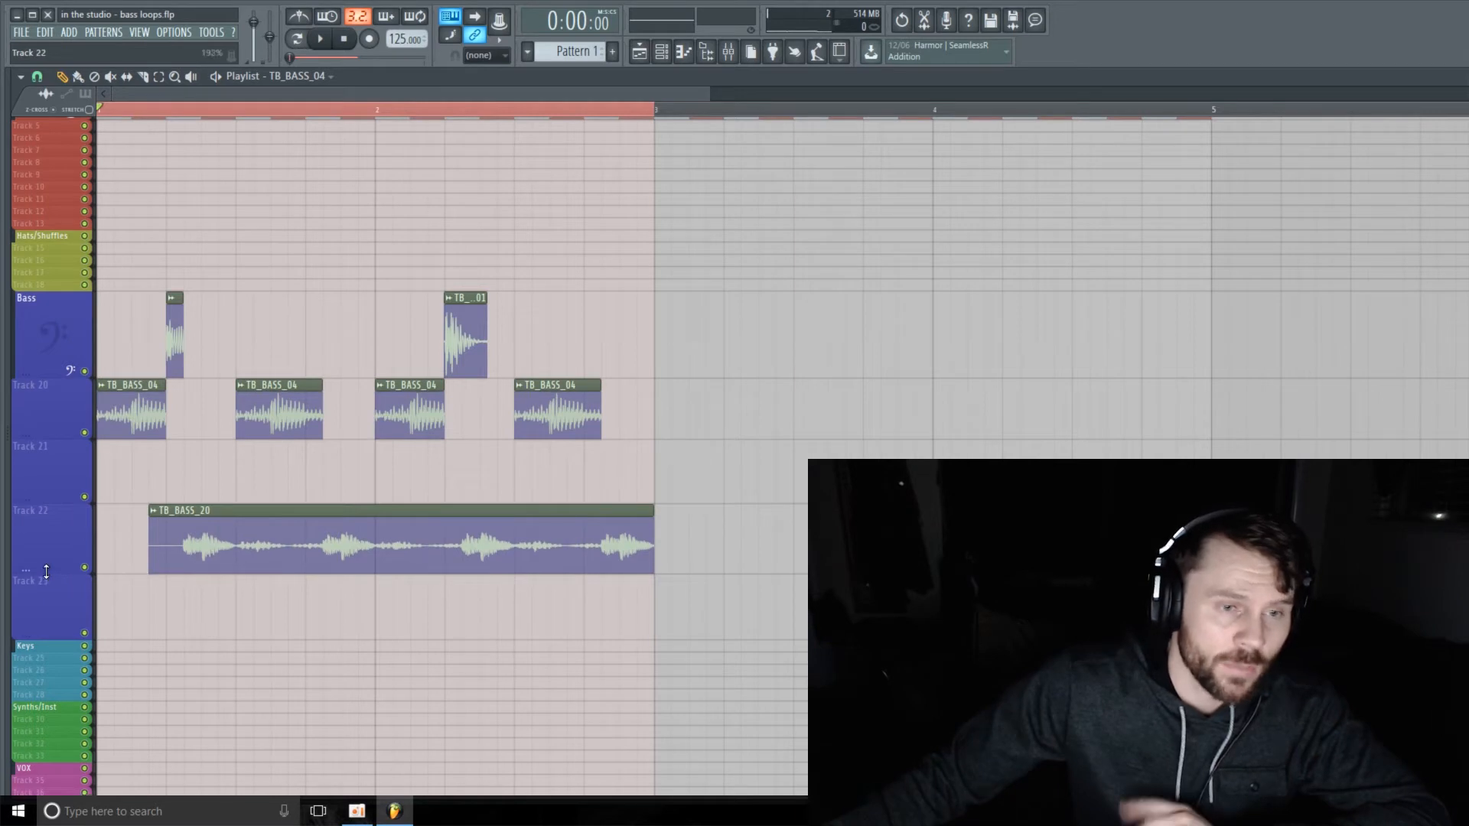
key("space")
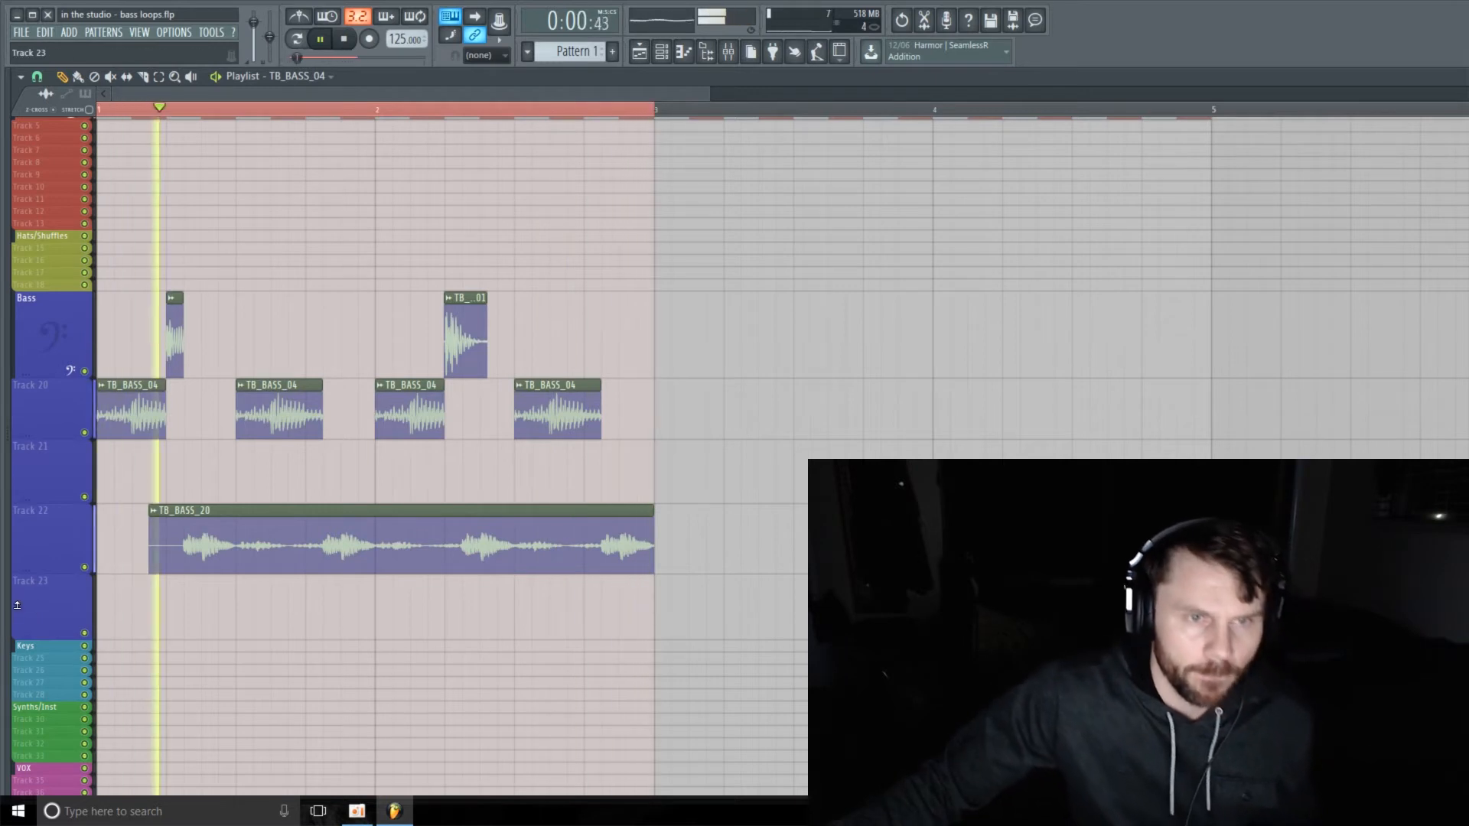
key("space")
Solo the Bass track and Track 20 in turn, playing each to hear its clips alone
left_click(85, 372, "ctrl")
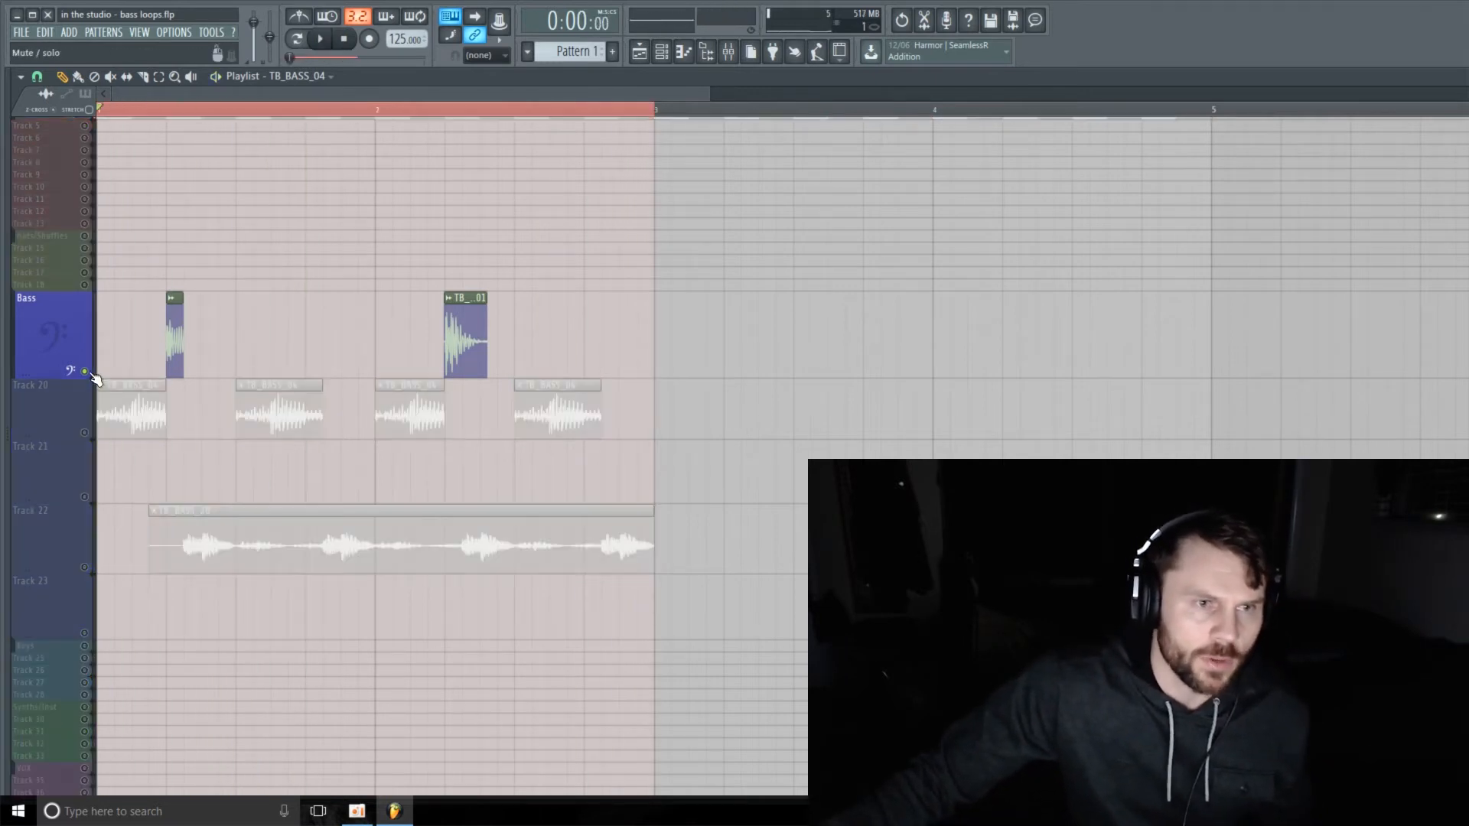
key("space")
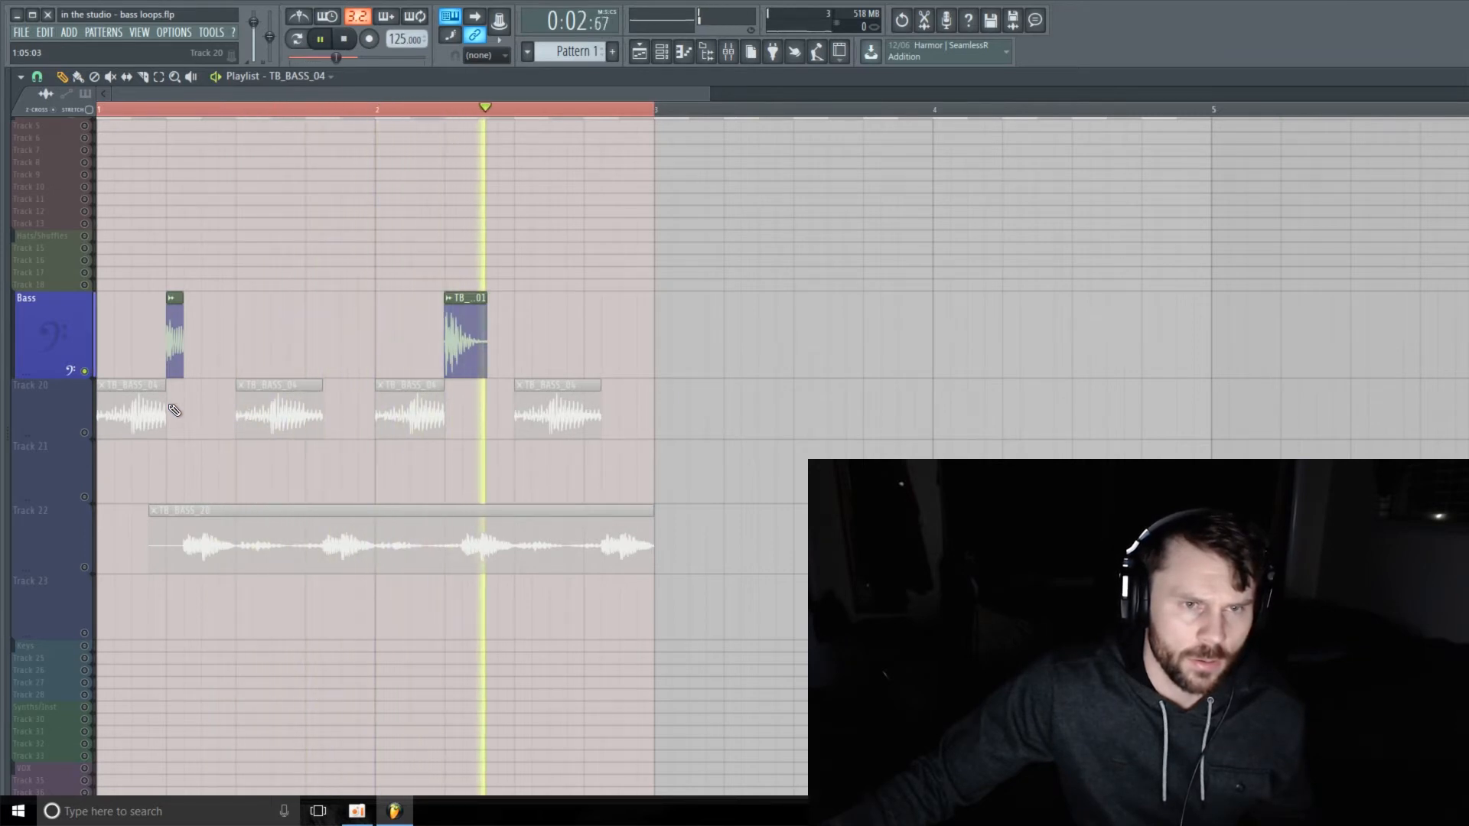
left_click(85, 432, "ctrl")
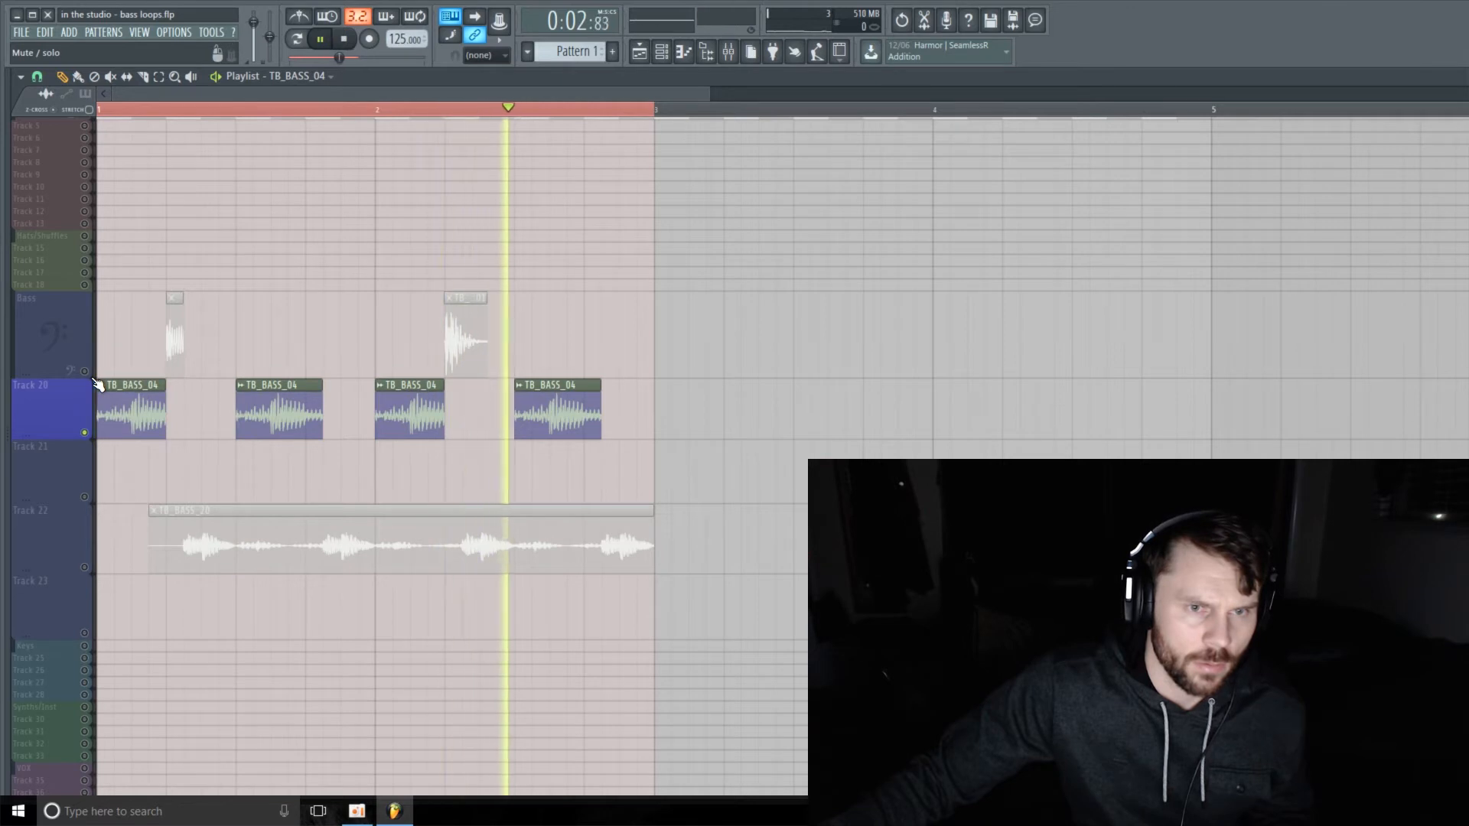
key("space")
key("space")
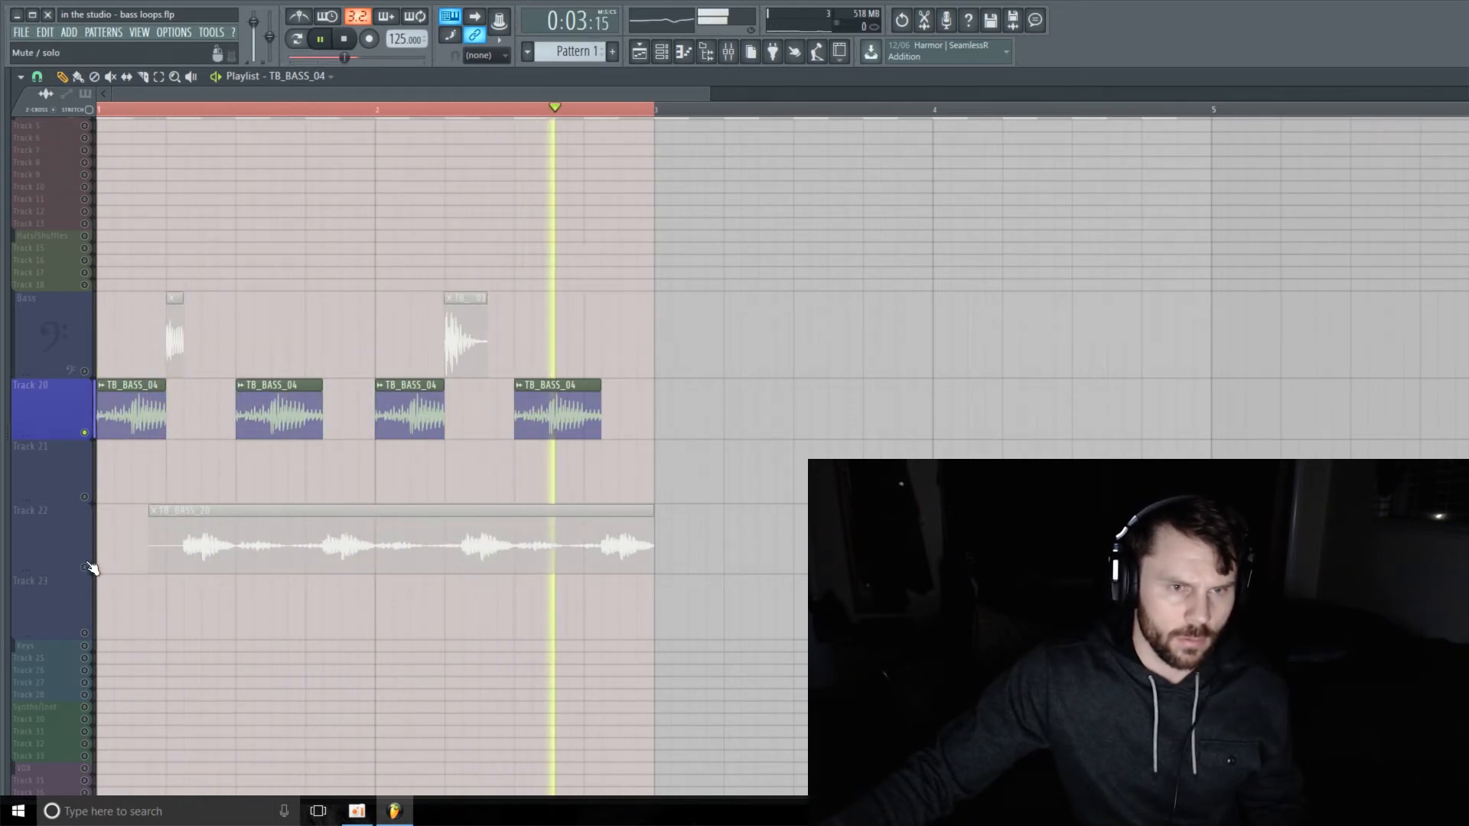
key("space")
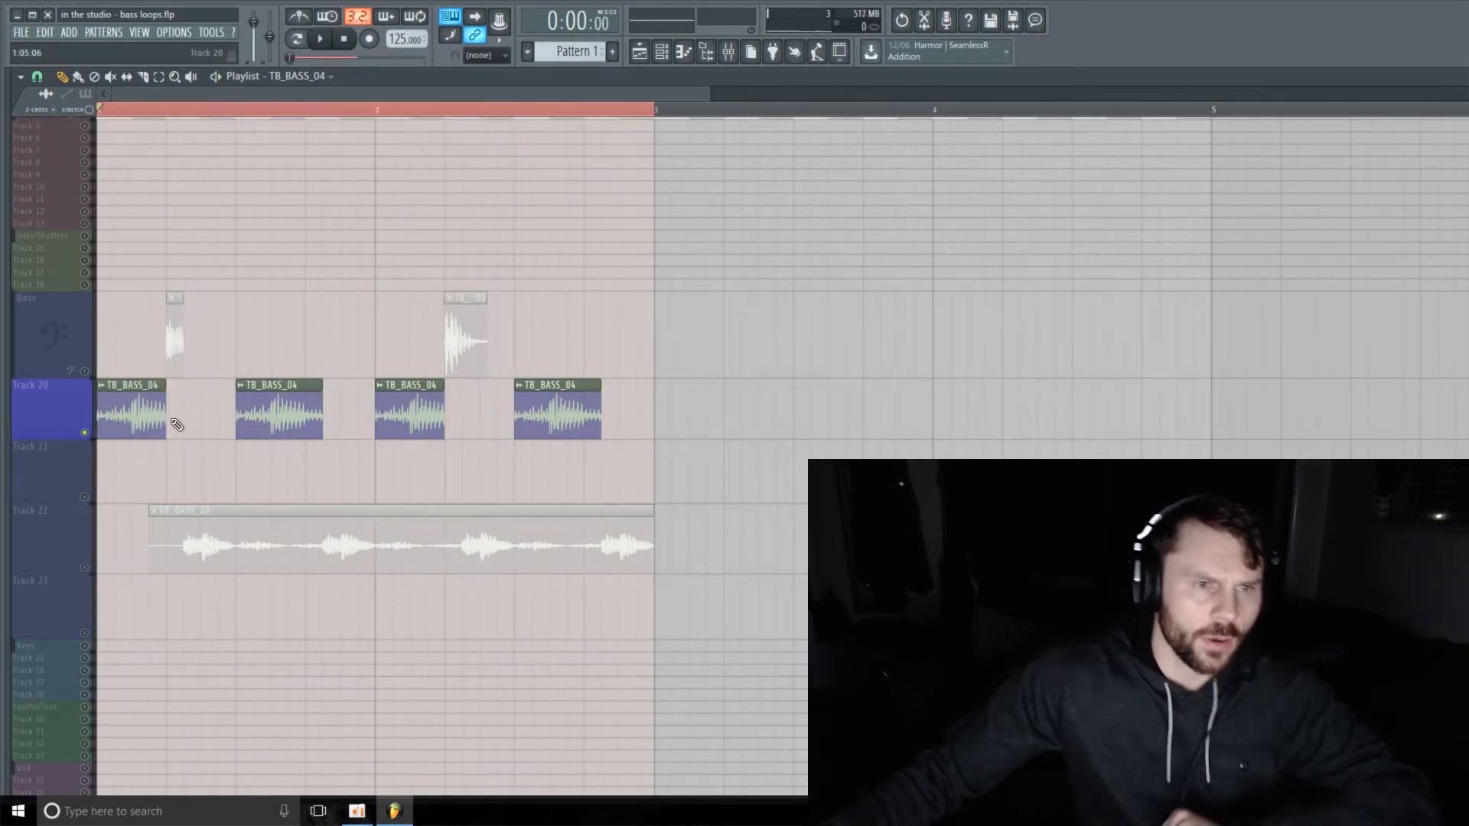
In the TB_BASS_04 channel settings, set the declicking mode to Transient (bleeding)
left_click(665, 54)
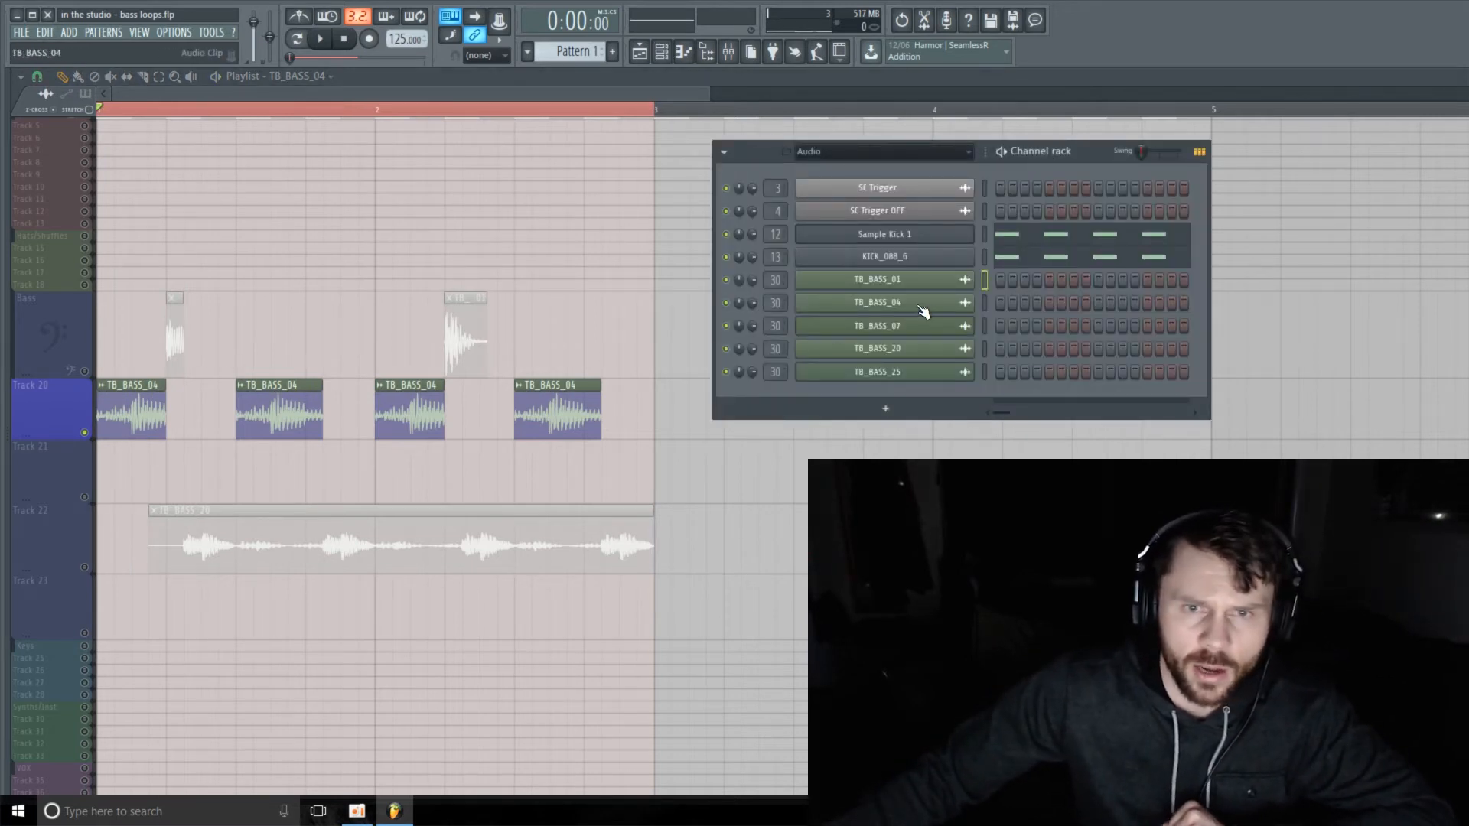
left_click(928, 306)
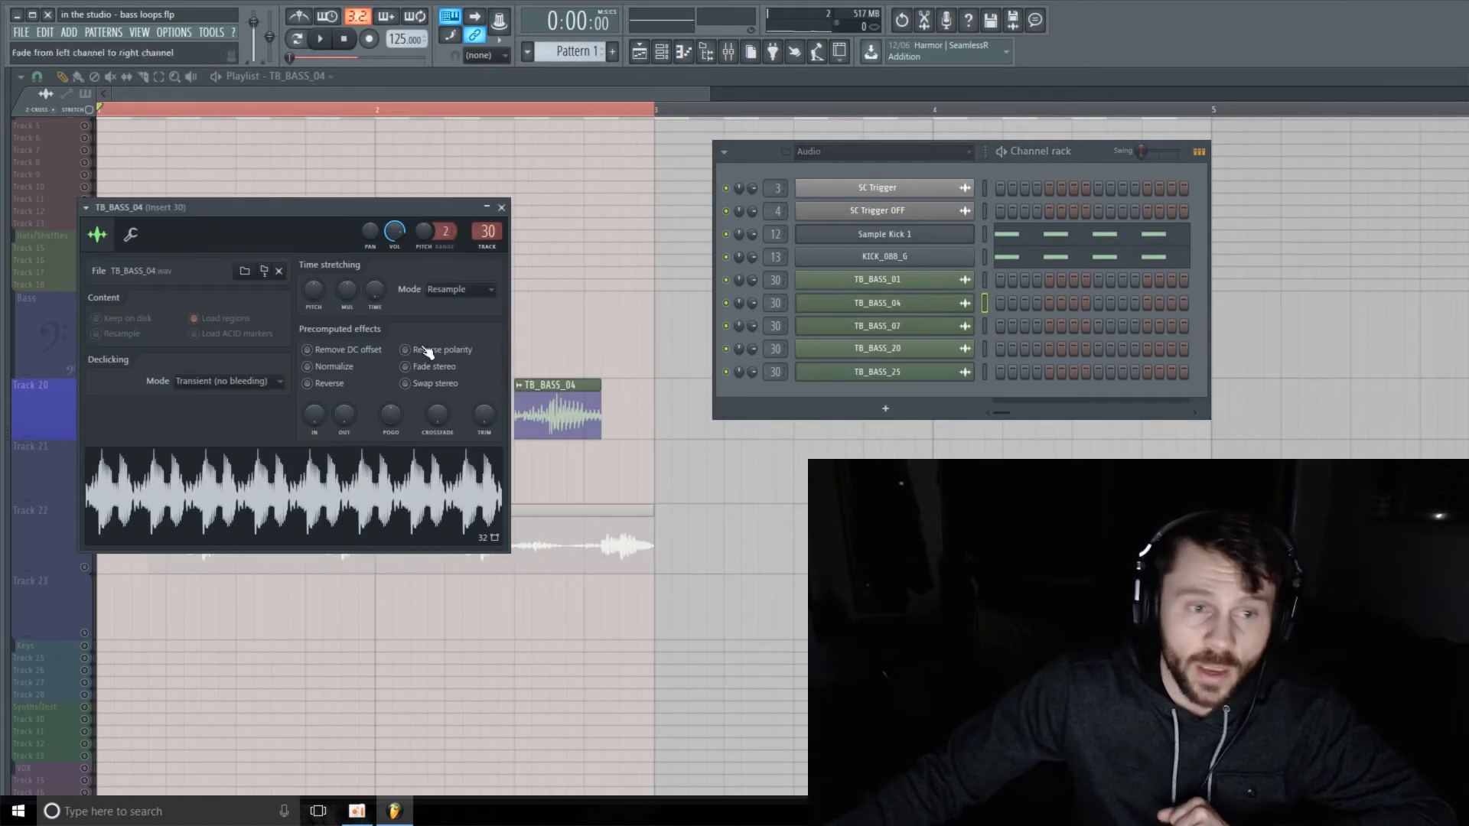
left_click_drag(303, 216, 858, 130)
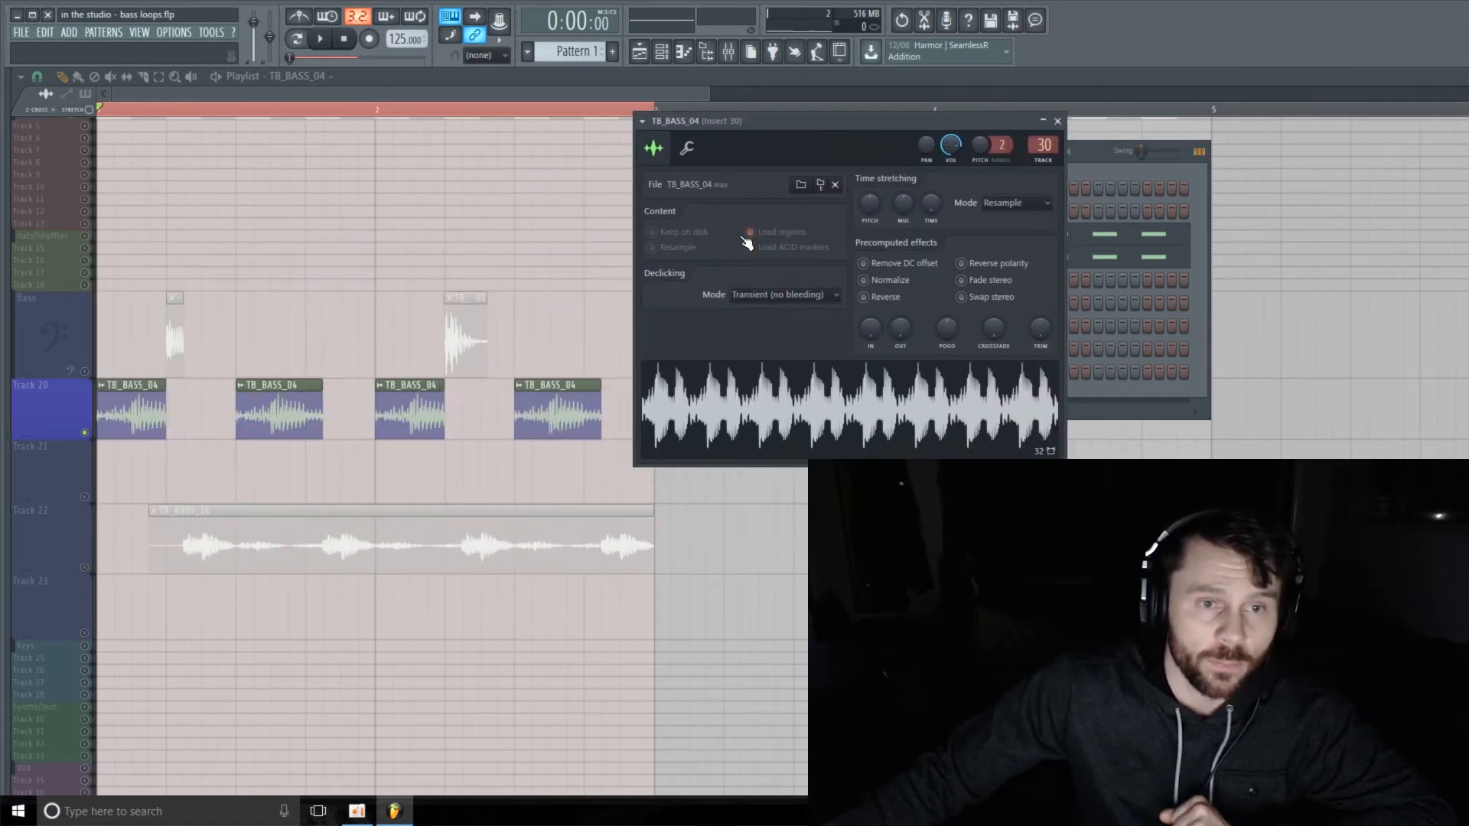
left_click(823, 298)
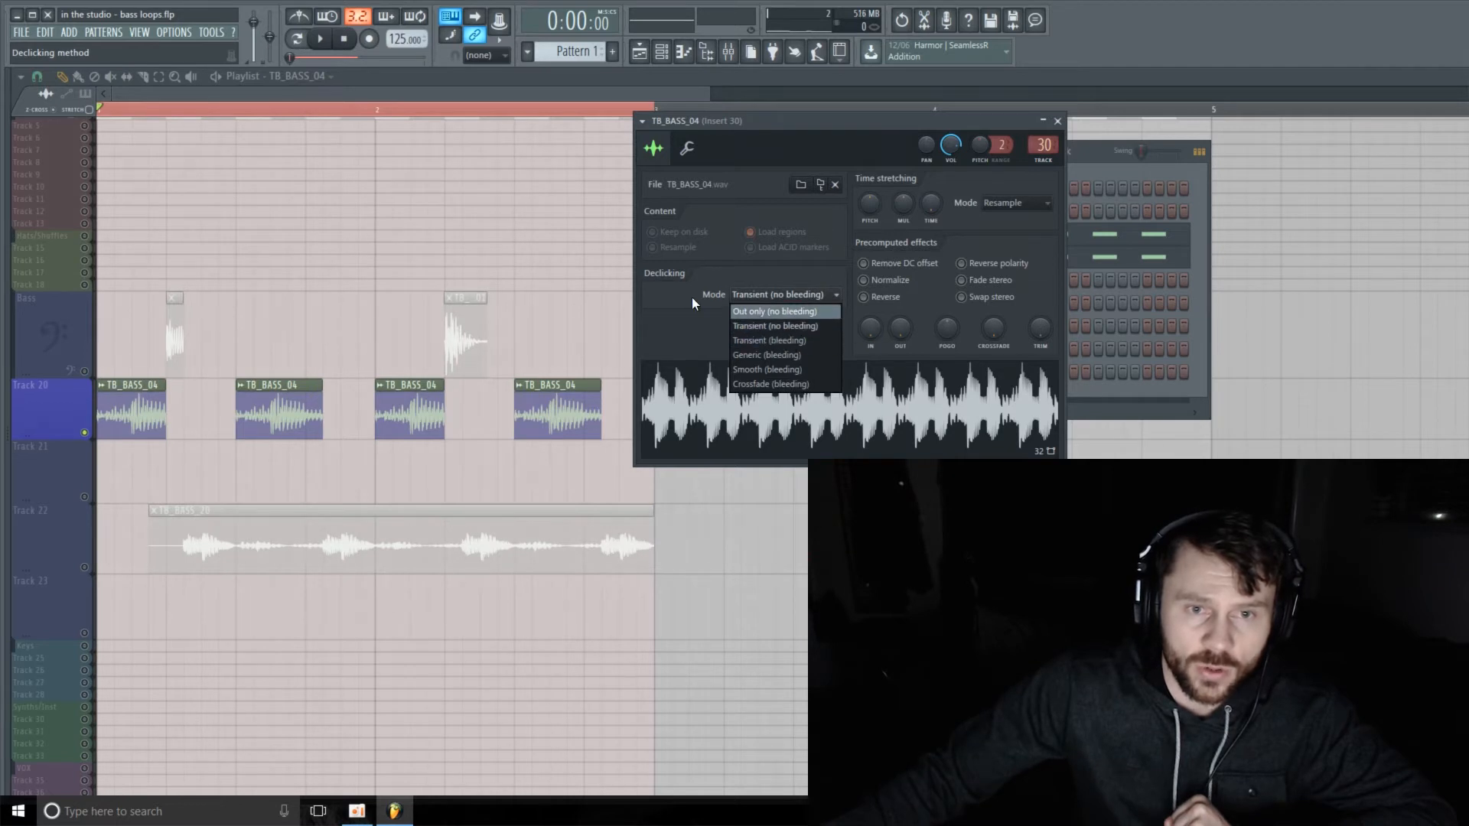
left_click(788, 341)
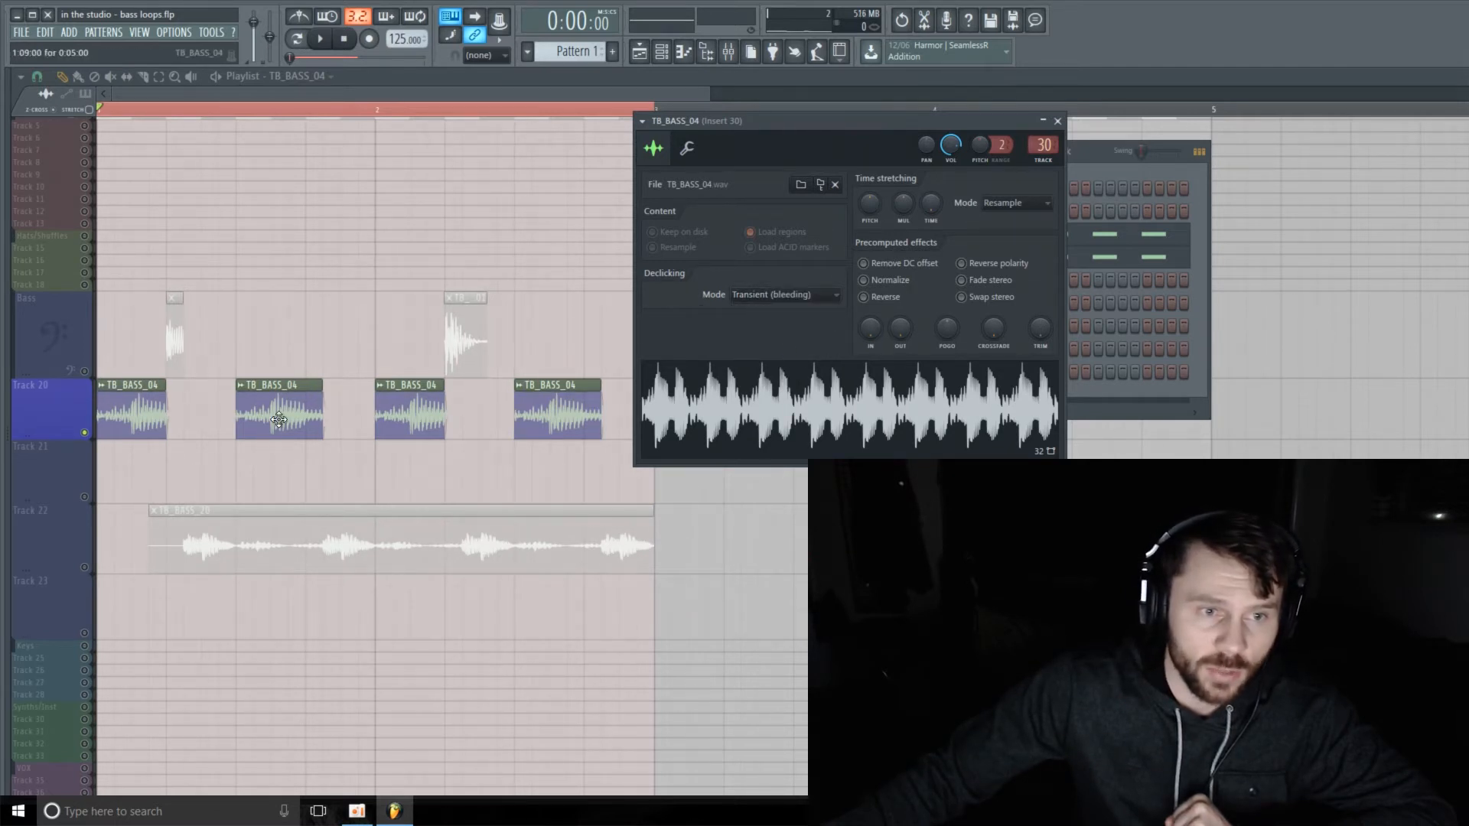
Turn snapping off, trim the ends of the four TB_BASS_04 slices slightly and play Track 20 alone
left_click(417, 96)
left_click_drag(709, 95, 439, 118)
left_click(37, 78)
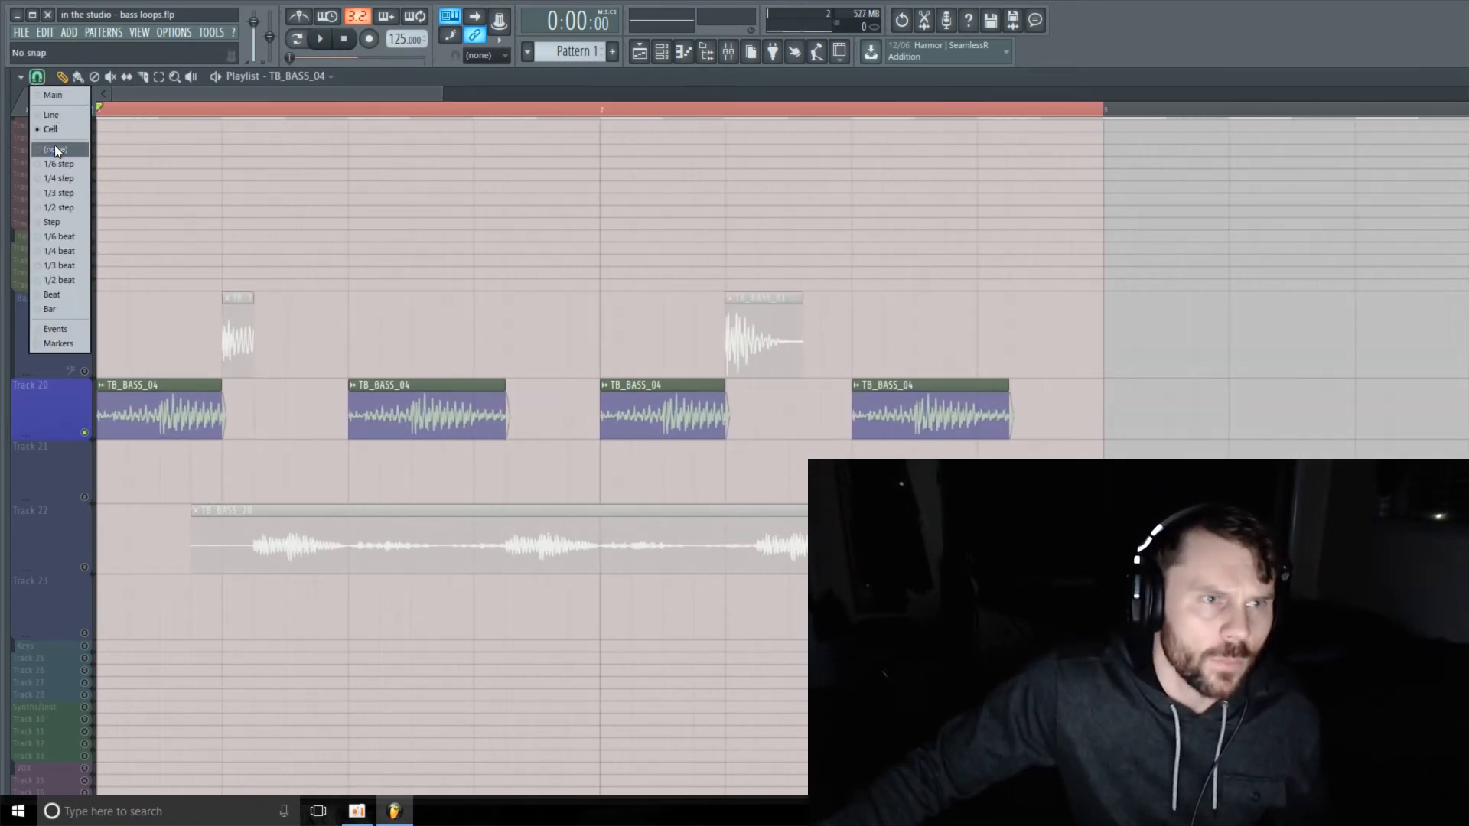
left_click(55, 150)
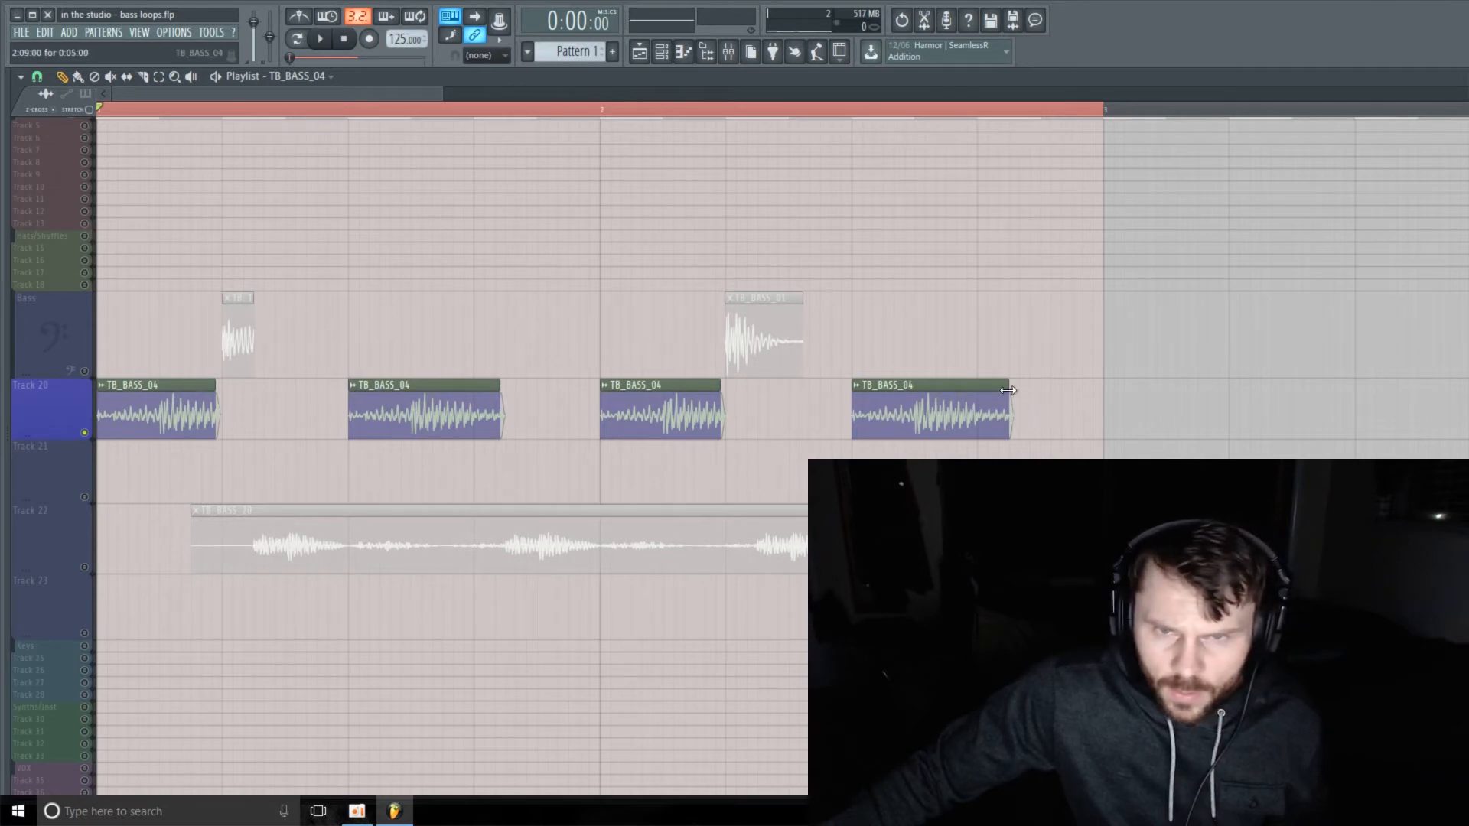
key("space")
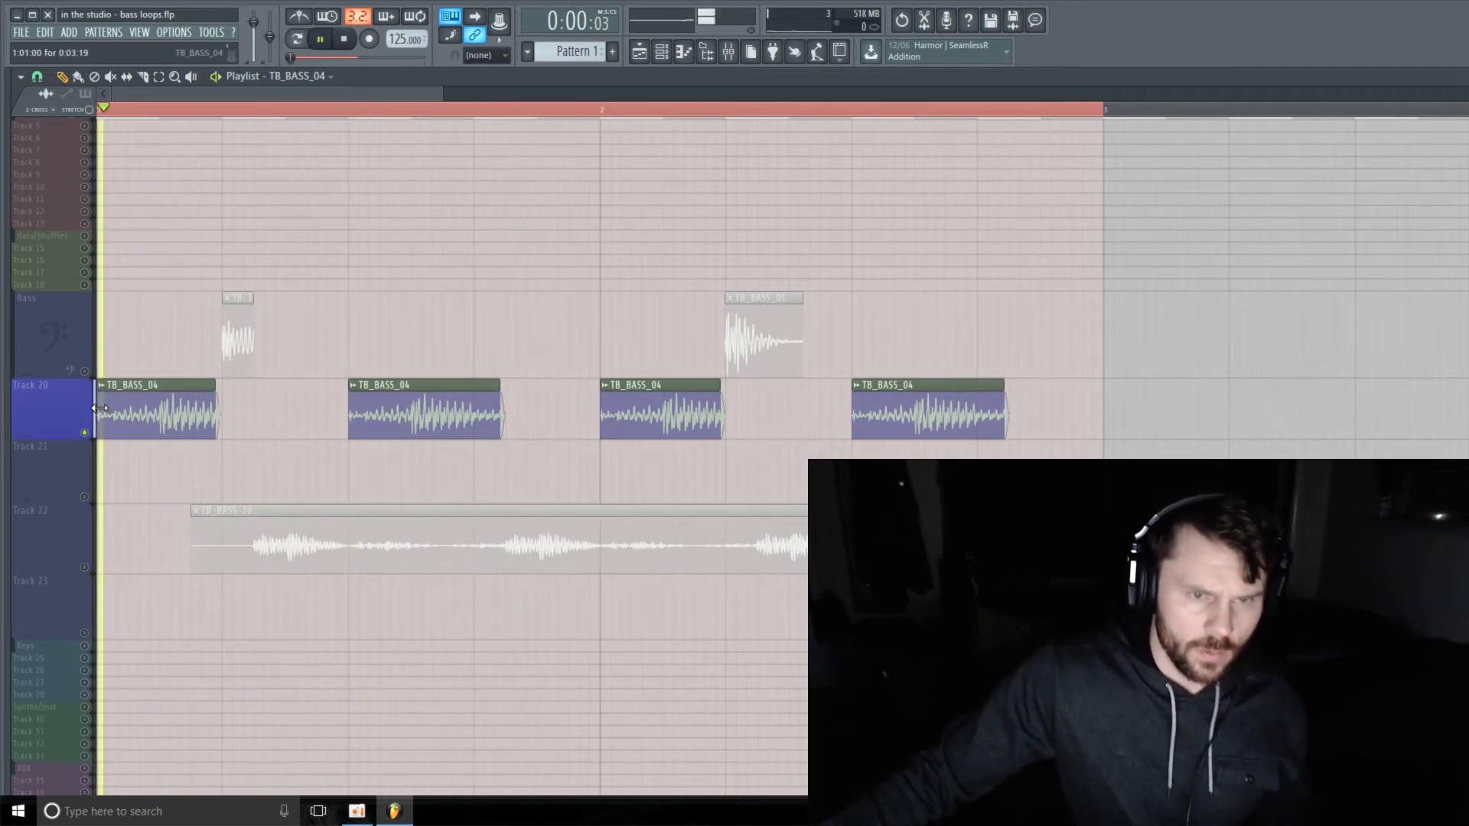
key("space")
Unmute all tracks again and play the full bassline together with the kick
left_click(87, 569)
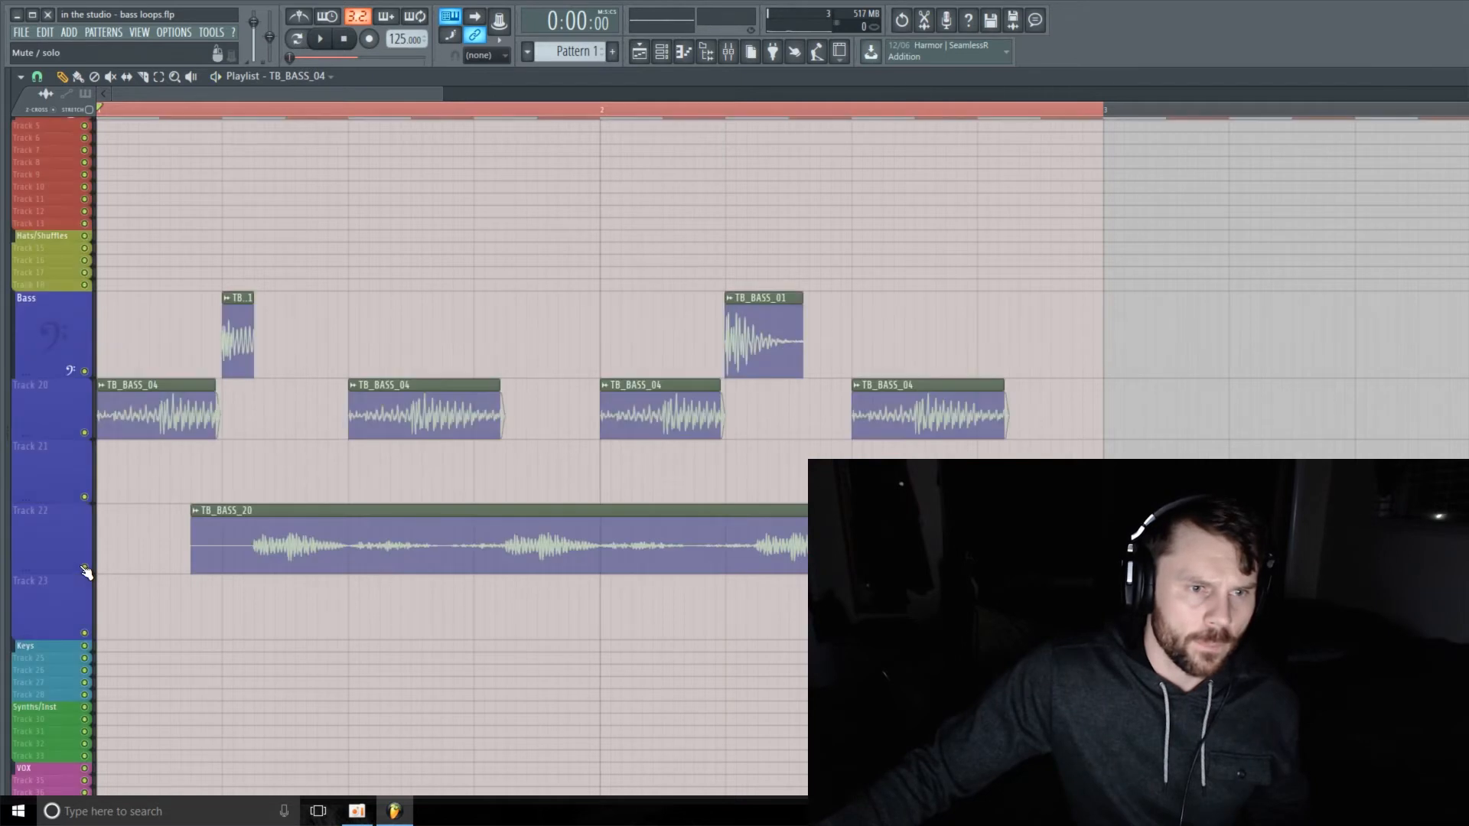
key("space")
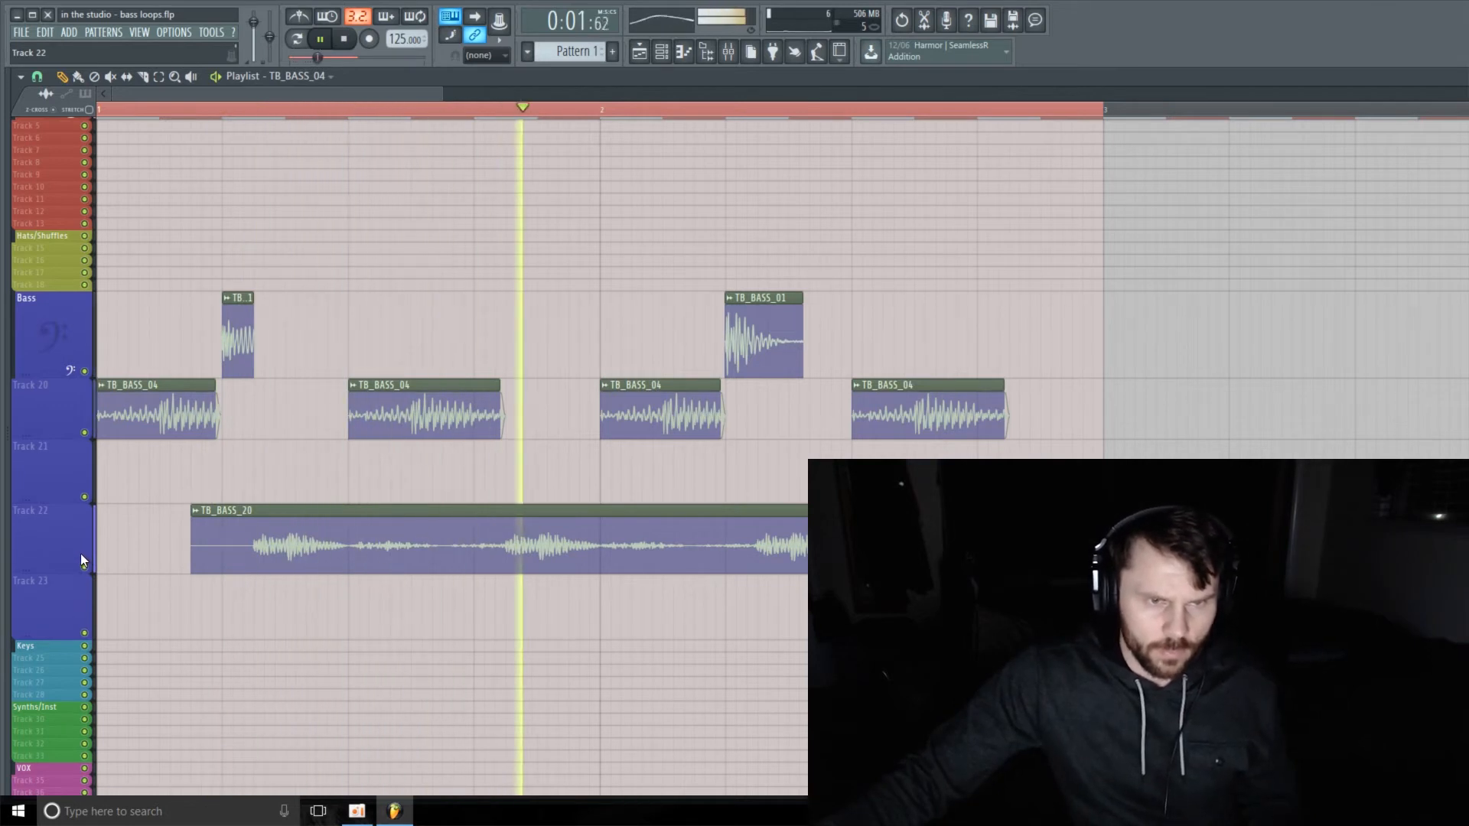
key("space")
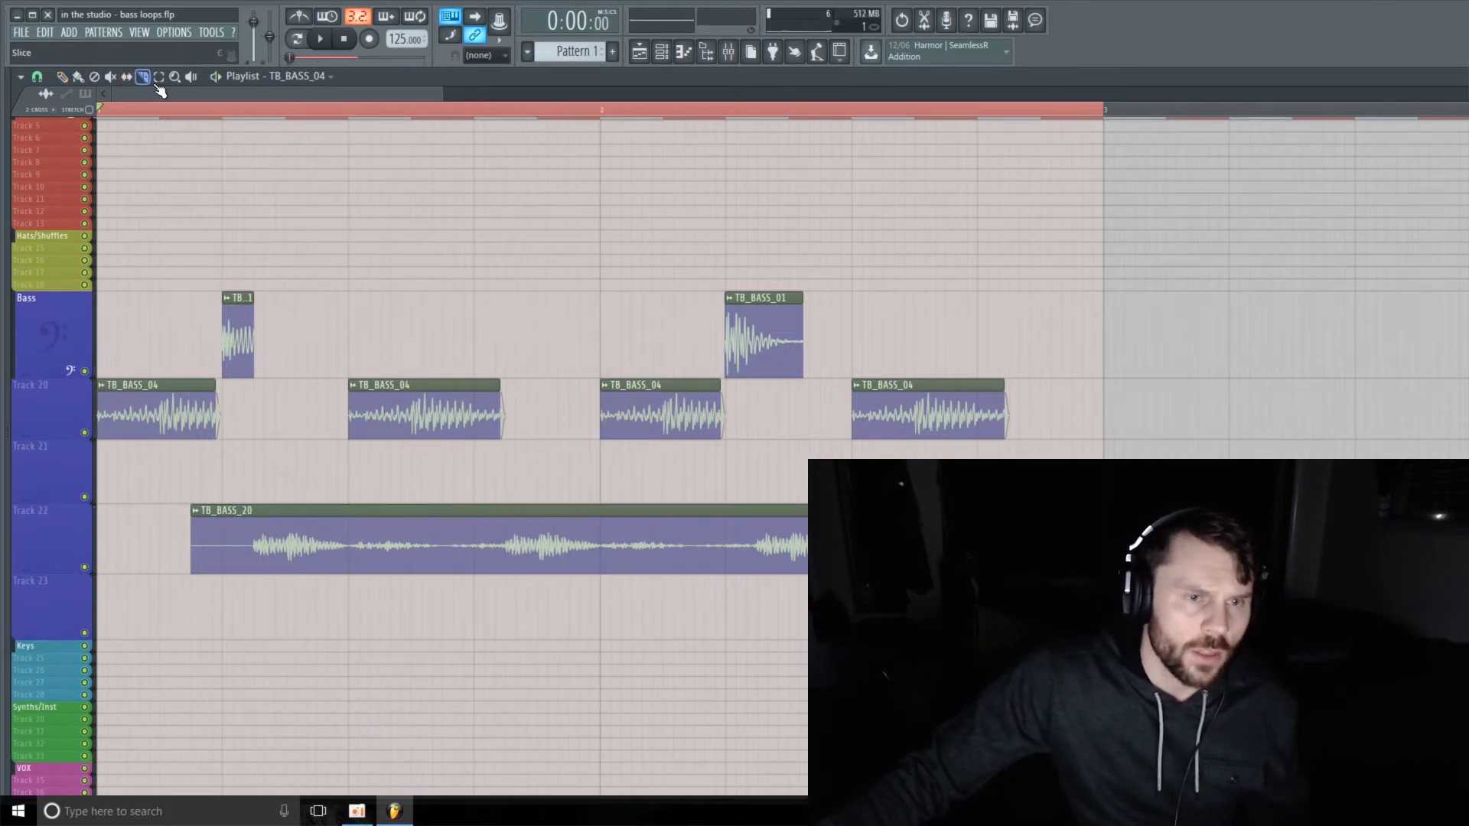
With cell snapping, slice TB_BASS_20 at each beat from beat 3 of bar 1 and delete the pieces on beat 3 and on bar 2's beats 1 and 3
left_click(46, 78)
left_click(39, 136)
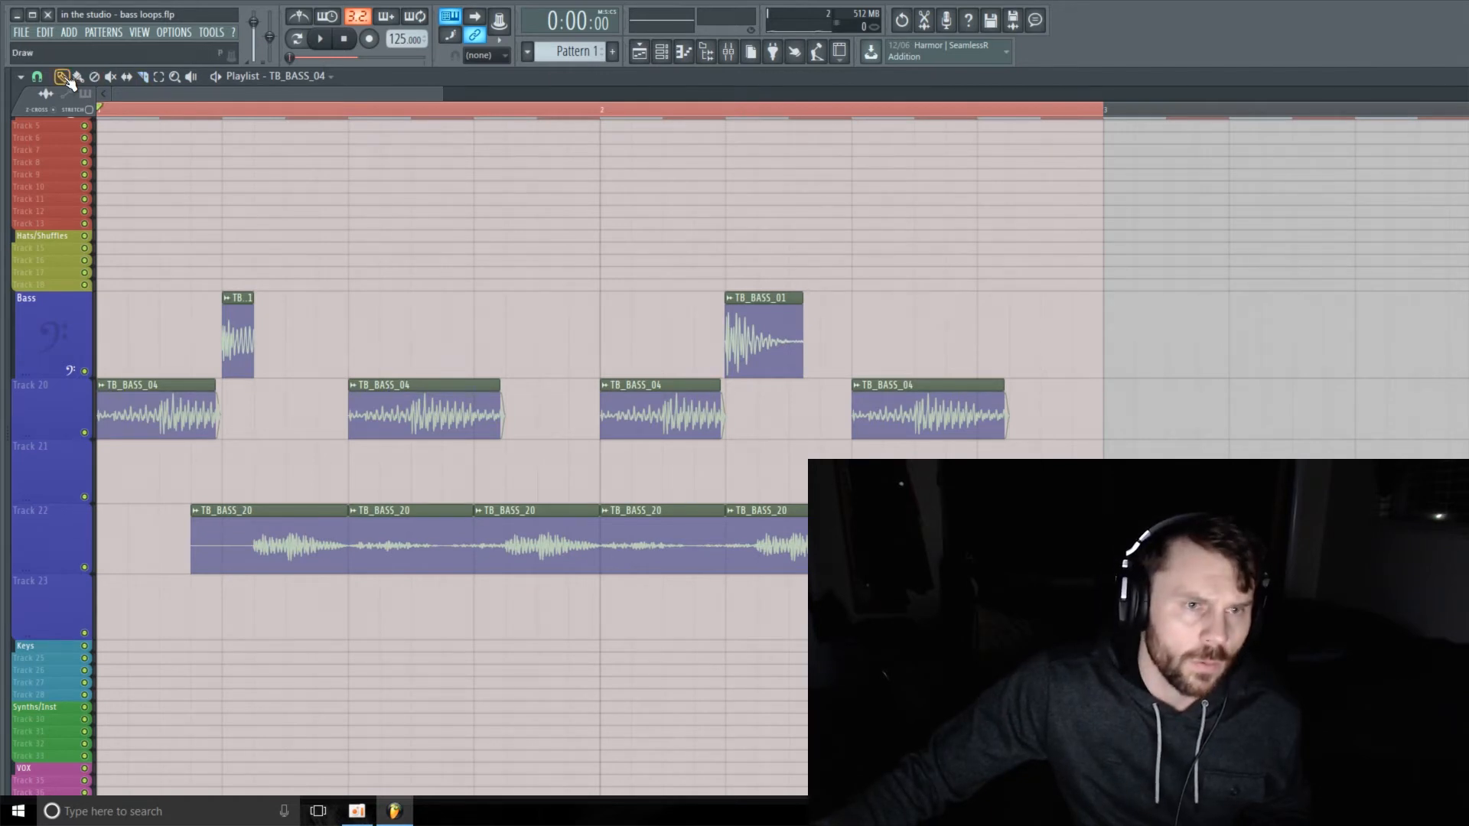
right_click(419, 536)
right_click(716, 548)
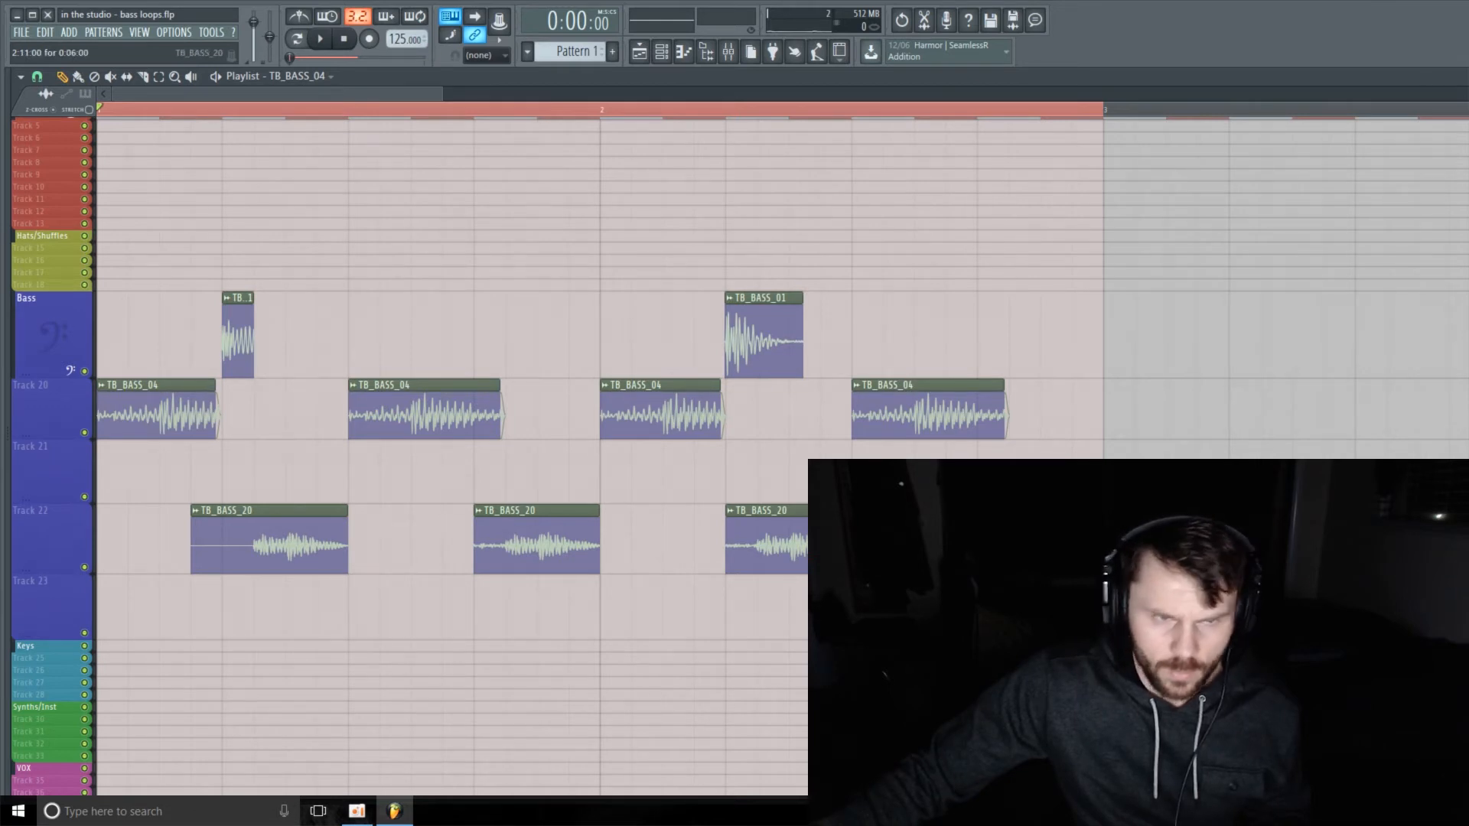
During playback, move the second TB_BASS_01 piece to the last quarter beat of bar 1 and lengthen its end by about one step
key("space")
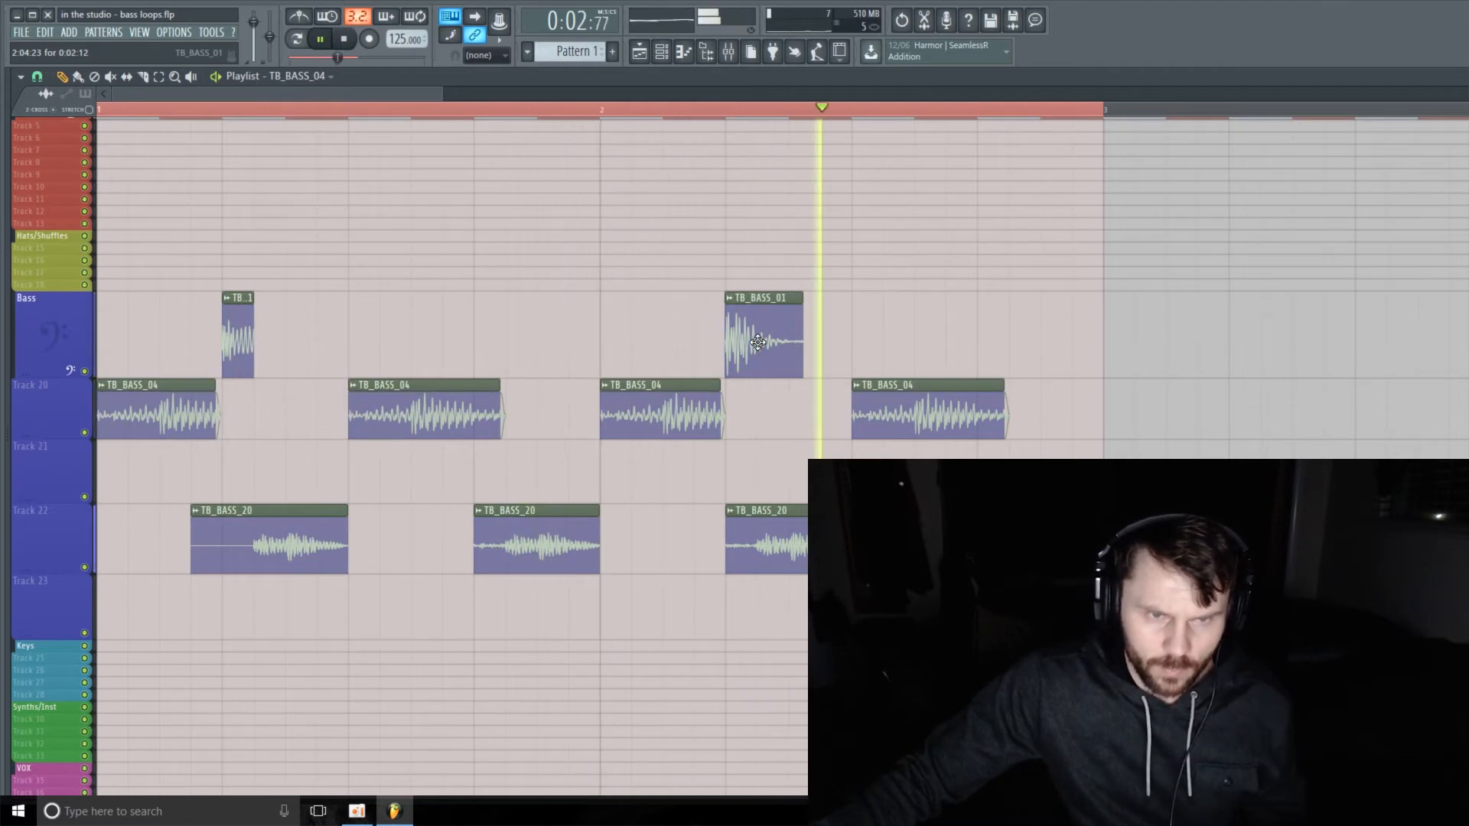
left_click_drag(756, 342, 605, 341)
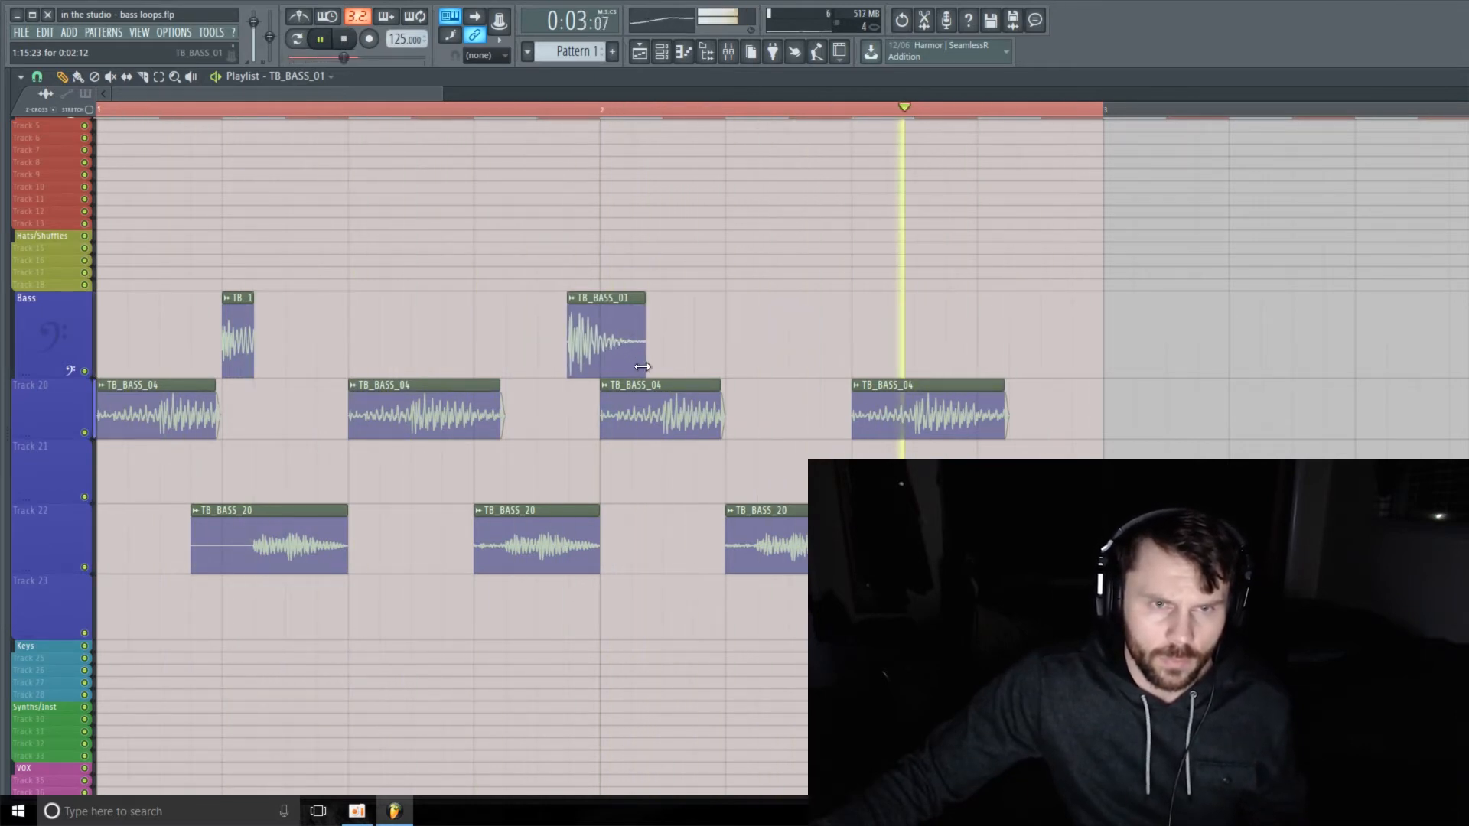
mouse_move(642, 368)
left_mouse_down()
mouse_move(609, 372)
mouse_move(670, 373)
left_mouse_up()
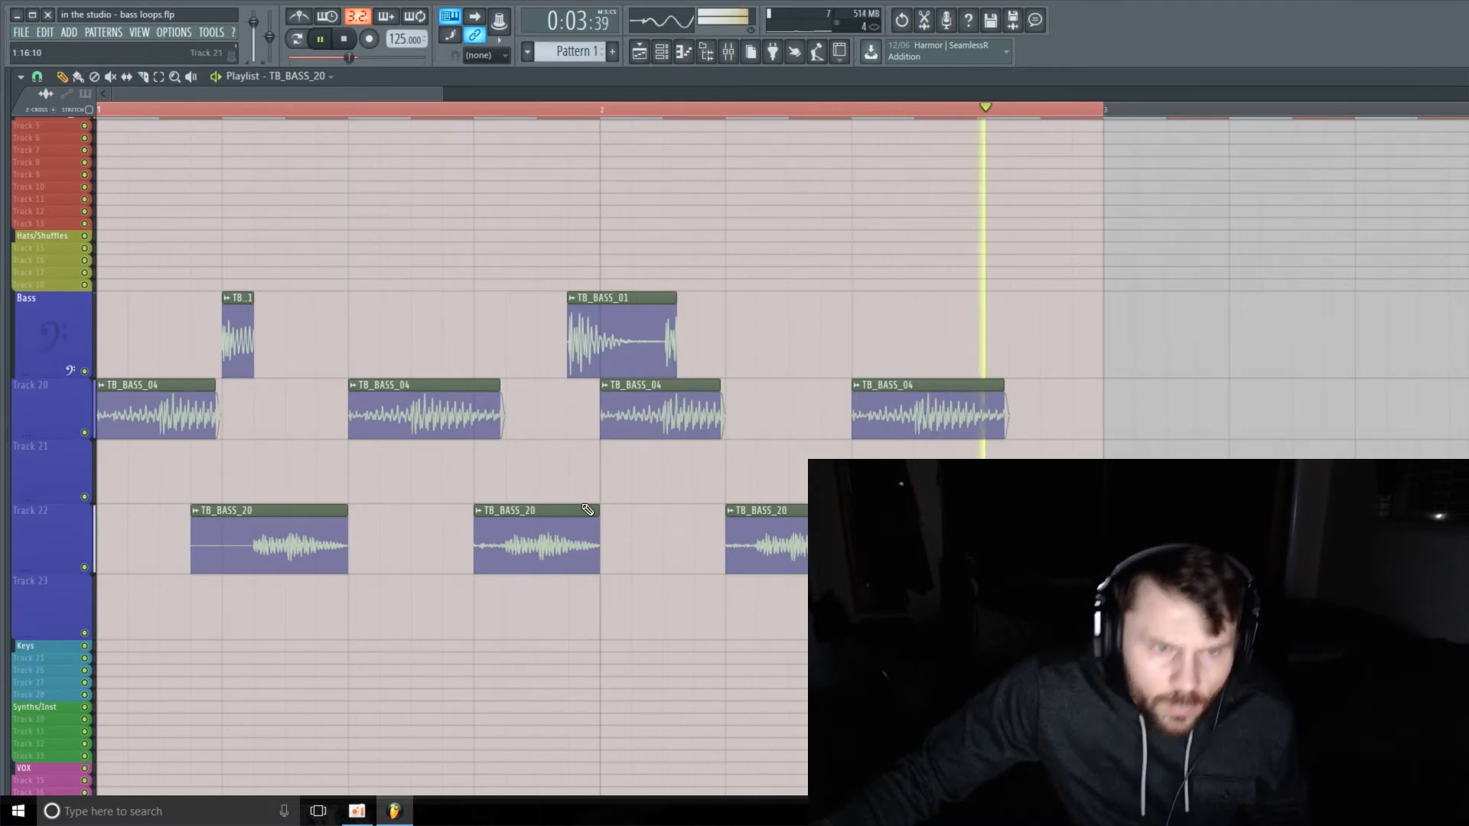
left_click(512, 512)
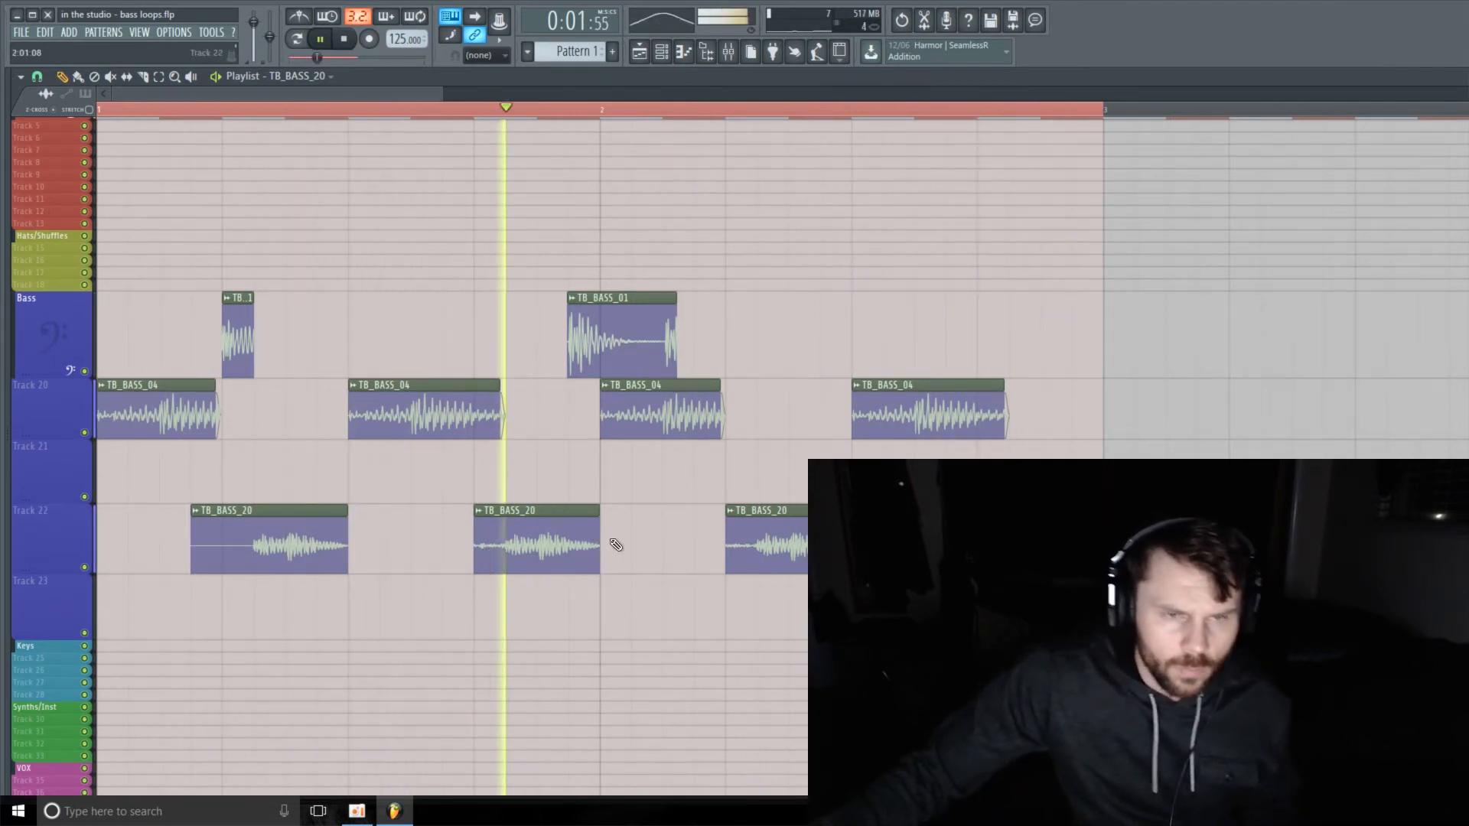
key("space")
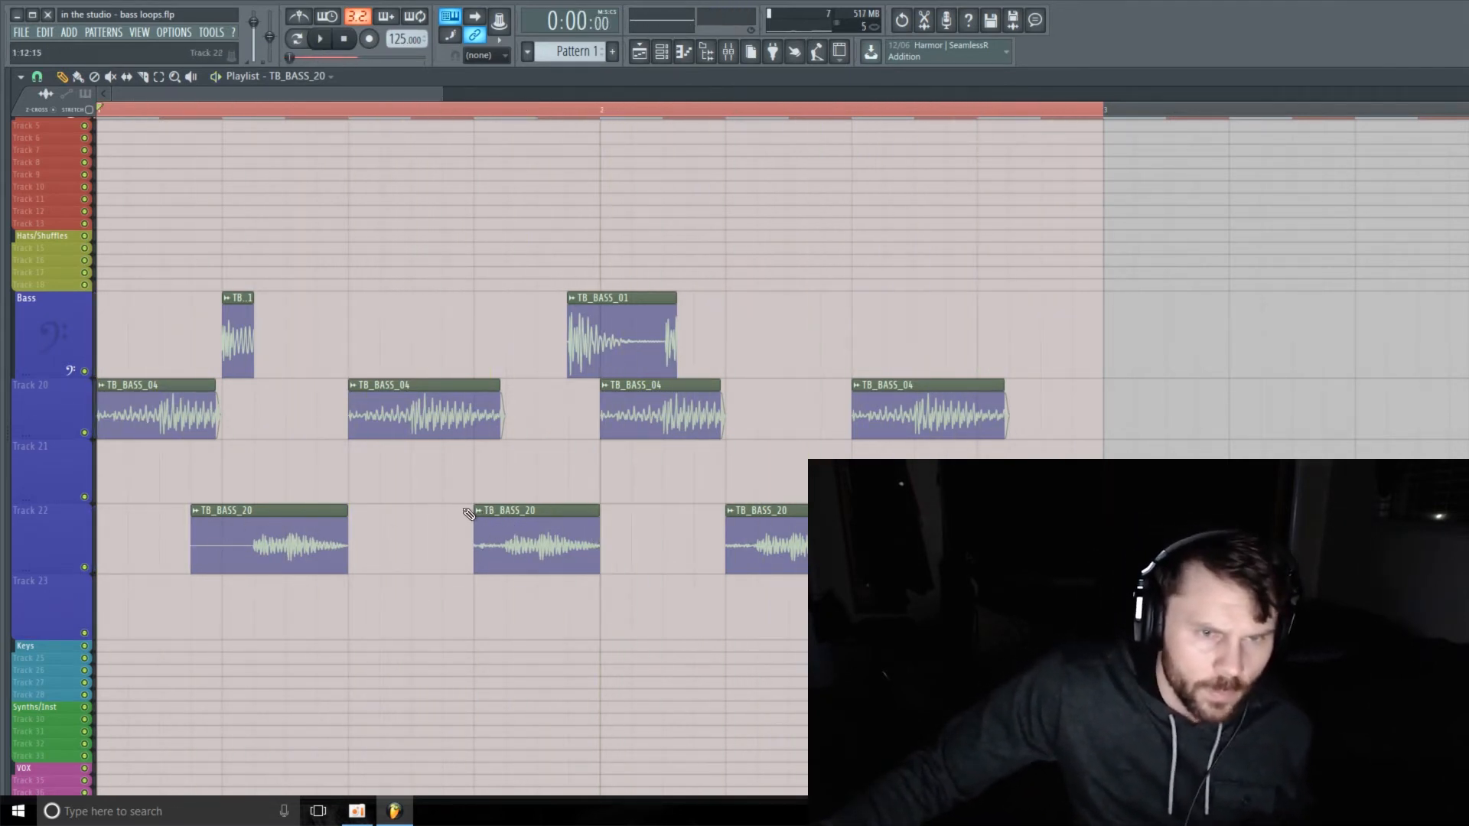
Add a volume automation to the TB_BASS_20 piece on beat 4 of bar 1, fading in over about half a beat
left_click(479, 514)
mouse_move(672, 624)
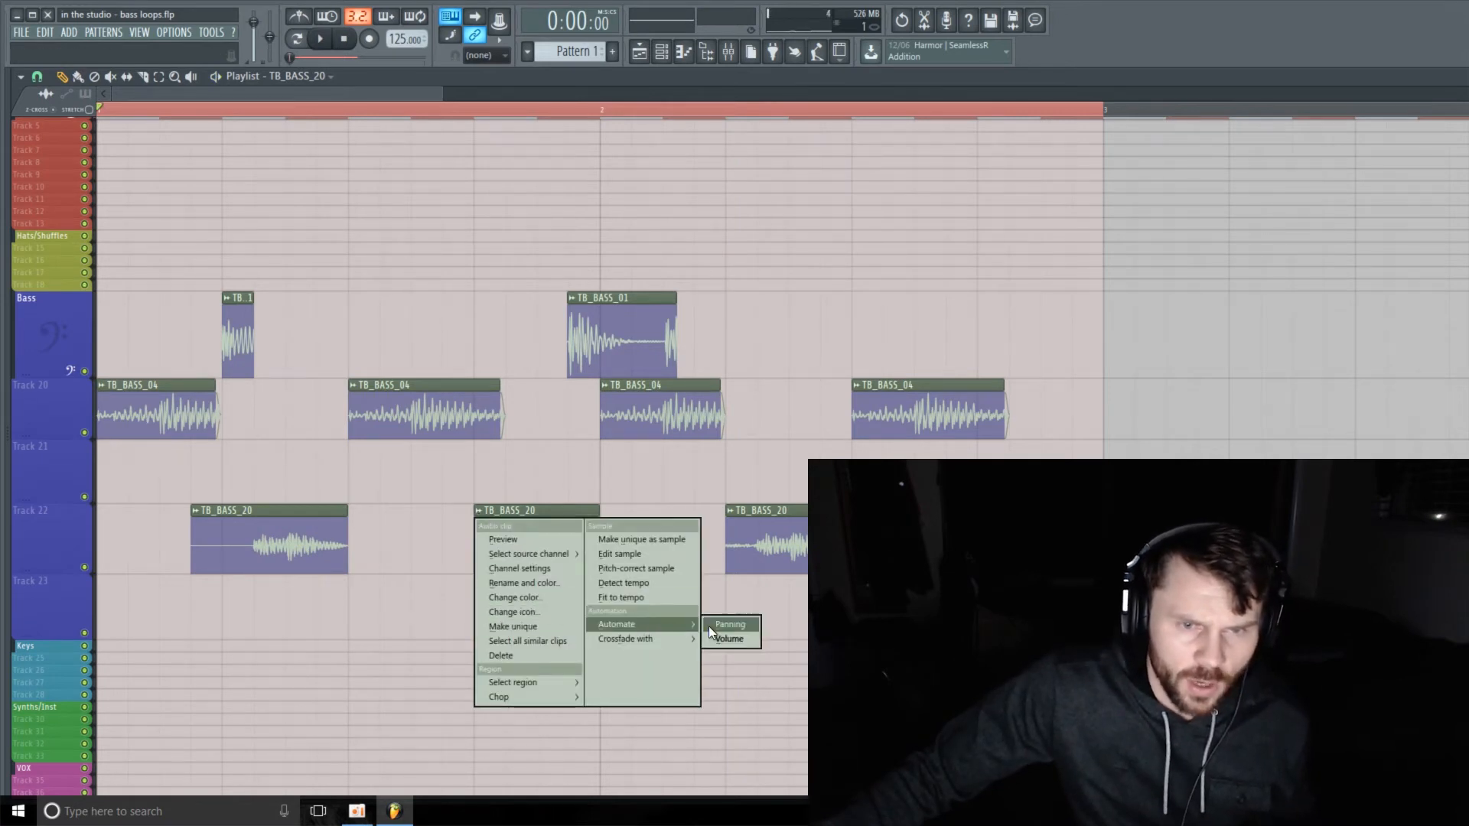
left_click(736, 637)
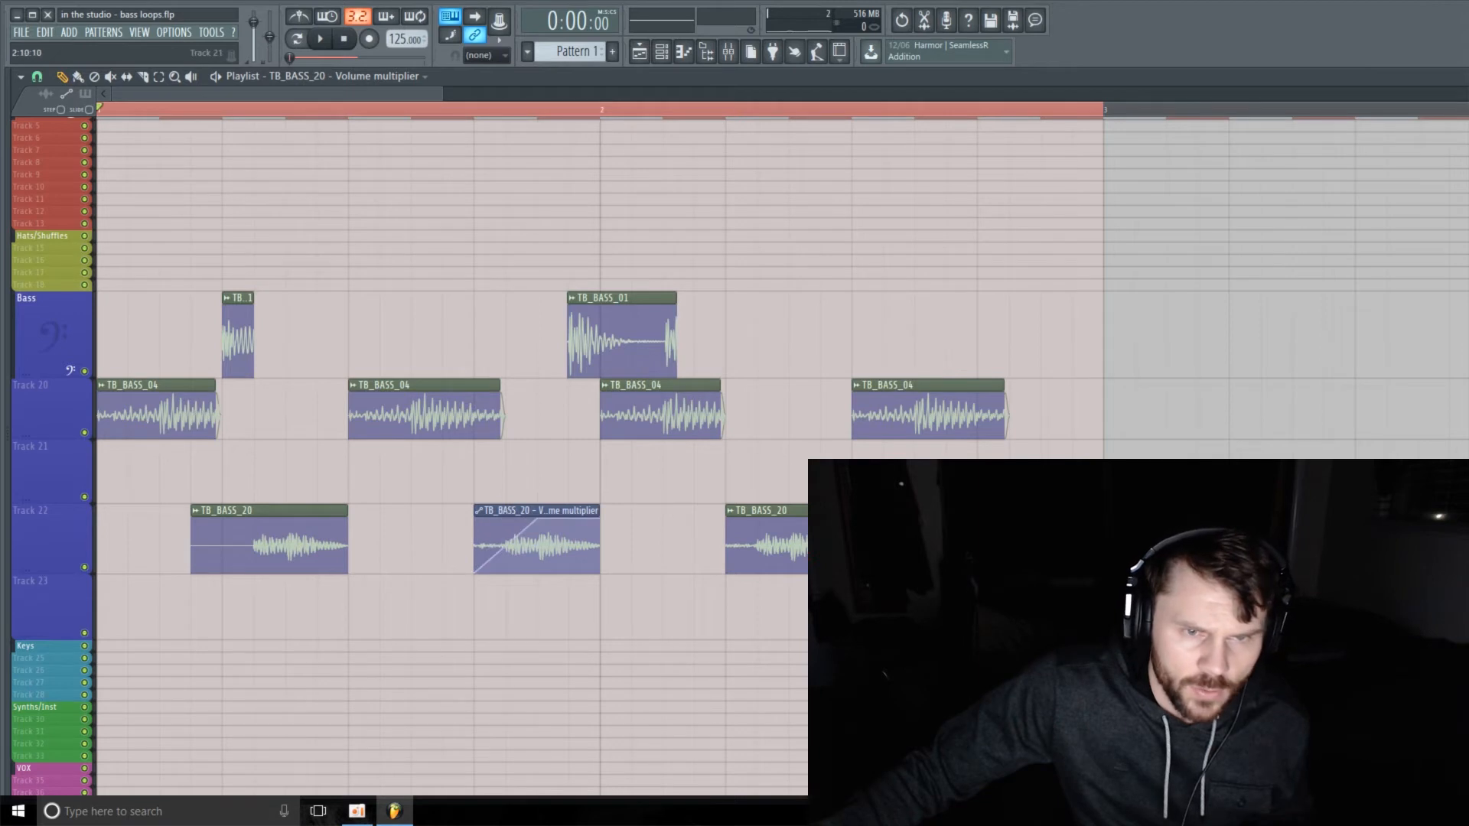
Add volume automations to the TB_BASS_20 pieces on beats 2 and 4 of bar 2, fading in over about a quarter beat
left_click(731, 513)
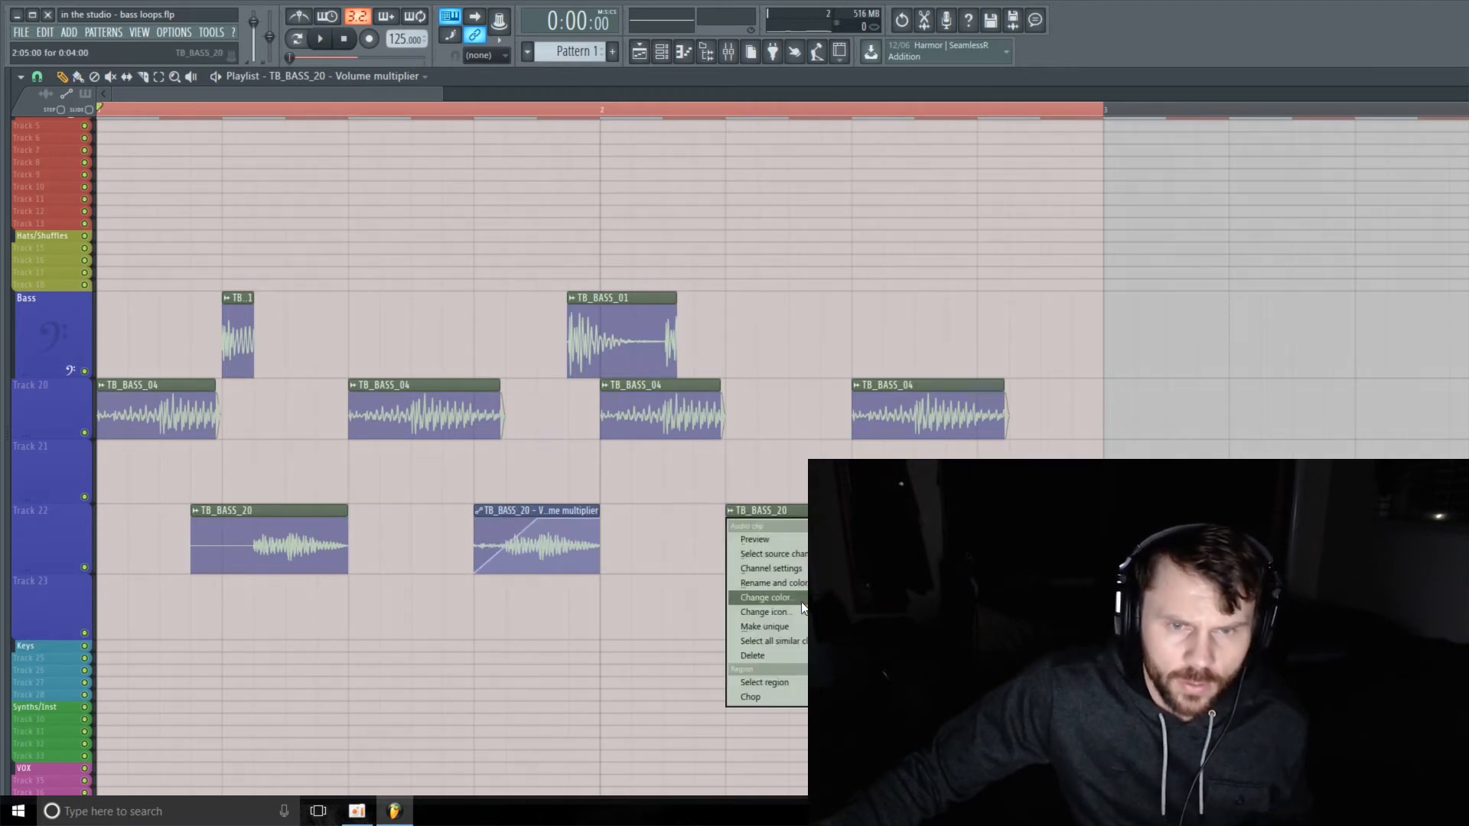
left_click(988, 637)
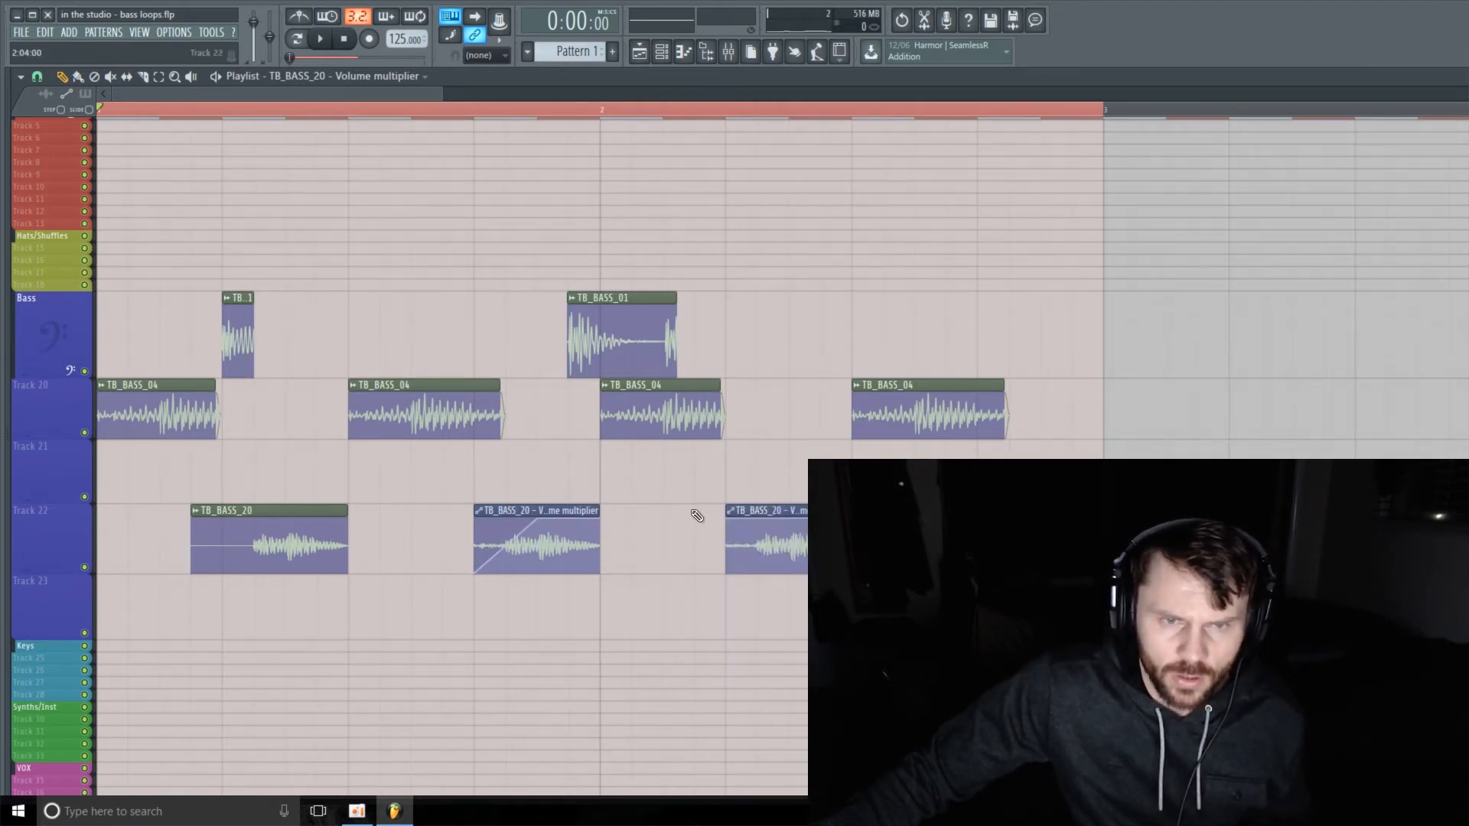
scroll(664, 450, "down", 4)
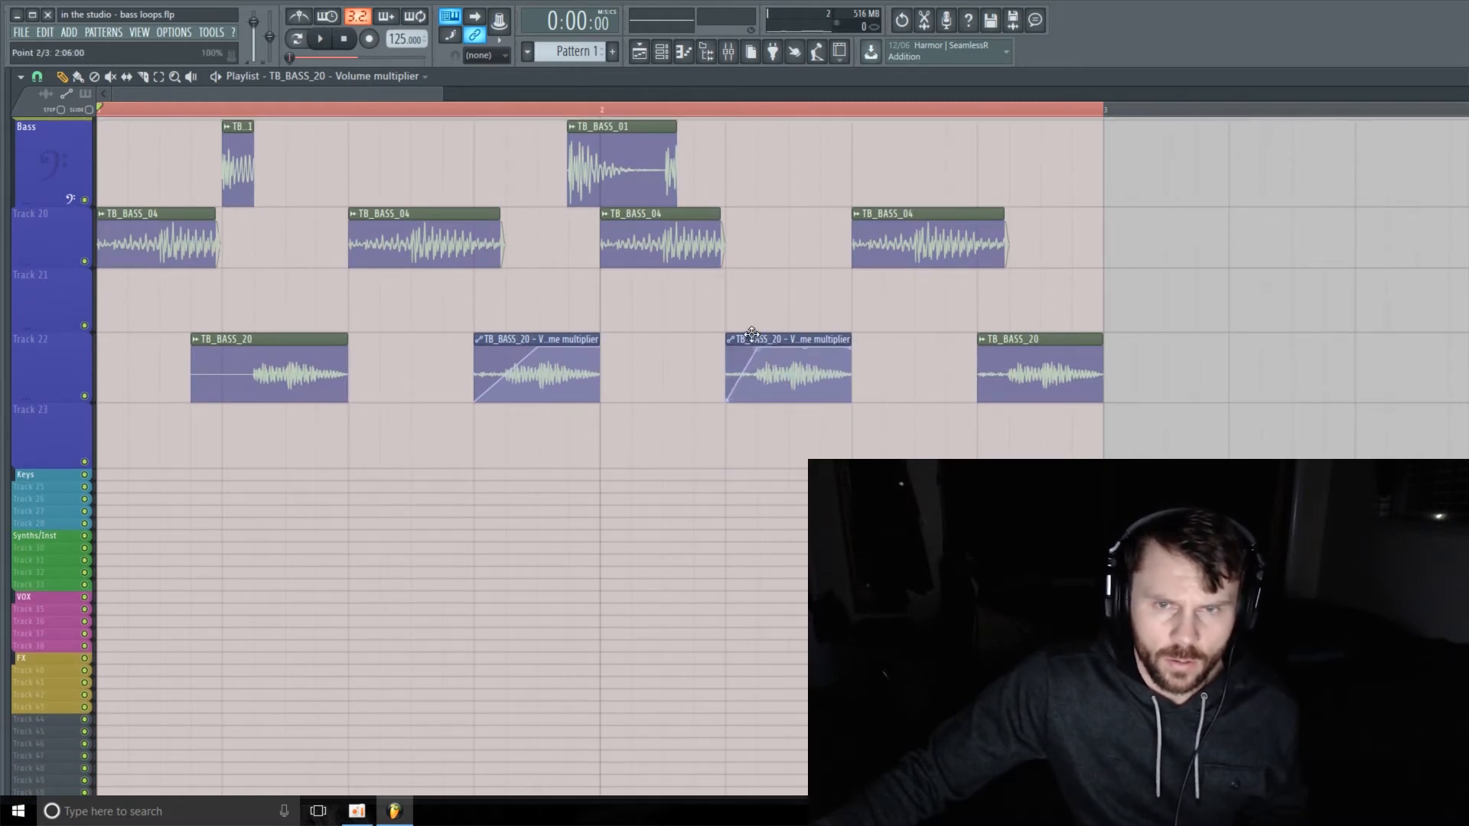
left_click(984, 341)
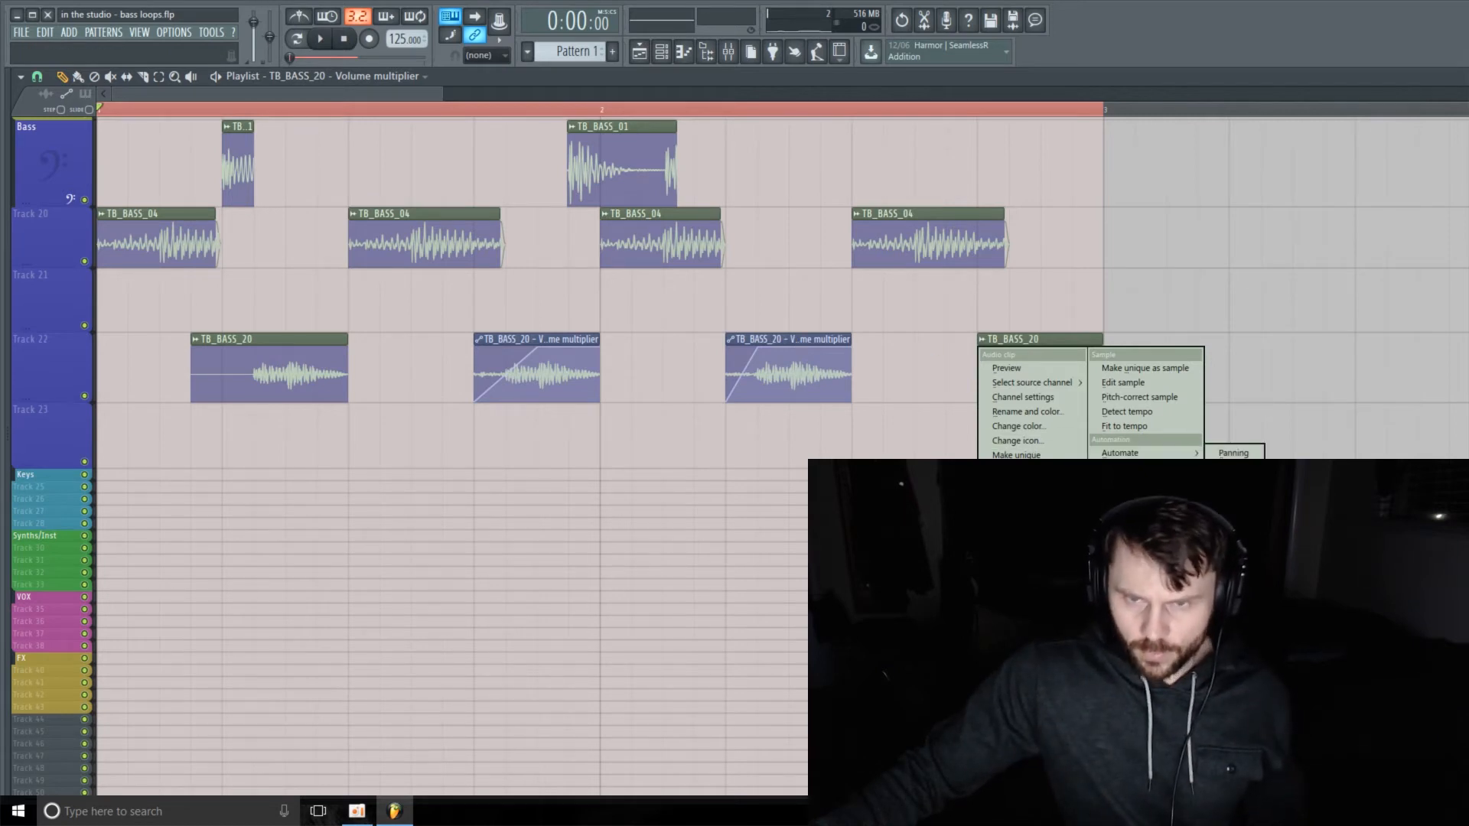
left_click(1235, 468)
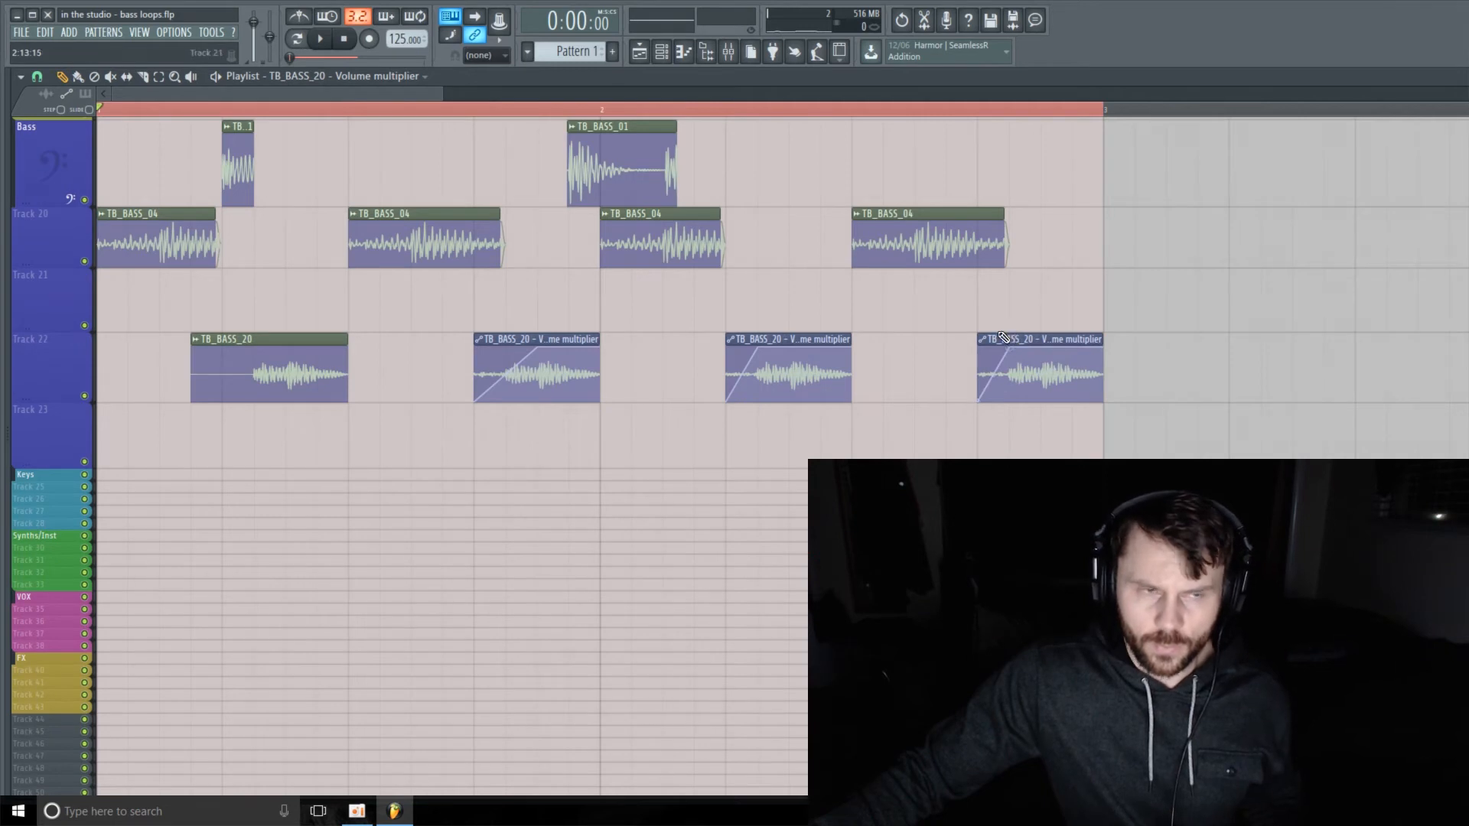
During playback, shorten the end of the second TB_BASS_01 piece by about a quarter beat
key("space")
scroll(222, 404, "up", 1)
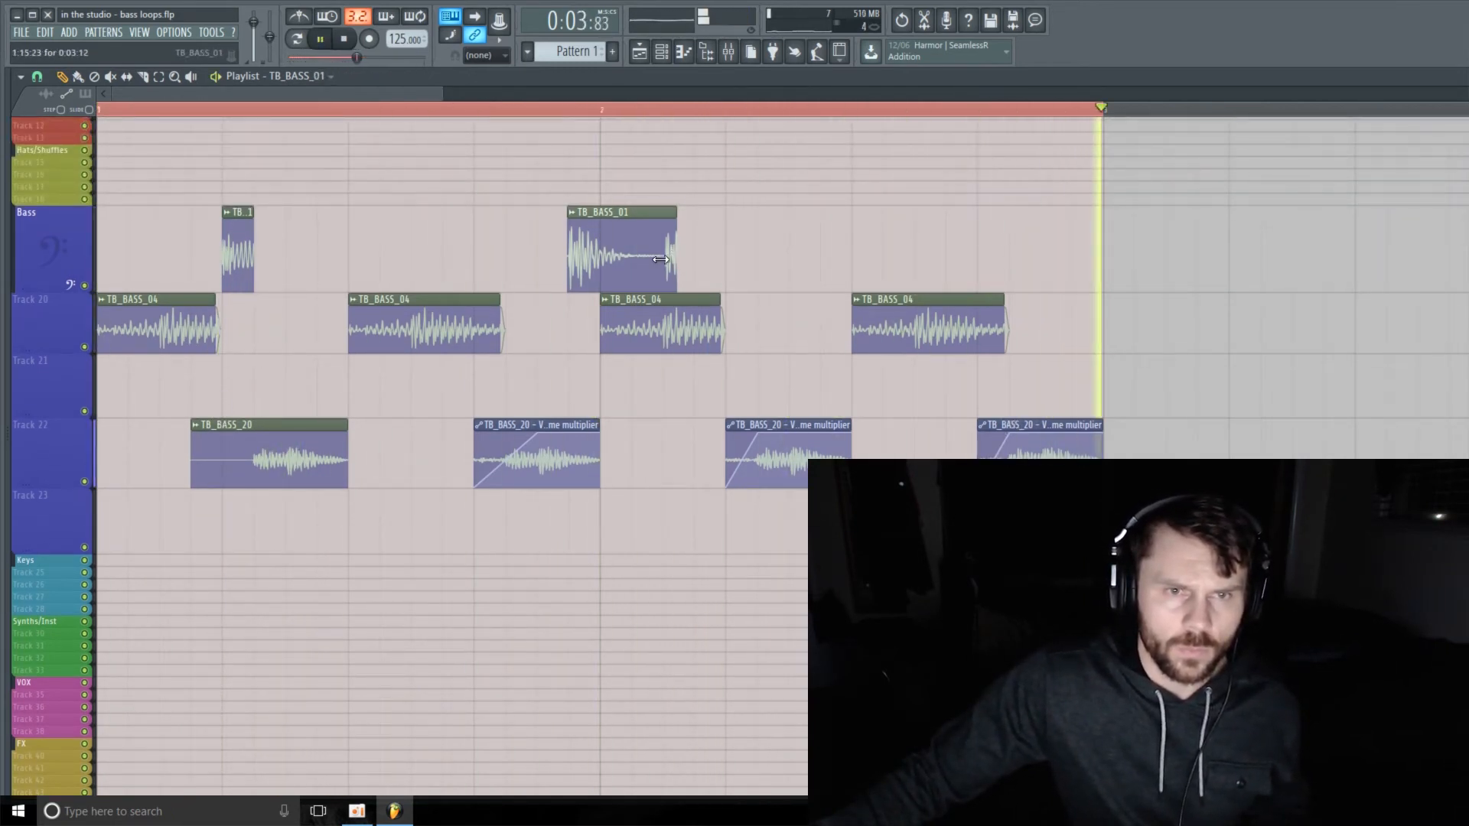
left_click_drag(661, 260, 643, 256)
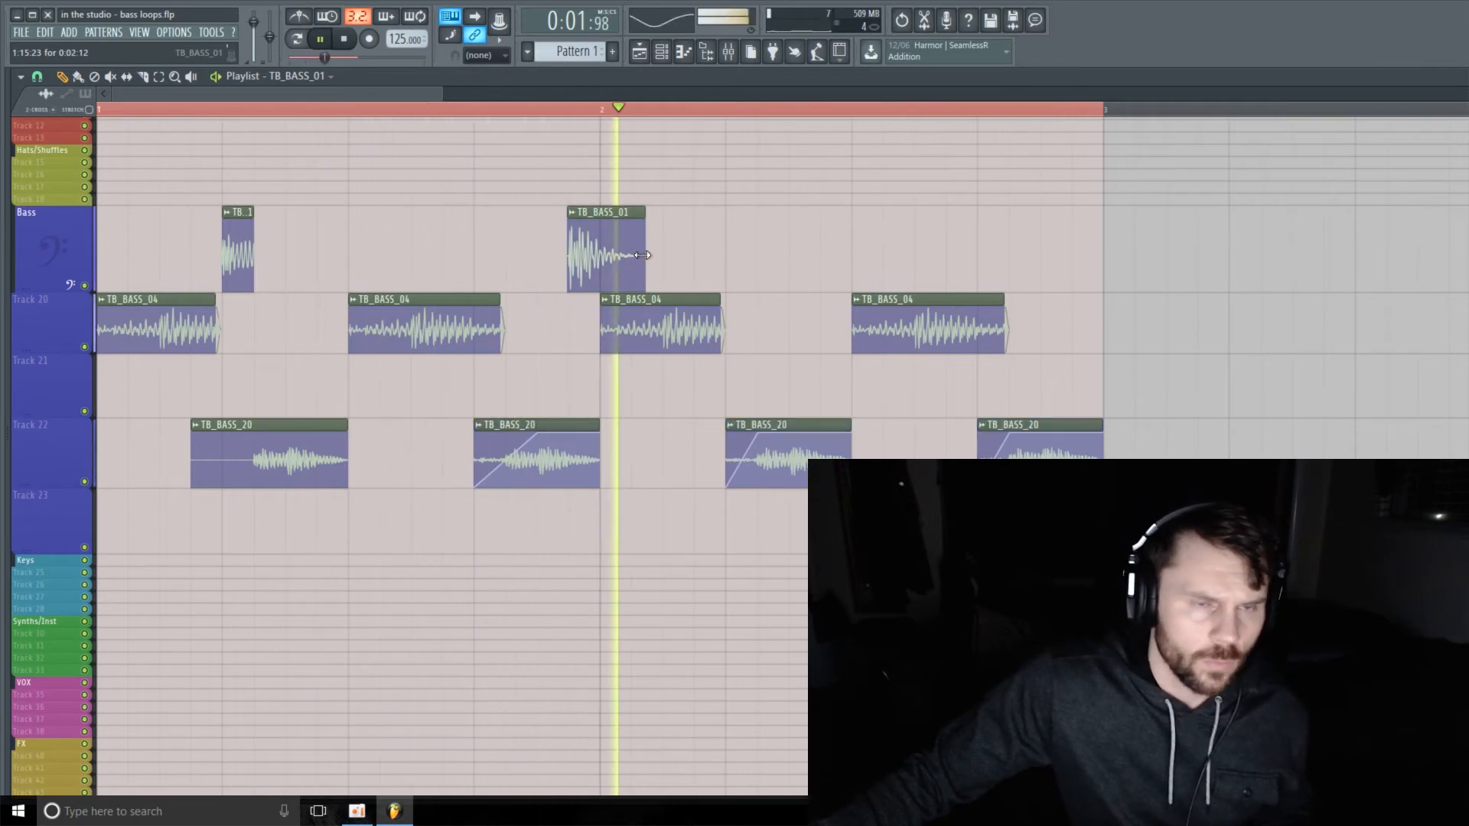
scroll(558, 341, "up", 1)
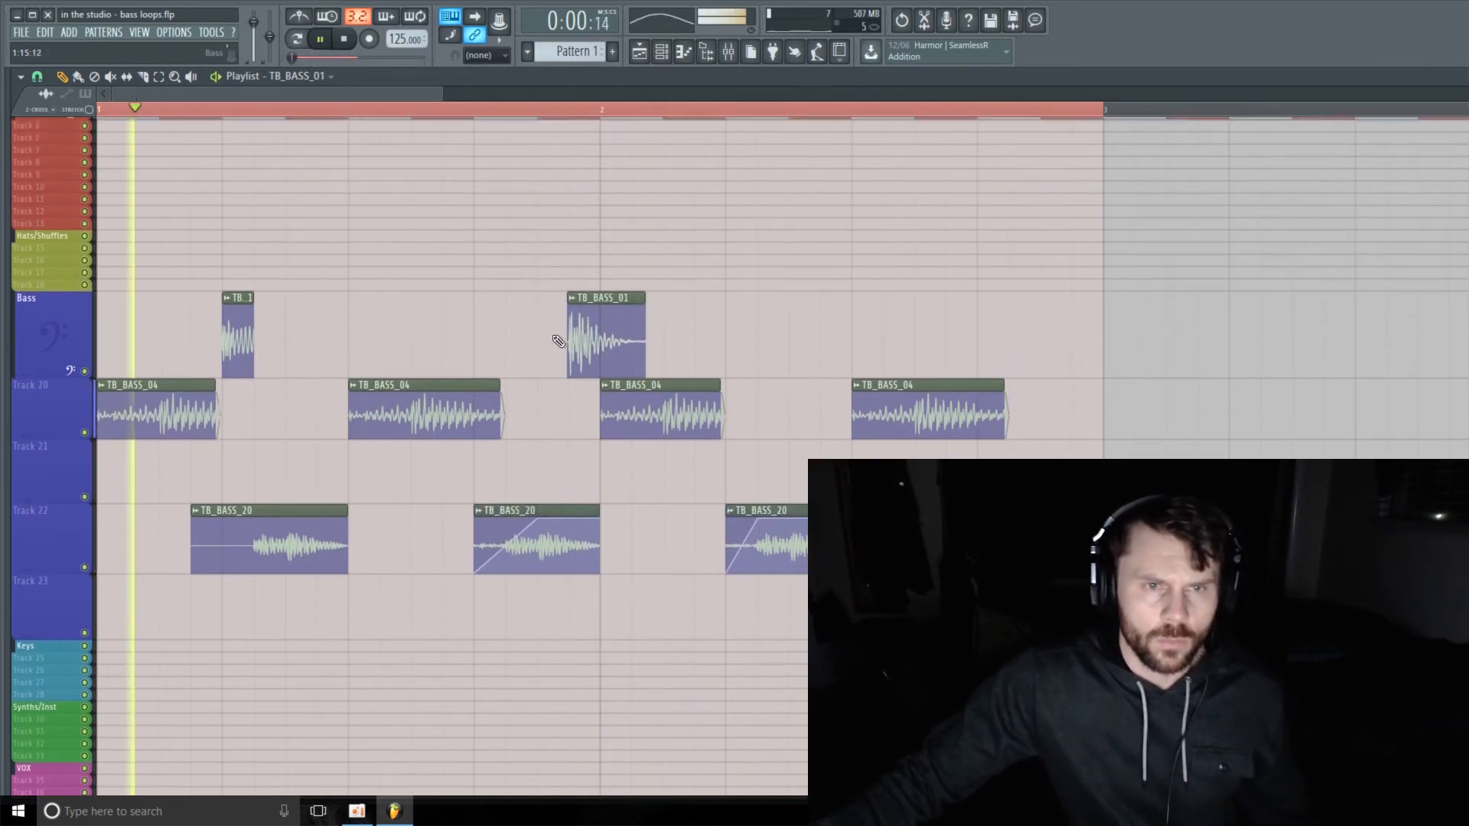
scroll(559, 341, "up", 1)
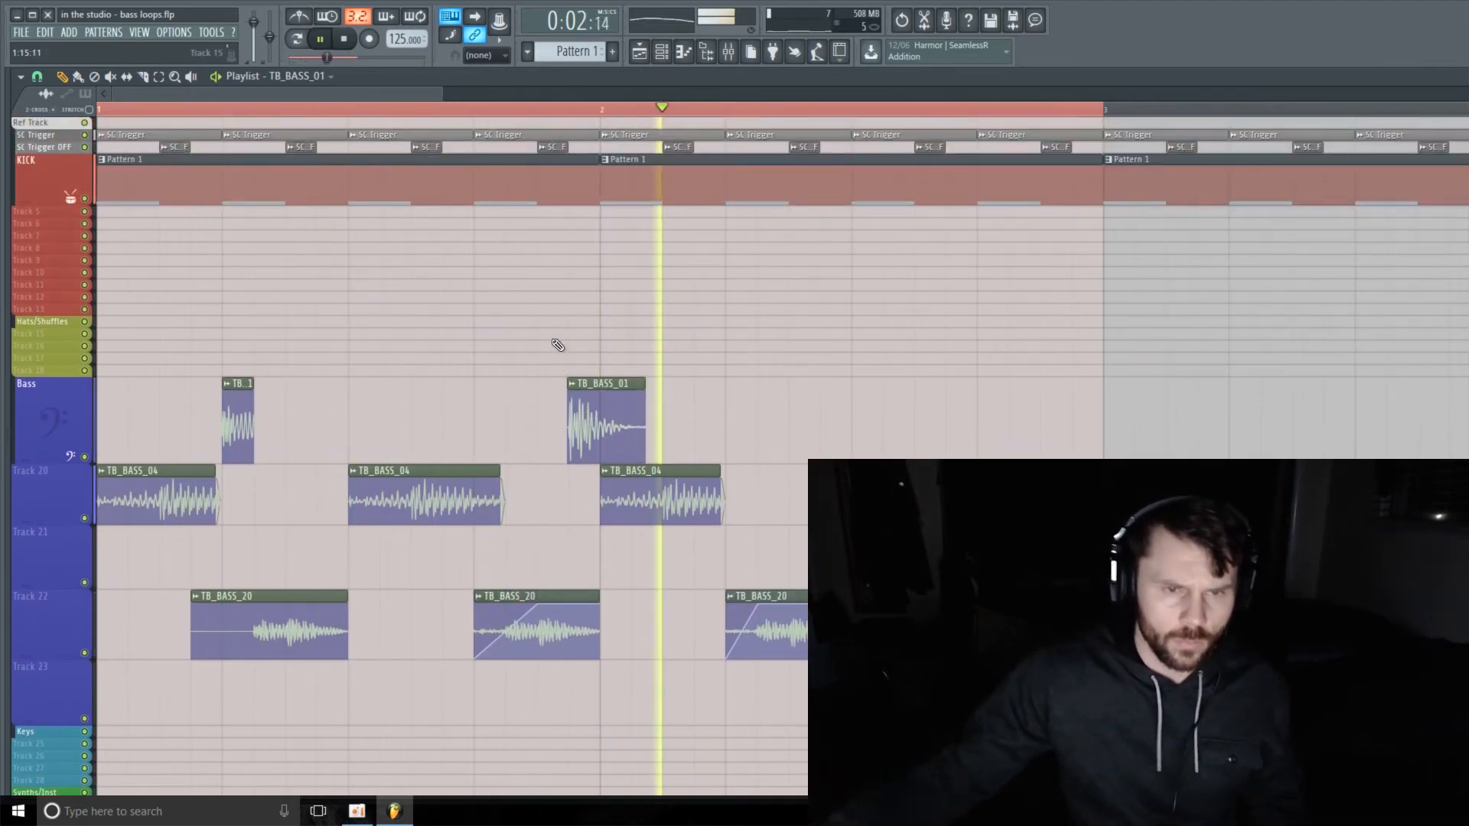
key("space")
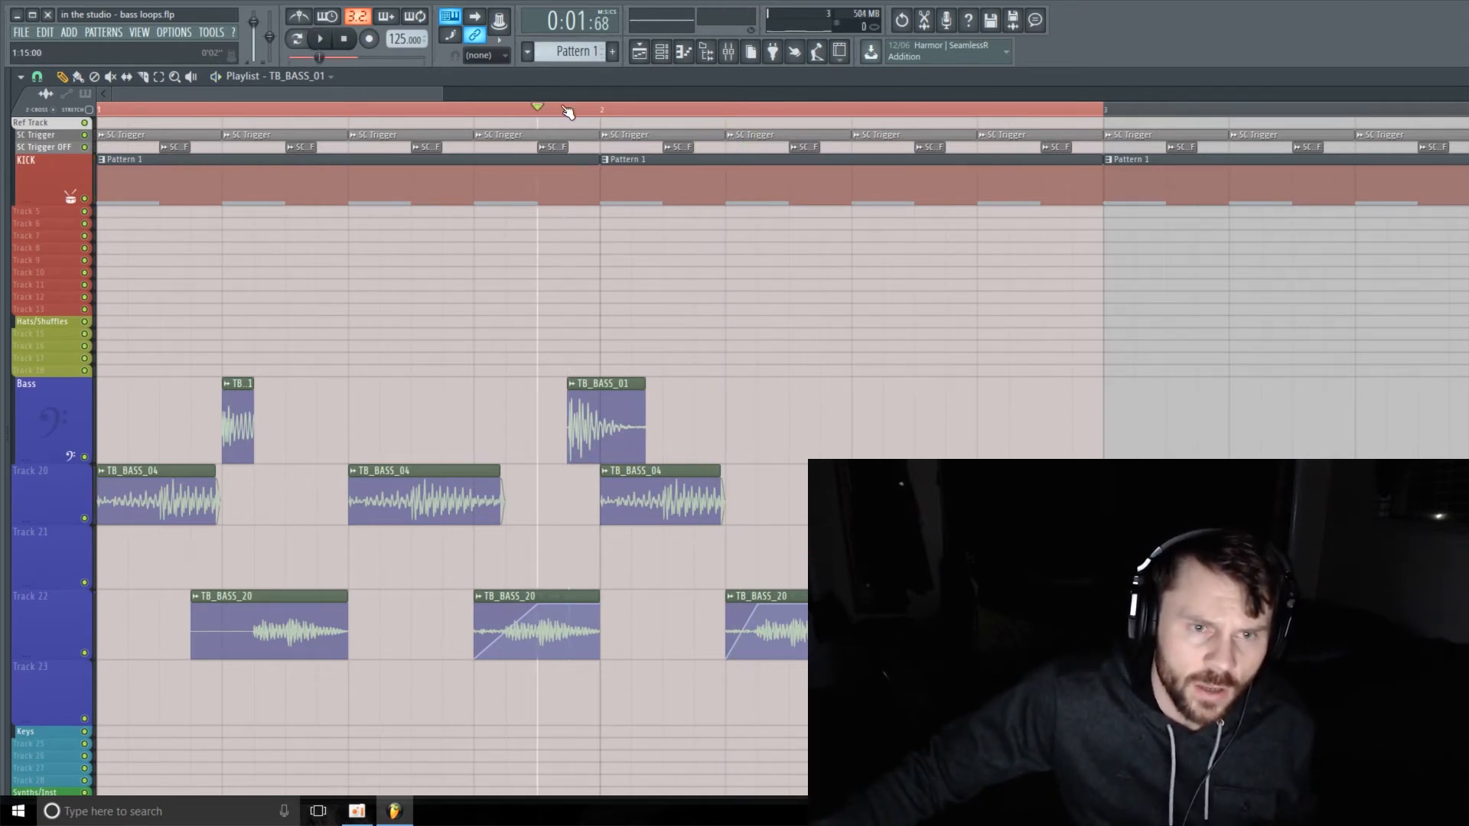
Extend the volume automation on bar 1's beat 4 TB_BASS_20 piece with a curved fade-out over about its last quarter beat
scroll(600, 197, "down", 1)
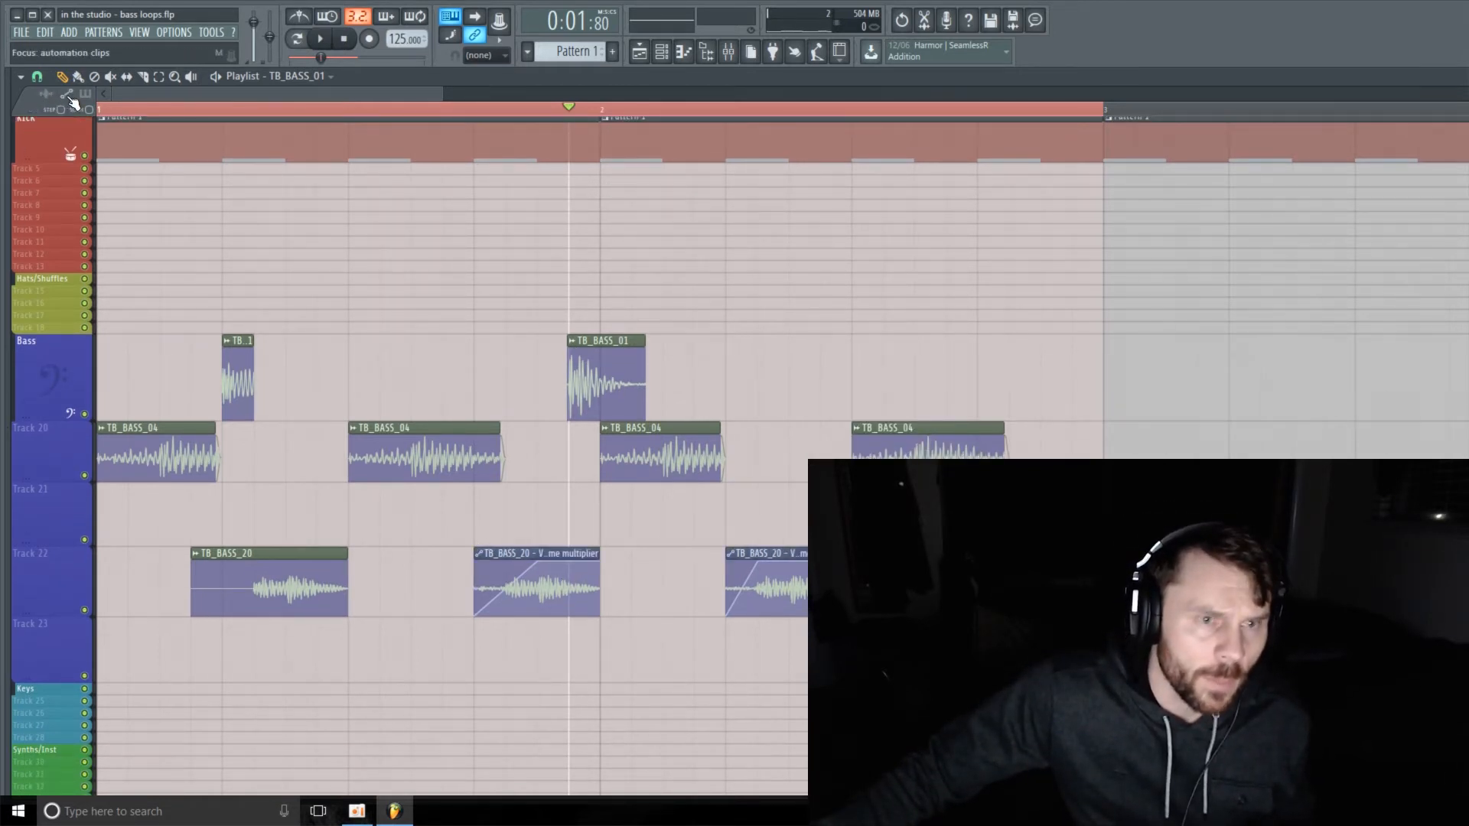
scroll(564, 462, "down", 3)
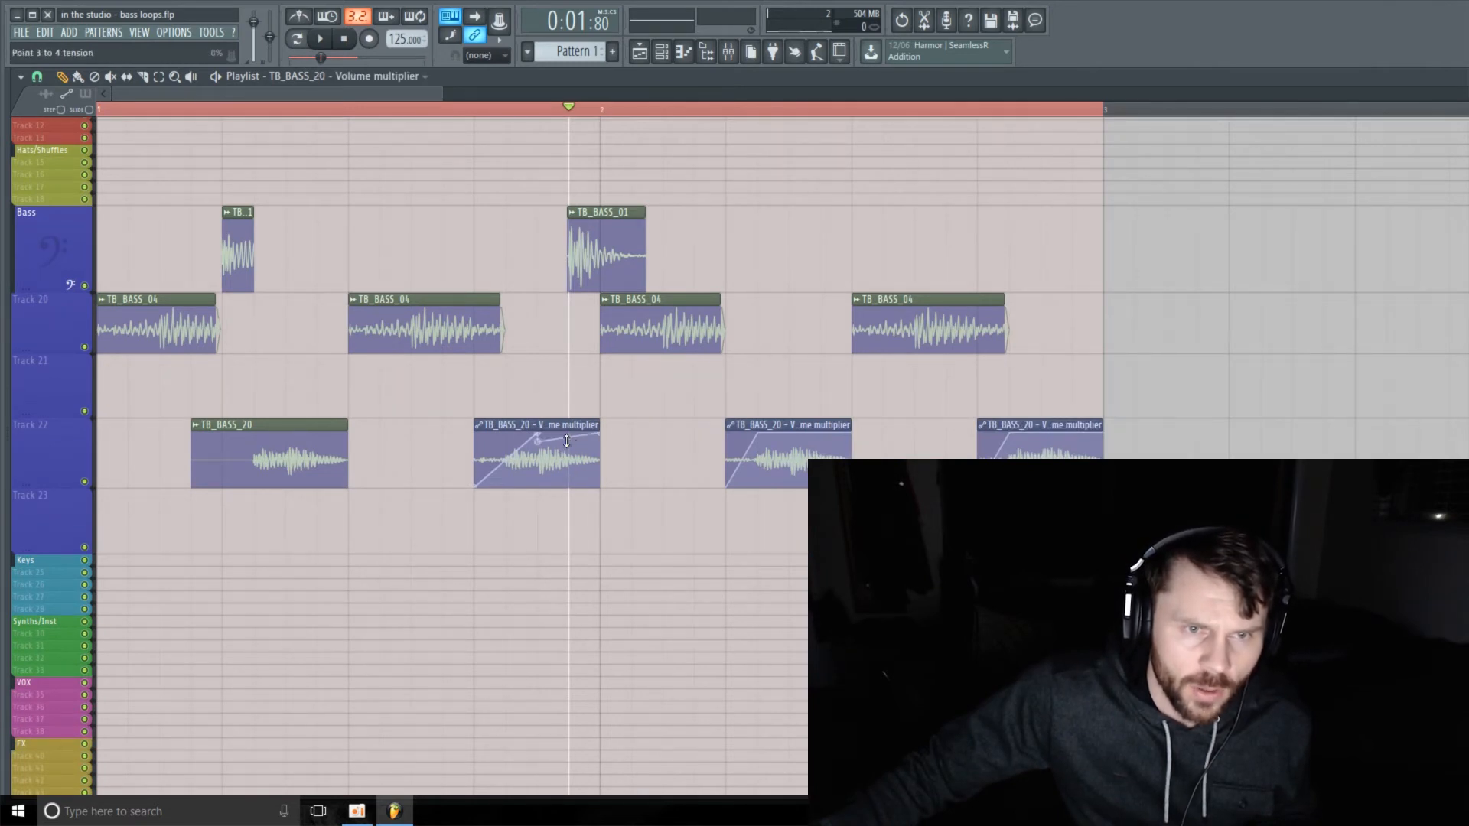
right_click(543, 444)
left_click(577, 461)
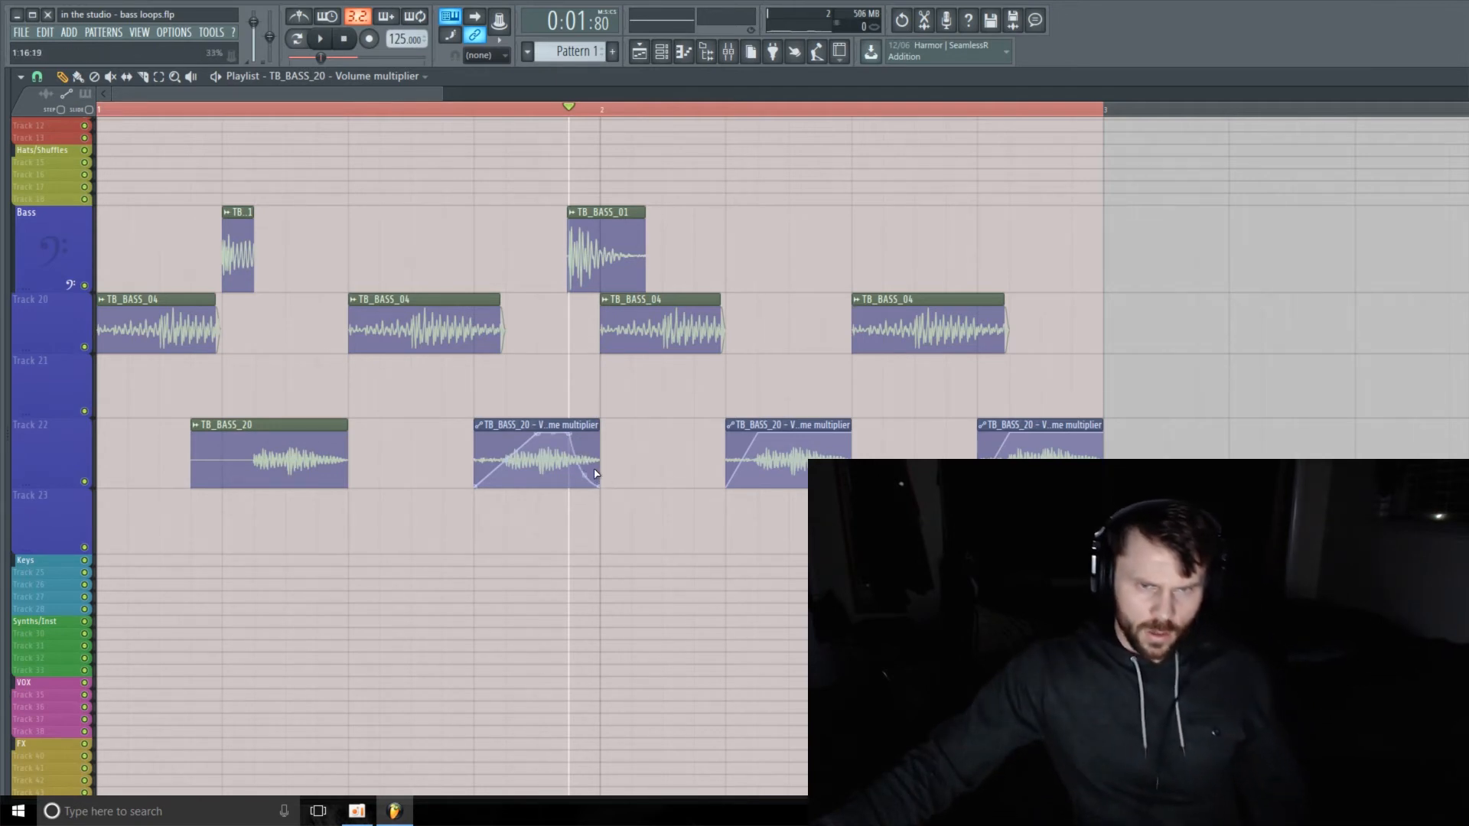
Play the loop and solo the Bass track to listen to the TB_BASS_01 pieces alone
key("space")
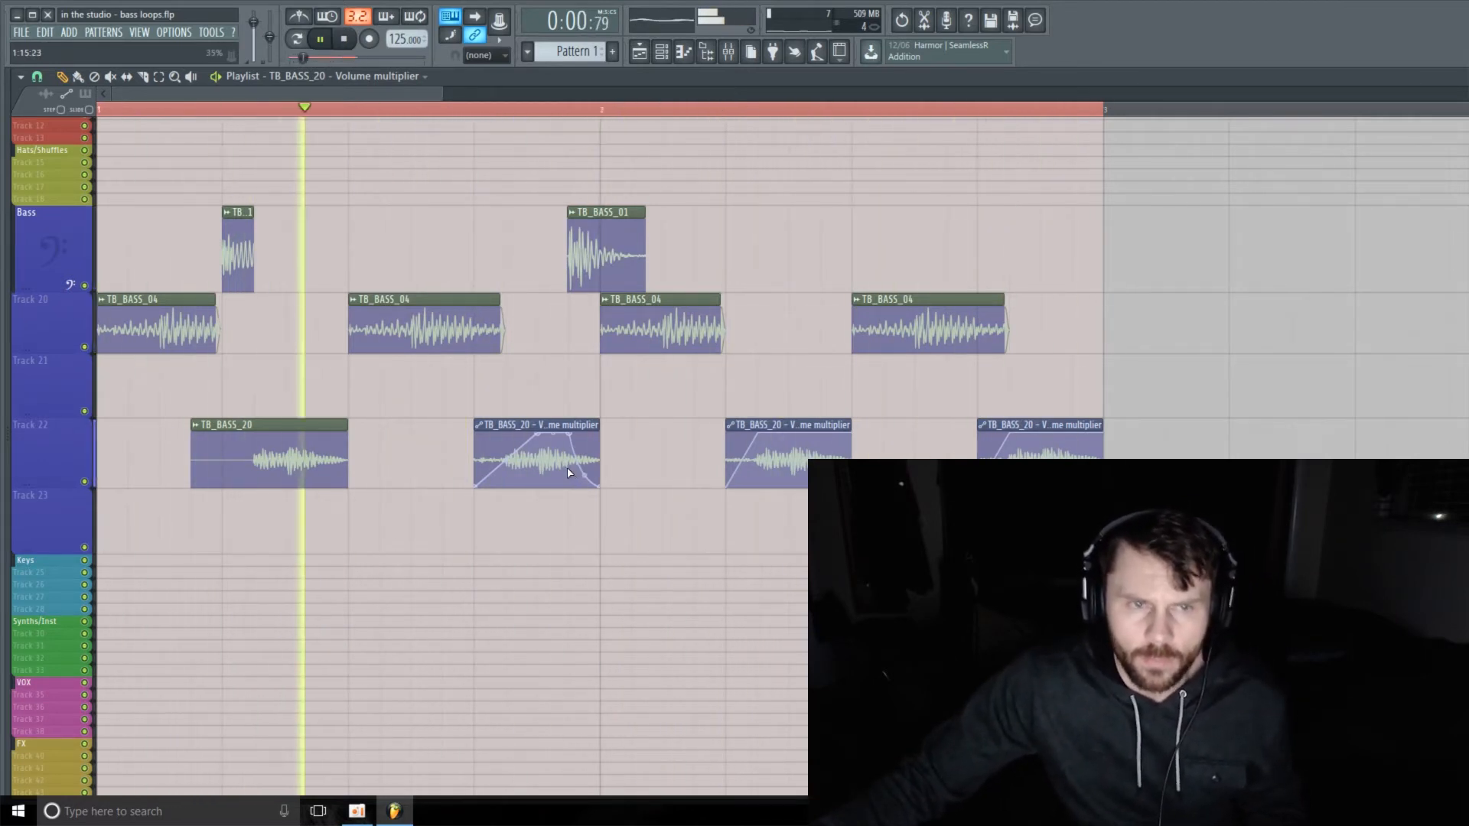
left_click(86, 286, "ctrl")
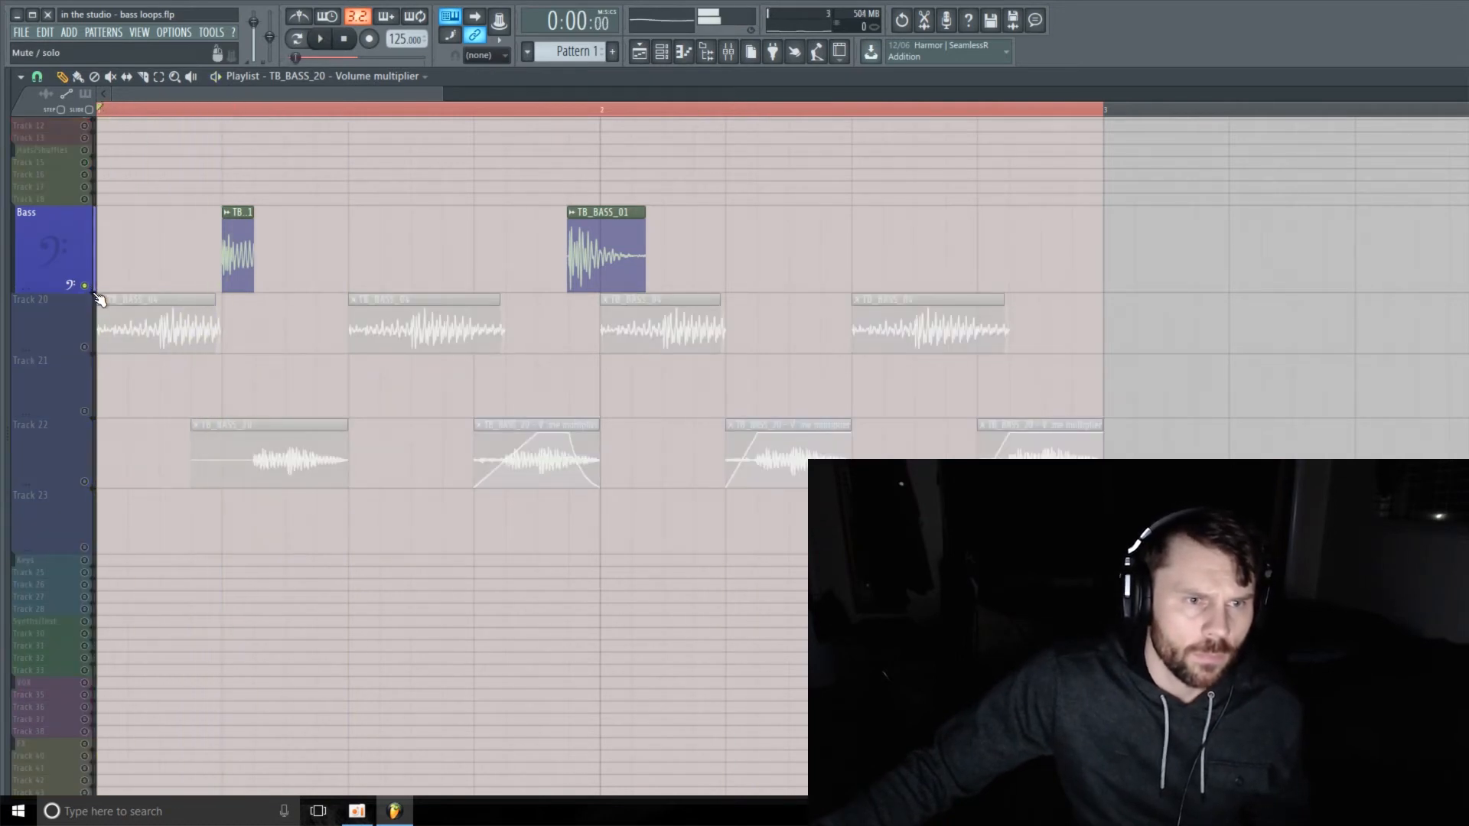
key("space")
key("space")
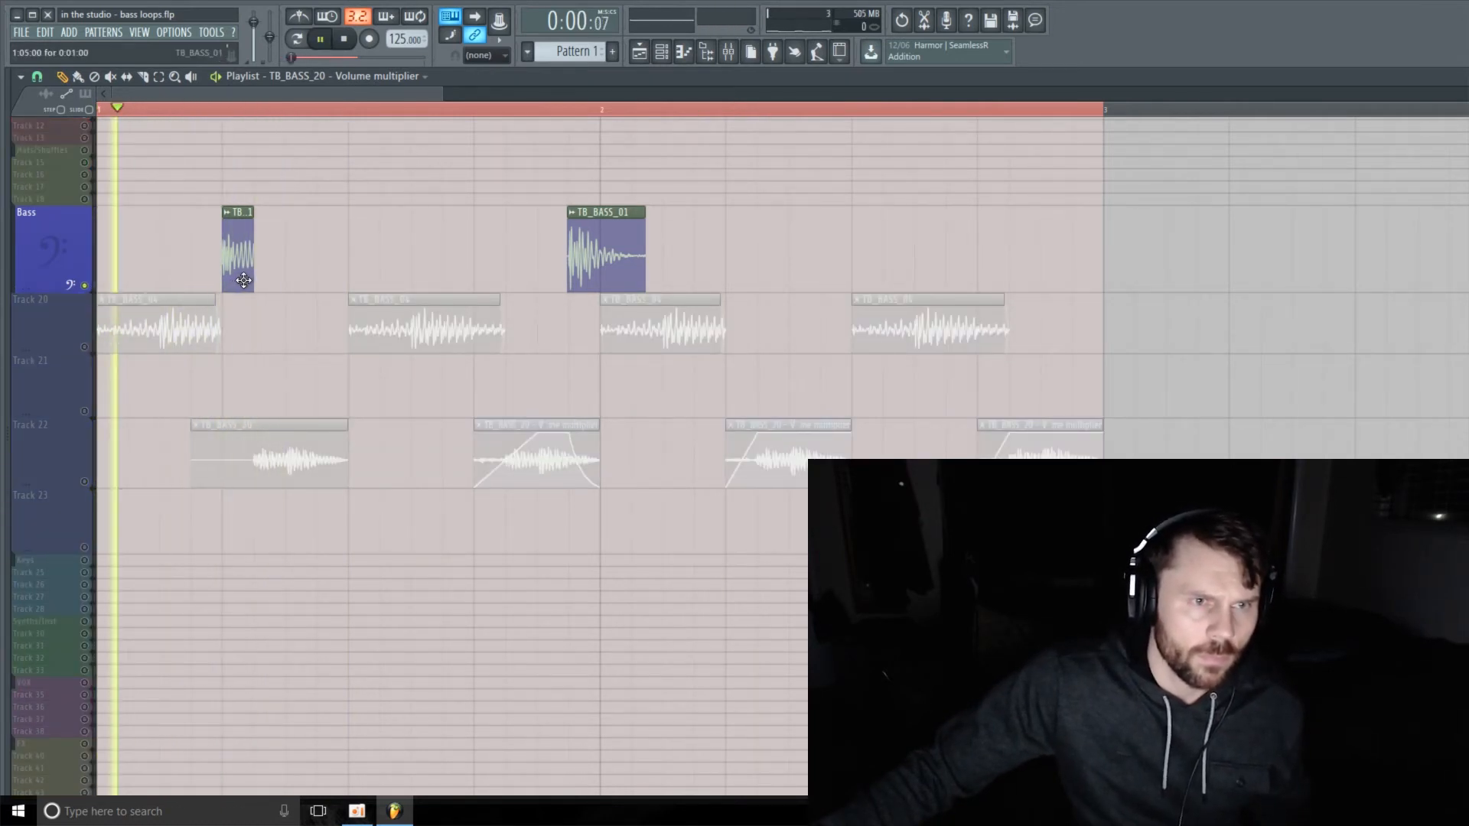
key("space")
key("space")
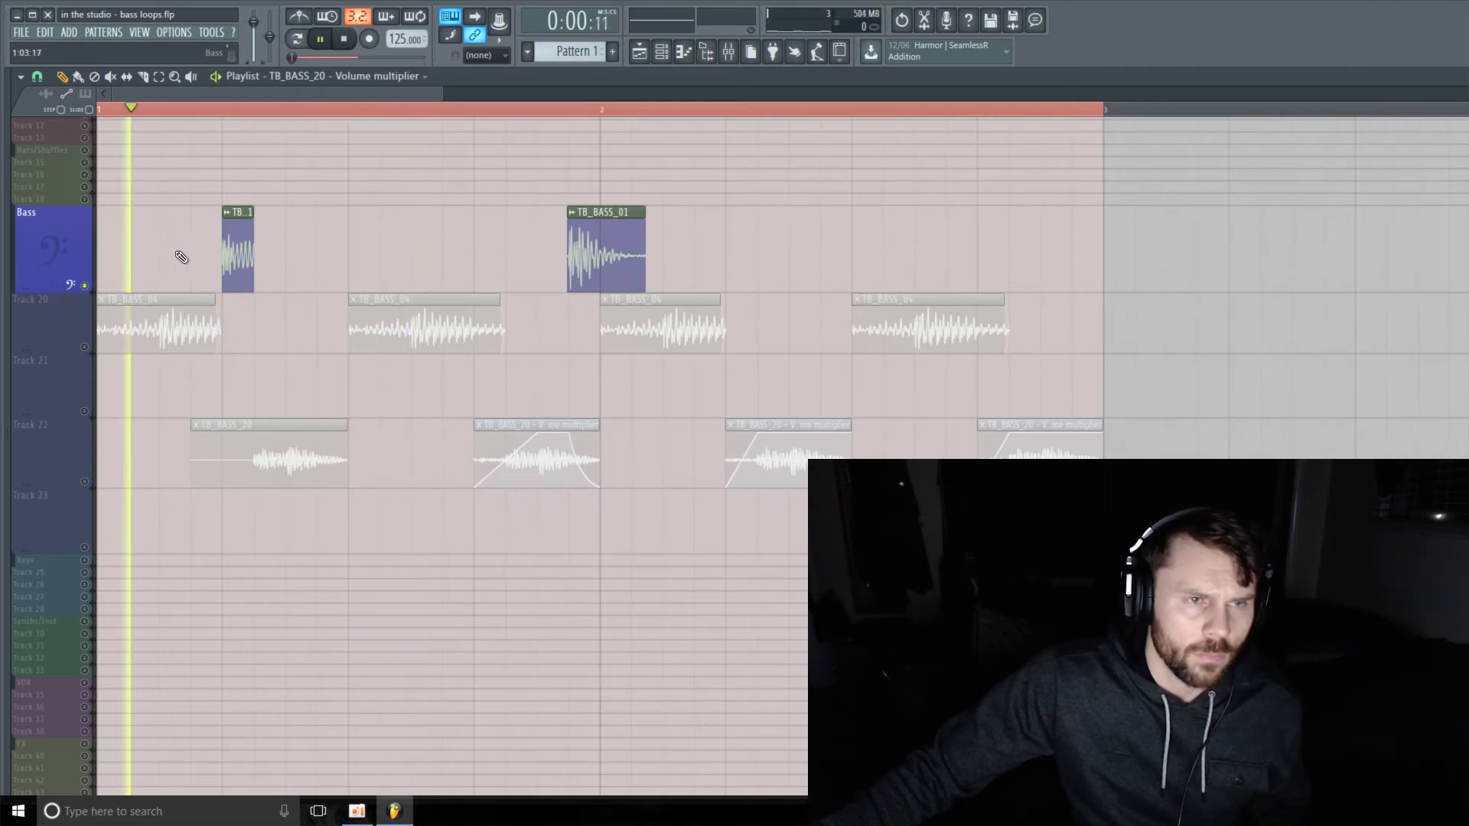
End the Bass track's solo and compare the bassline with that track muted and unmuted during playback
left_click(85, 286, "ctrl")
key("space")
key("space")
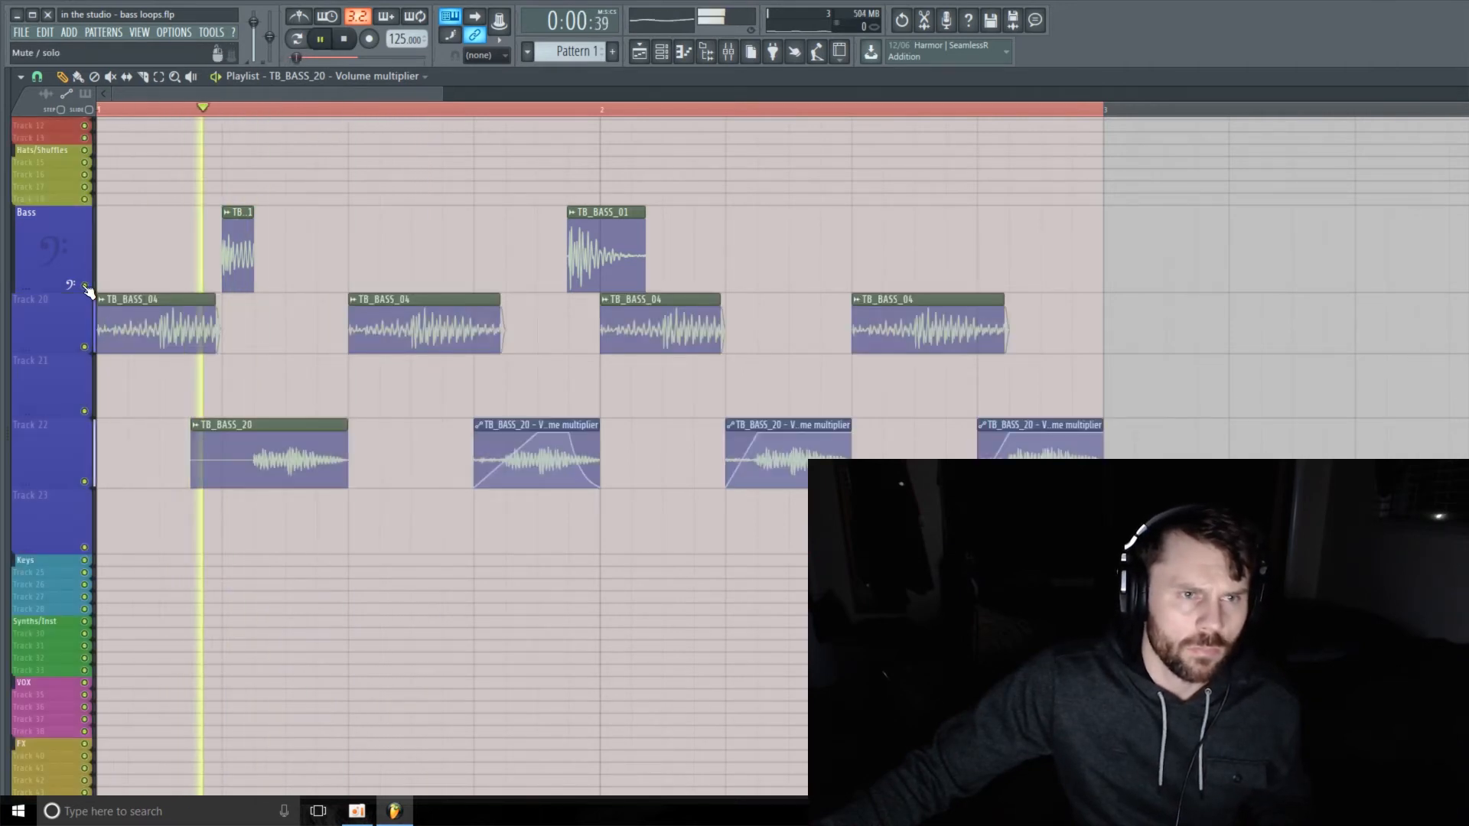
key("space")
key("space")
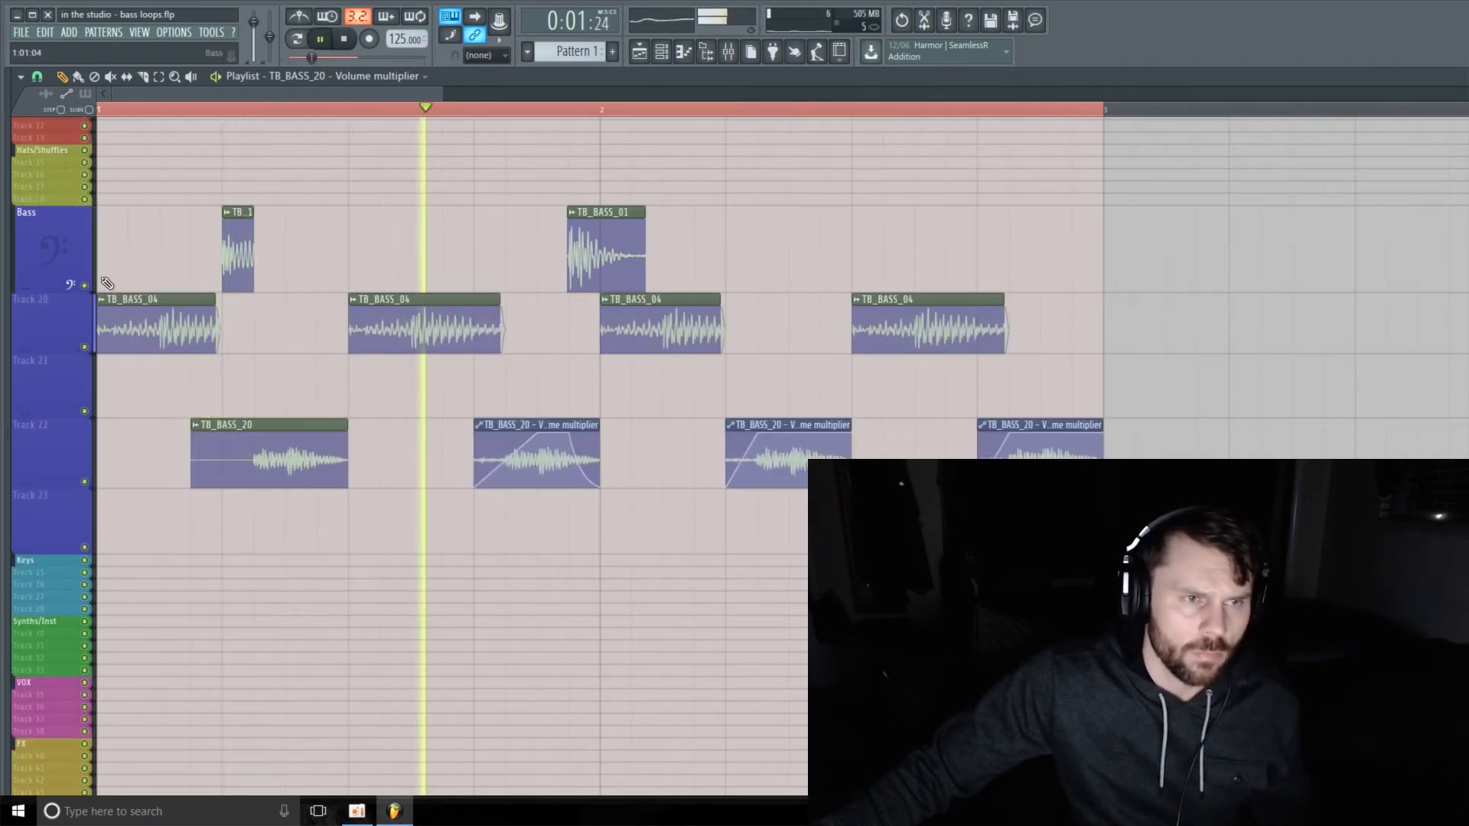
left_click(85, 286)
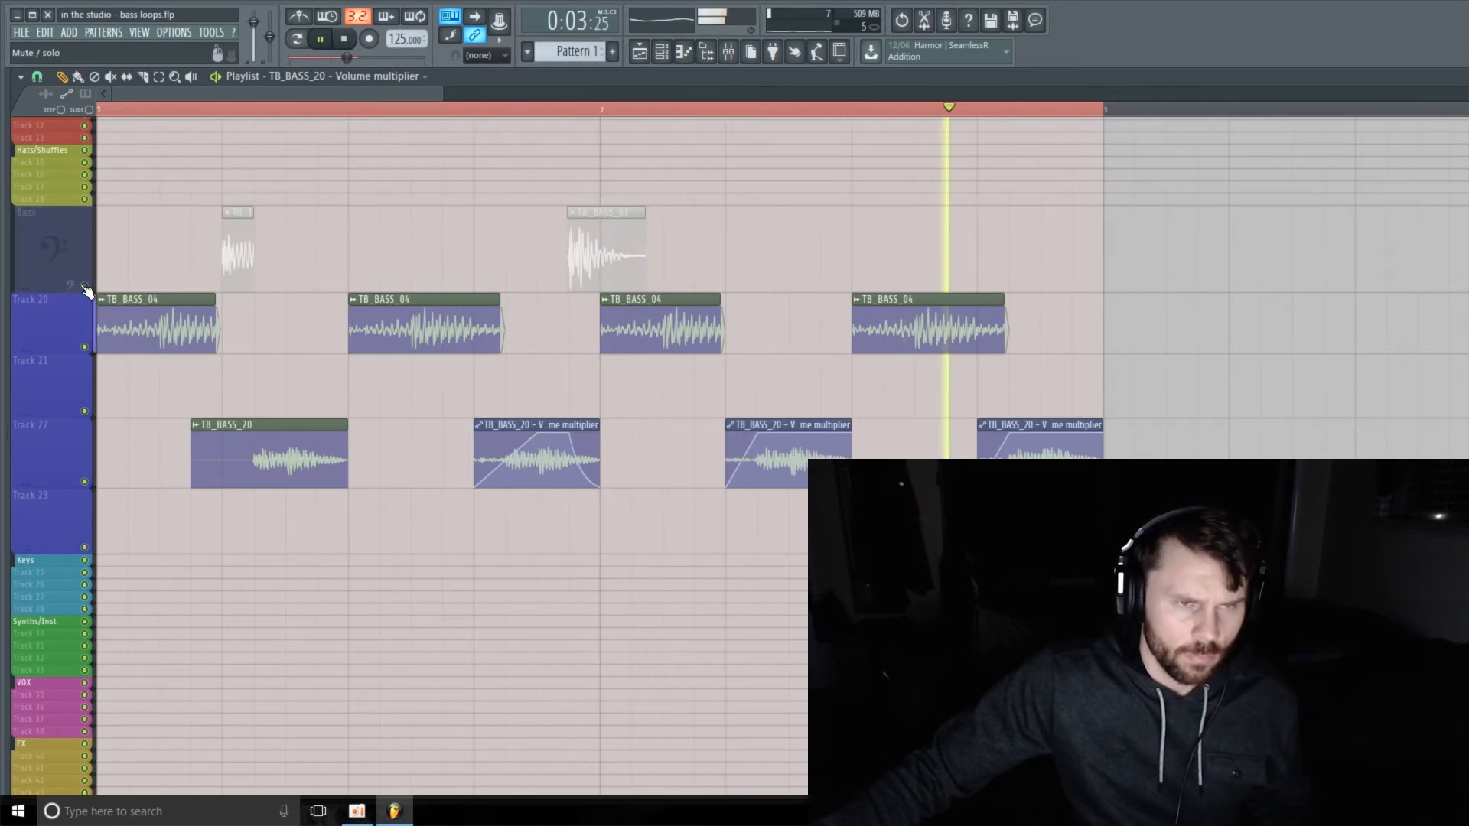
left_click(85, 286)
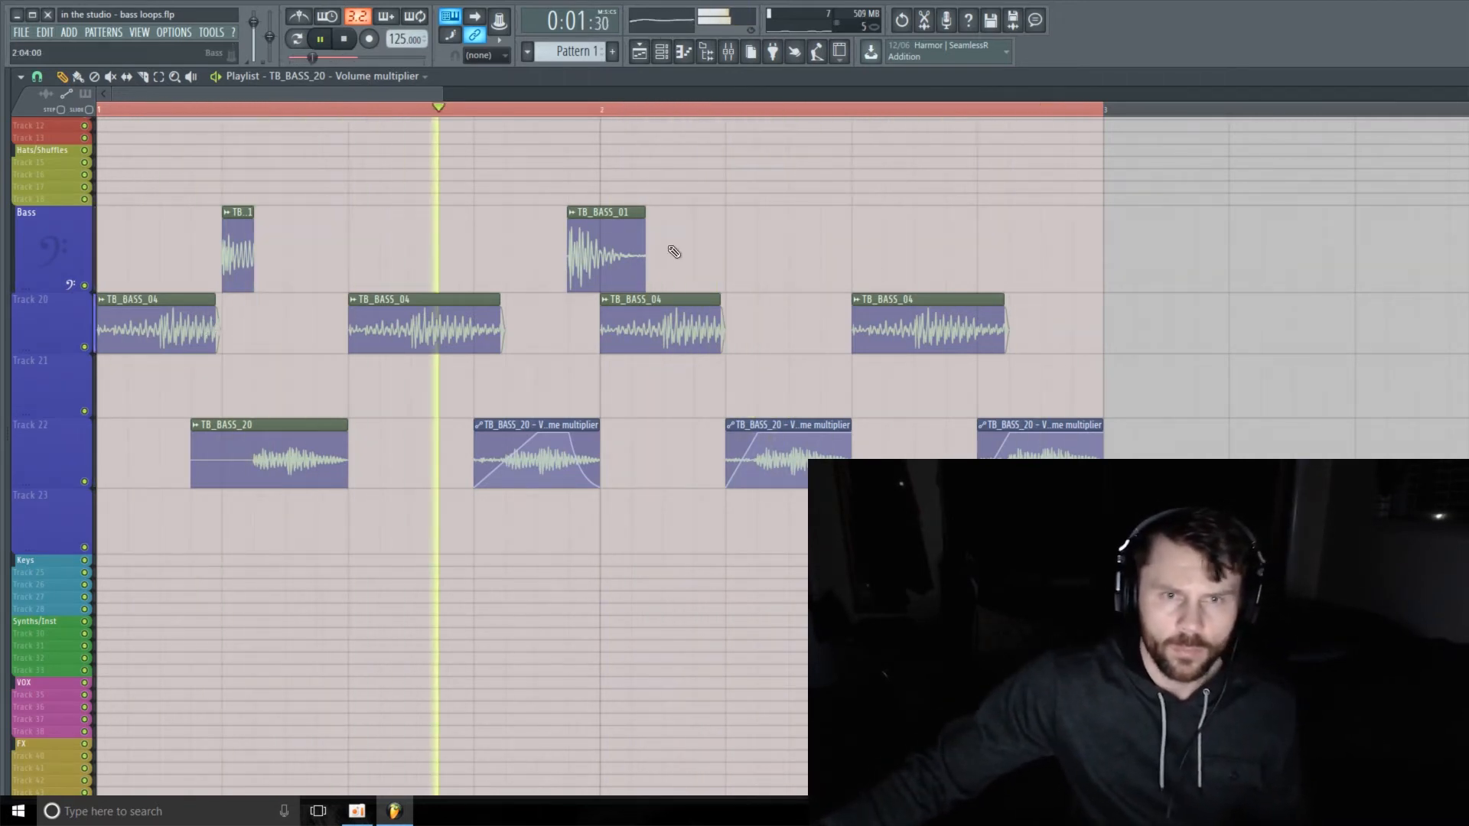
Try an extra short TB_BASS_01 piece in the last quarter of bar 2's beat 2, remove it and stop playback
left_click(613, 248)
left_click(834, 252)
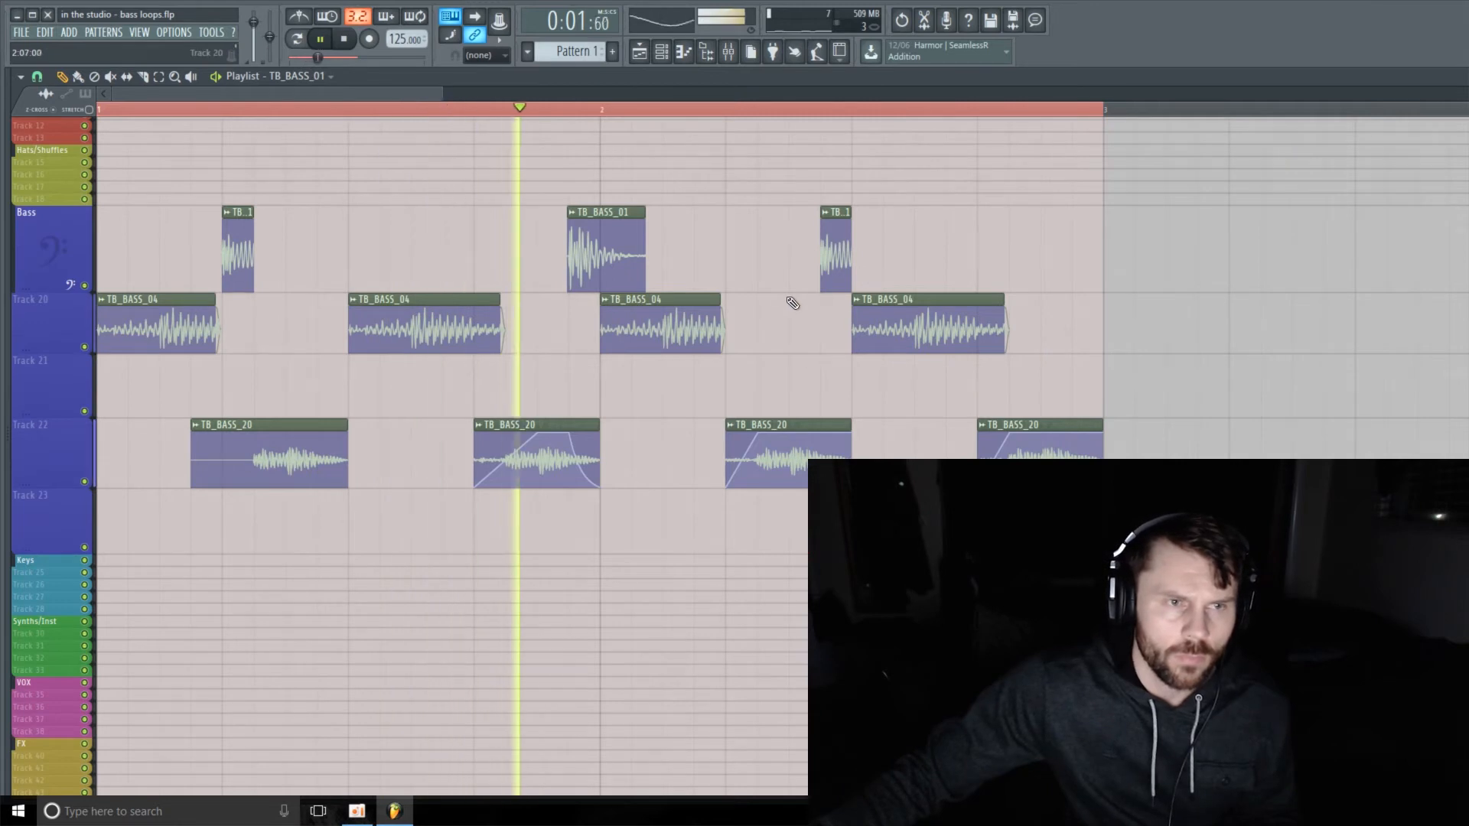
right_click(836, 253)
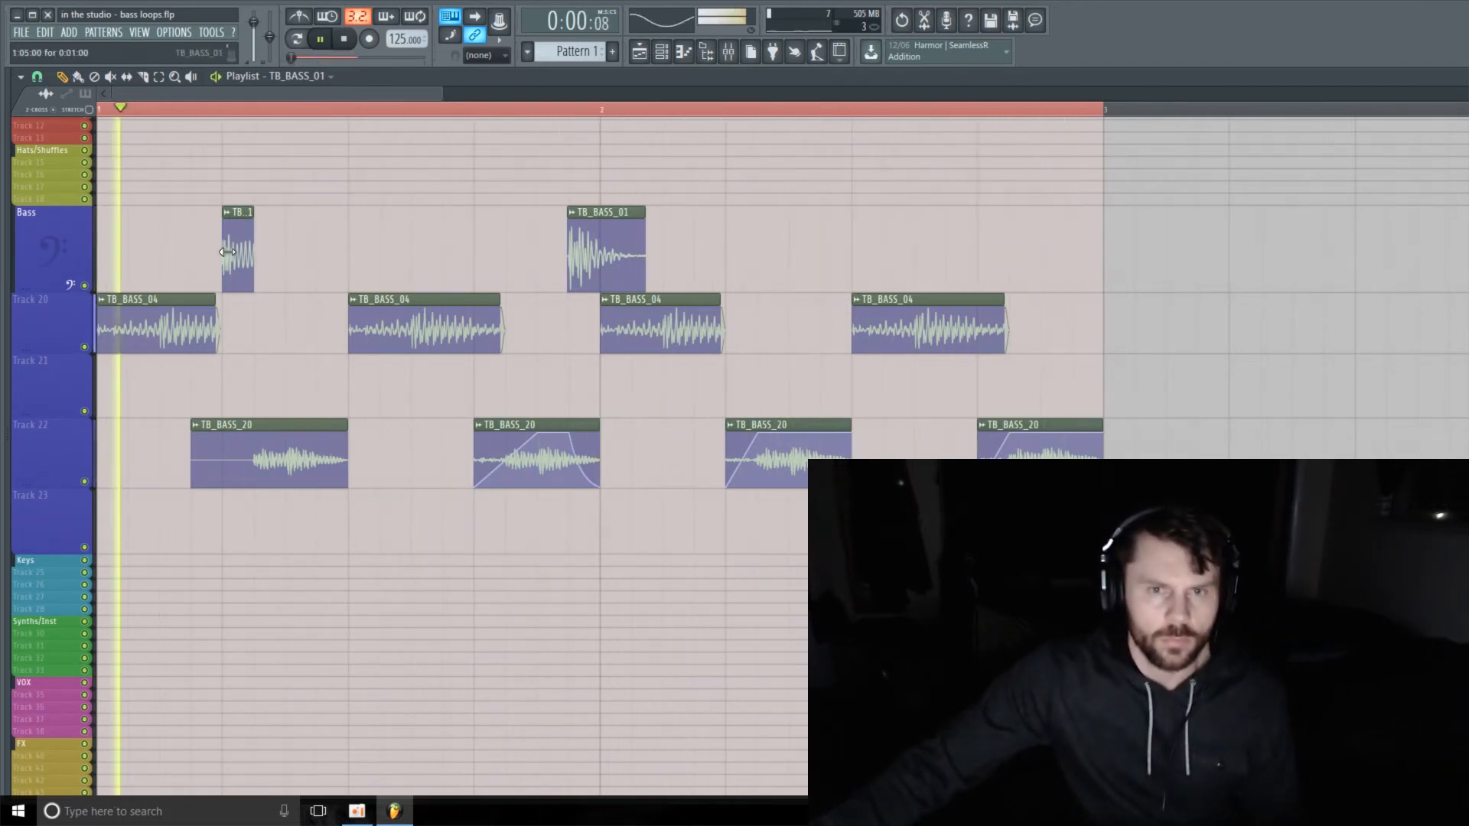
key("space")
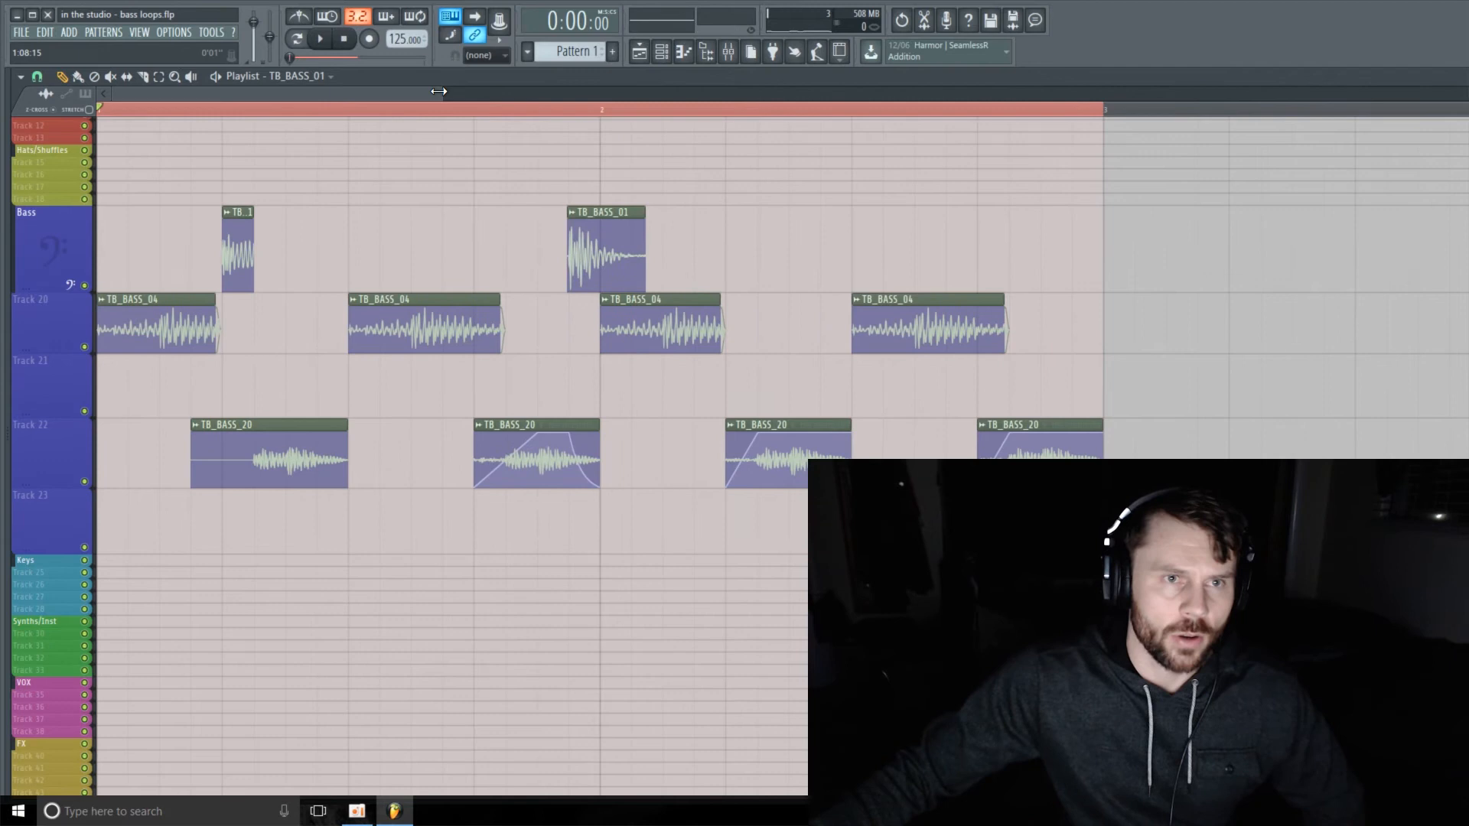
Reduce the heights of the Bass track and tracks 20, 21 and 22 in the playlist
left_click_drag(439, 91, 844, 91)
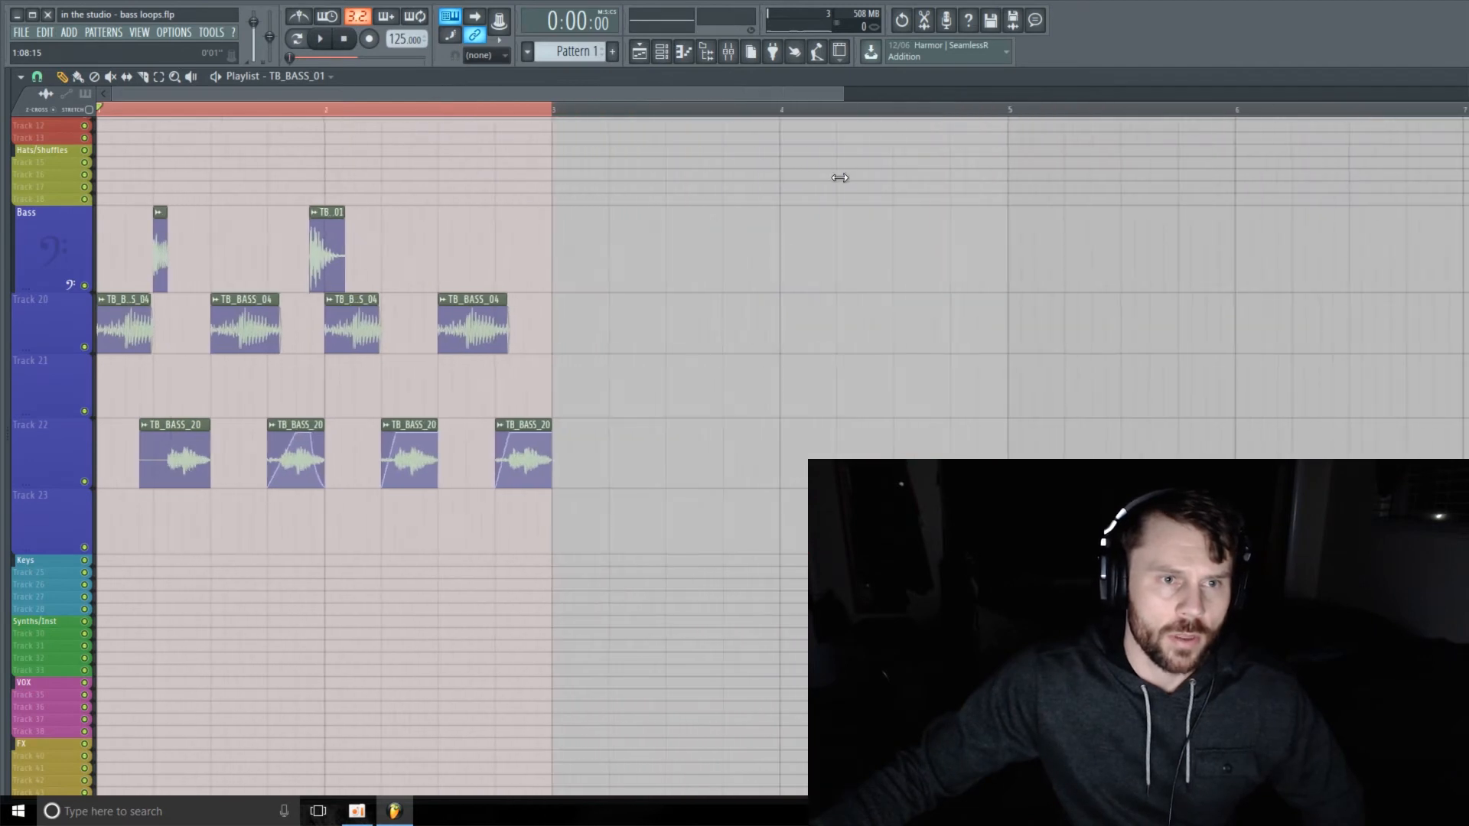
left_click_drag(34, 288, 34, 261)
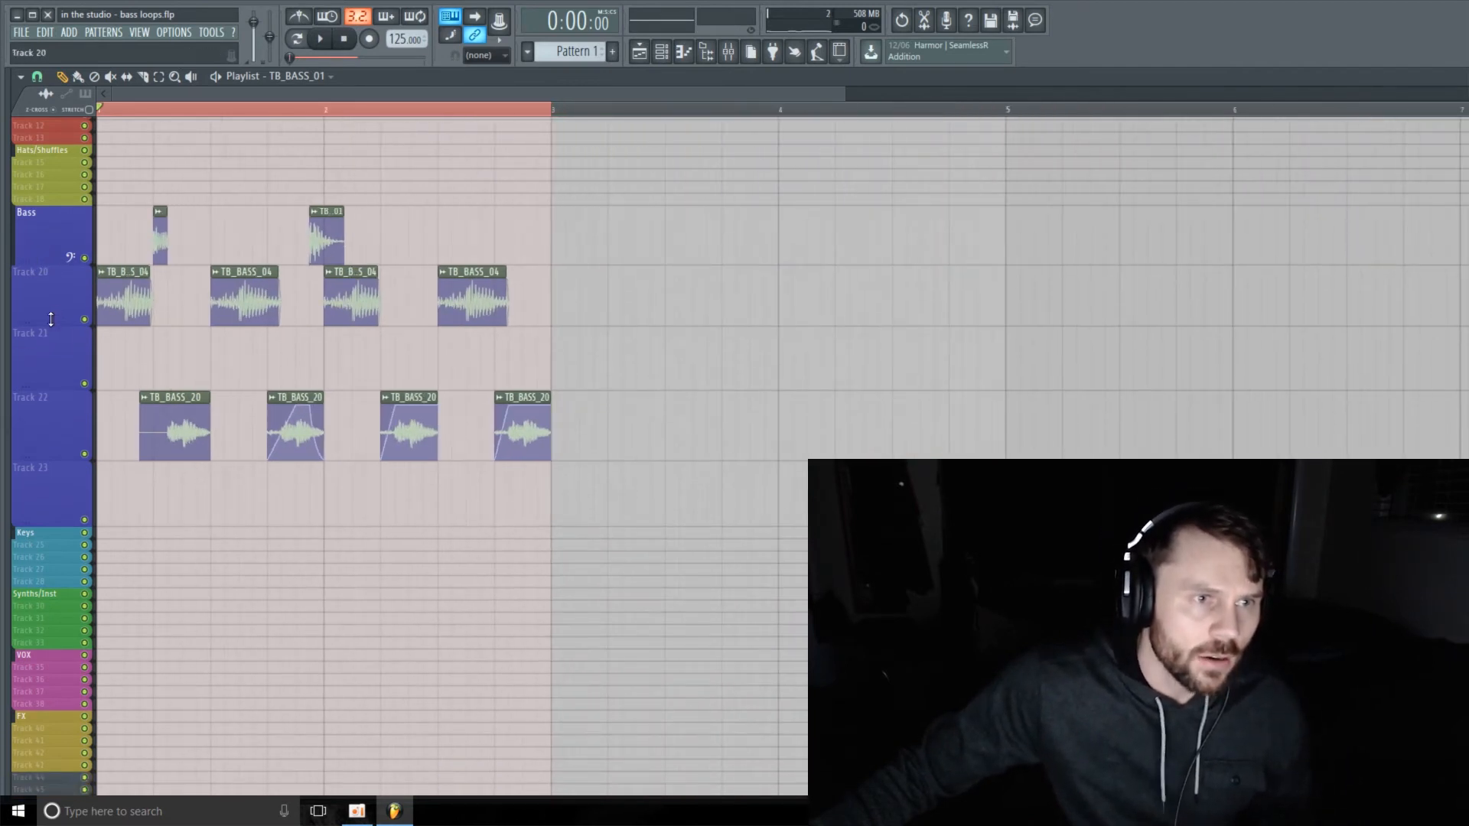
left_click_drag(50, 319, 50, 295)
left_click_drag(63, 364, 63, 321)
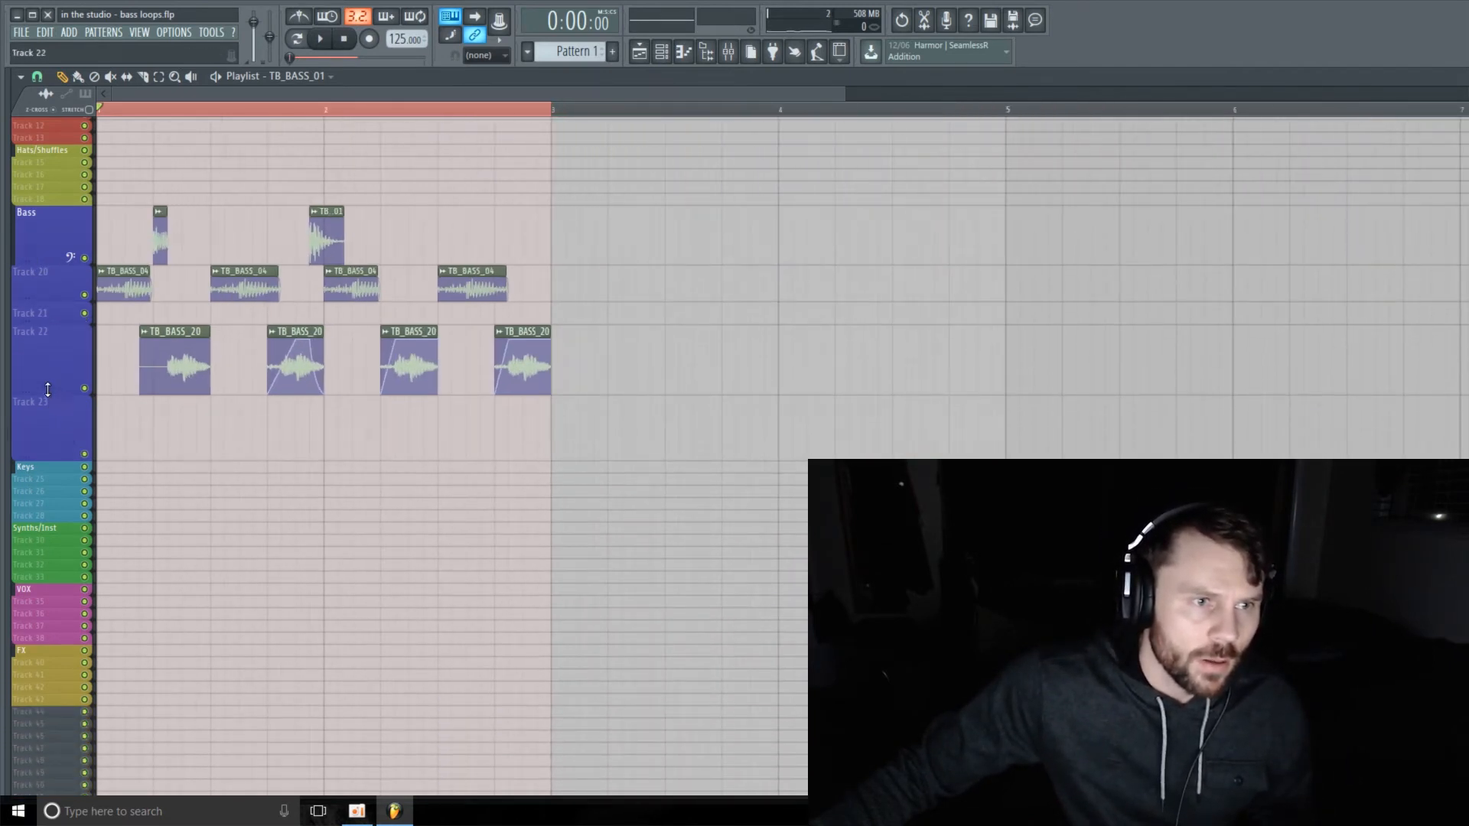
left_click_drag(47, 391, 47, 348)
left_click_drag(34, 264, 33, 248)
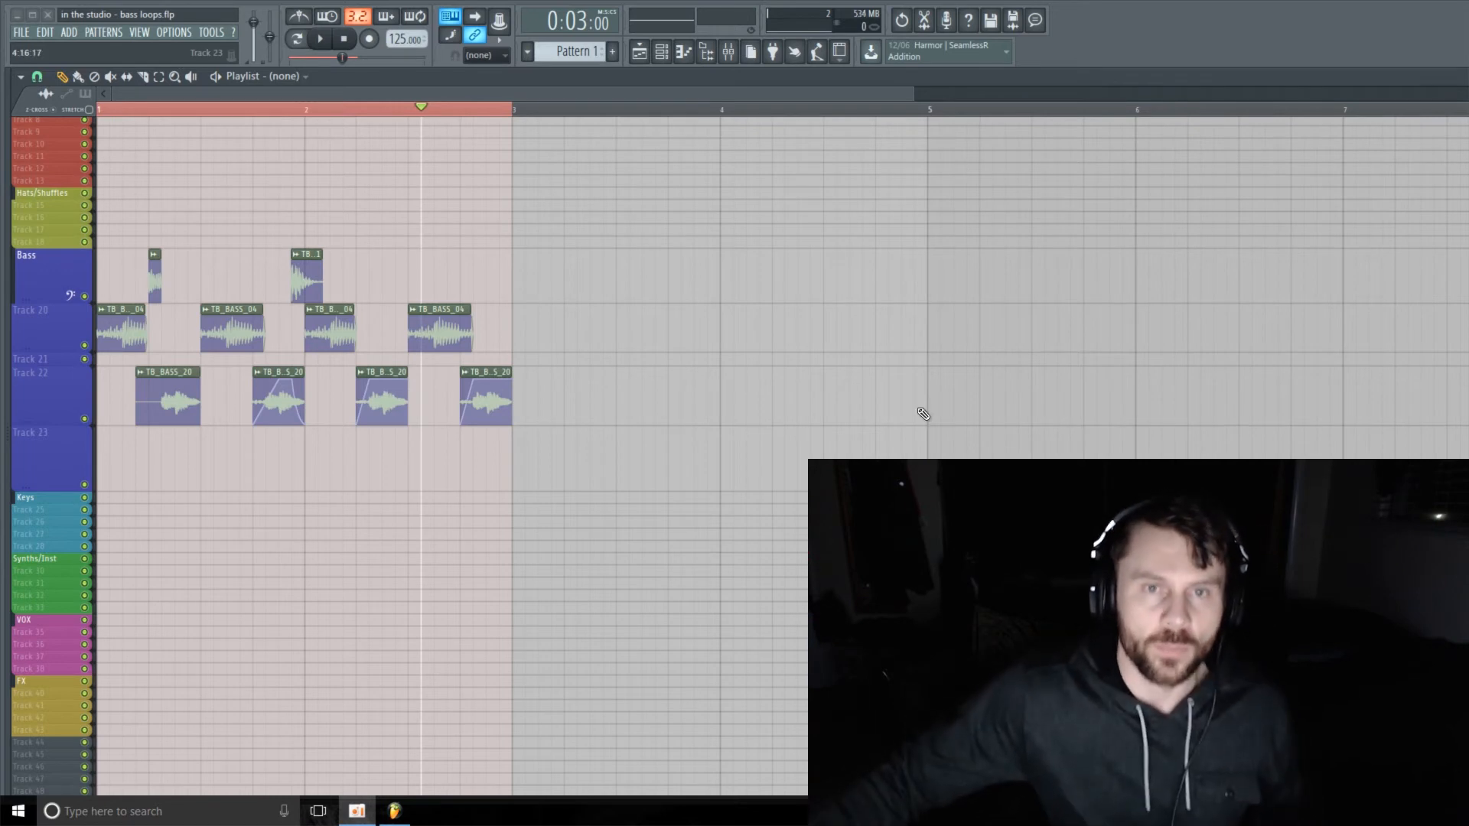
Open the mixer and, during playback, select insert 30 and lower its volume slightly
key("F9")
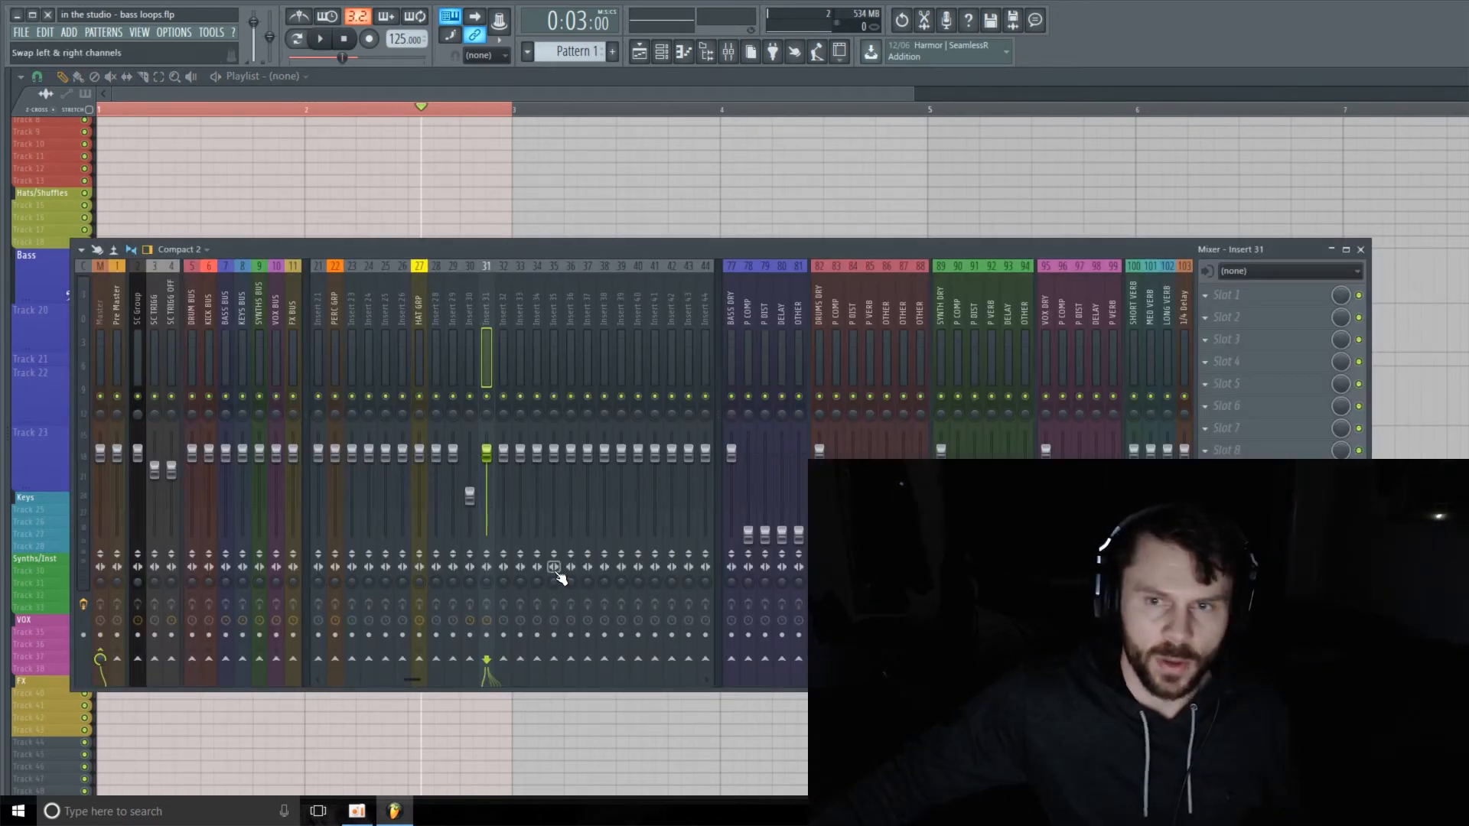
key("space")
left_click(467, 323)
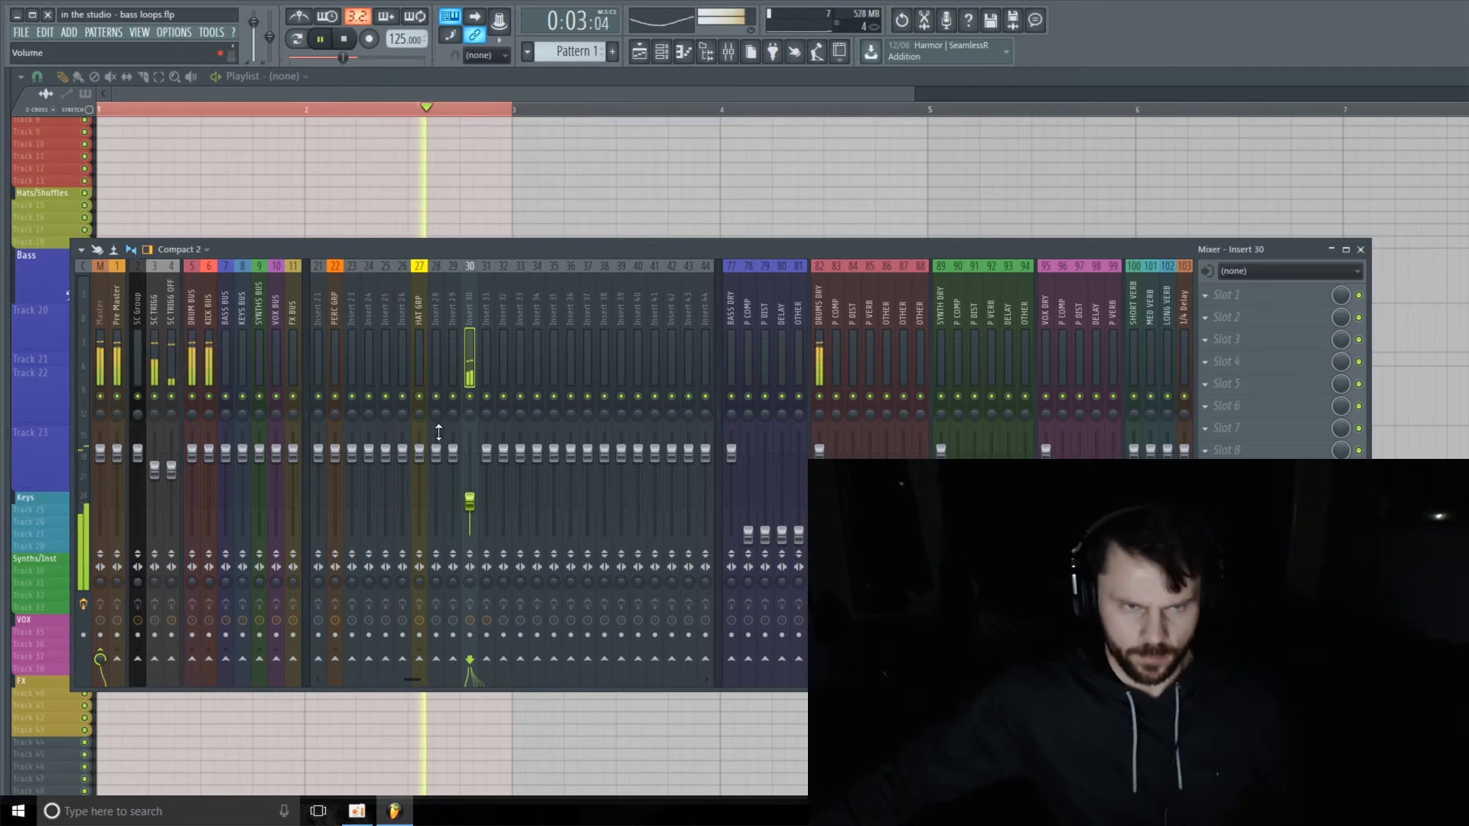
left_click_drag(614, 251, 562, 209)
key("space")
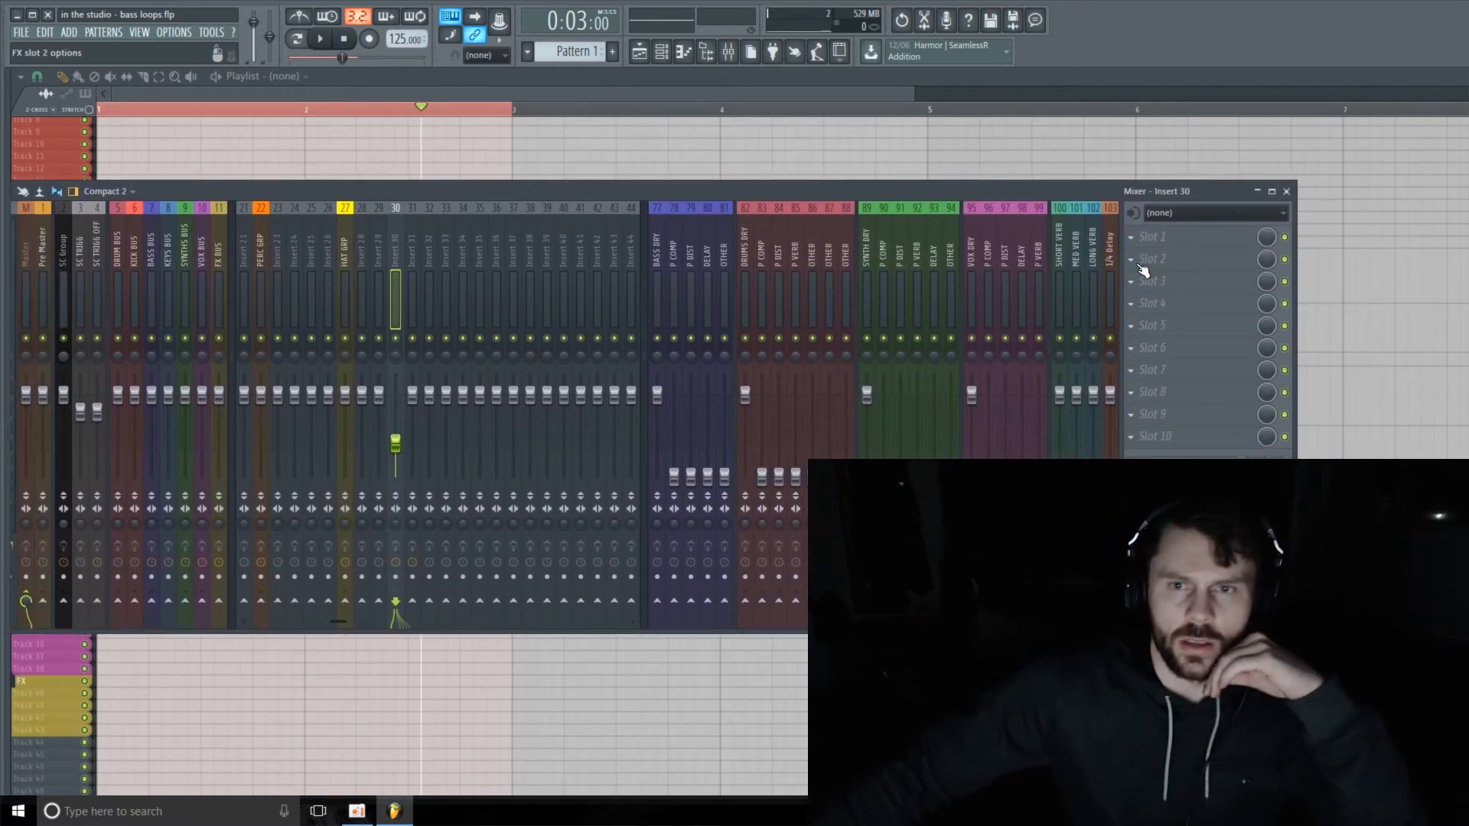
Try a UAD Harrison 32C EQ in slot 1 of insert 30, with its low-pass set to about 2.26 kHz
left_click(1194, 242)
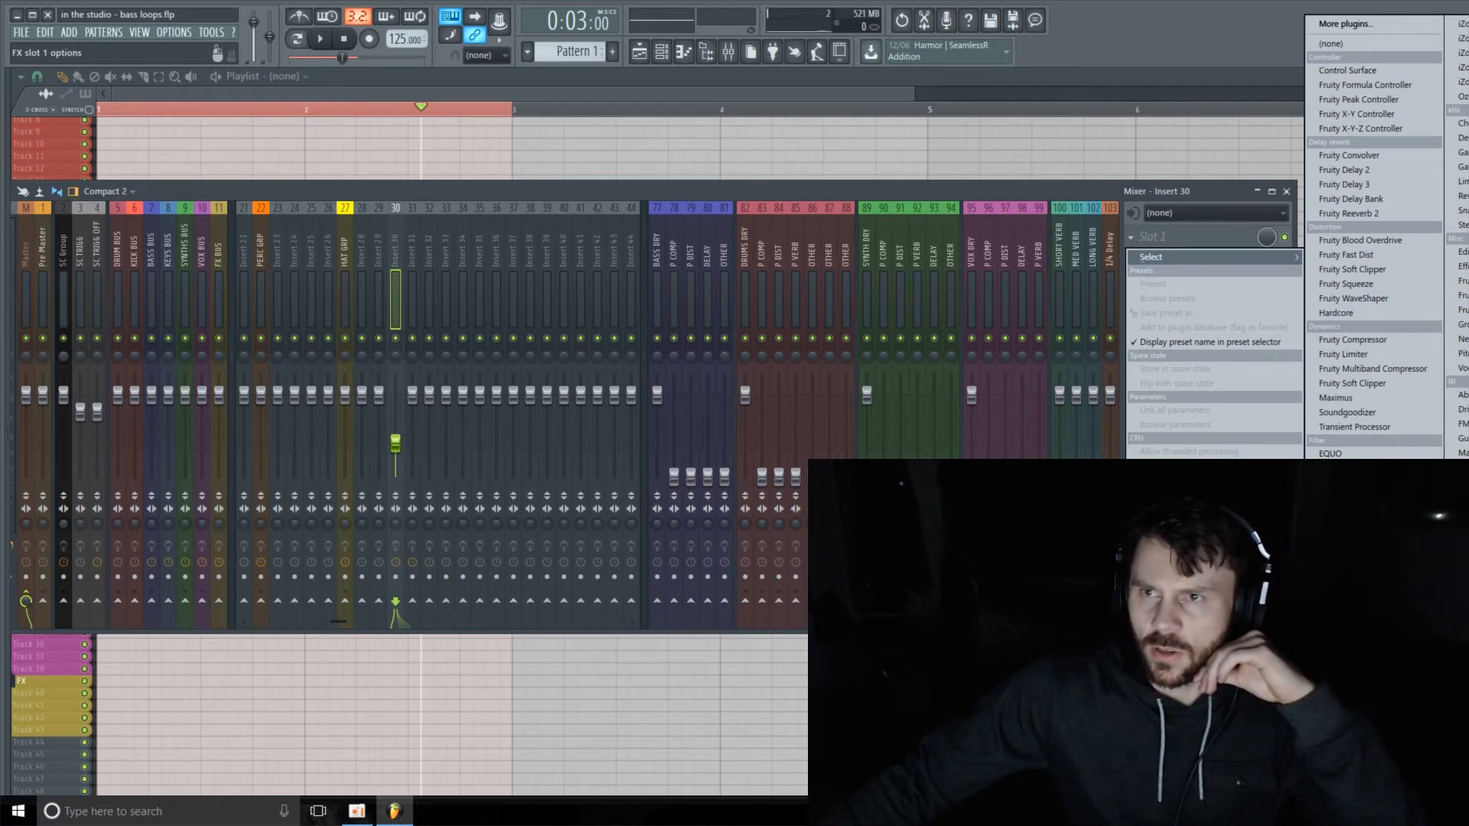
left_click(1460, 612)
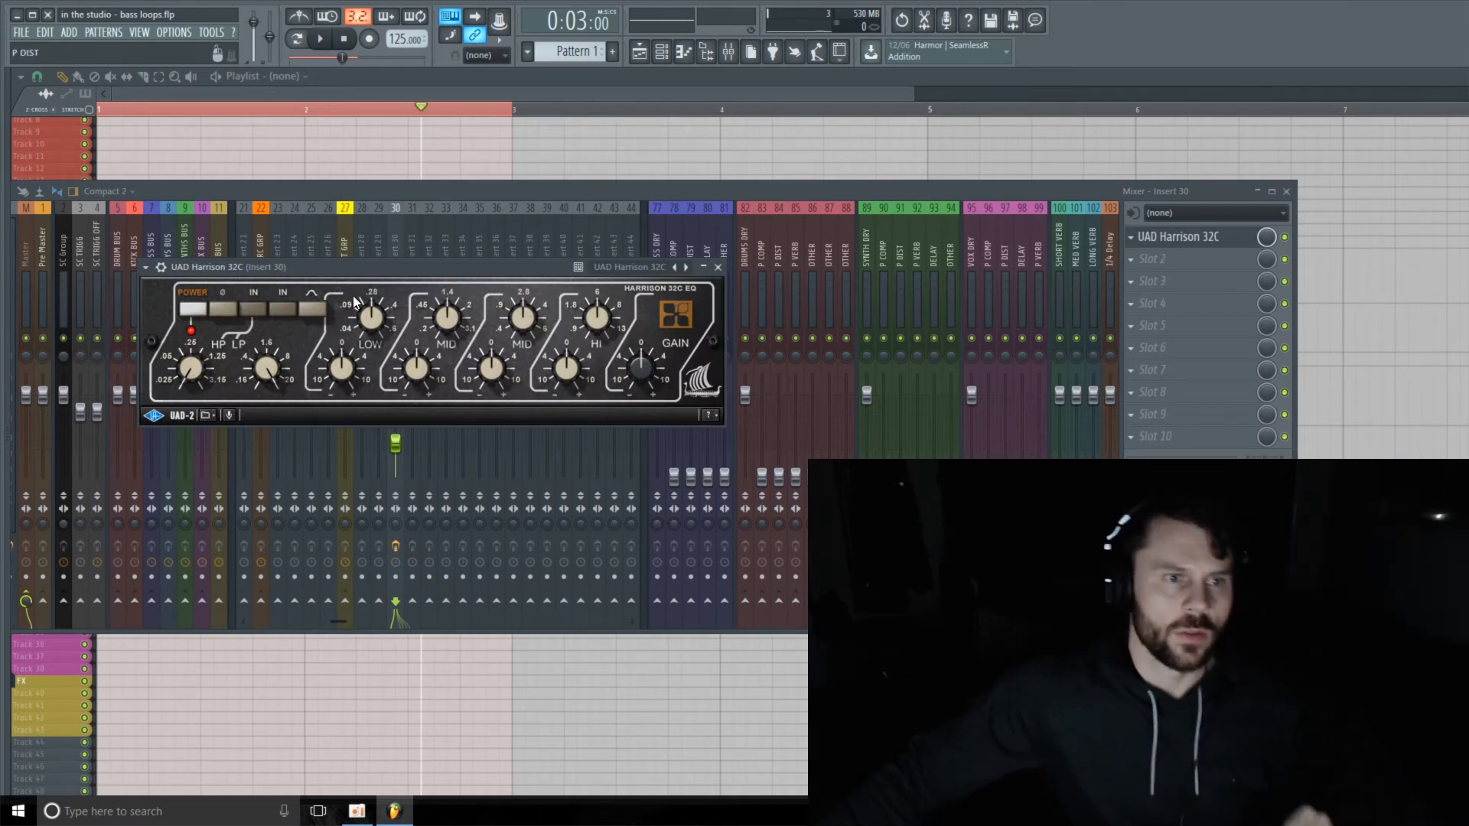
key("space")
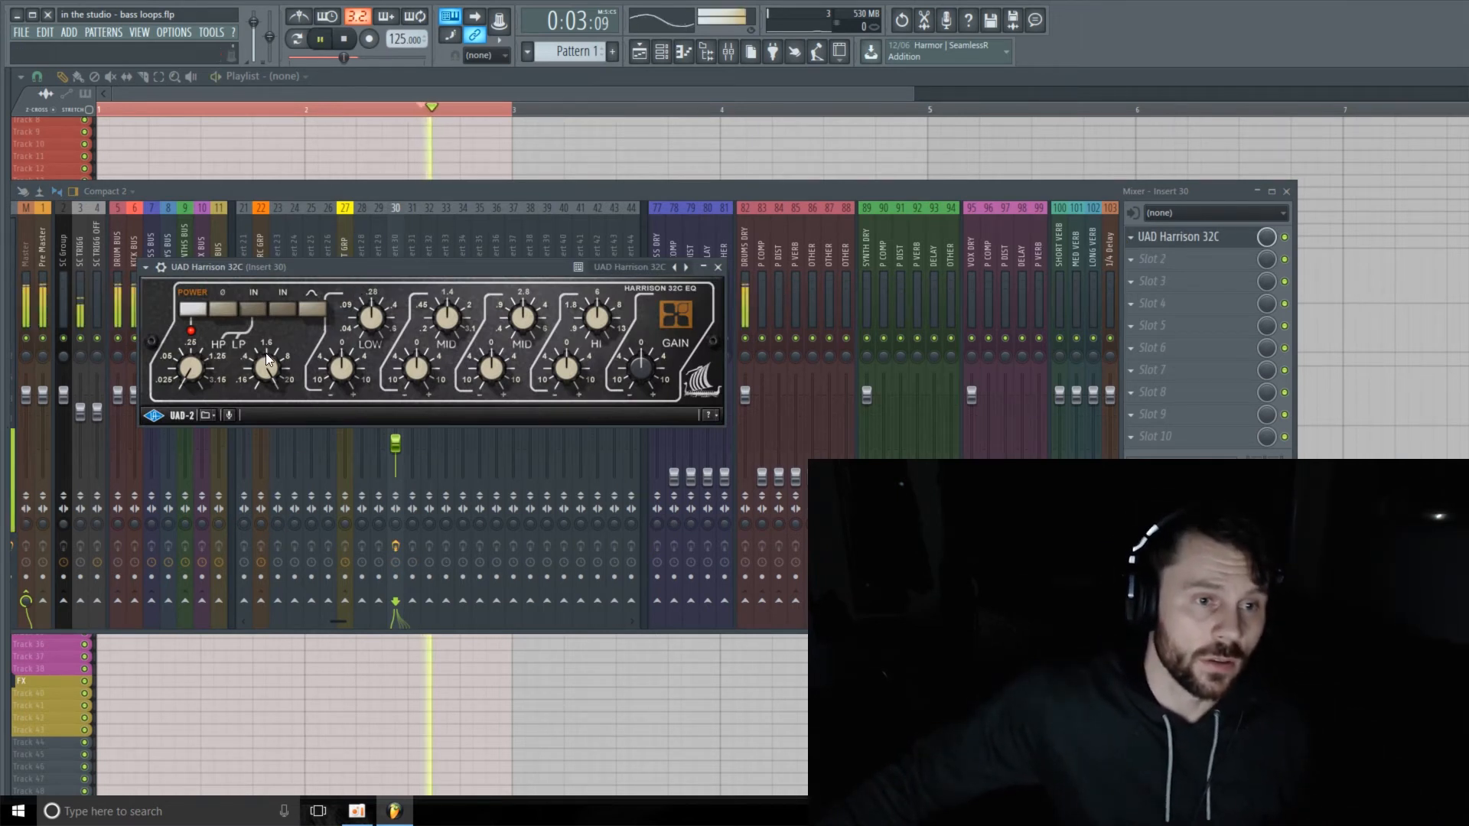
left_click_drag(268, 383, 260, 420)
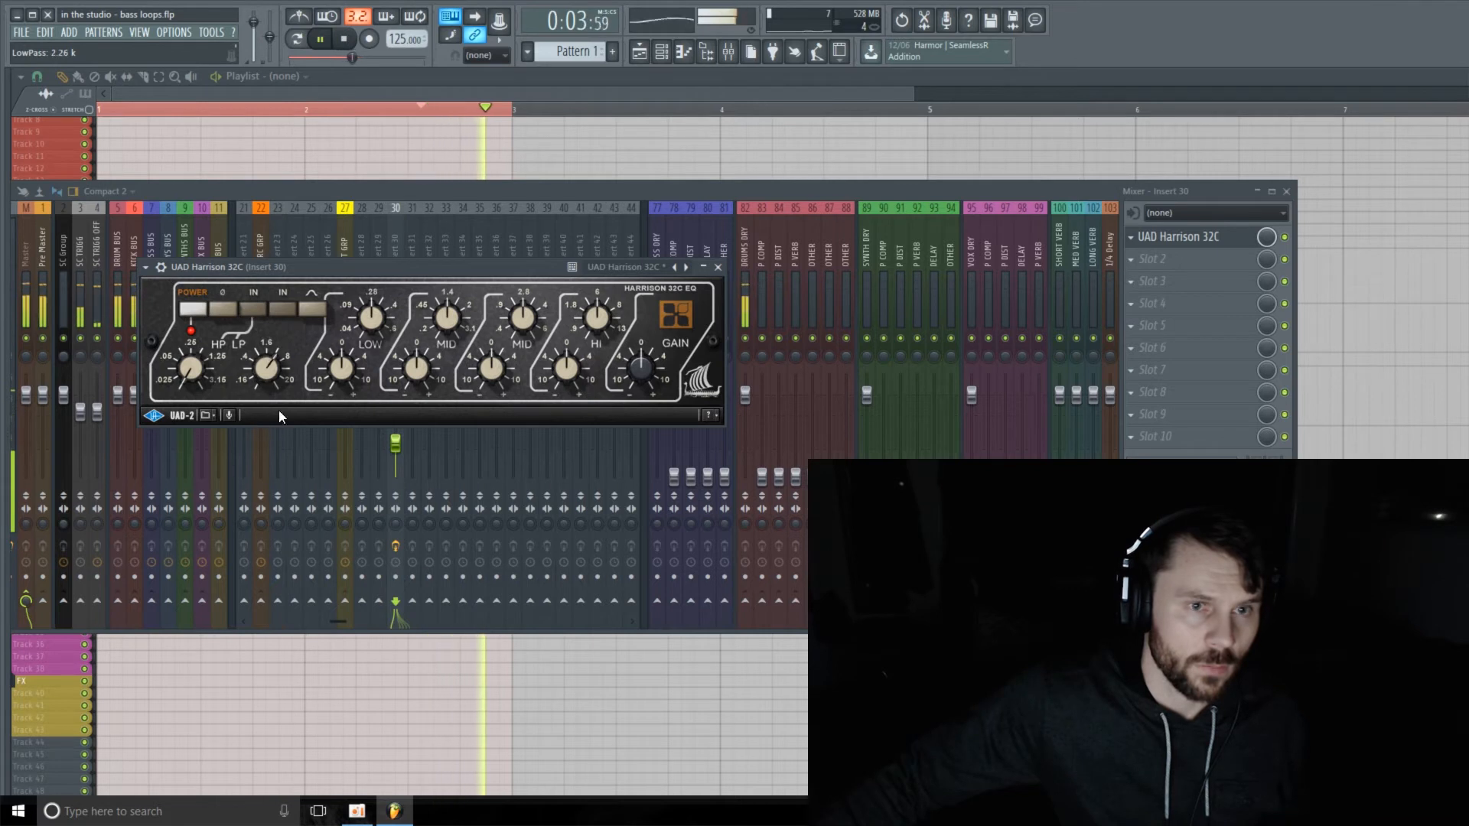
left_click(719, 268)
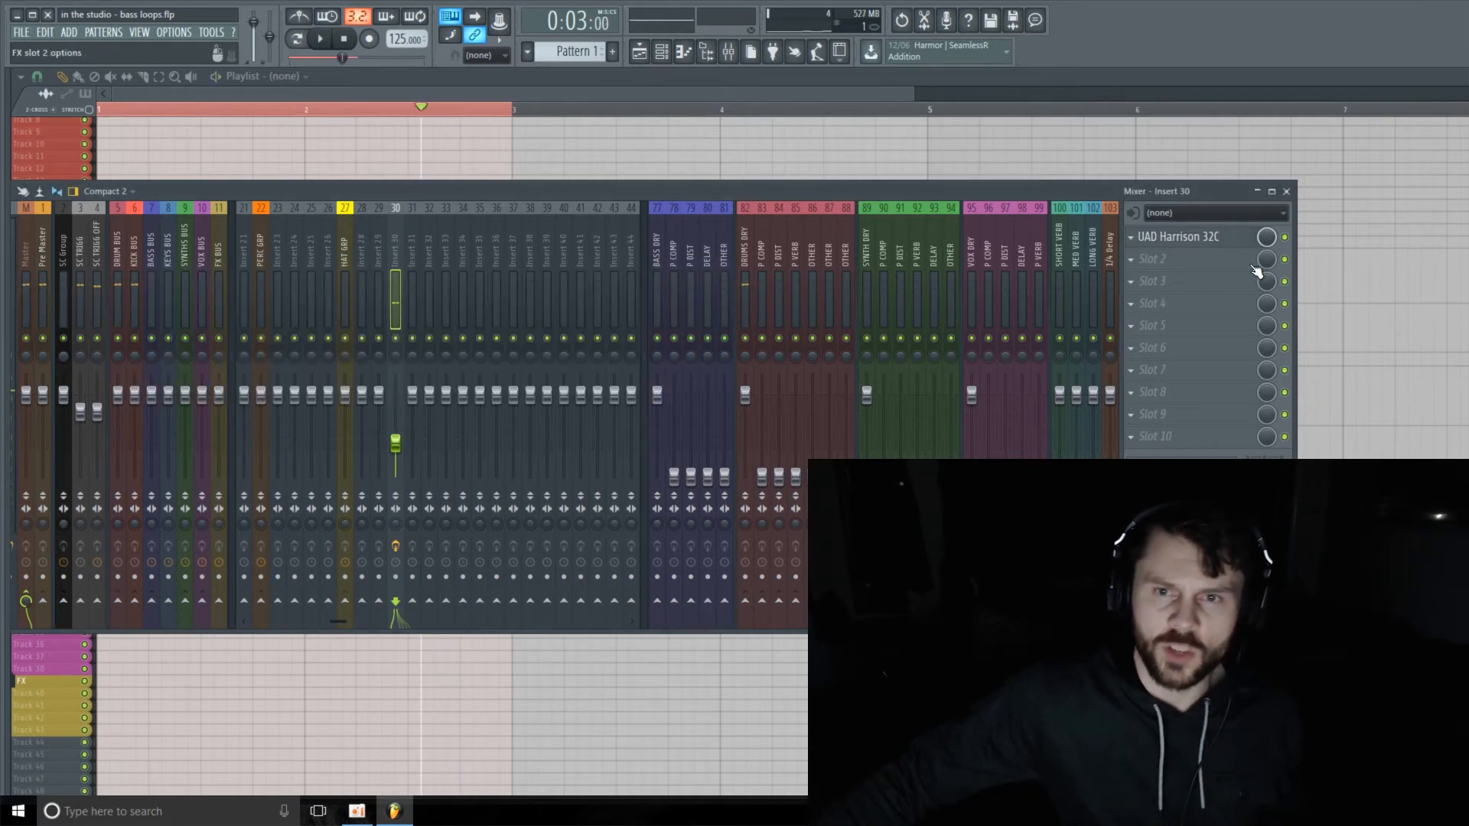
Replace the Harrison EQ on insert 30 with the UAD Moog Multimode Filter and set its cutoff to about 2 kHz
left_click(1139, 242)
mouse_move(1201, 261)
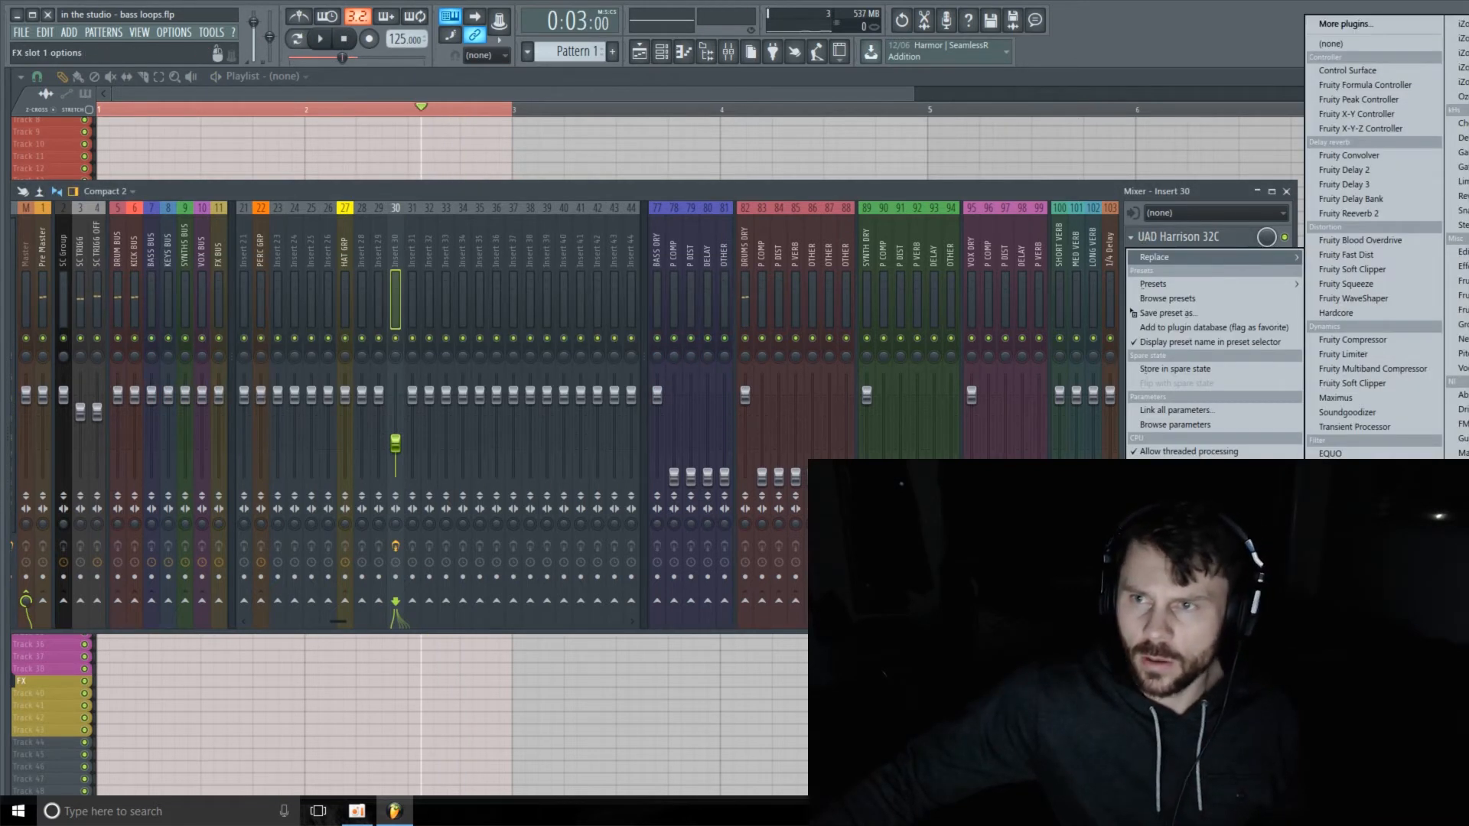
left_click(1460, 551)
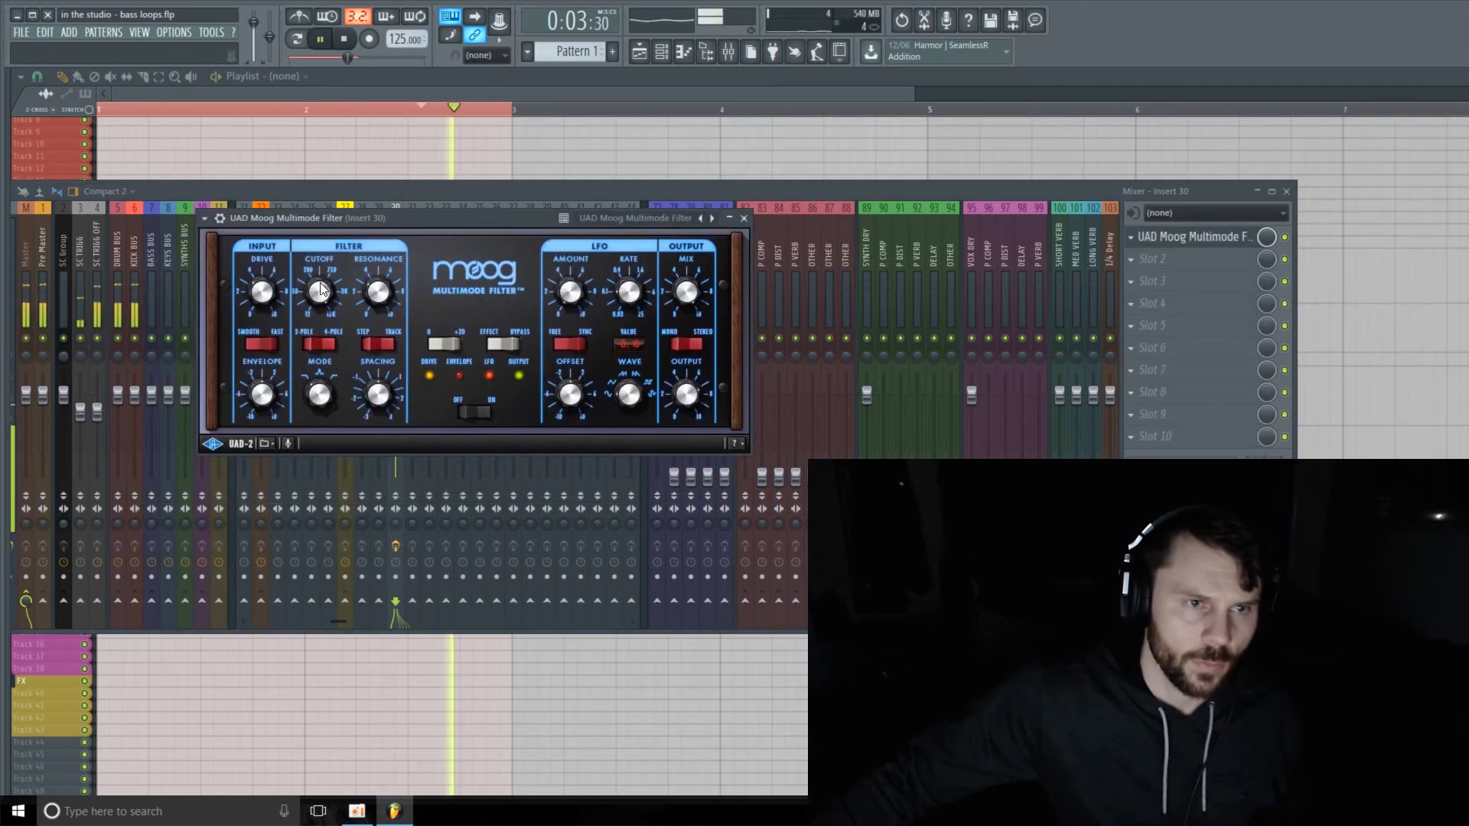
left_click_drag(322, 290, 342, 351)
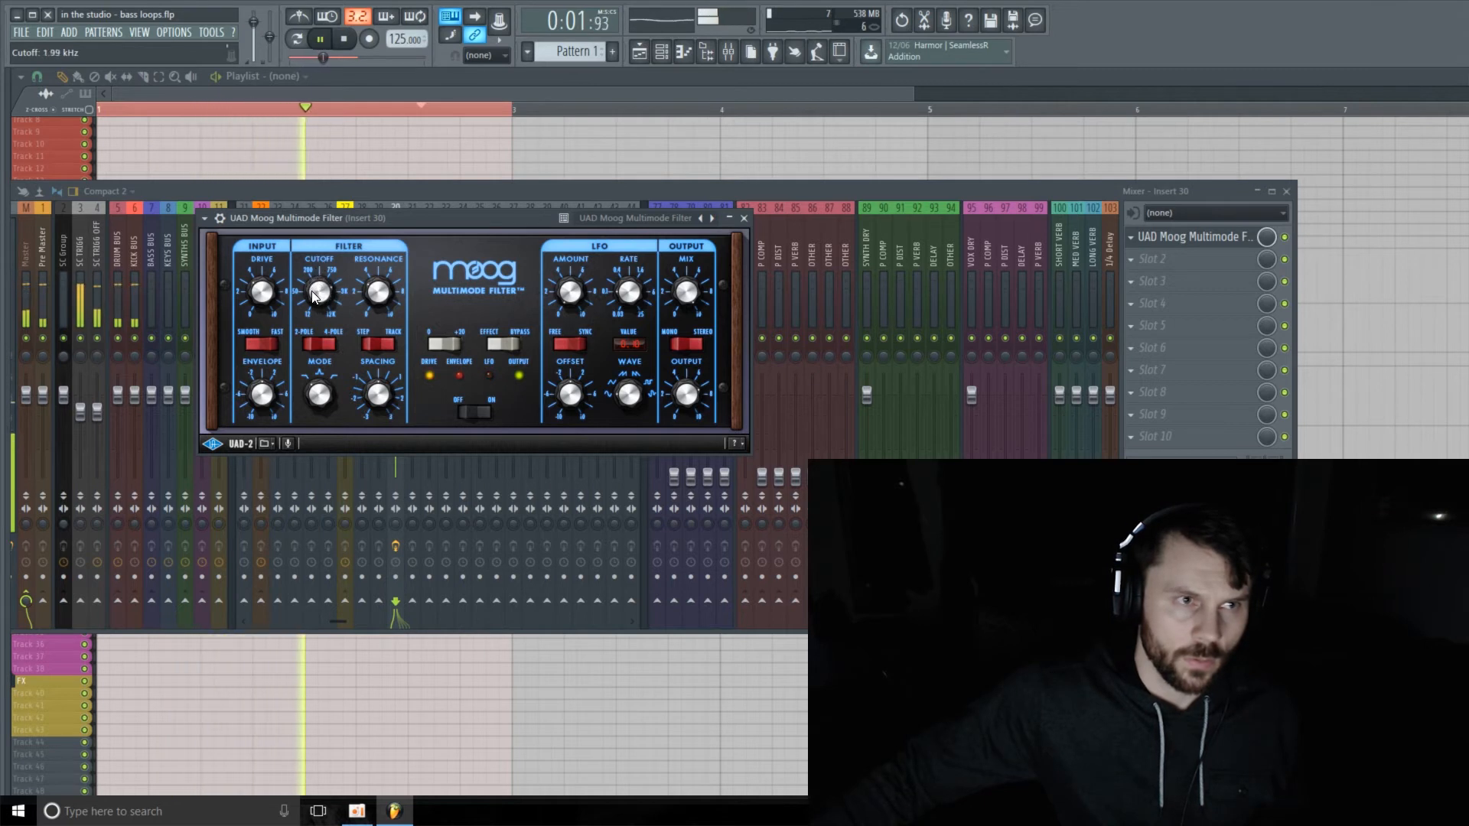
left_click_drag(316, 290, 317, 290)
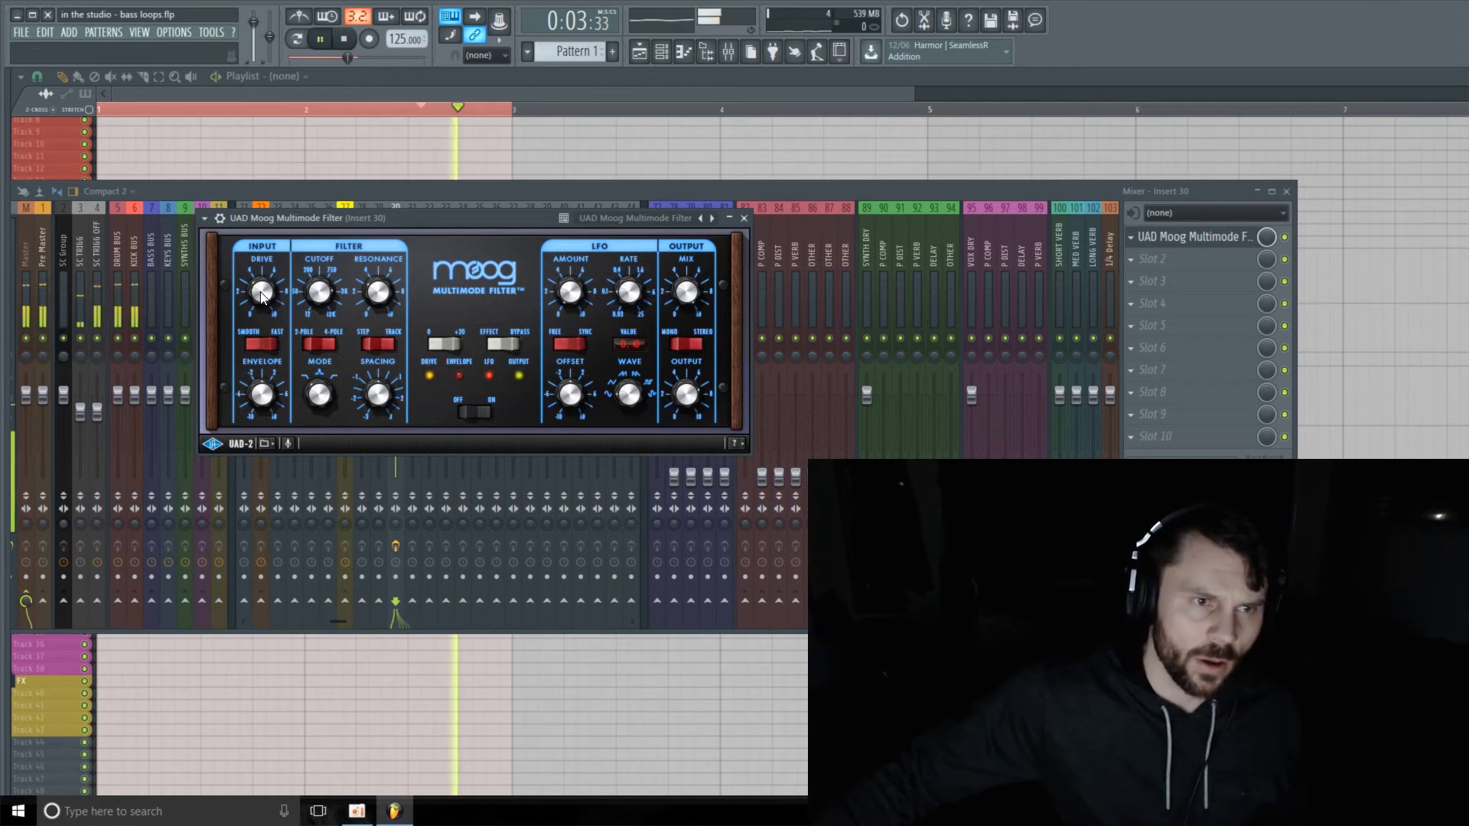
Set the Moog Multimode Filter's drive on insert 30 to about 4.71, then close the plugin window and stop playback
left_click_drag(261, 297, 273, 286)
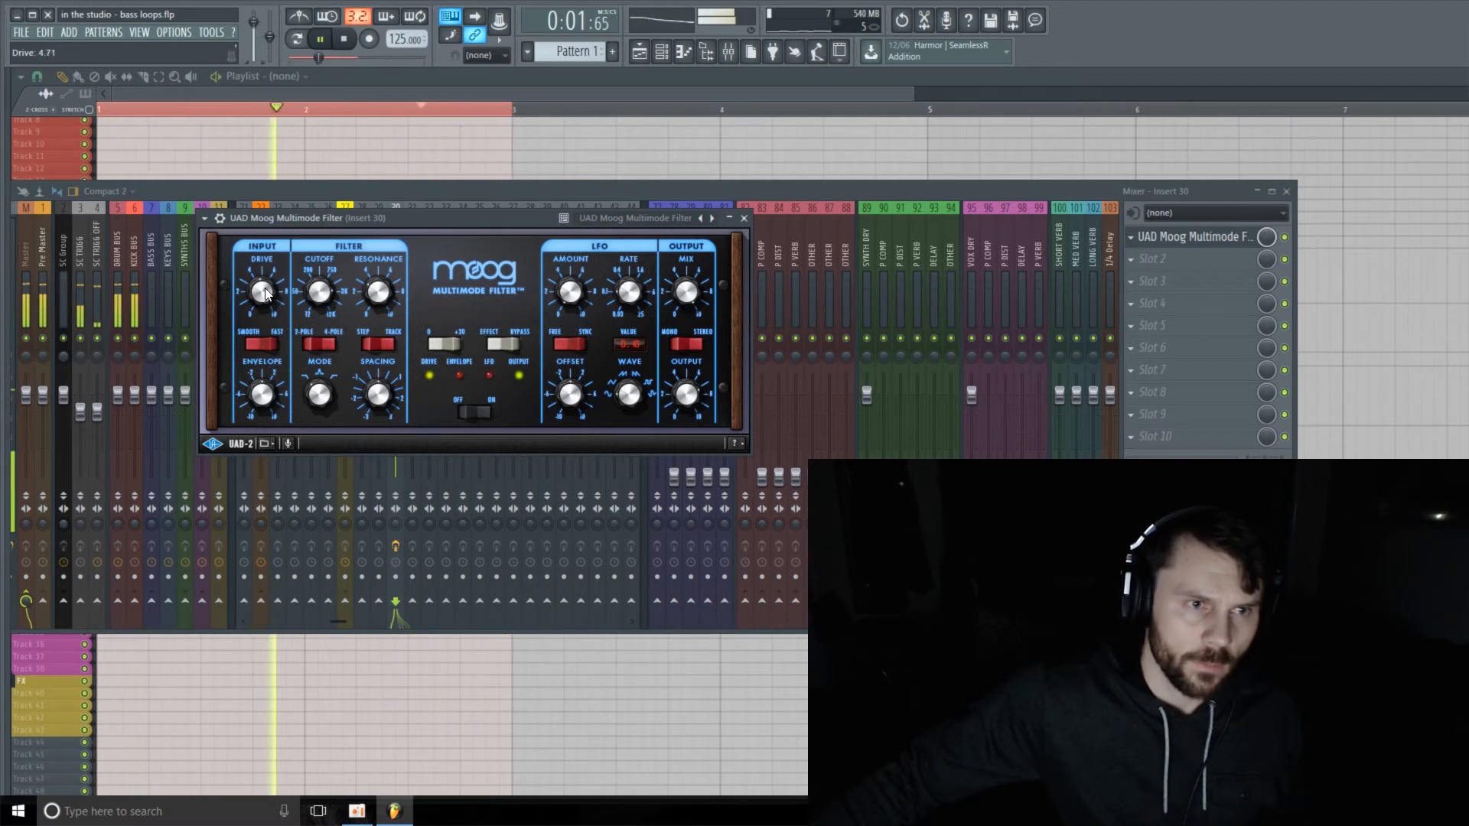
left_click(743, 218)
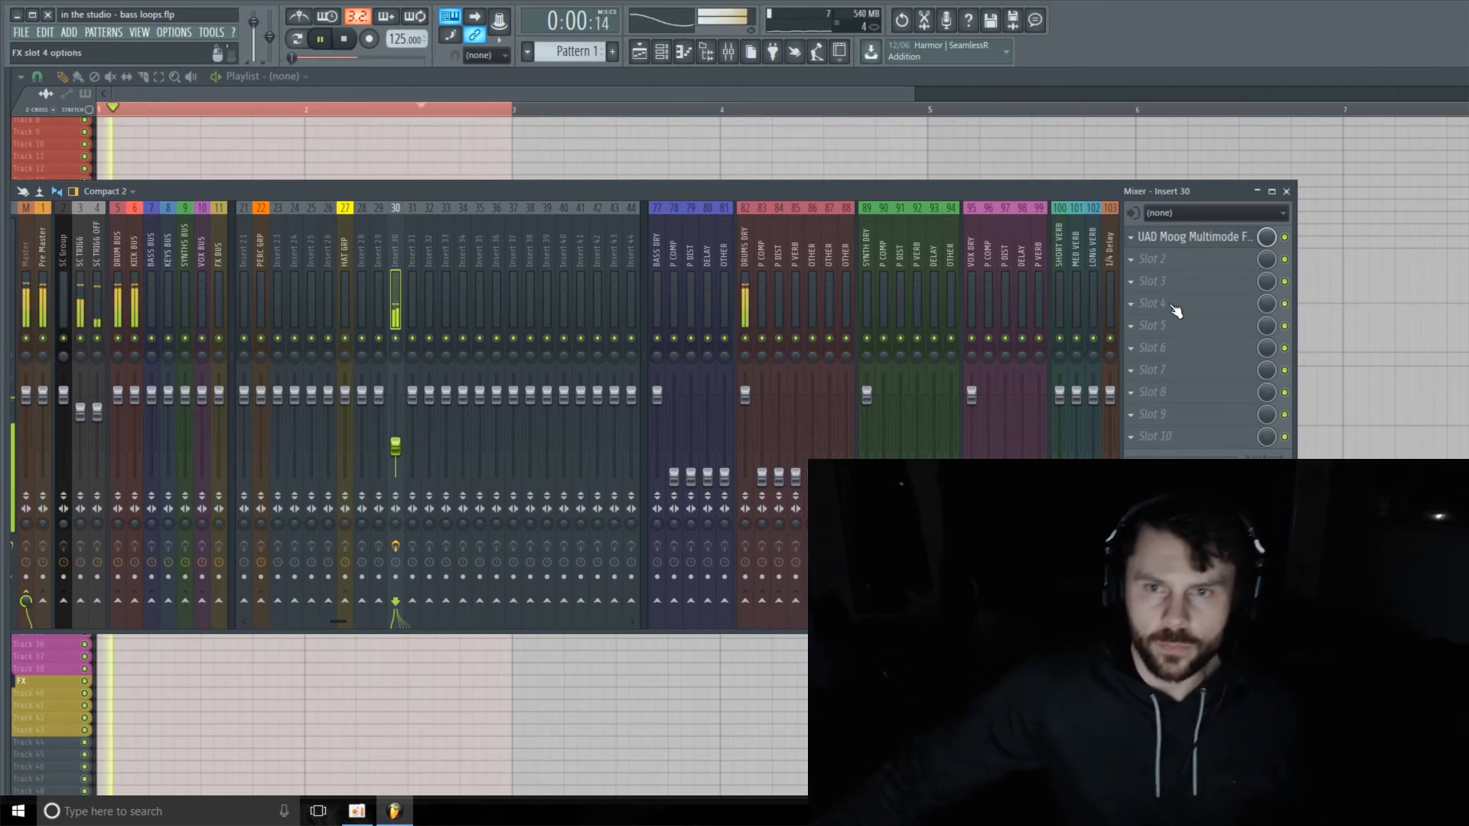
key("space")
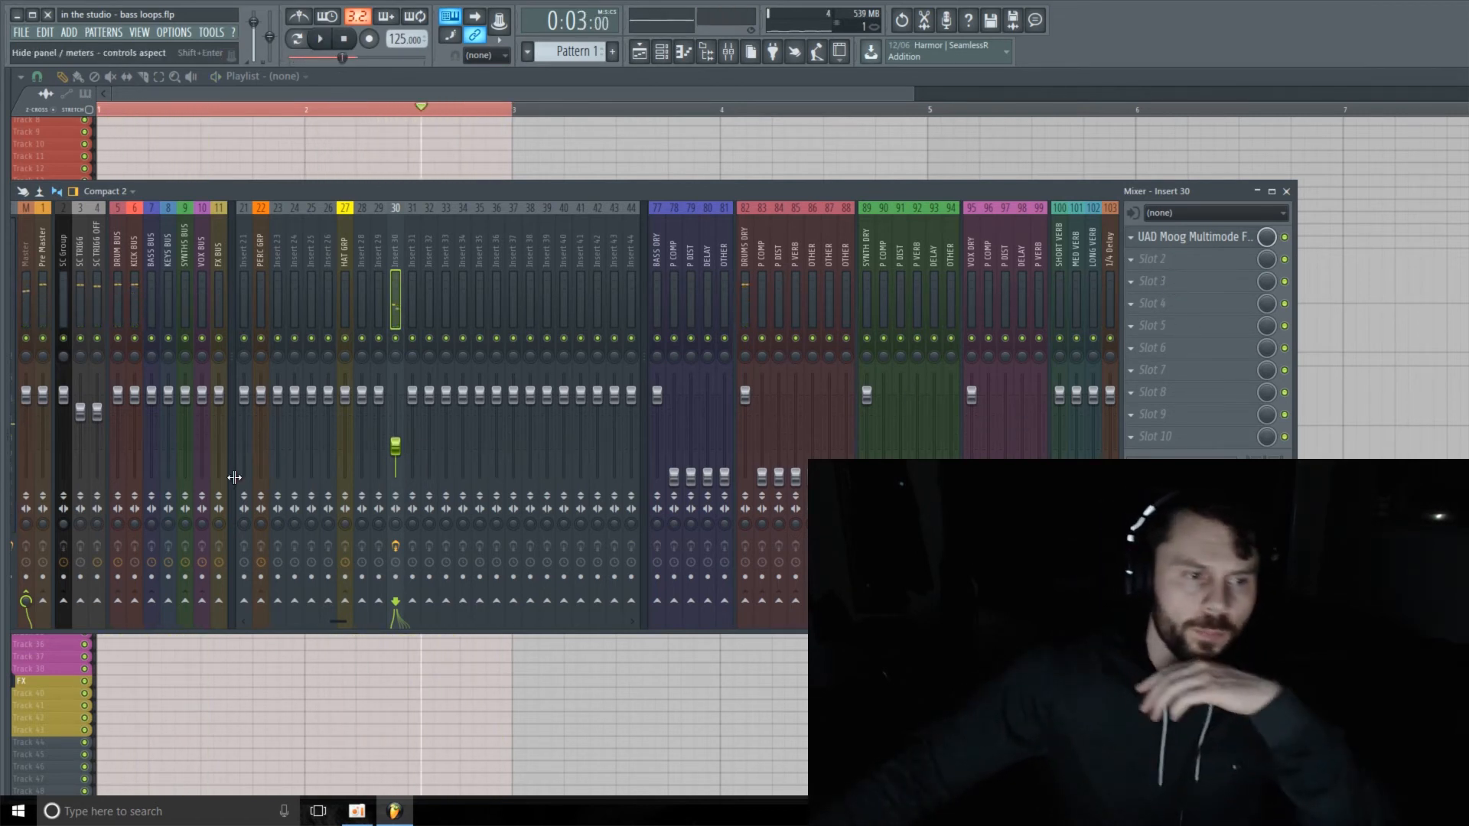
Load the Replika delay into slot 2 of insert 30 and position its window above the mixer channels
left_click_drag(520, 190, 557, 179)
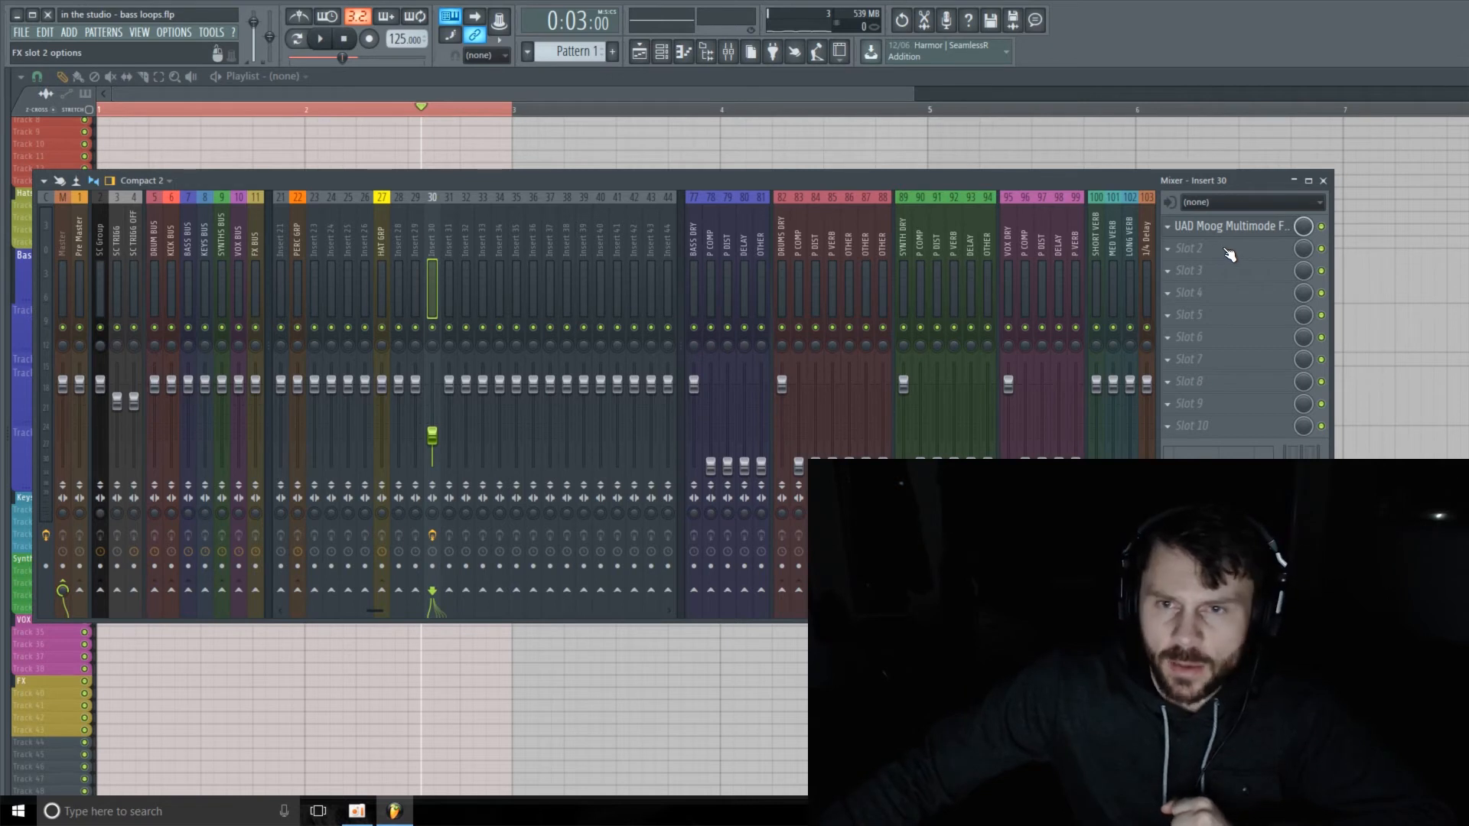
left_click(1221, 250)
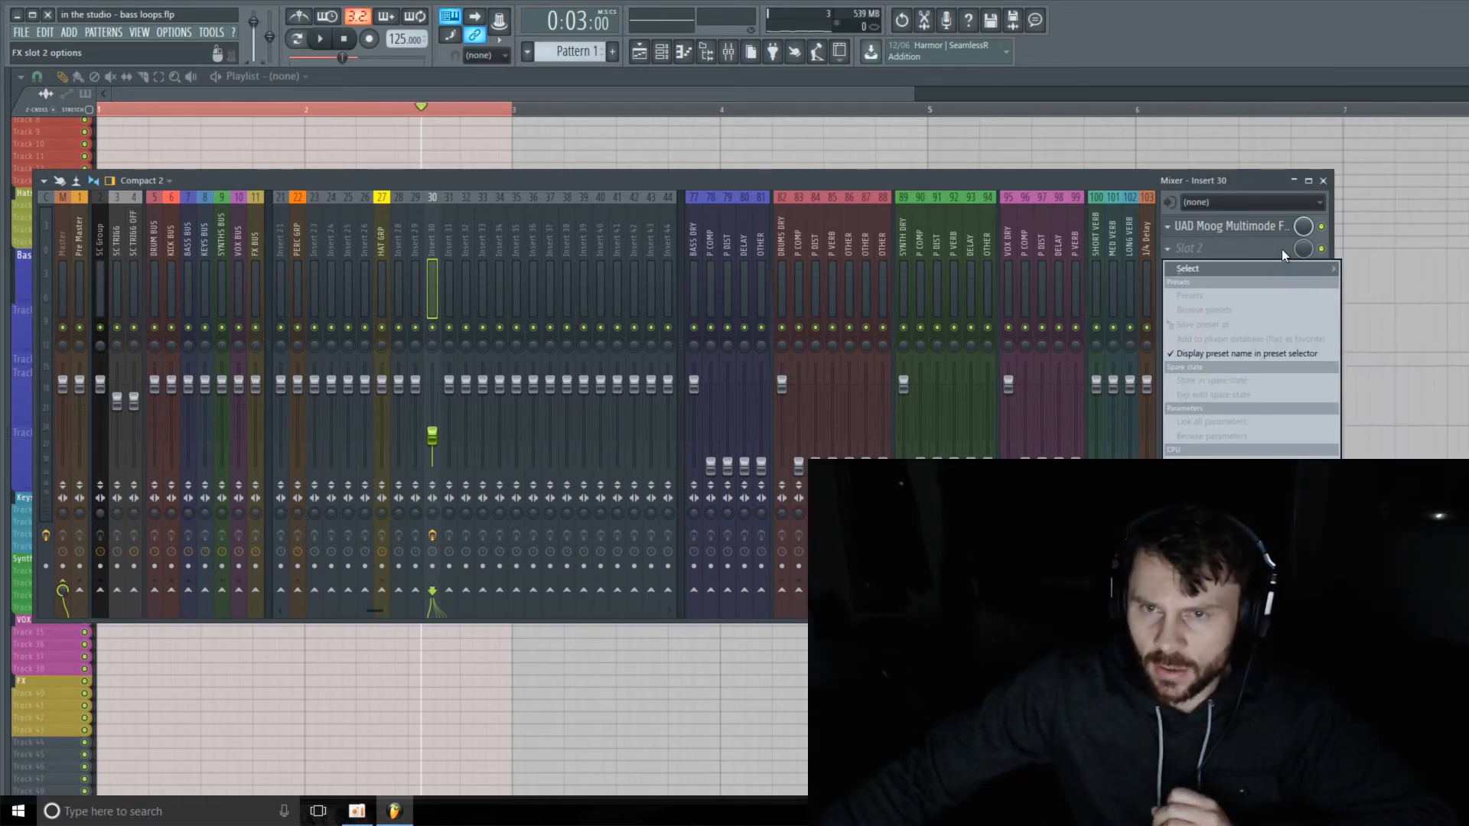
mouse_move(1293, 267)
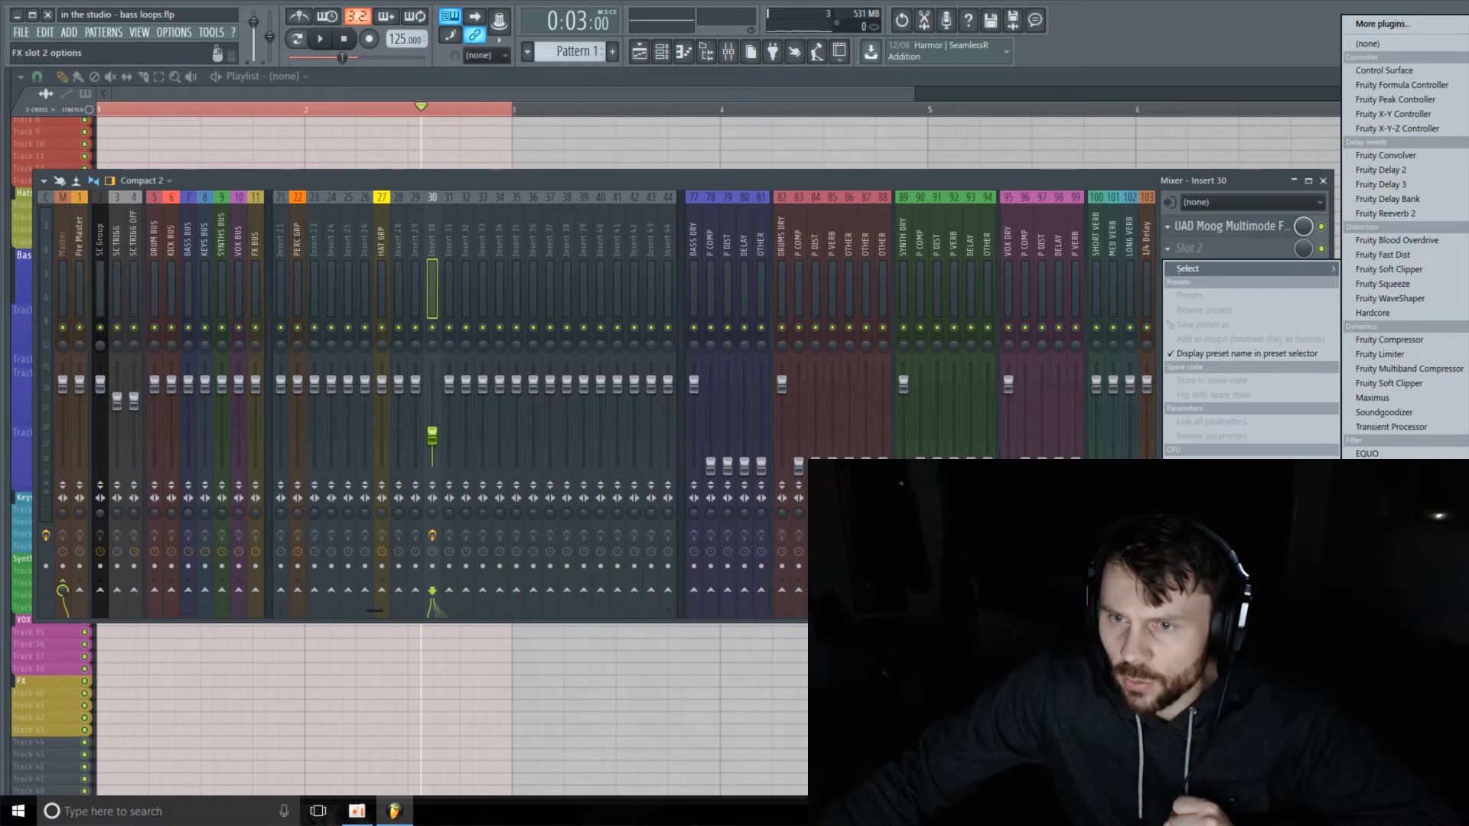
left_click(1378, 651)
left_click_drag(506, 288, 488, 181)
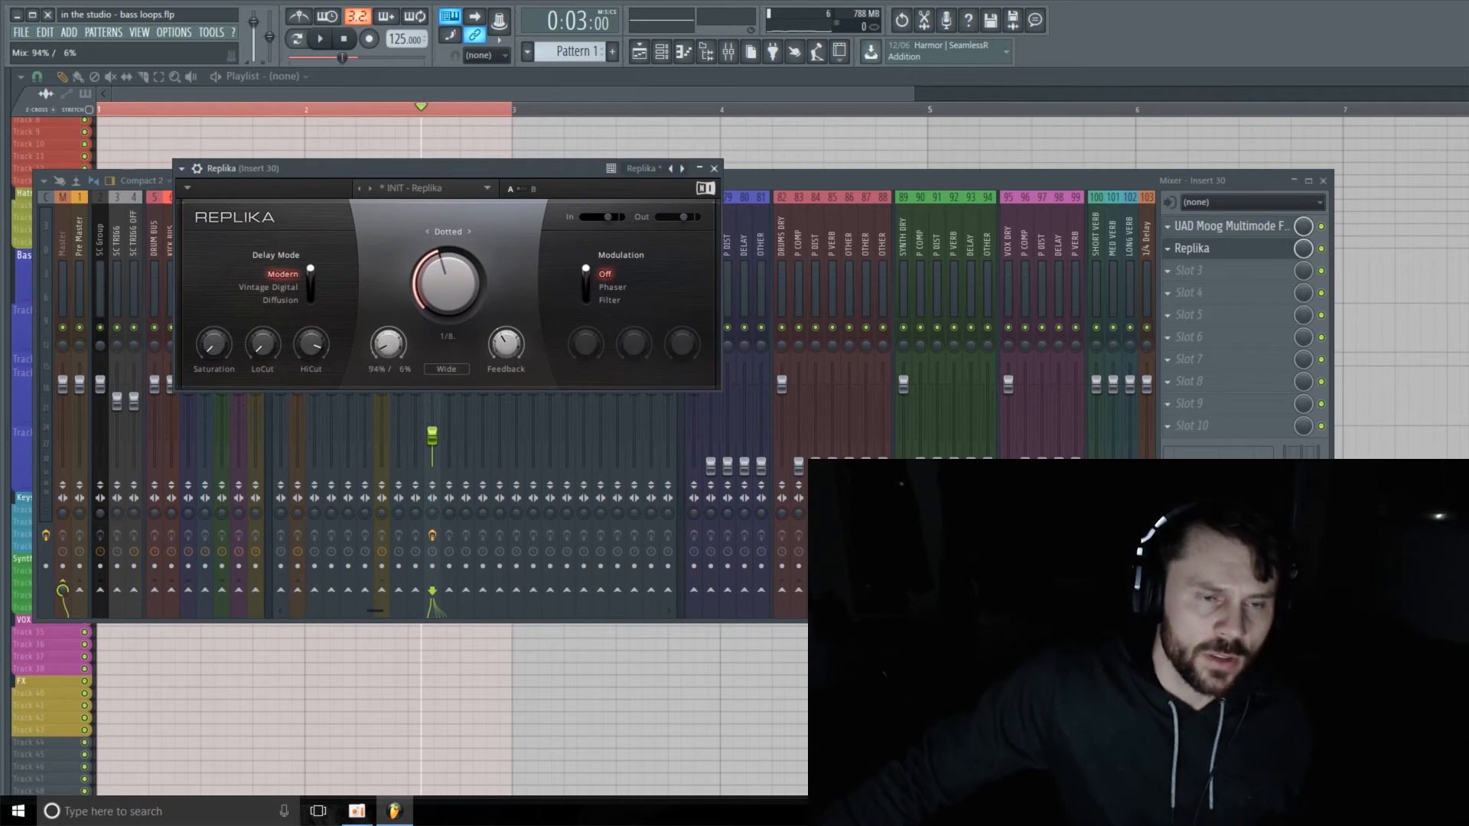
During playback, set Replika's mix to about 92% dry and 8% wet and lower its feedback slightly
left_click_drag(390, 348, 390, 344)
key("space")
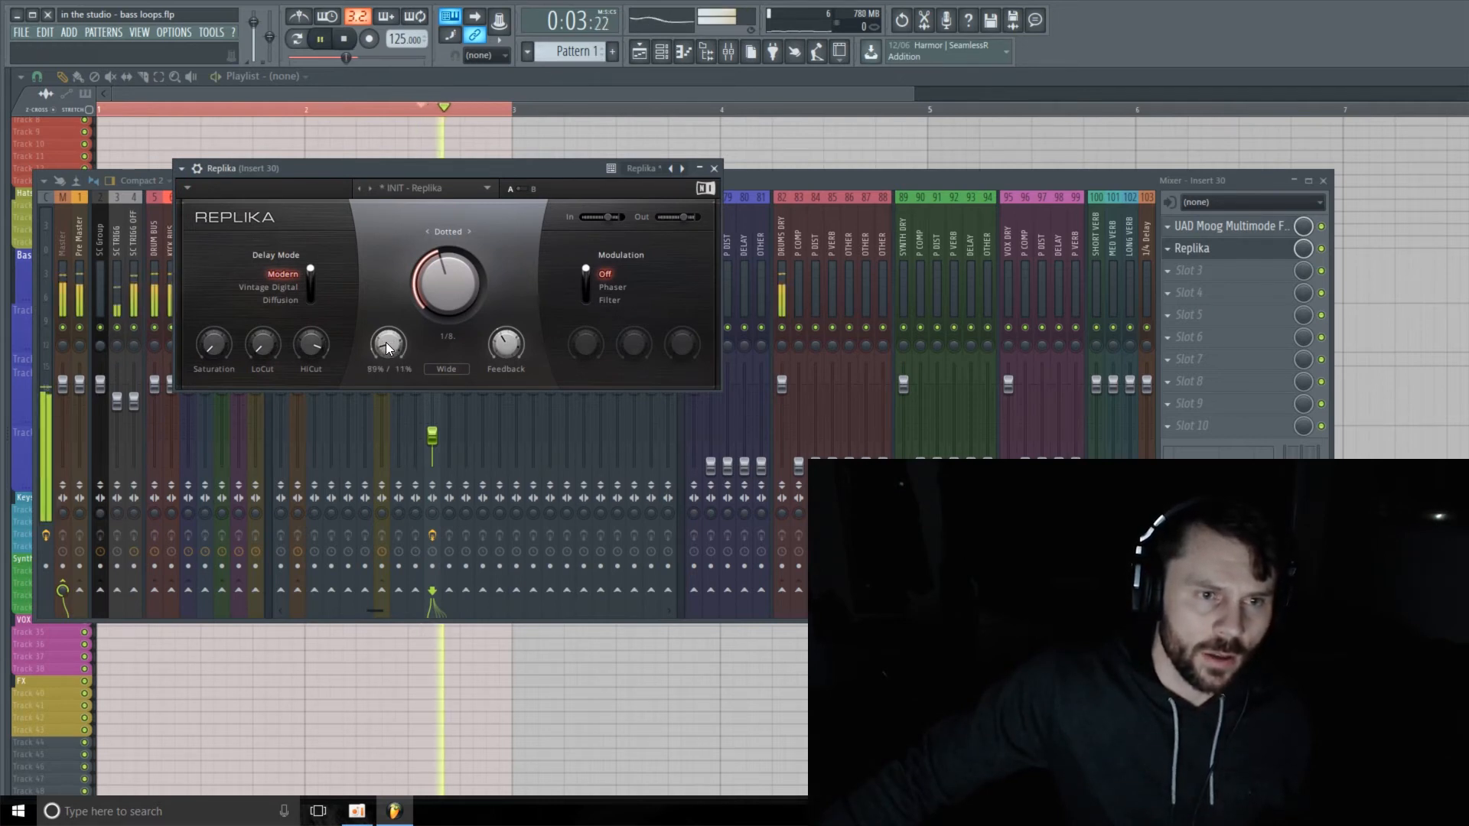
left_click_drag(507, 347, 507, 355)
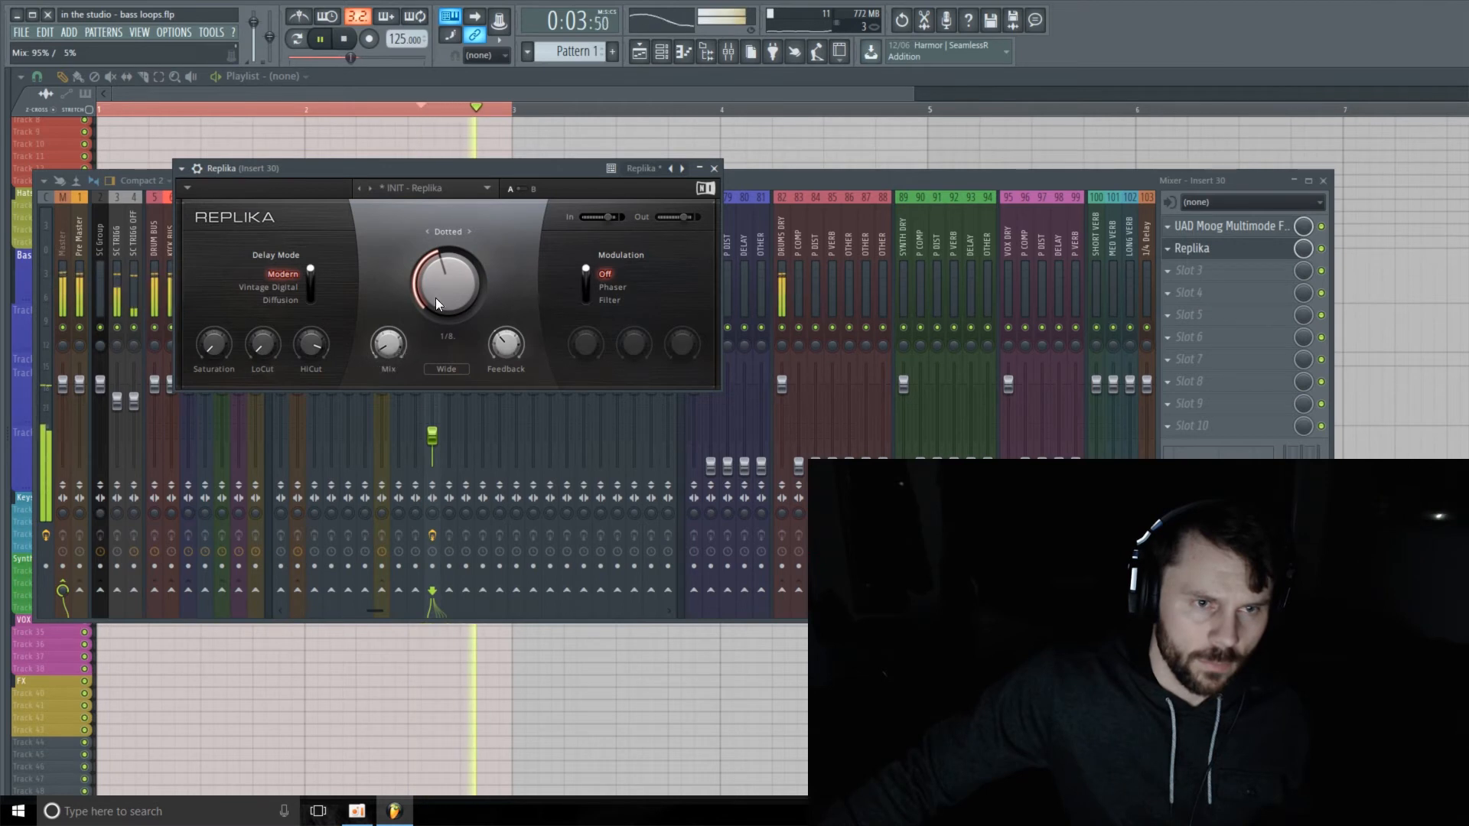
left_click_drag(389, 346, 388, 337)
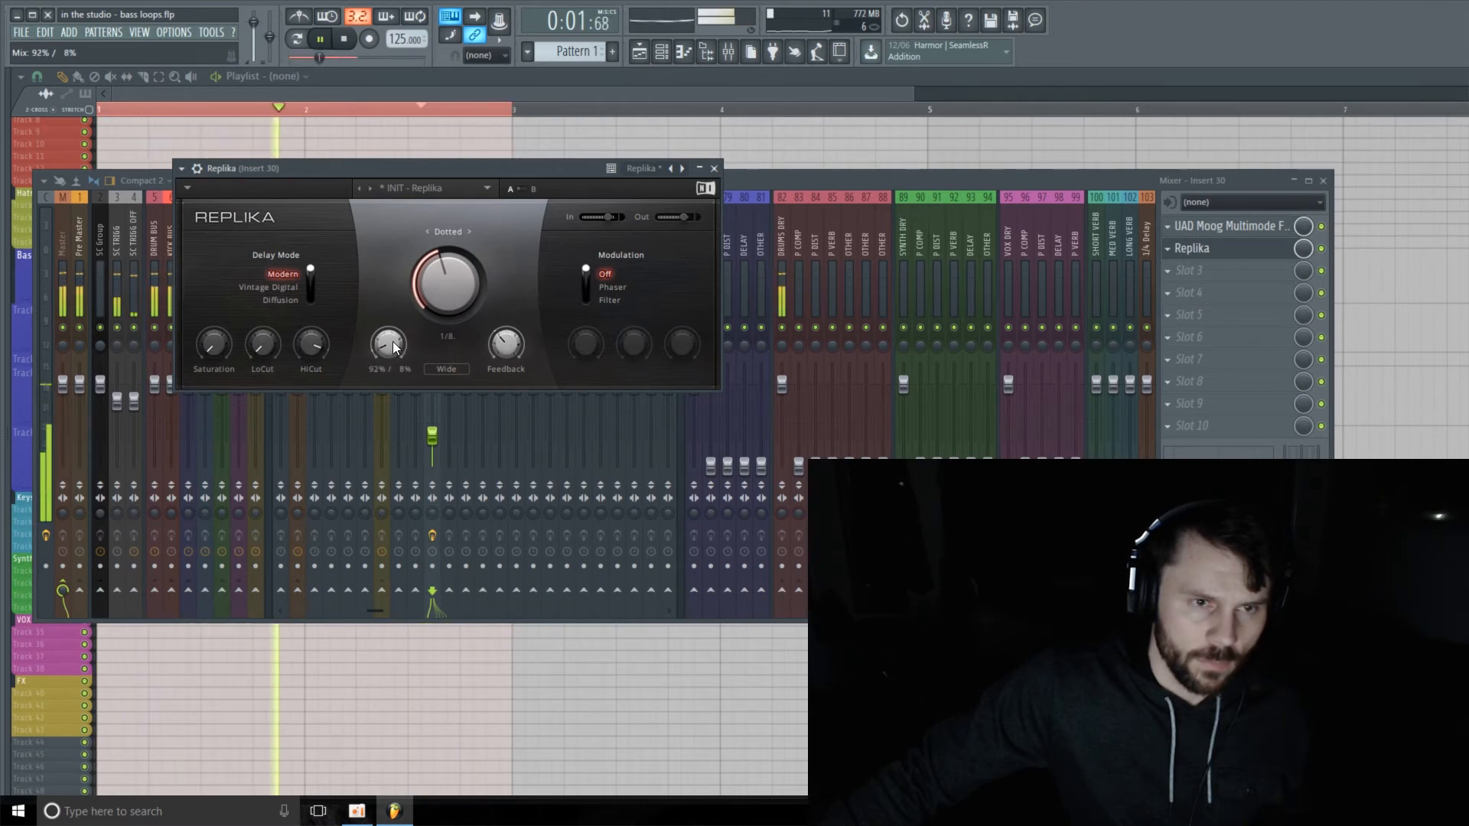
Set Replika's low cut to 200 Hz and increase its saturation while listening to the loop
left_click_drag(208, 342, 208, 314)
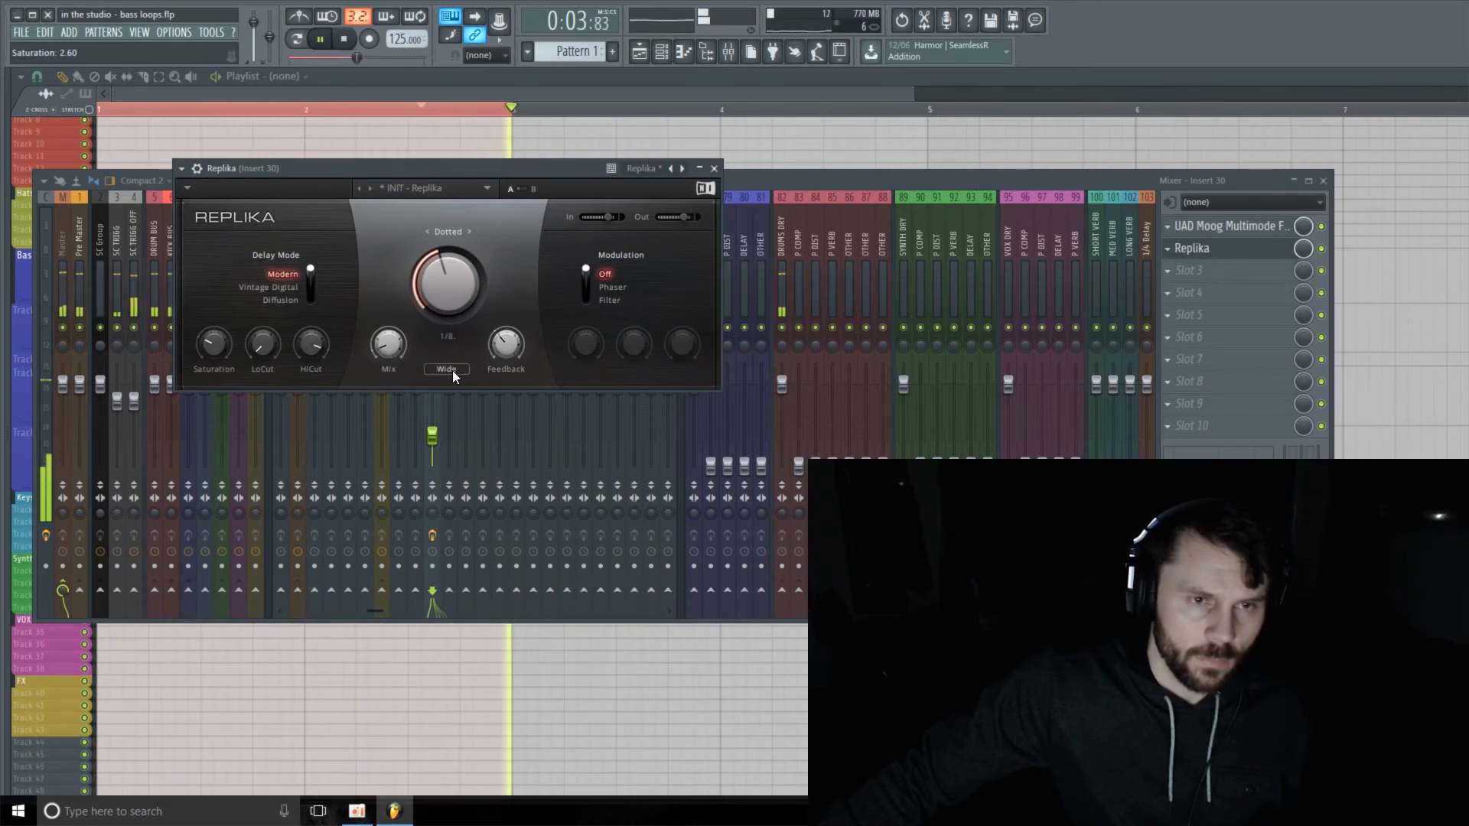
left_click_drag(263, 344, 263, 276)
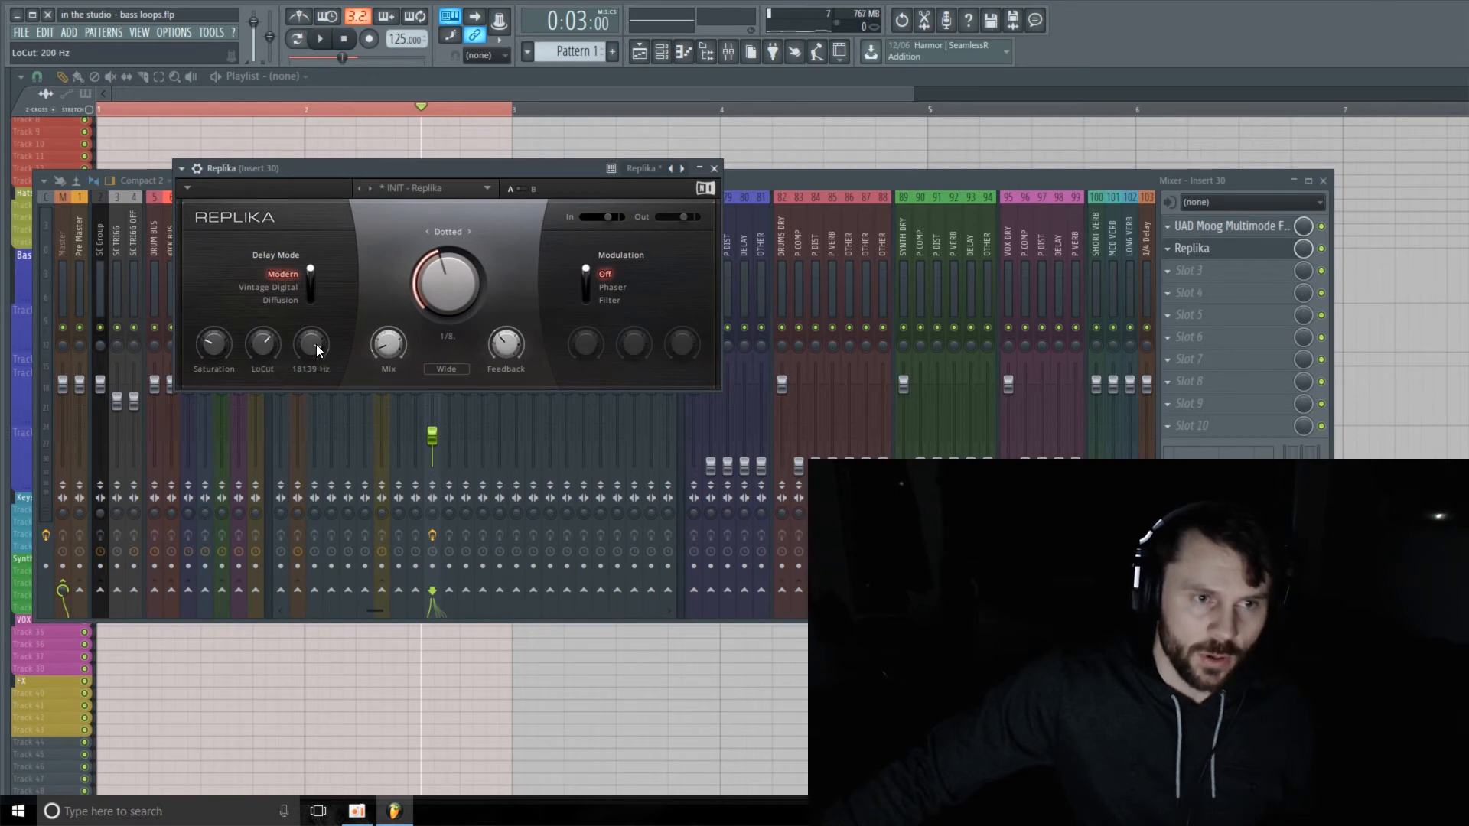
key("space")
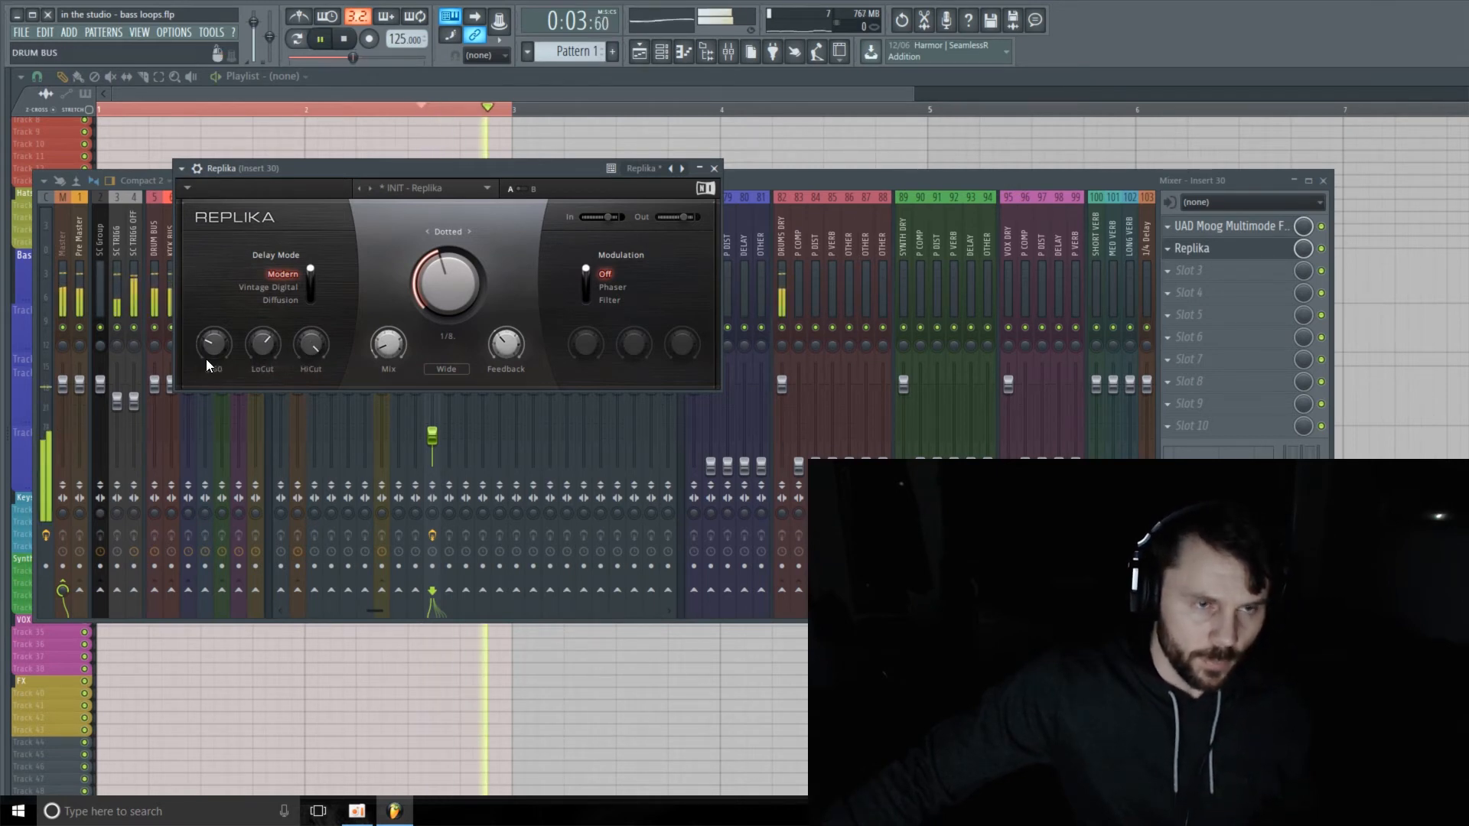
mouse_move(205, 360)
left_mouse_down()
mouse_move(205, 337)
mouse_move(205, 351)
left_mouse_up()
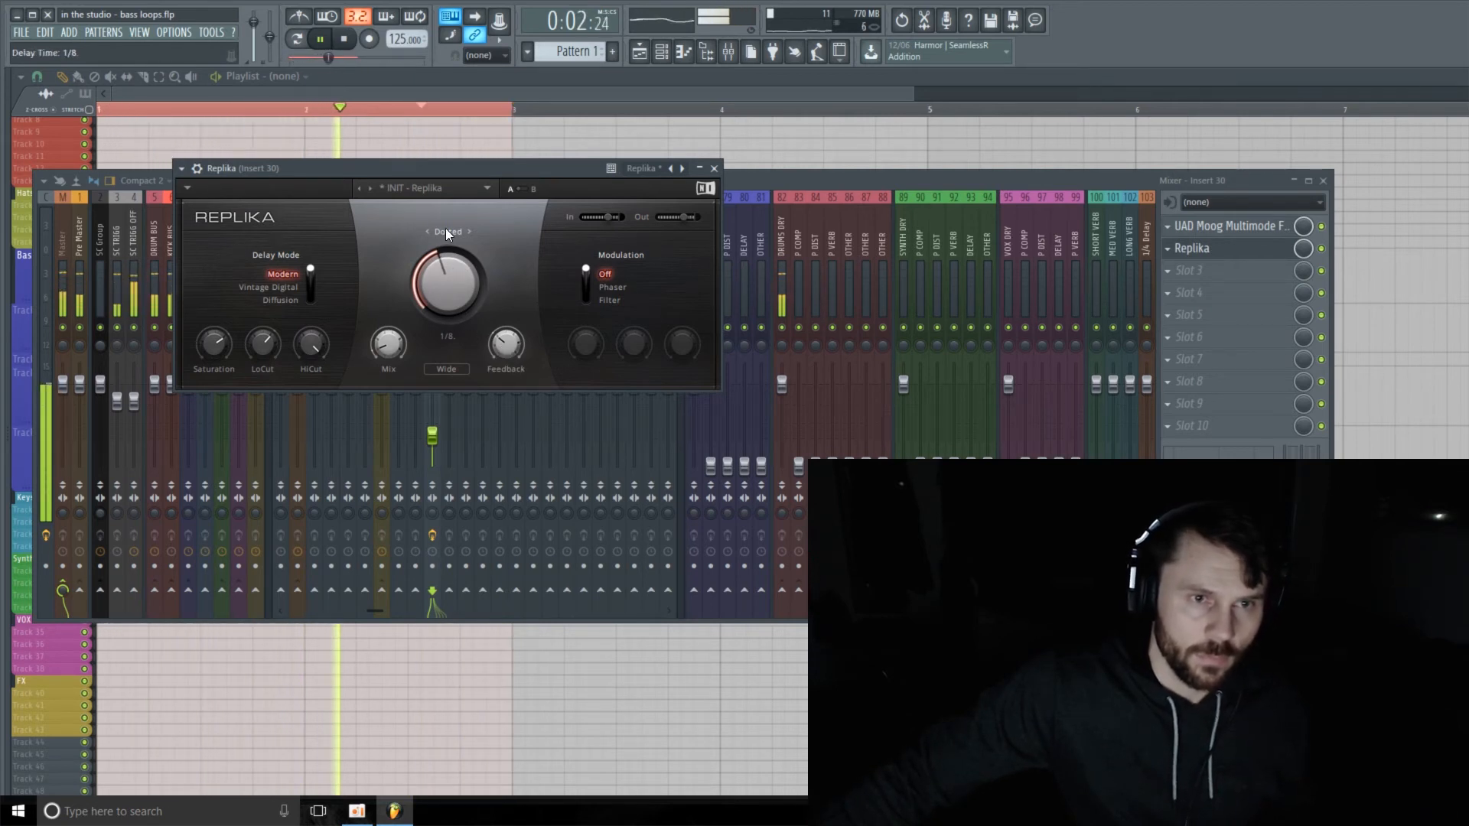
Try Replika's straight delay timing at 1/16 and 1/8 with different feedback amounts
left_click(470, 232)
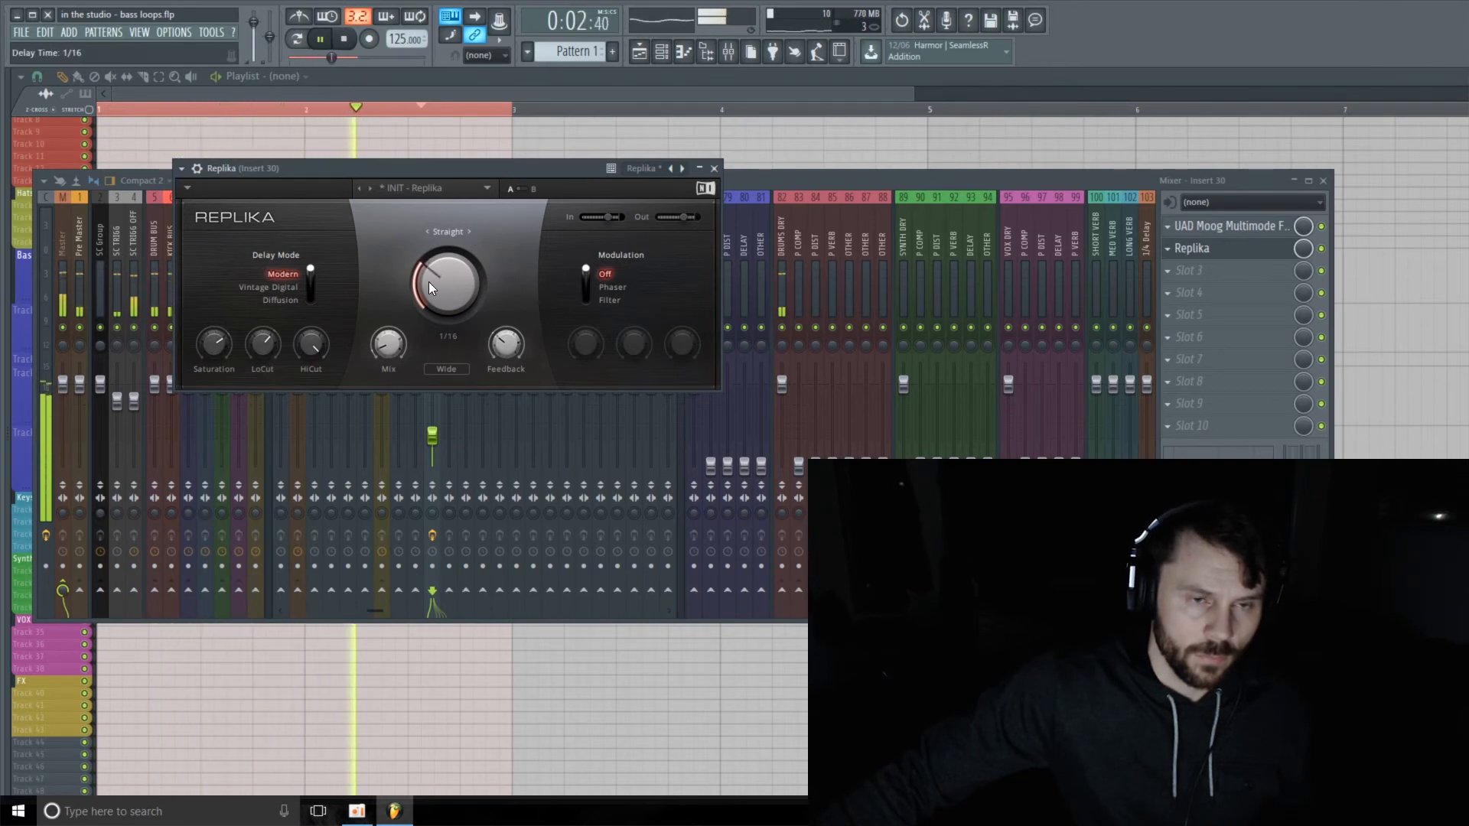
left_click_drag(517, 345, 517, 313)
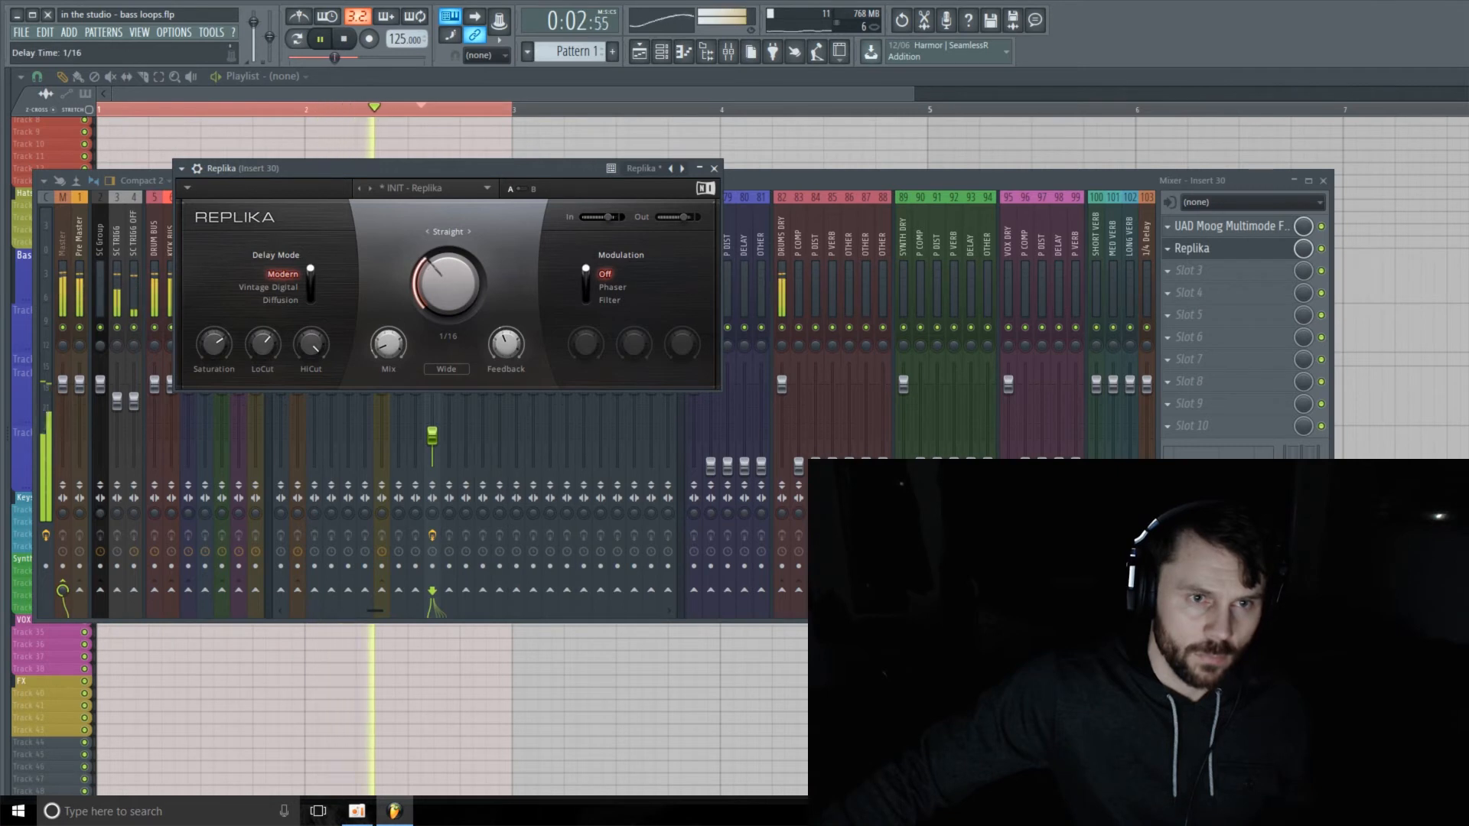
left_click_drag(431, 289, 432, 269)
mouse_move(506, 346)
left_mouse_down()
mouse_move(507, 315)
mouse_move(507, 352)
left_mouse_up()
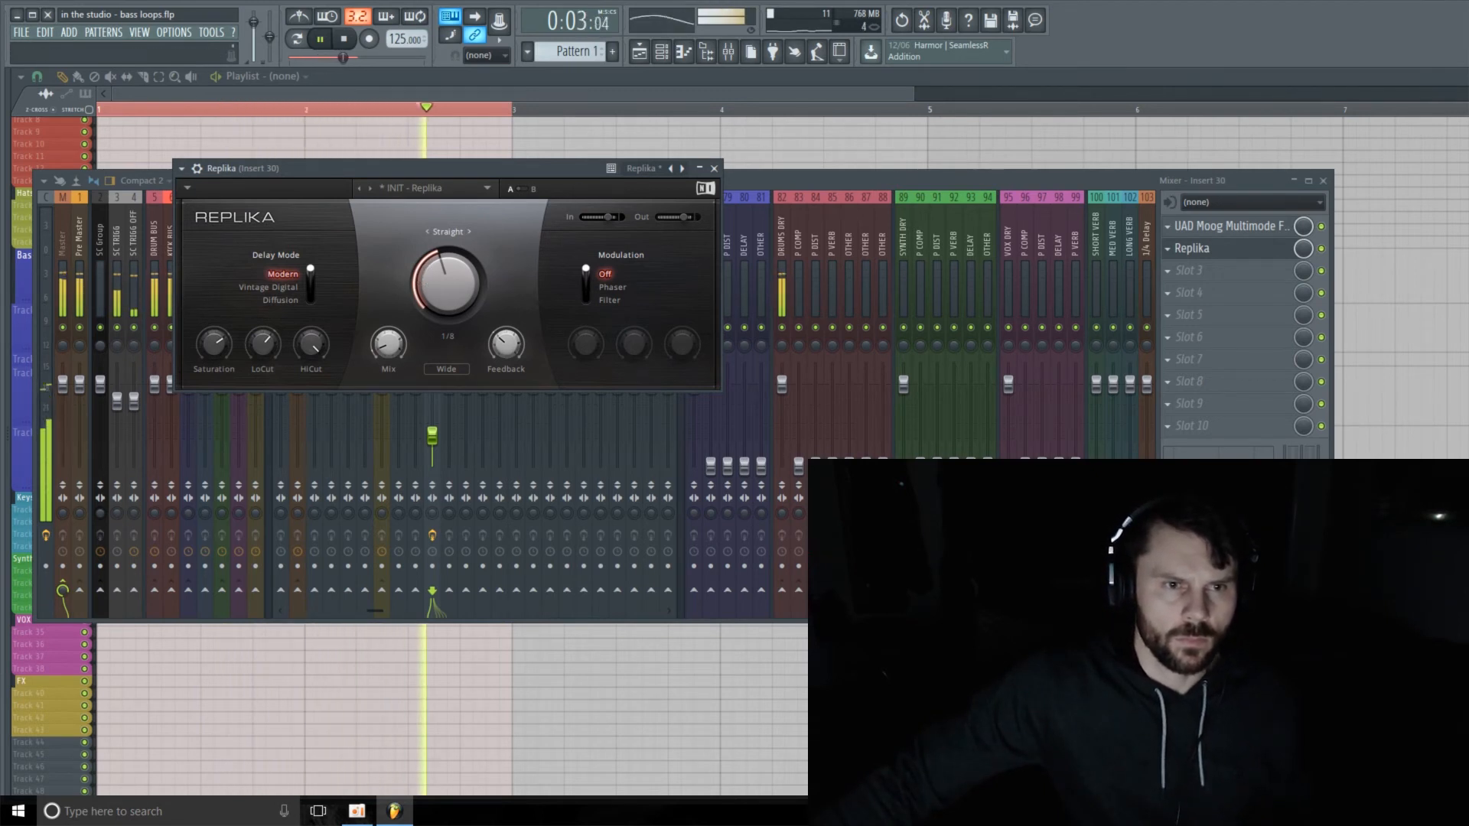
left_click_drag(434, 281, 434, 299)
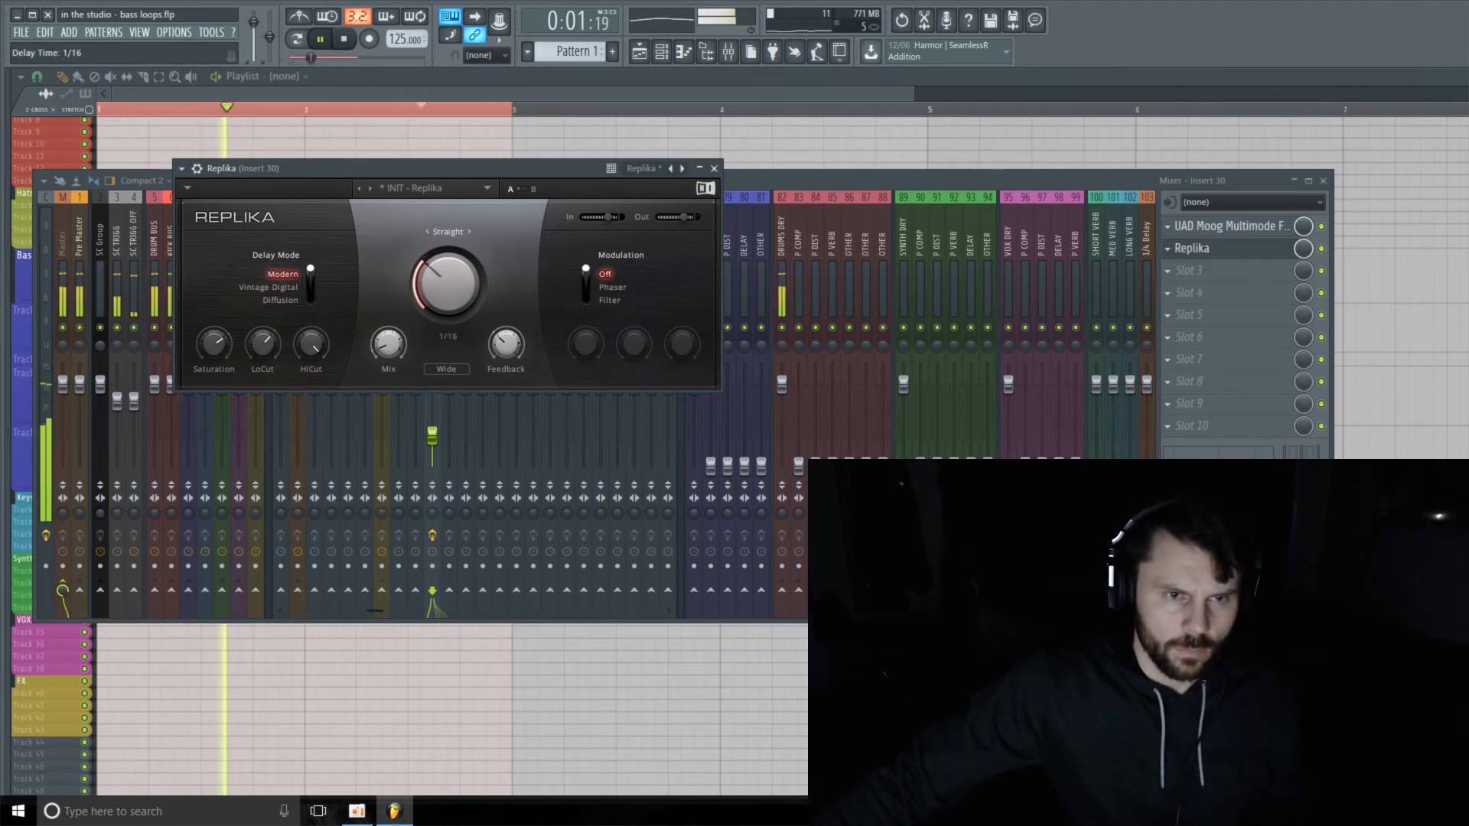
With Replika on a dotted 1/8 delay, lower its wet mix slightly, set saturation to about 2.45, and stop playback
key("space")
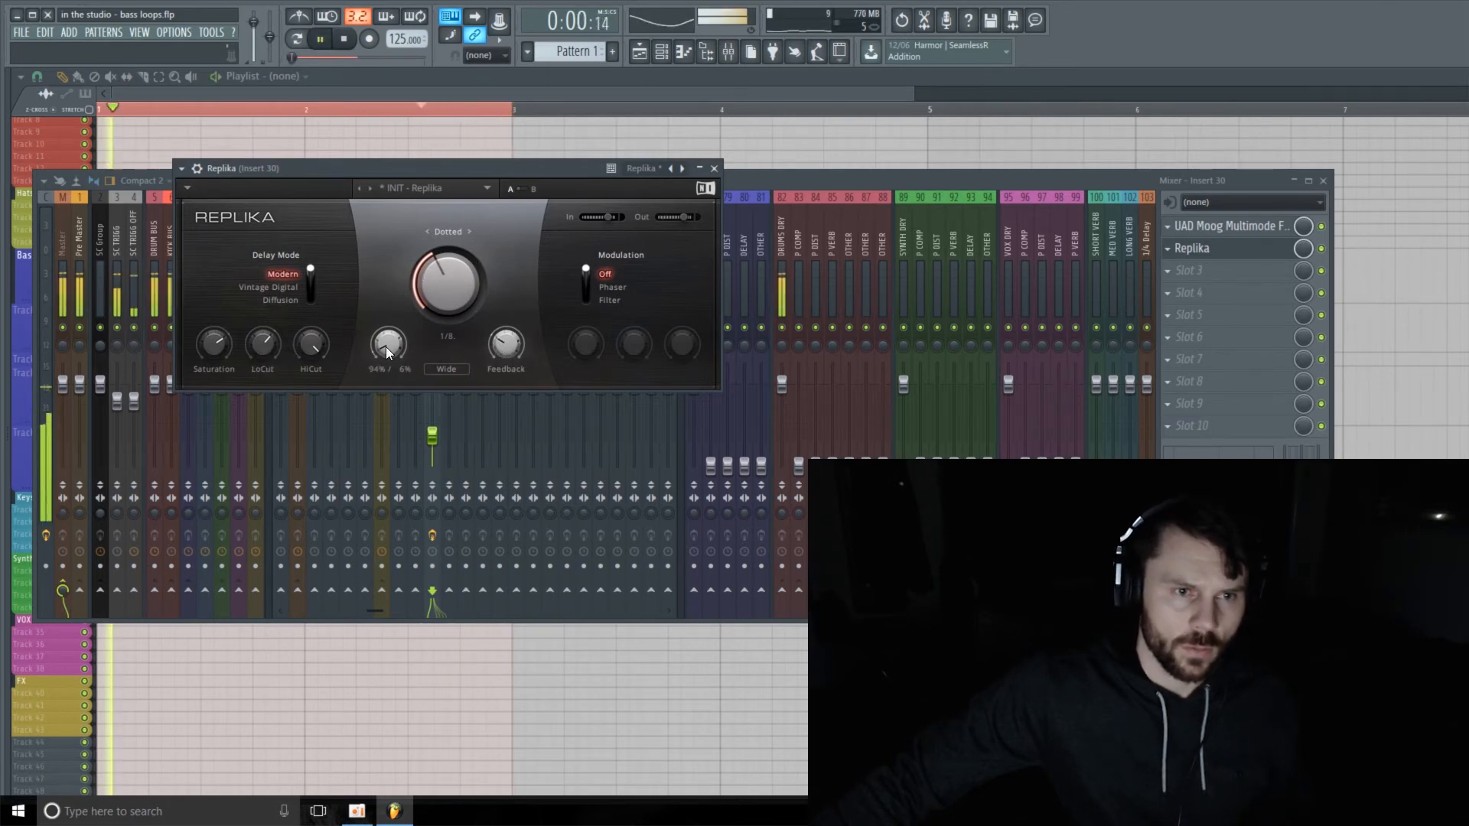
left_click_drag(386, 347, 386, 352)
left_click_drag(214, 346, 215, 351)
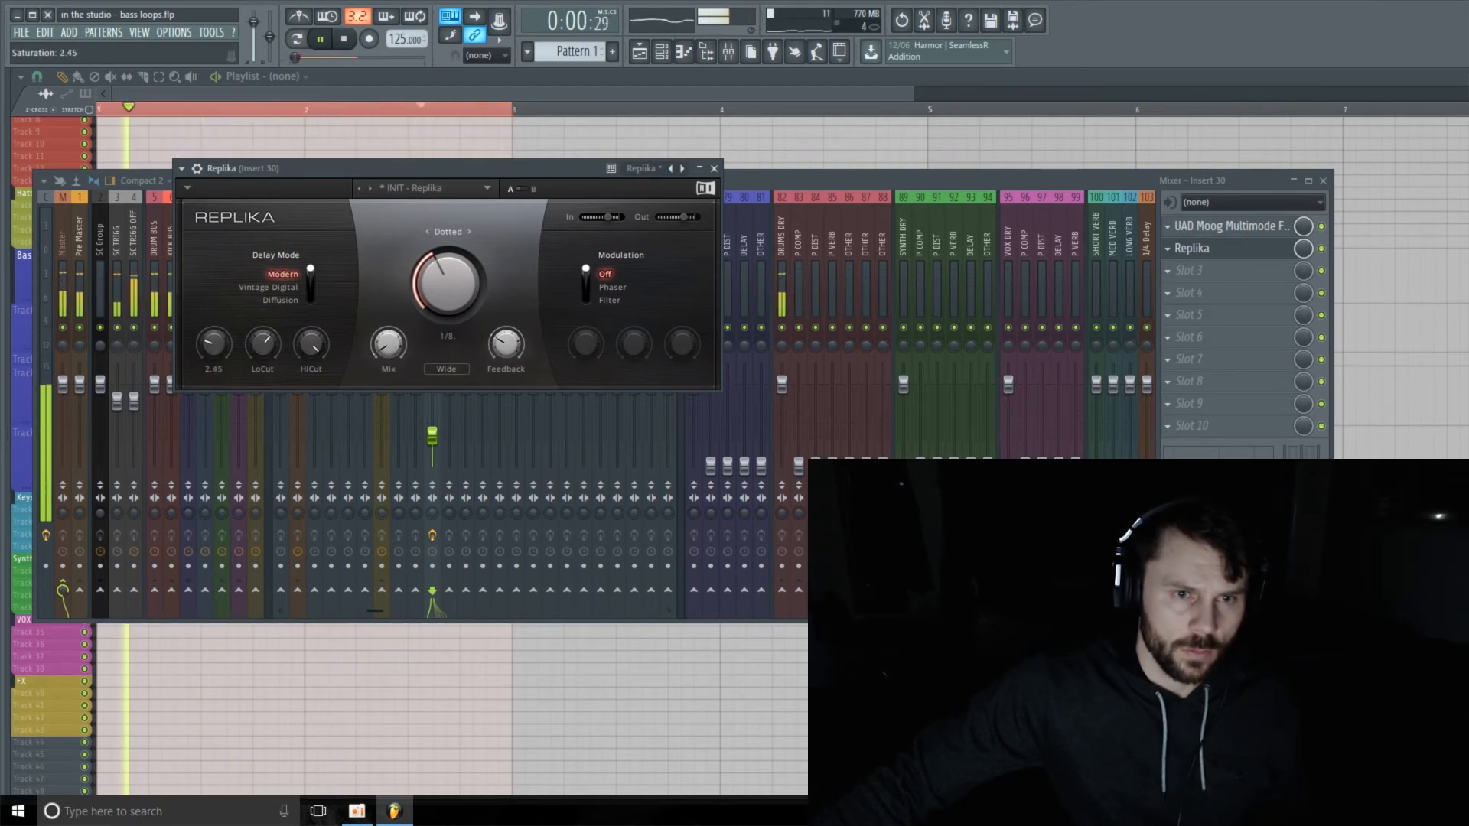
left_click(1324, 250)
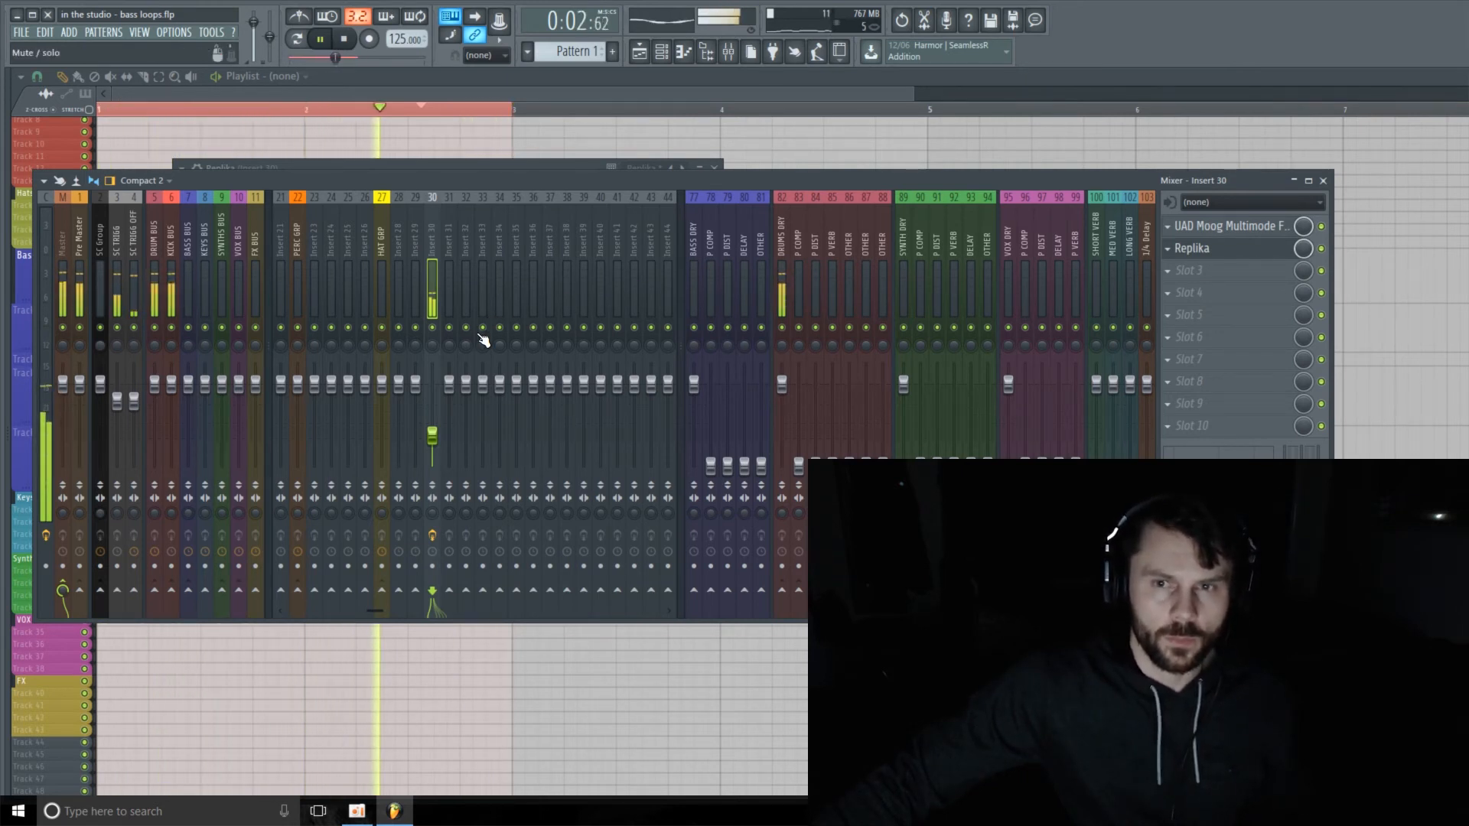
key("space")
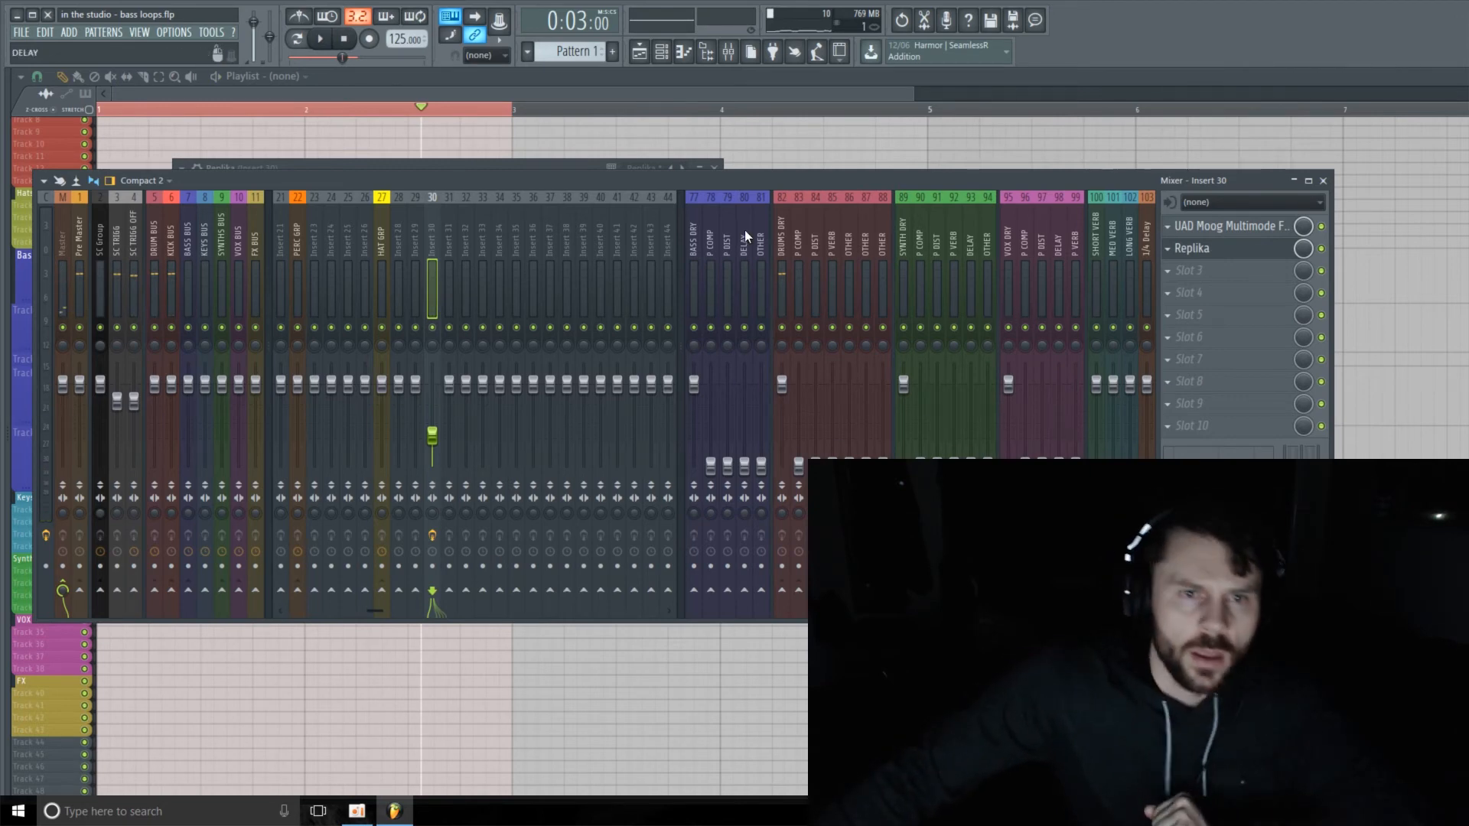
Play the loop to check the bass with the Replika delay, repositioning the mixer window
left_click_drag(632, 181, 643, 290)
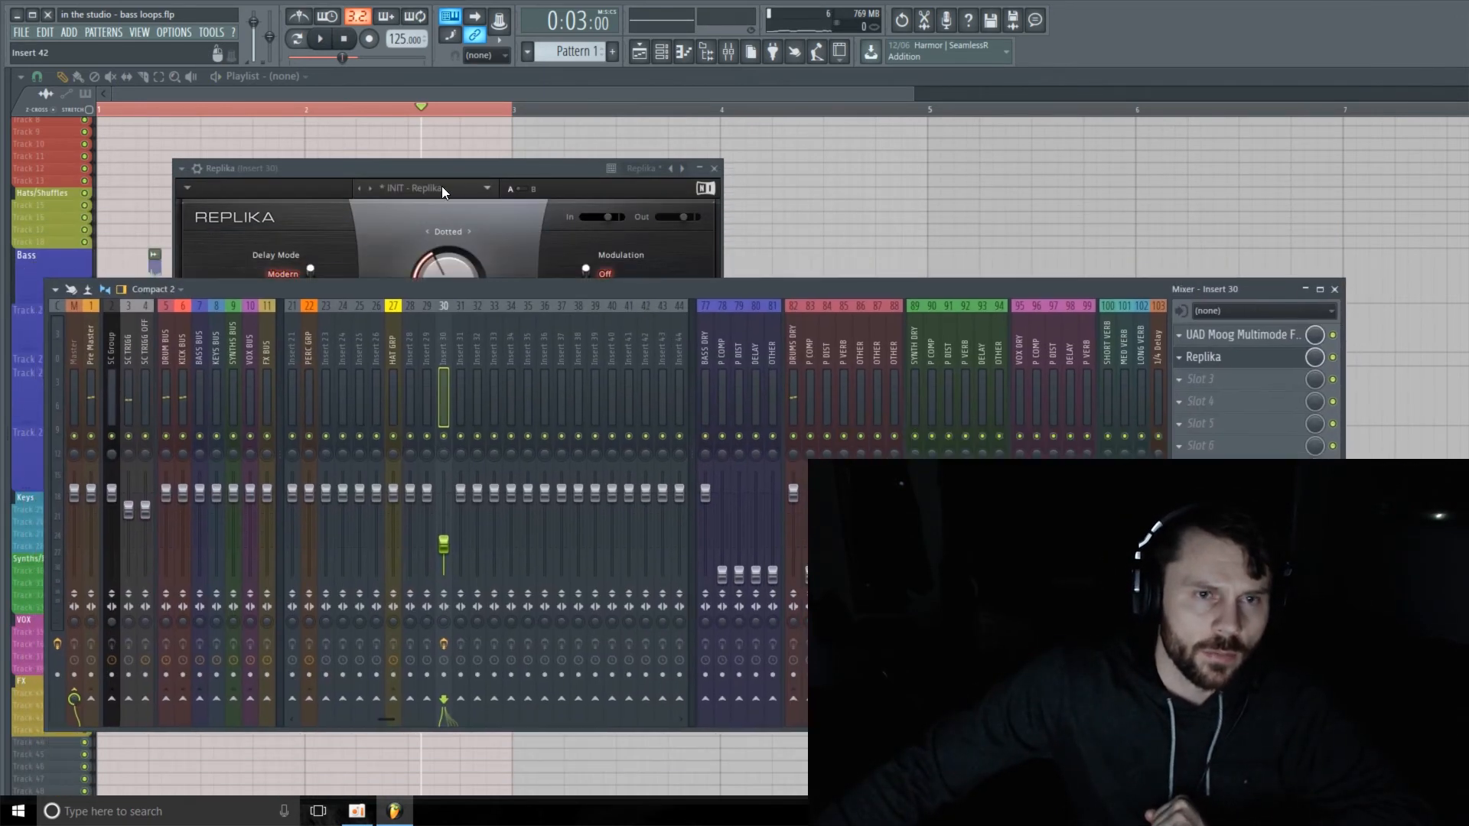
key("space")
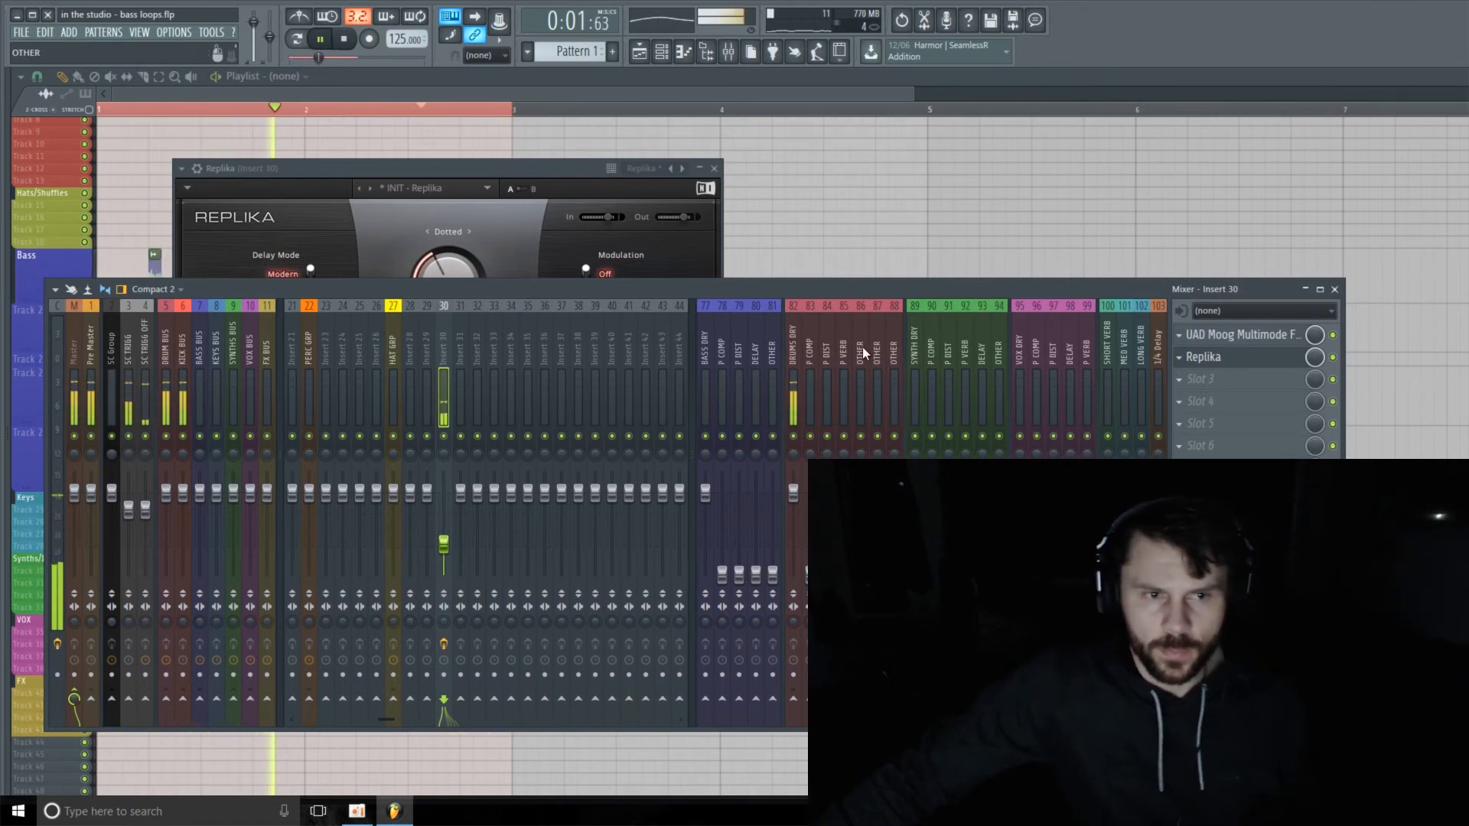
left_click_drag(791, 291, 769, 200)
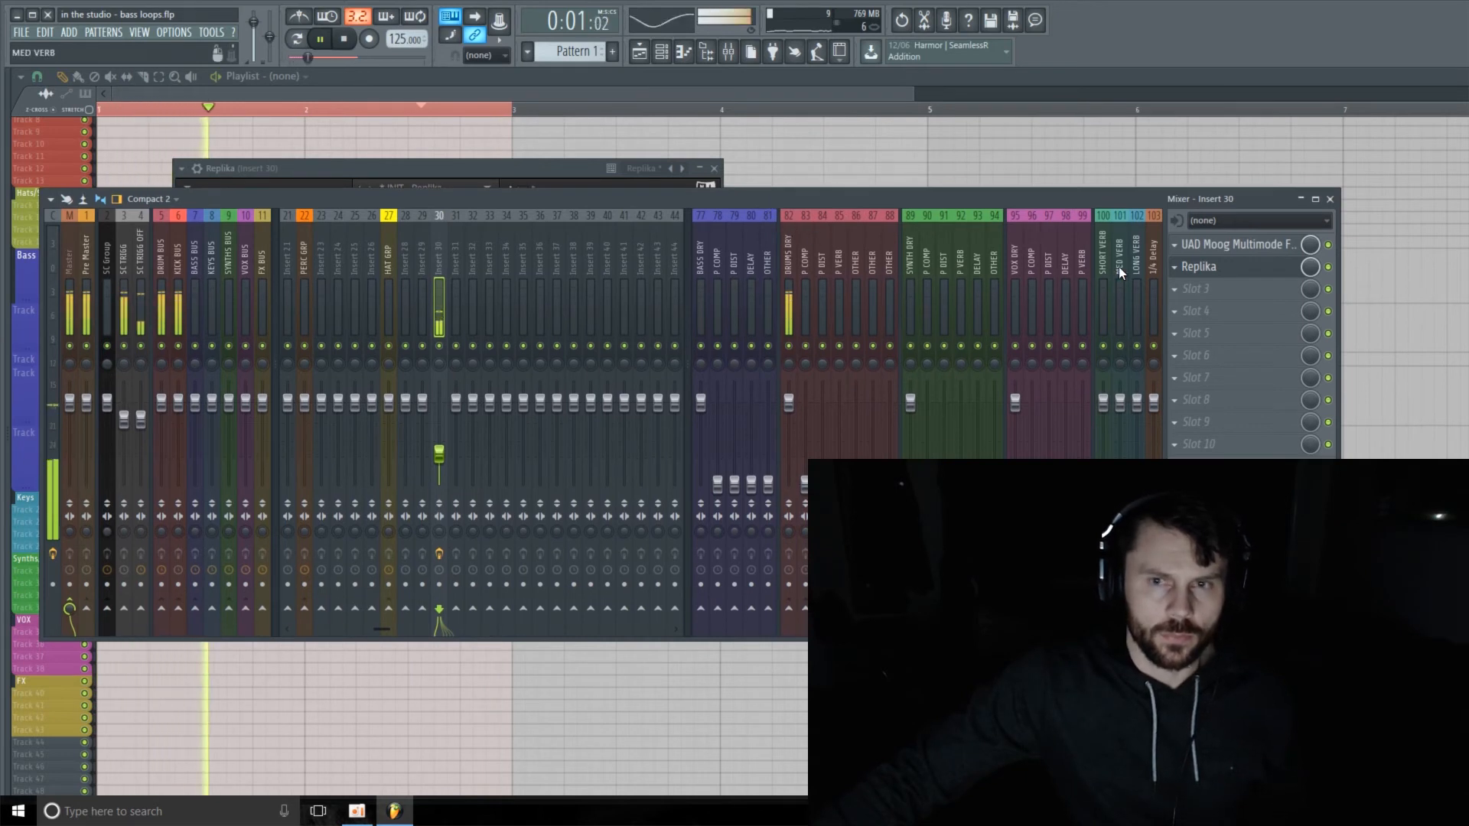
key("space")
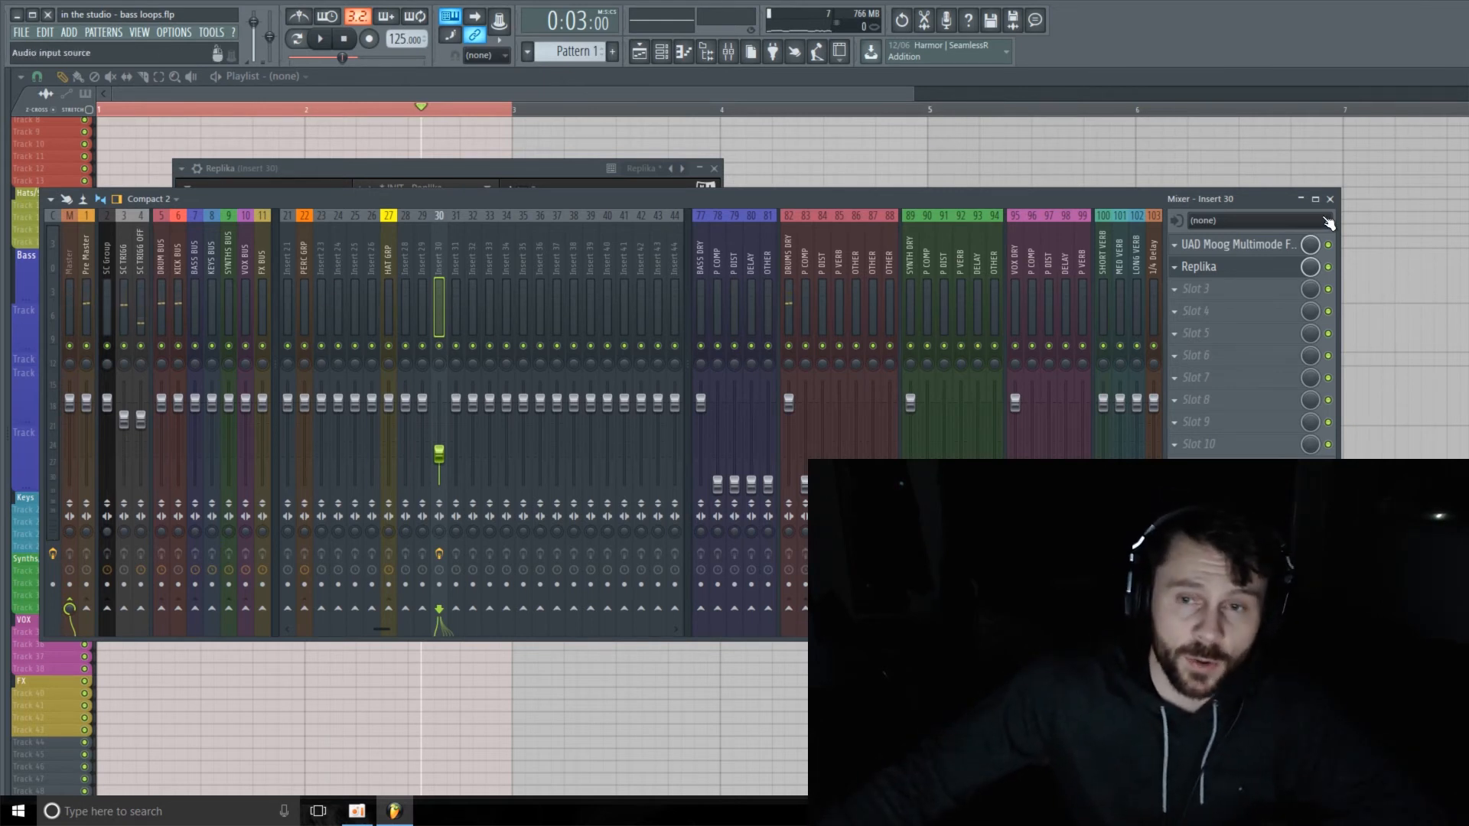
Move Replika down to slot 3 on insert 30 and load the UAD UA 1176LN Legacy compressor into slot 2
left_click(1265, 274)
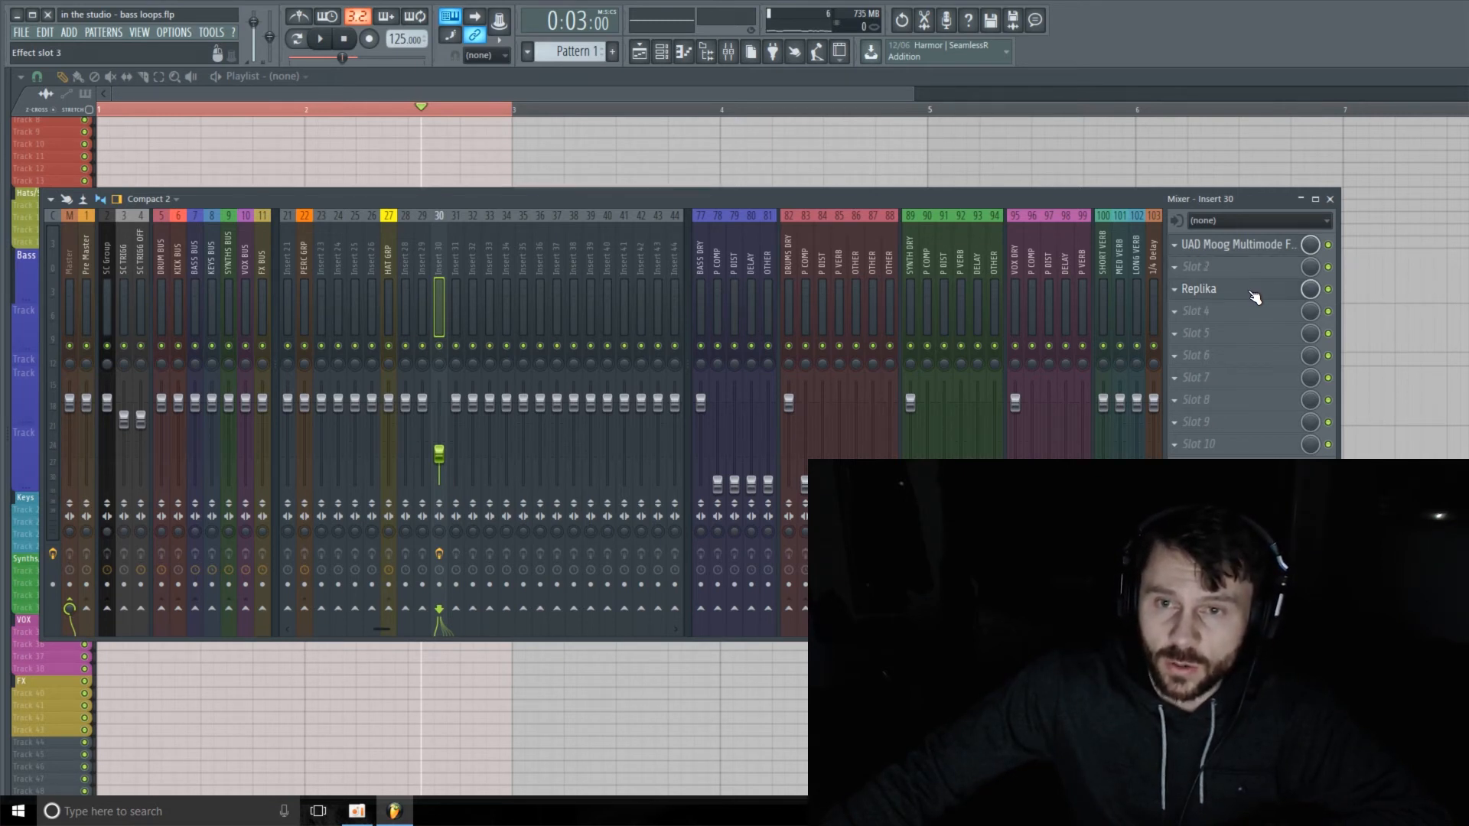
left_click(1220, 267)
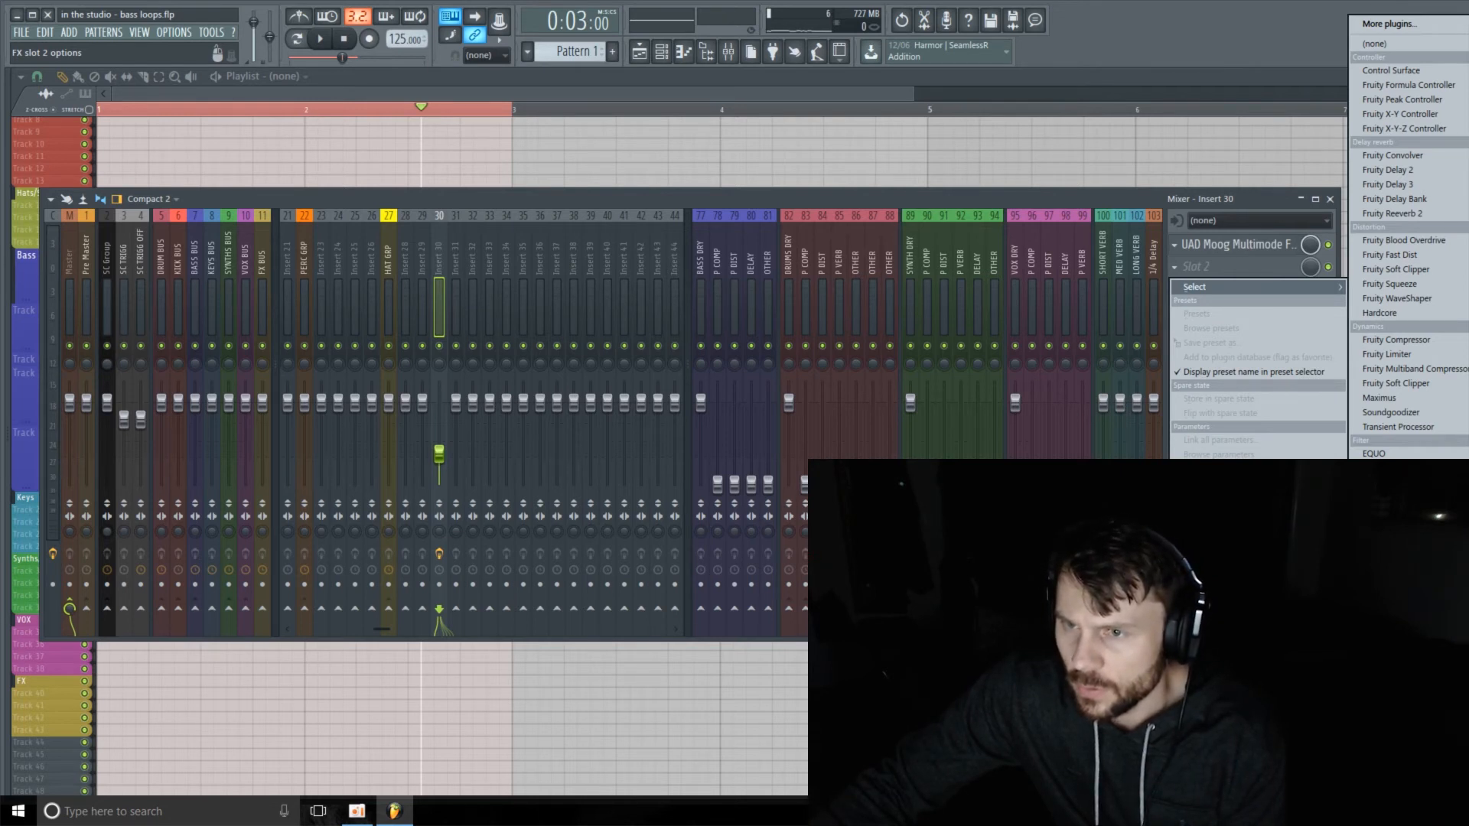
left_click(1416, 582)
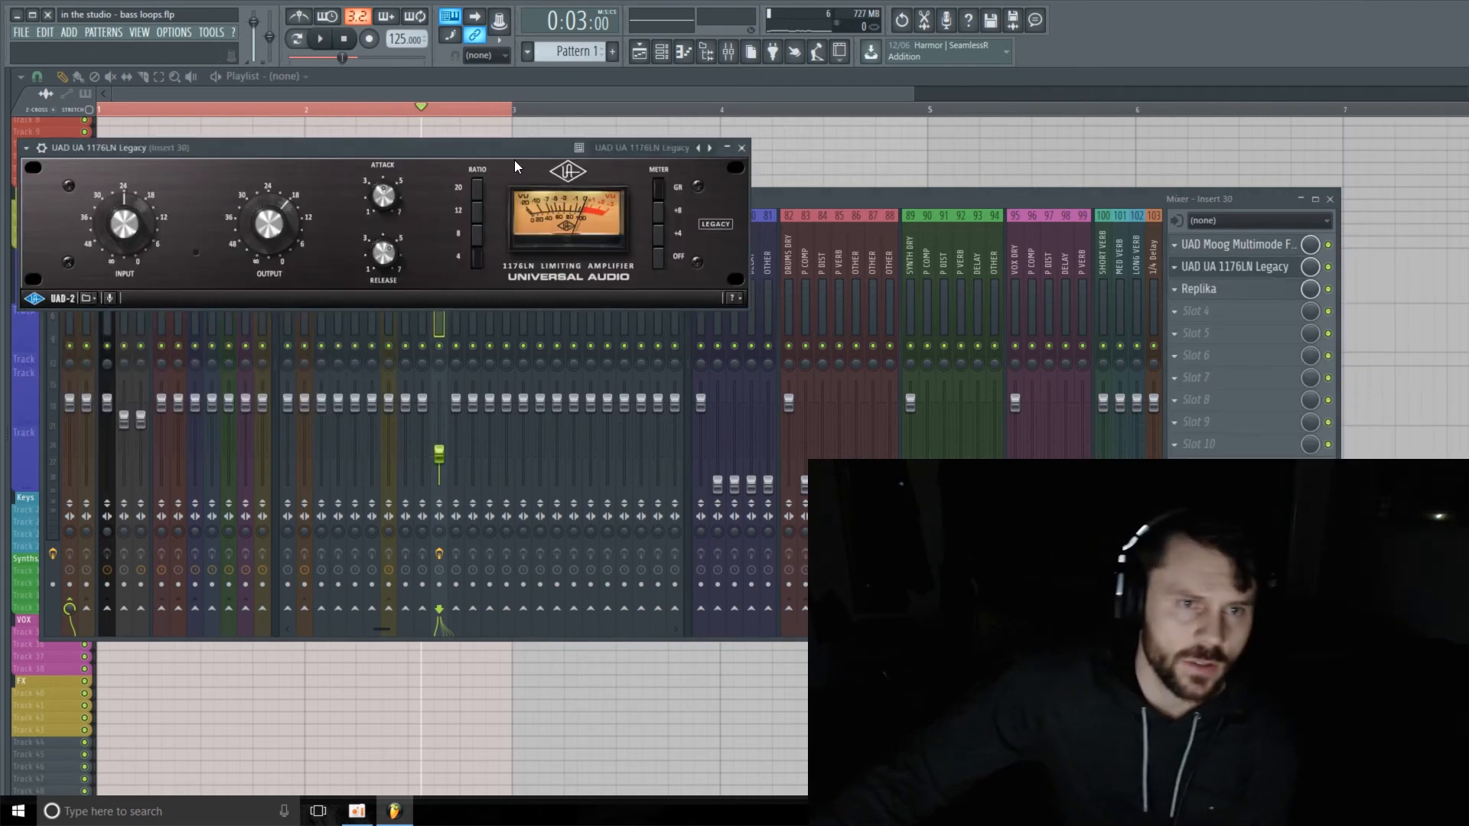
left_click_drag(461, 149, 513, 184)
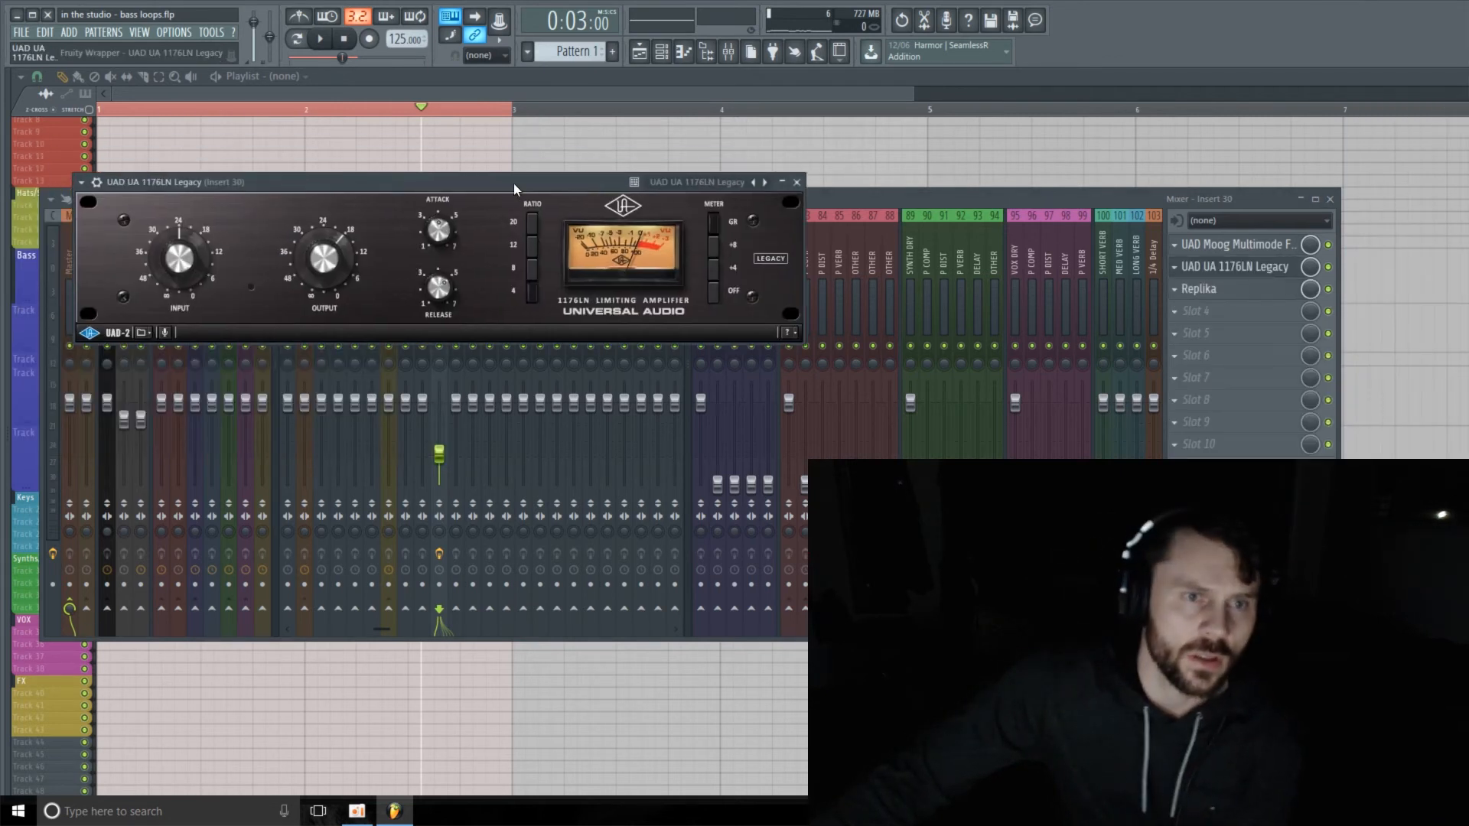
Load the Gentle Bass Comp preset in the 1176LN, move its window clear of the first mixer tracks, and start playback
left_click(442, 288)
left_click(82, 184)
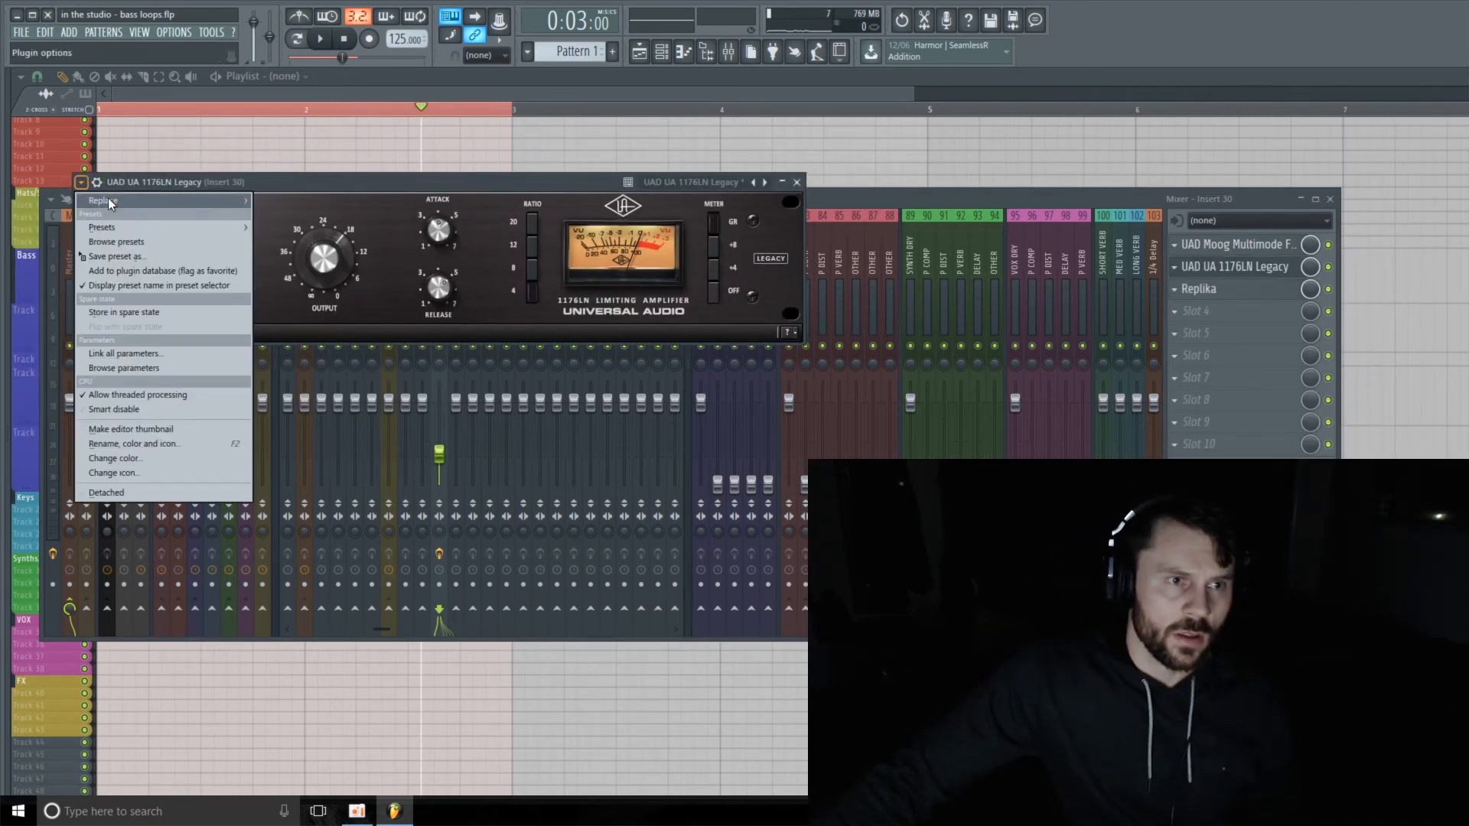
mouse_move(156, 229)
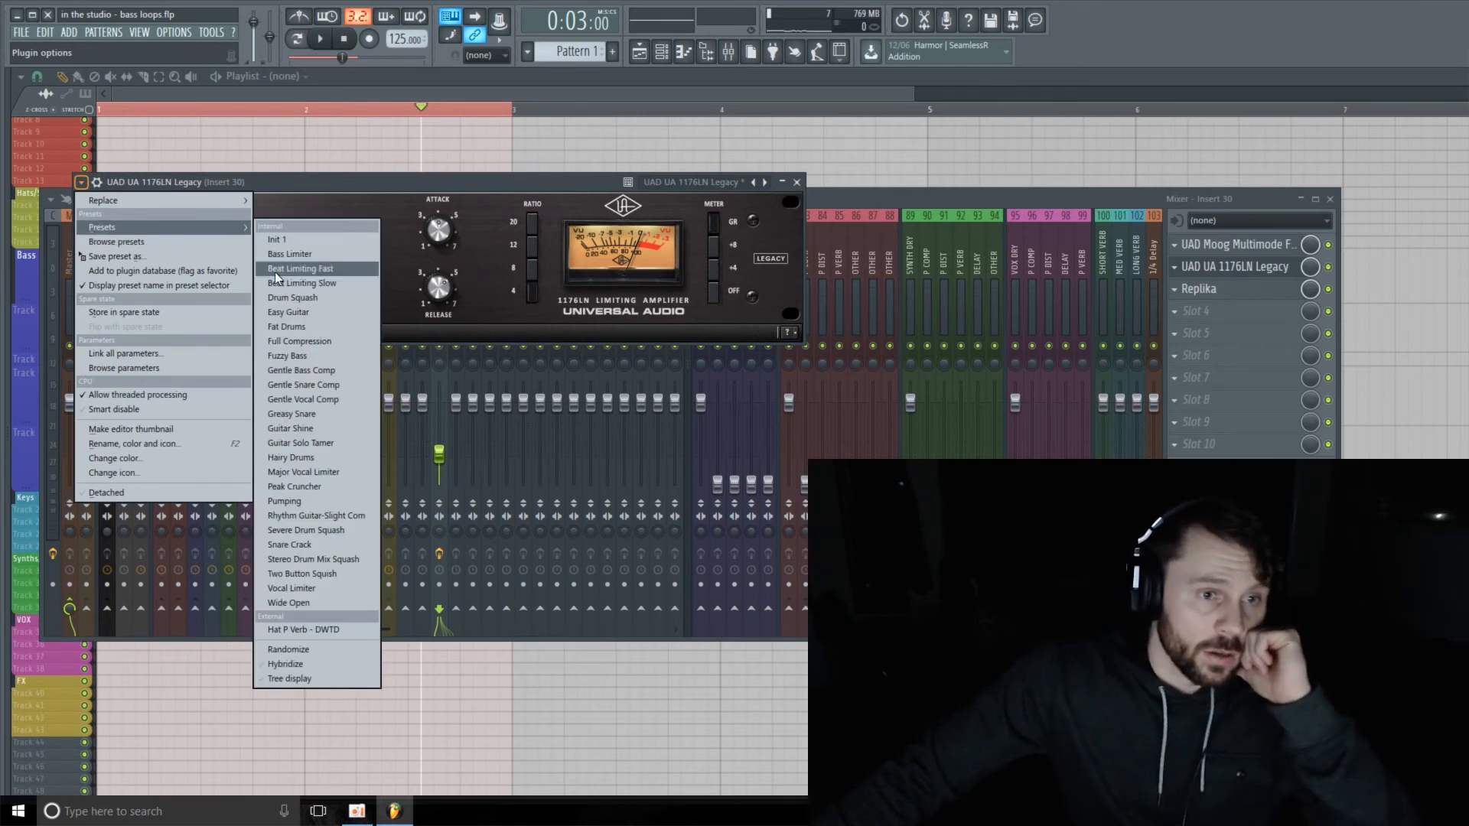
left_click(340, 370)
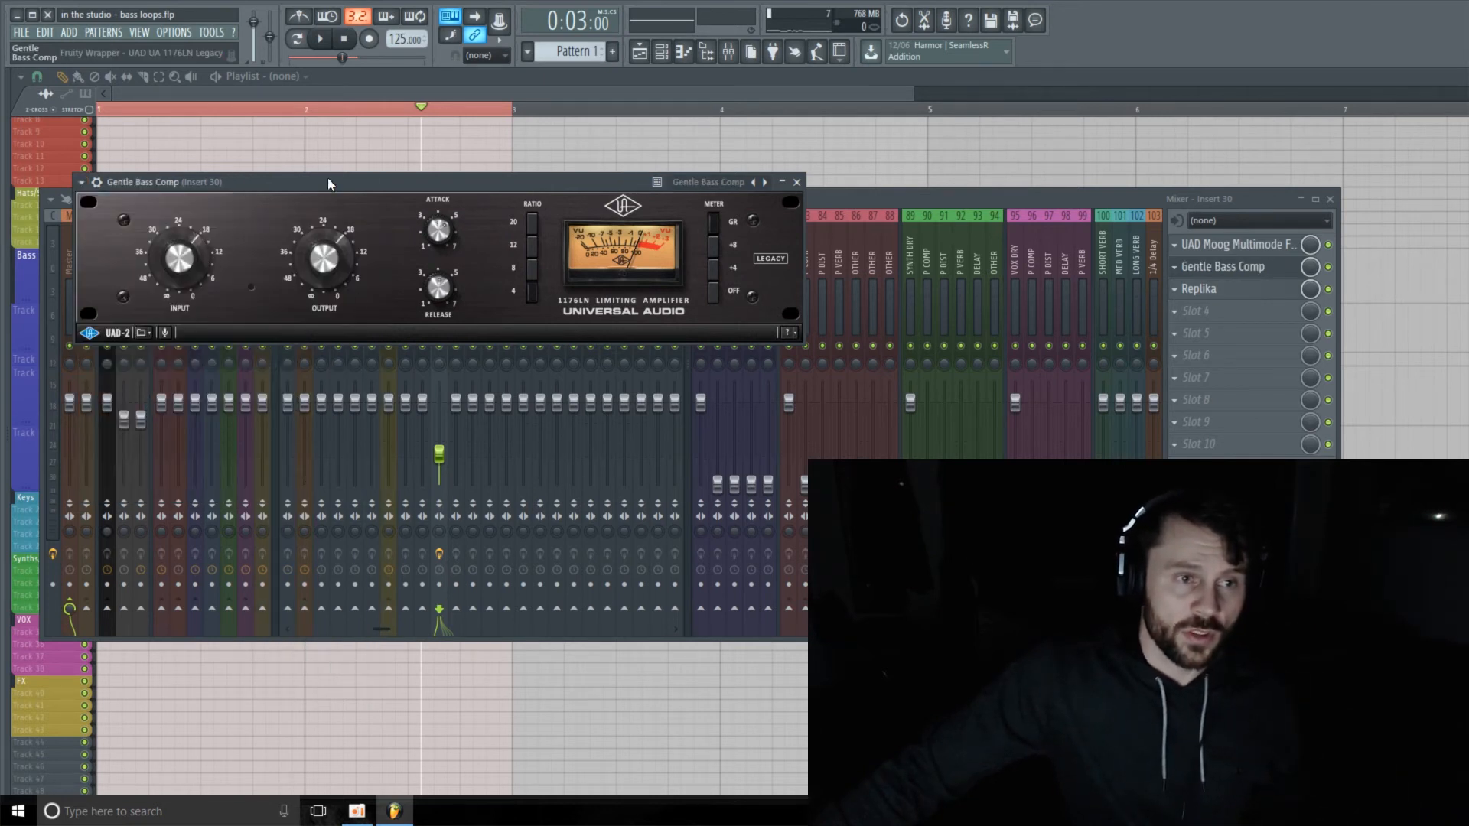
left_click_drag(329, 184, 704, 165)
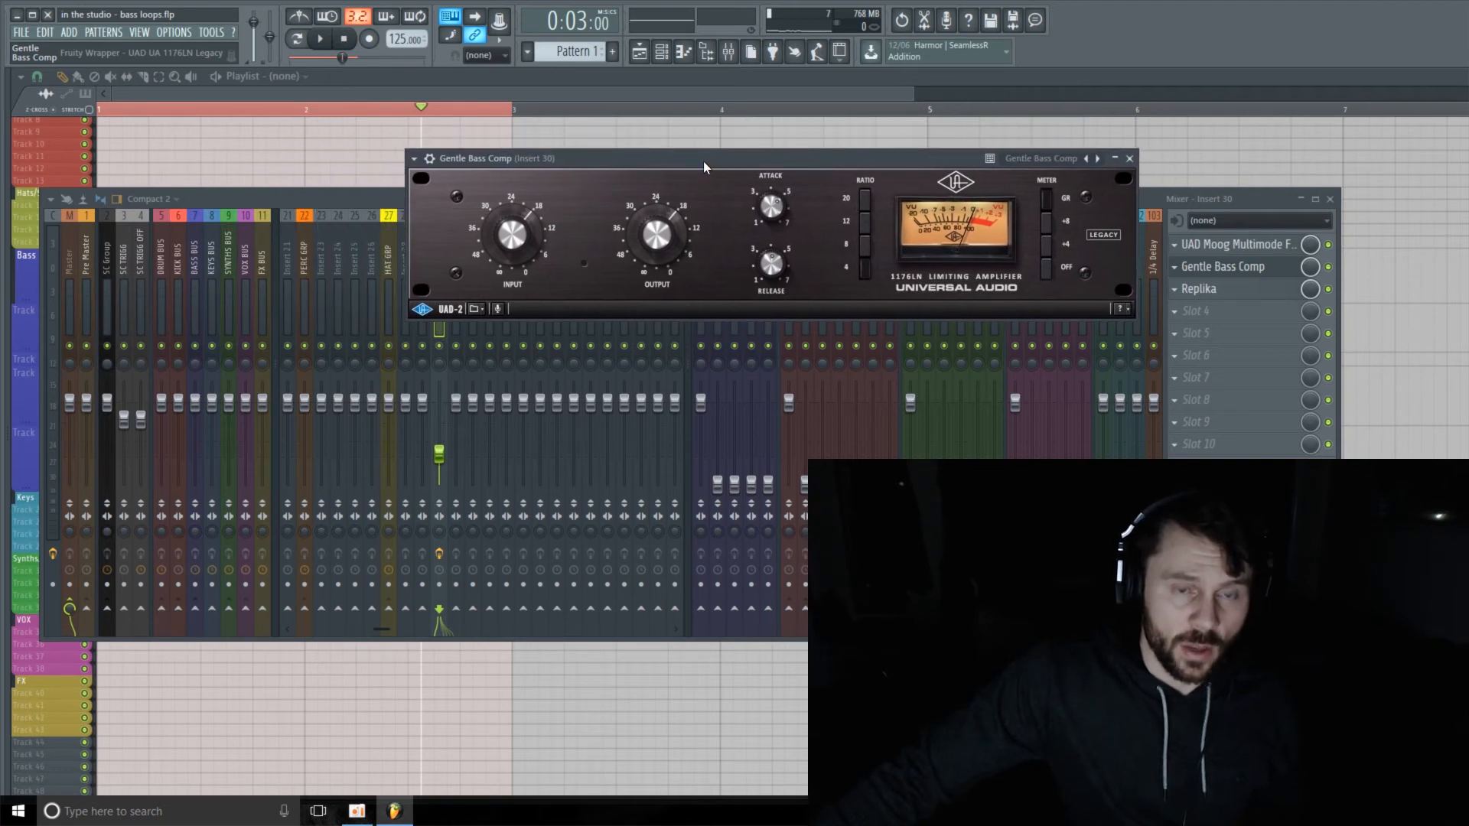
left_click_drag(581, 163, 601, 154)
key("space")
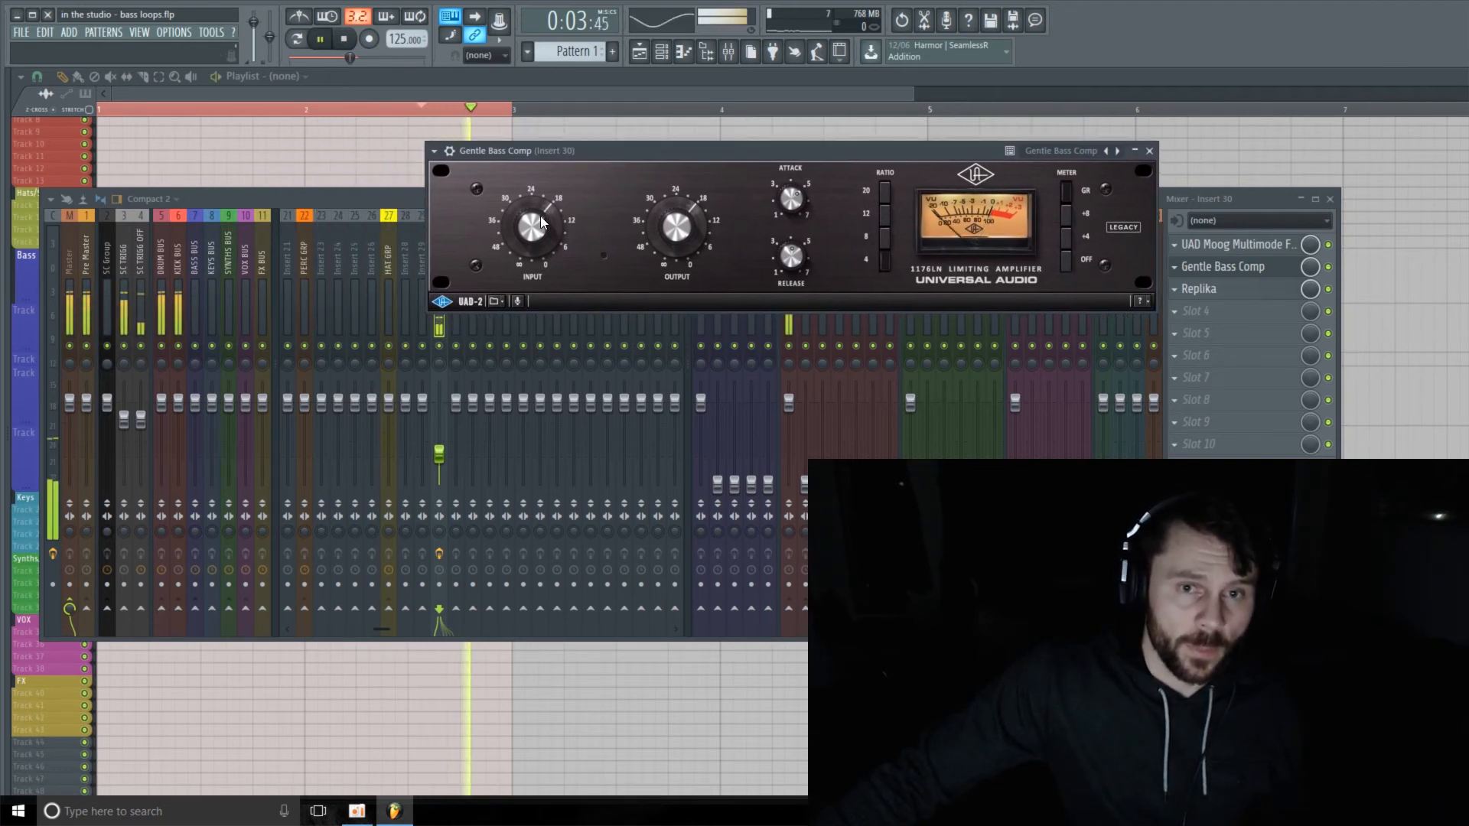
Lower the 1176LN's input and raise its output slightly, comparing the bass with the compressor bypassed during playback
left_click_drag(534, 226, 540, 285)
left_click_drag(620, 151, 643, 130)
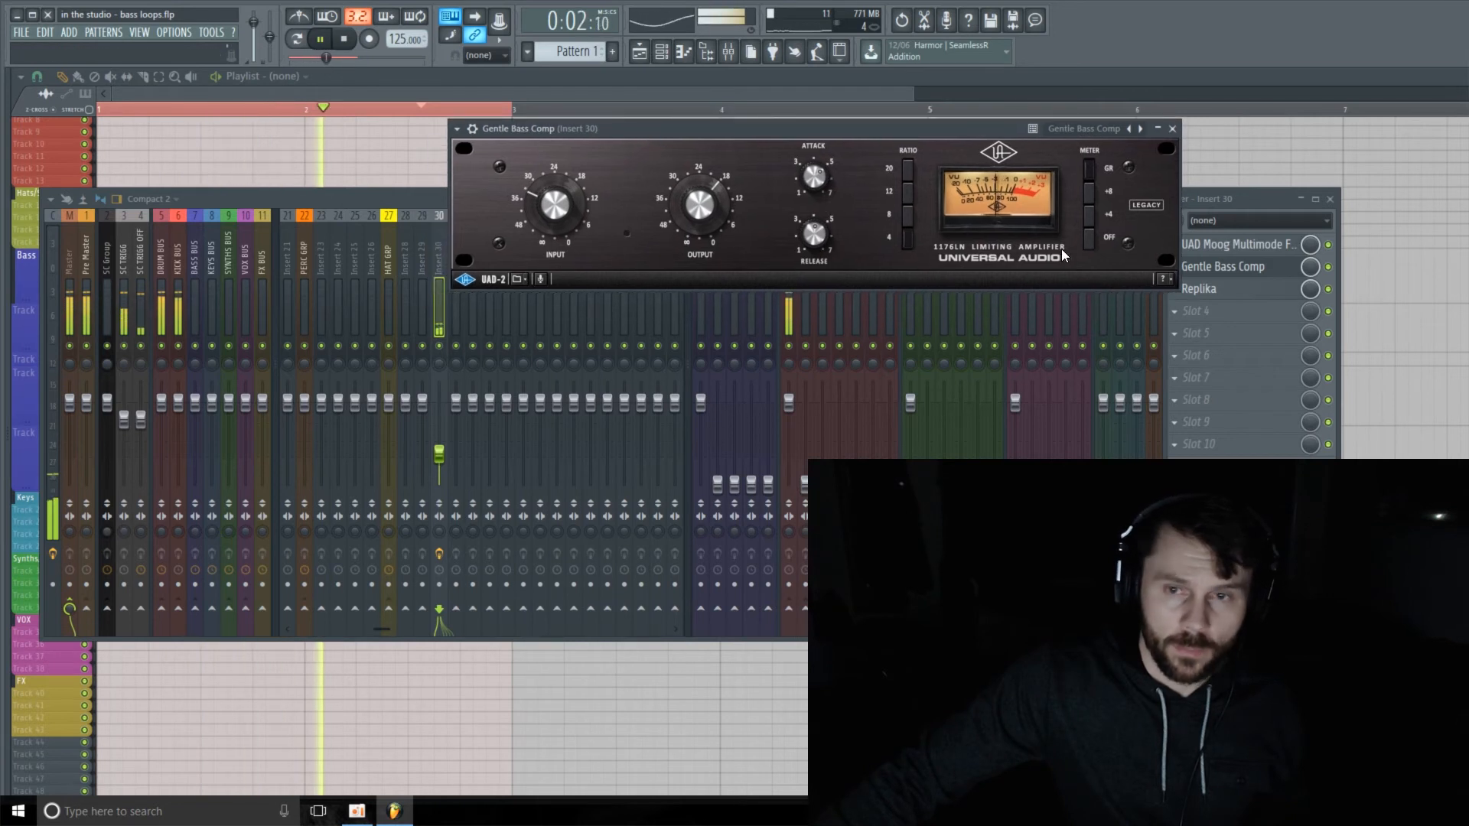
left_click(1328, 267)
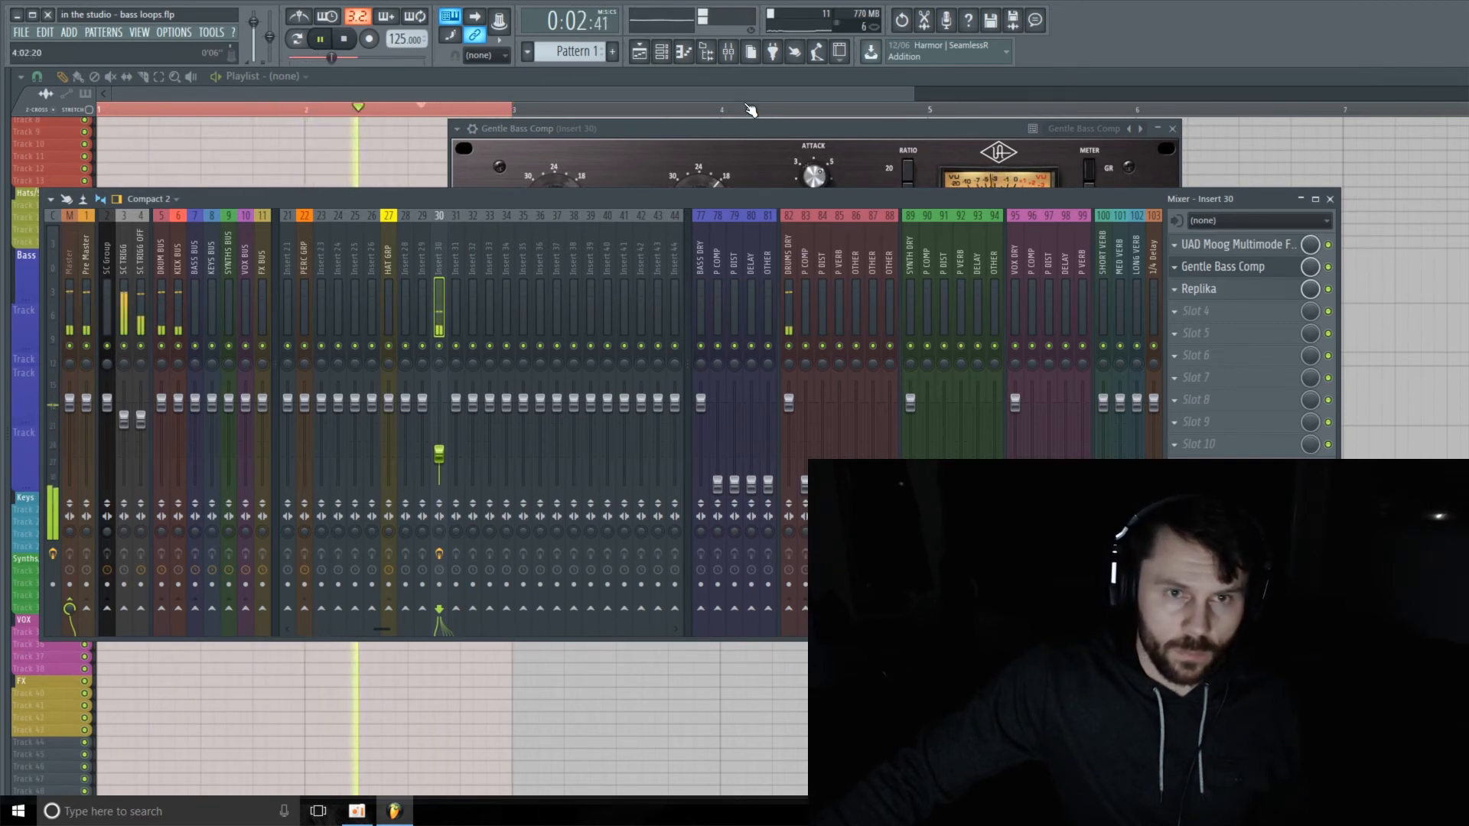
left_click(728, 139)
left_click_drag(705, 184, 714, 172)
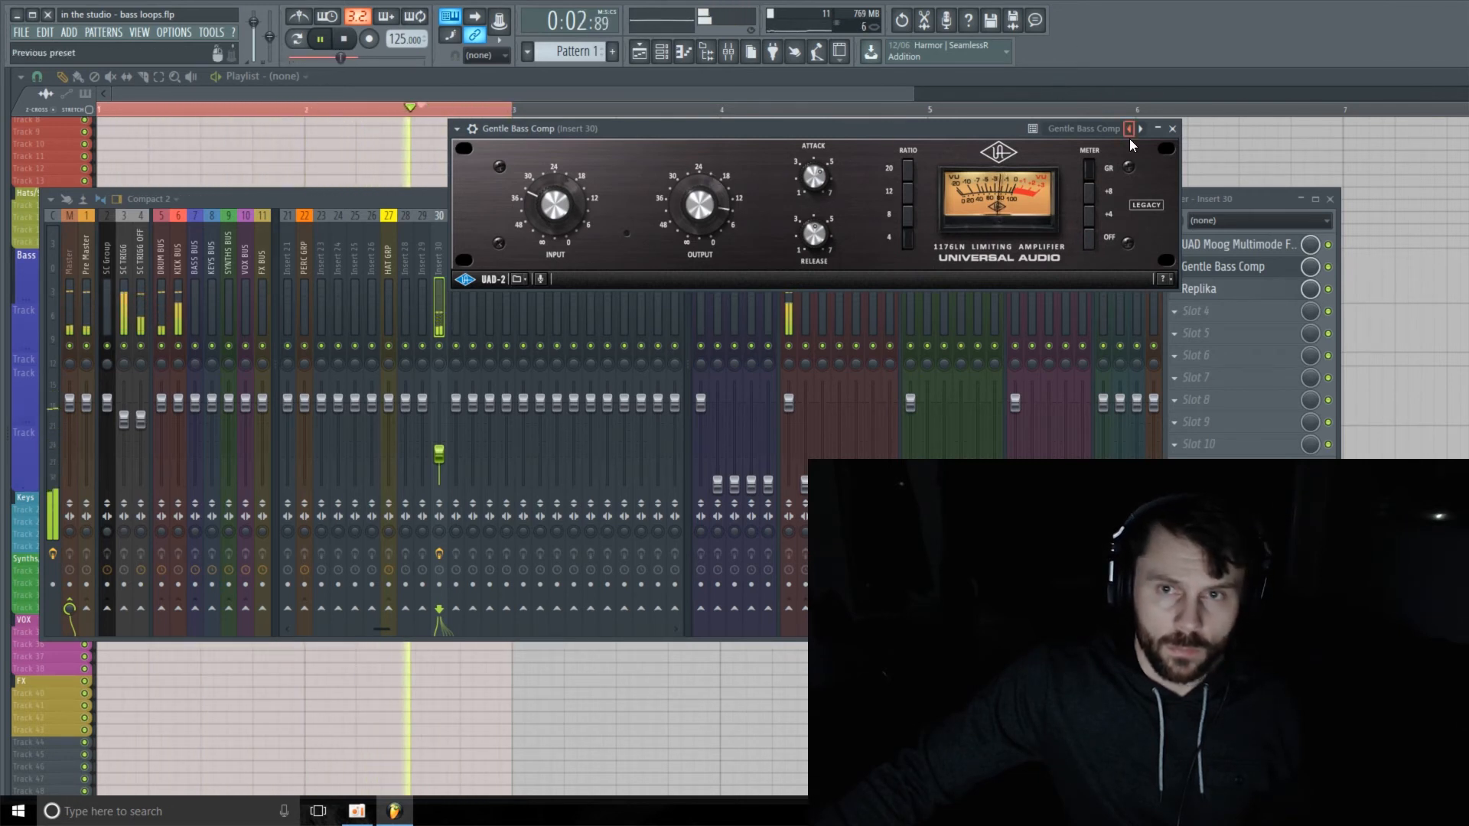
Recheck the Gentle Bass Comp settings while the loop plays, close the compressor and stop playback
left_click(1173, 129)
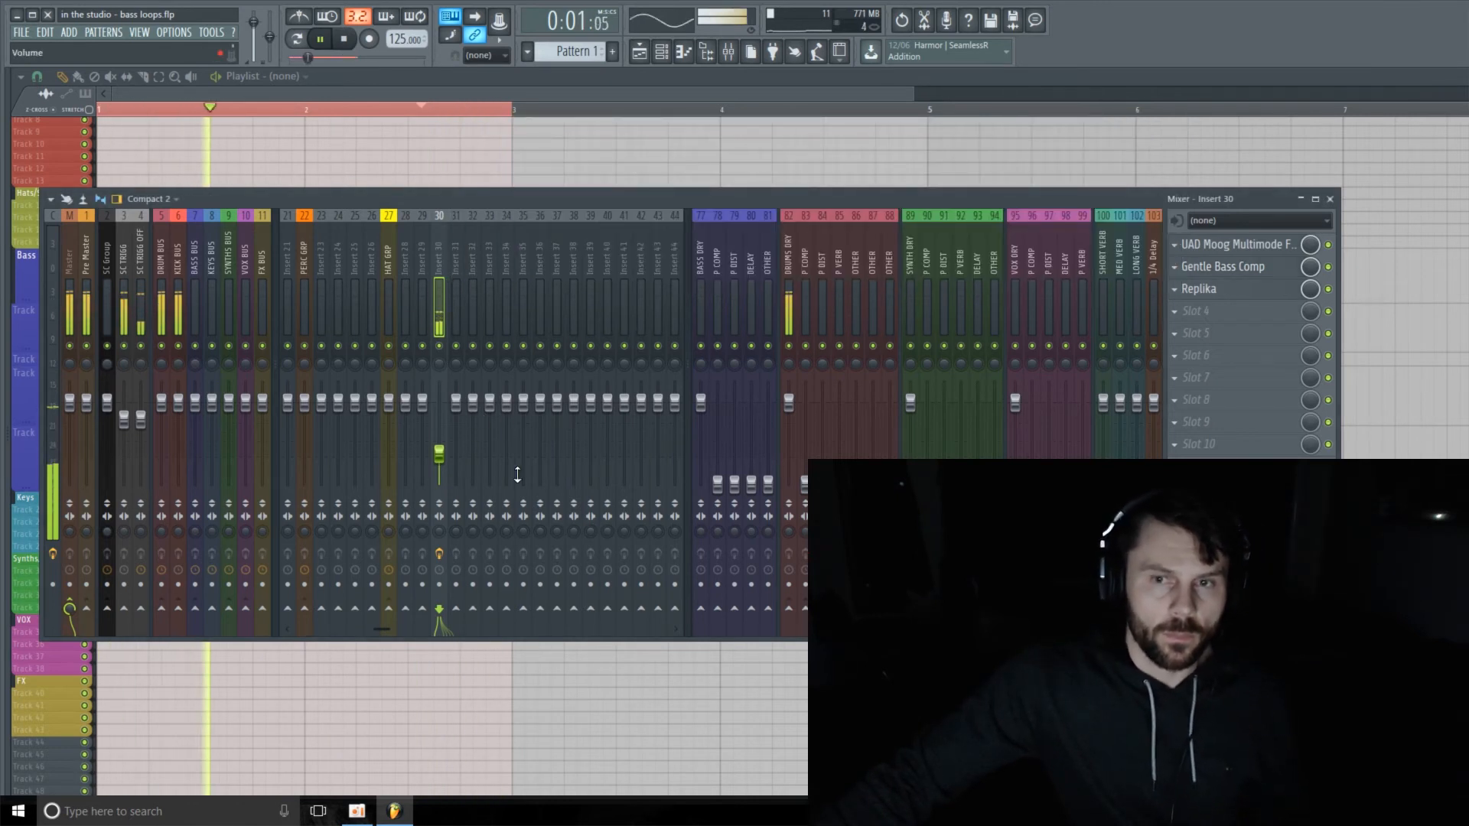
left_click(1244, 267)
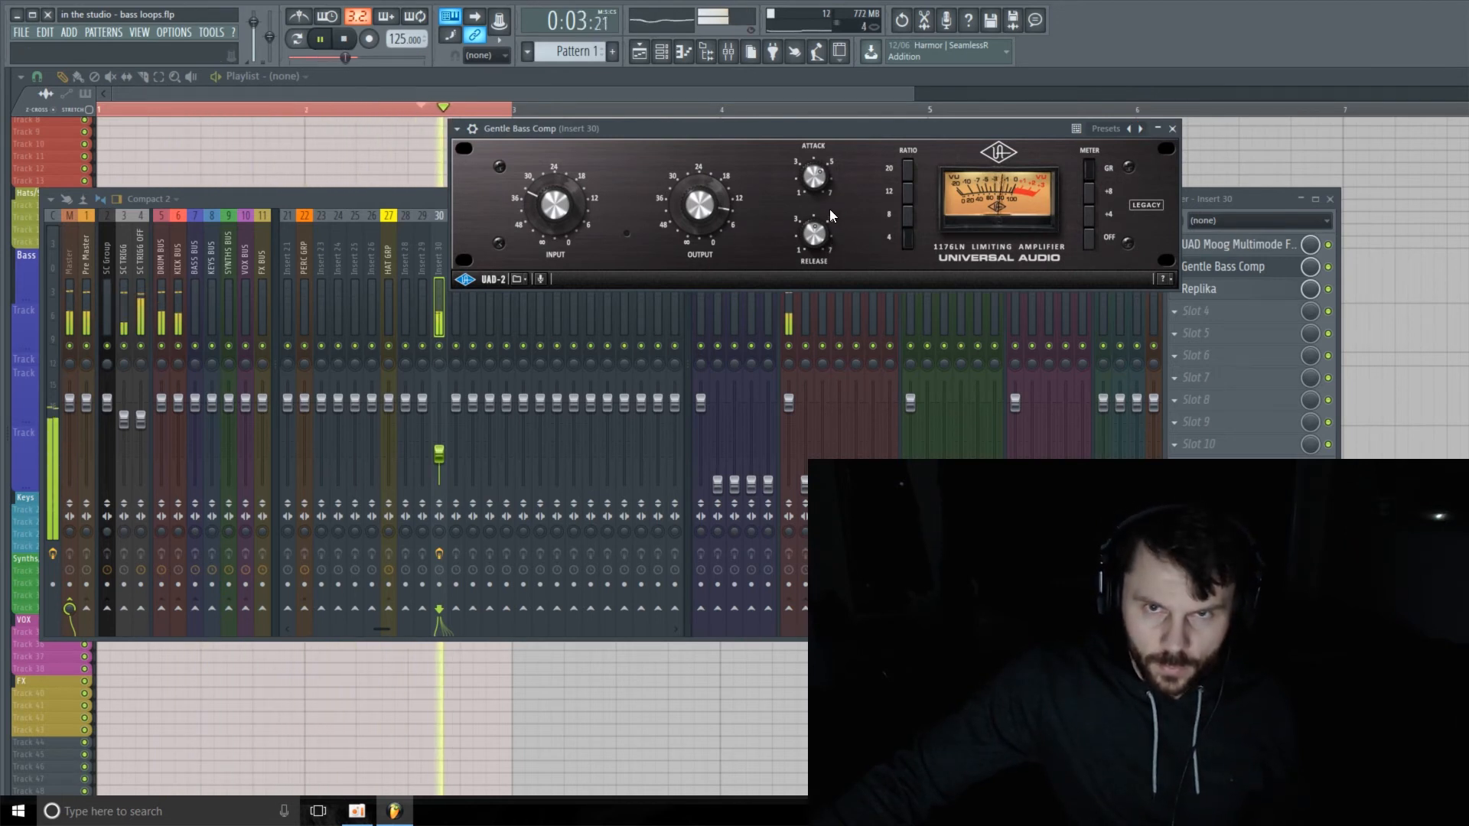
left_click(1172, 129)
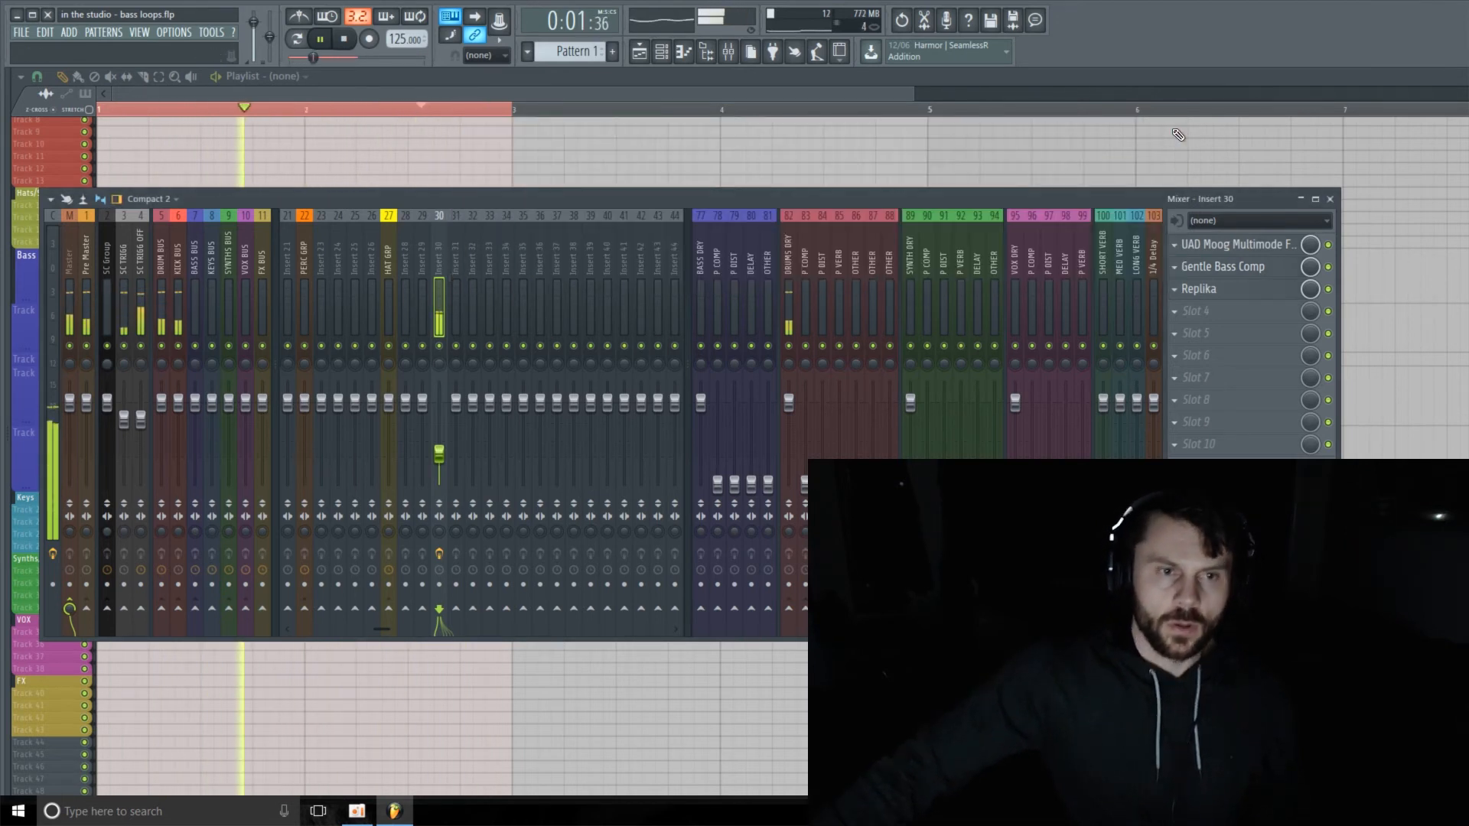
key("space")
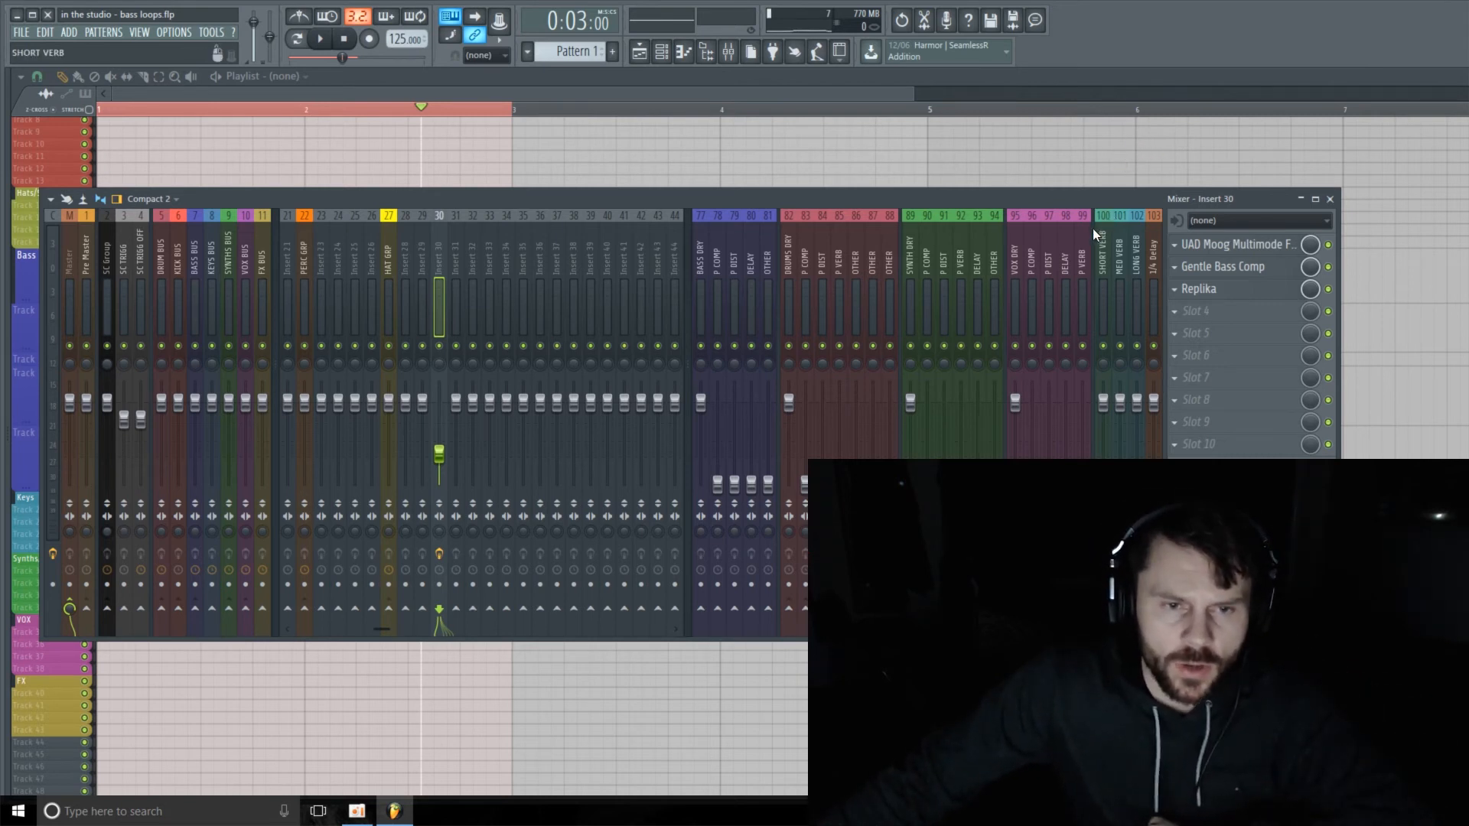
Reposition the mixer and review the Replika delay settings on insert 30
left_click_drag(1036, 195, 1021, 175)
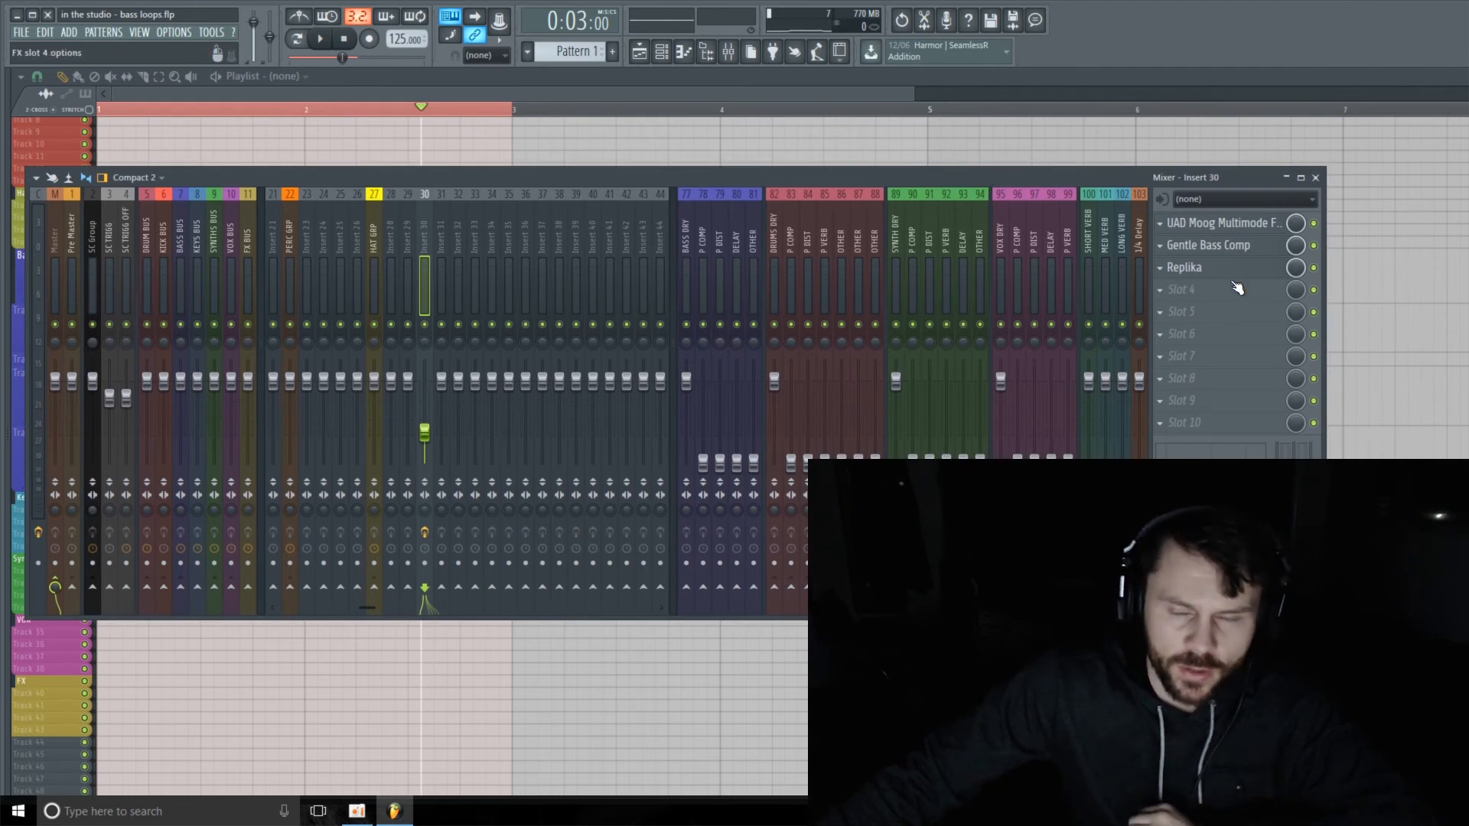
left_click(1199, 292)
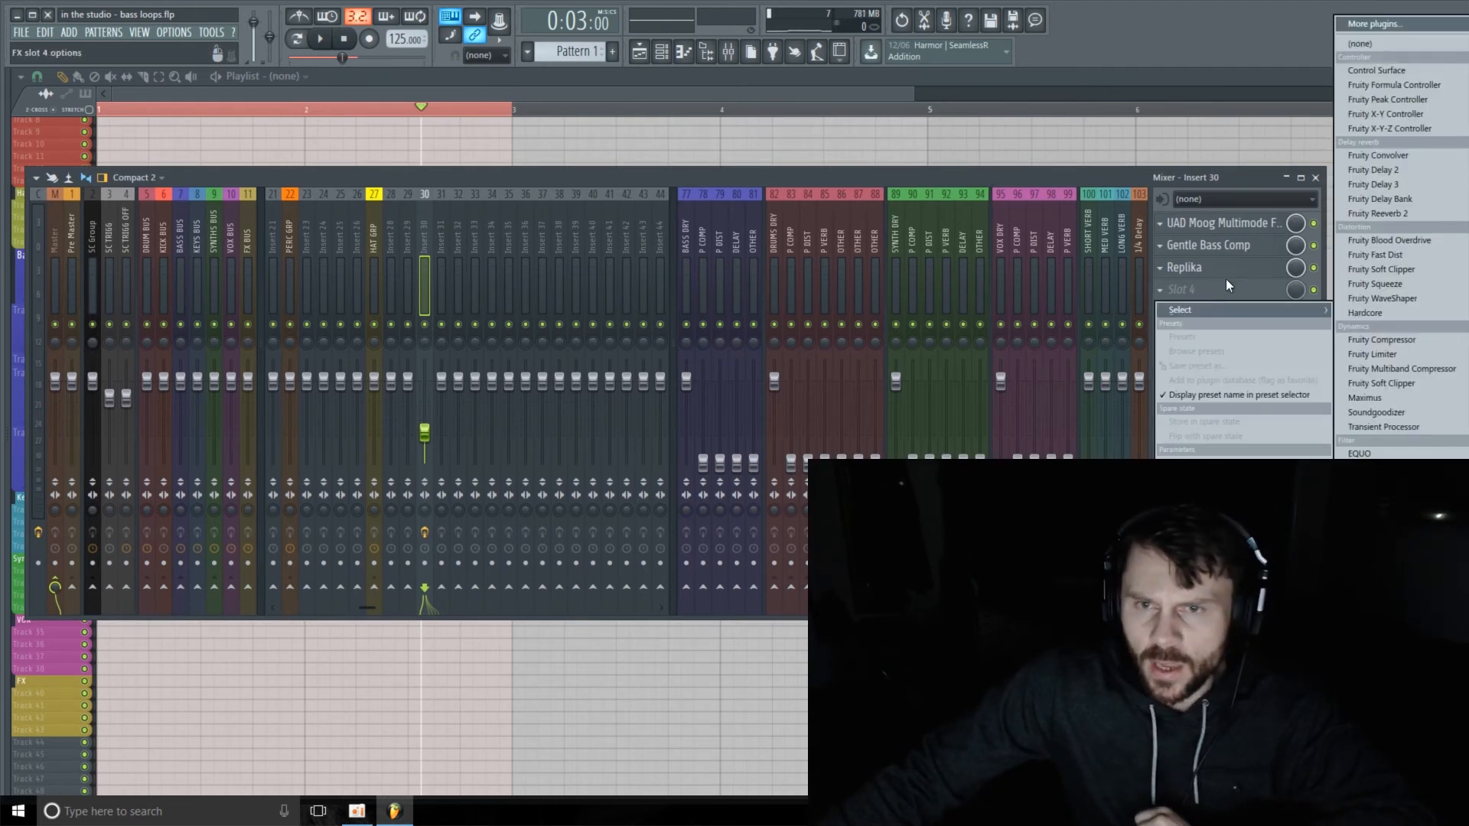
left_click(1215, 270)
left_click(1207, 268)
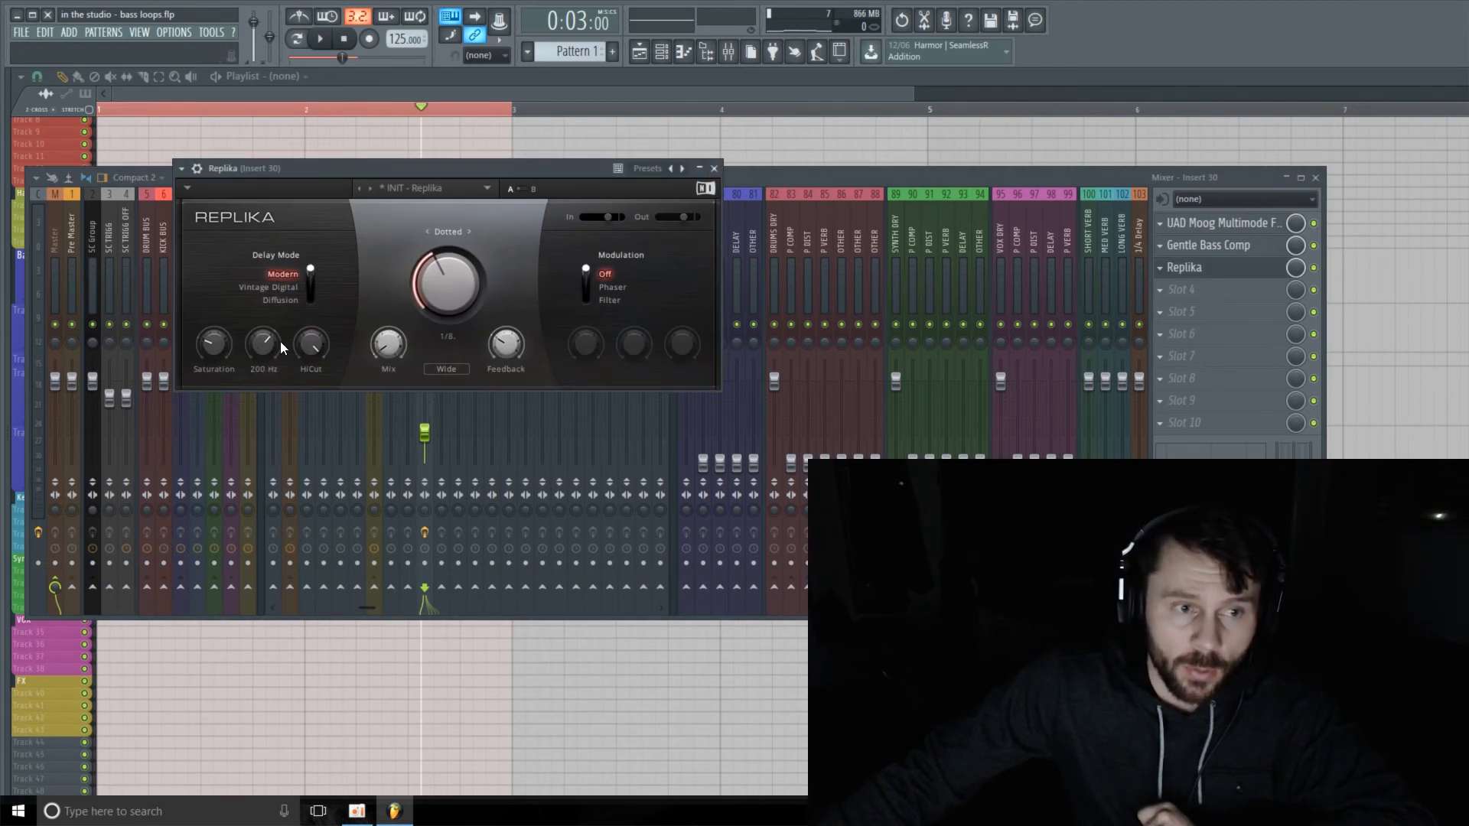
left_click(715, 169)
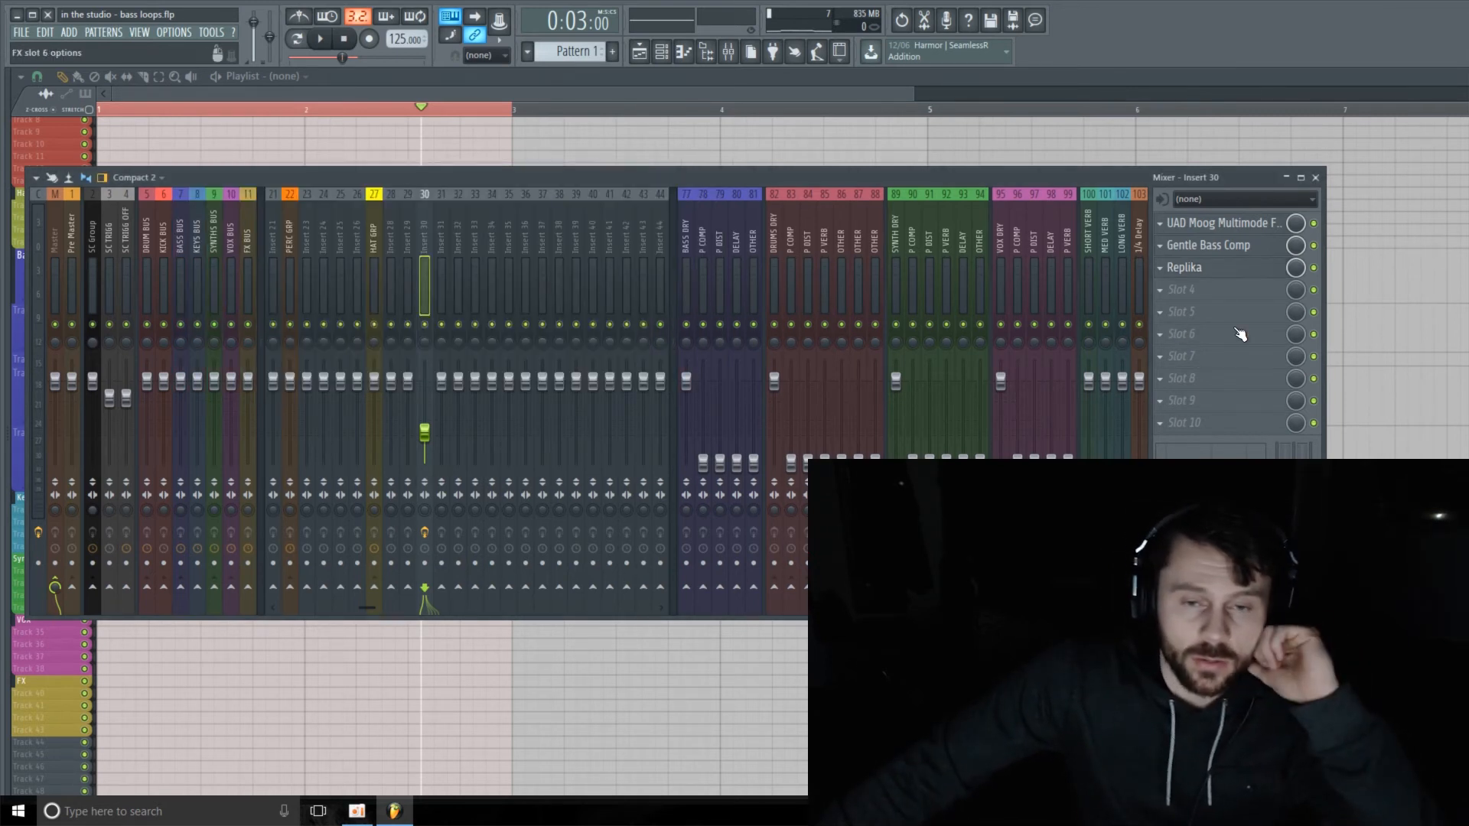
Load Fruity WaveShaper into slot 4 of insert 30 and move its window away from the first mixer tracks
left_click(1221, 292)
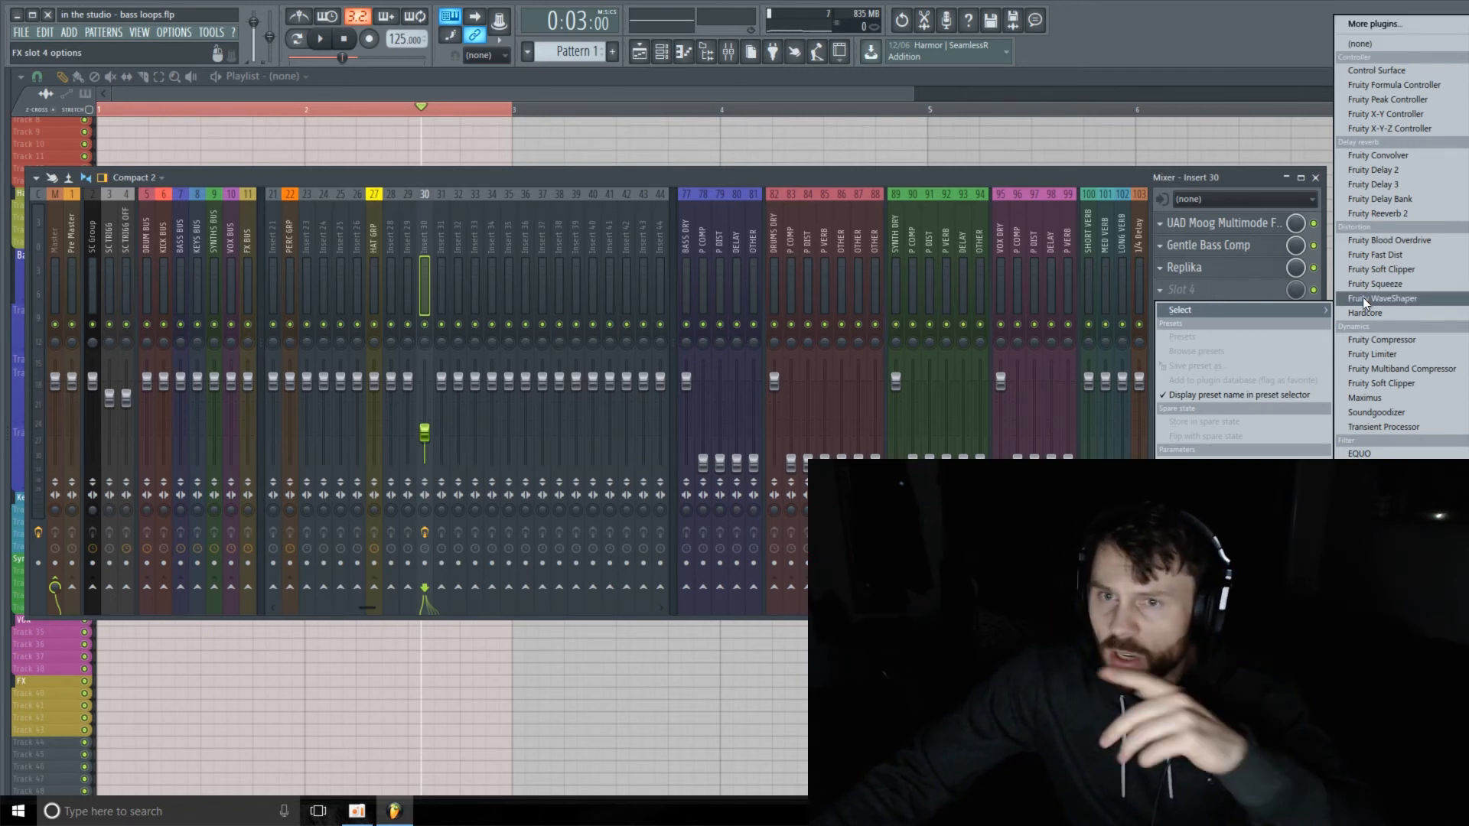
left_click(1406, 299)
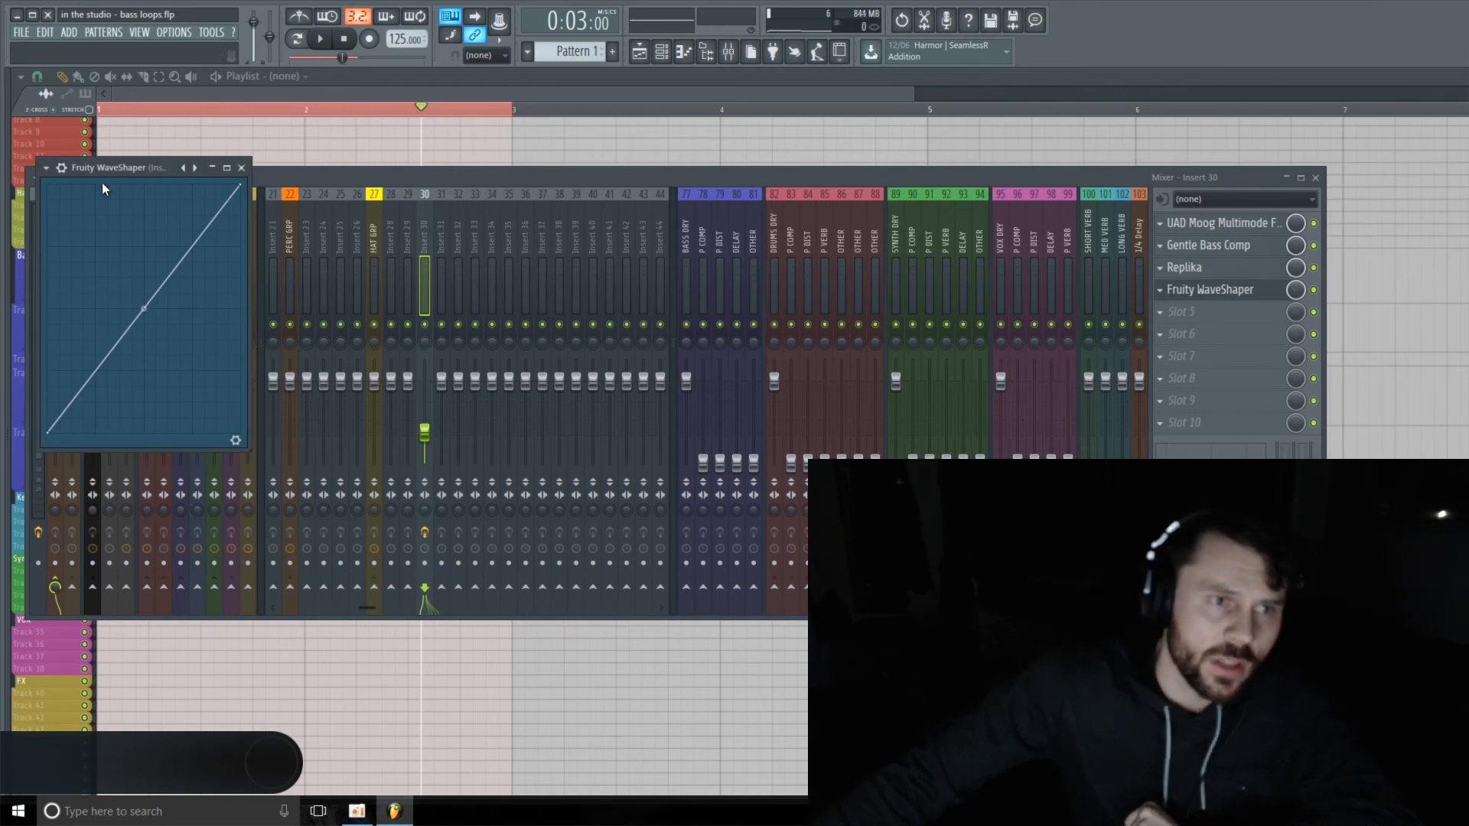
left_click_drag(103, 182, 319, 150)
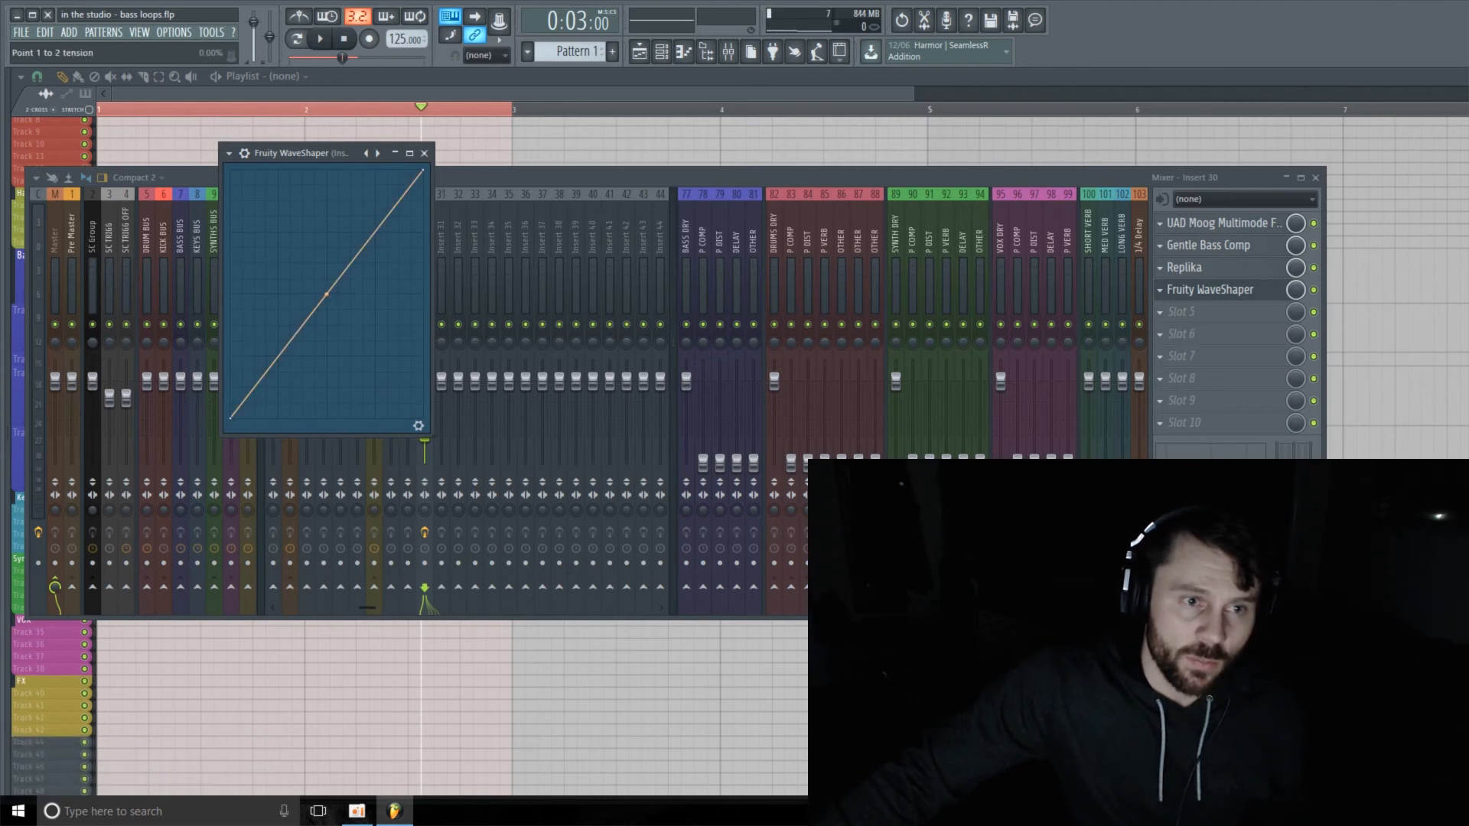
Try a jagged distortion curve by adding several points to the WaveShaper graph, and audition it briefly
right_click(281, 360)
right_click(354, 249)
right_click(282, 257)
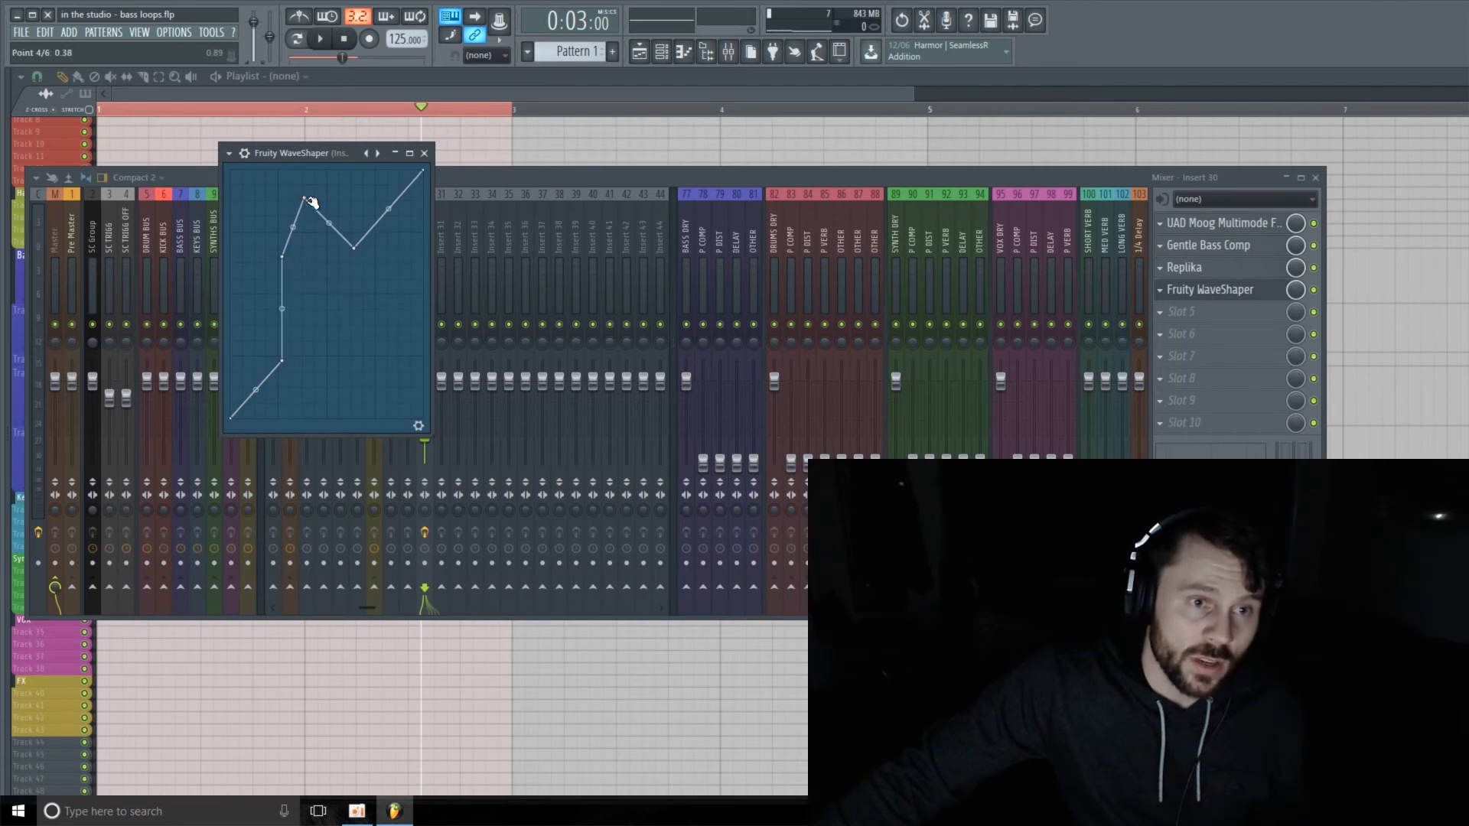
key("space")
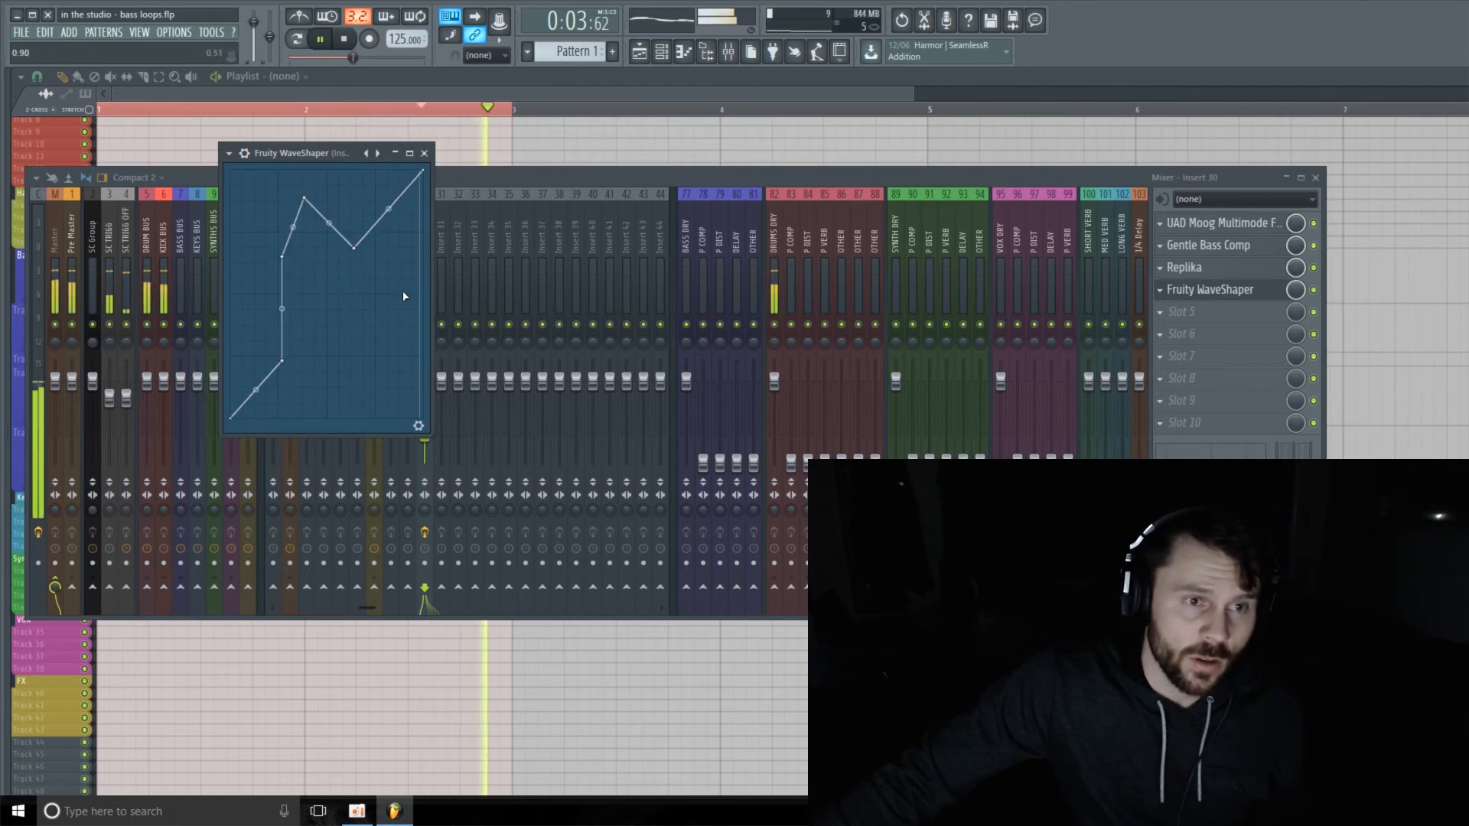
key("space")
Delete all the added points from the WaveShaper graph, leaving only its two end points
right_click(306, 198)
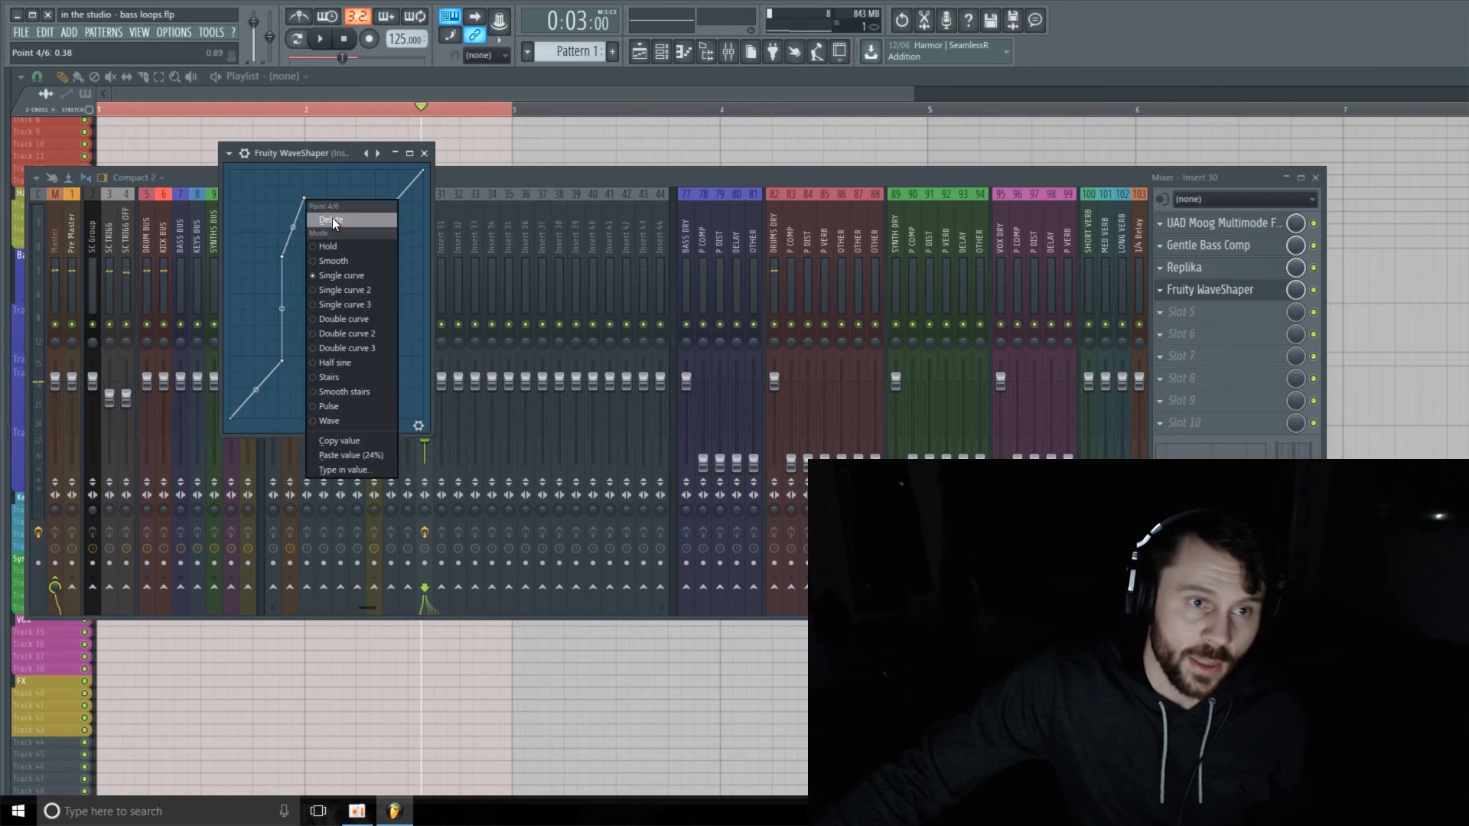
left_click(332, 217)
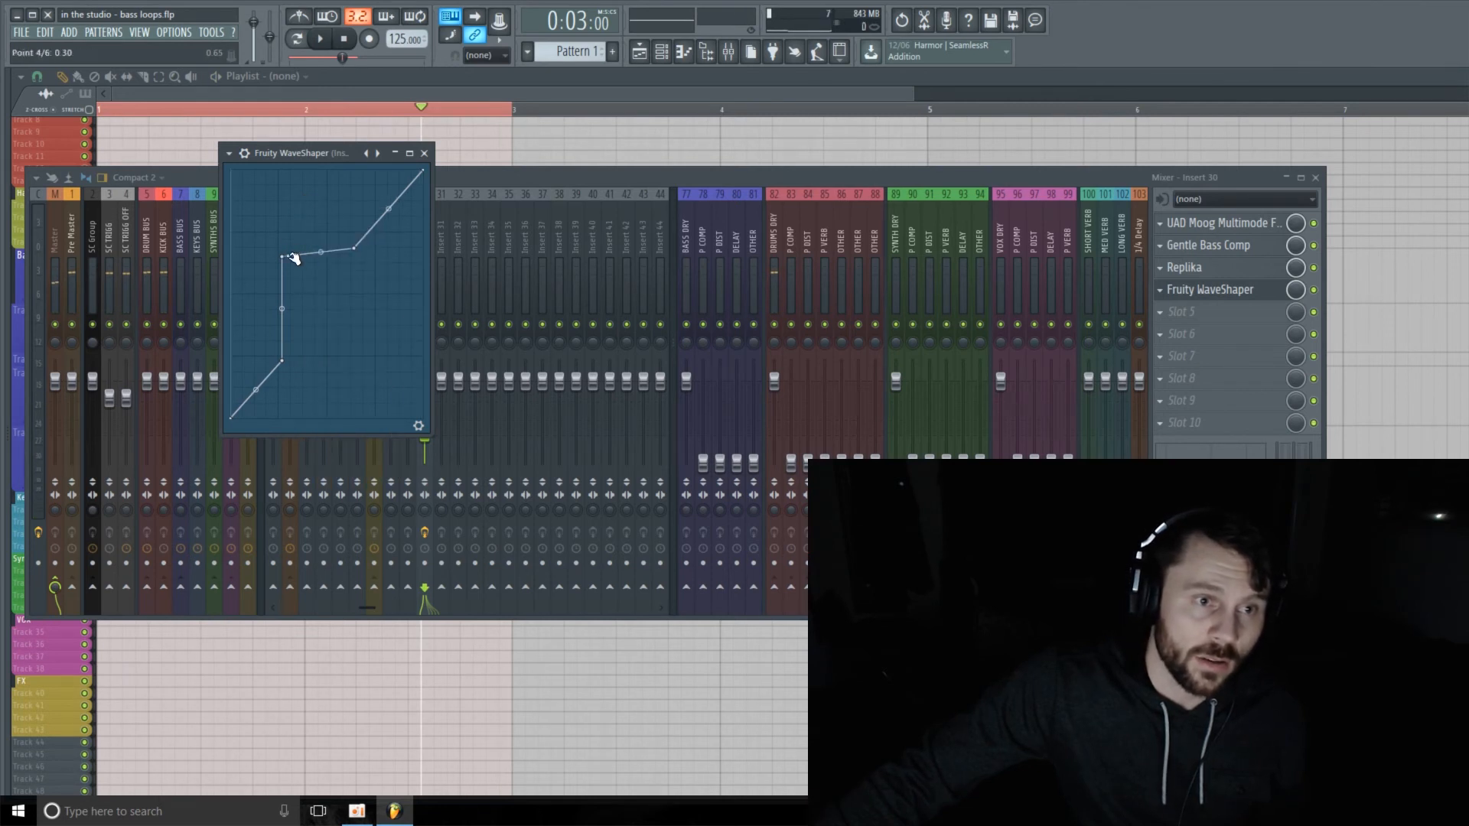
right_click(292, 257)
left_click(320, 277)
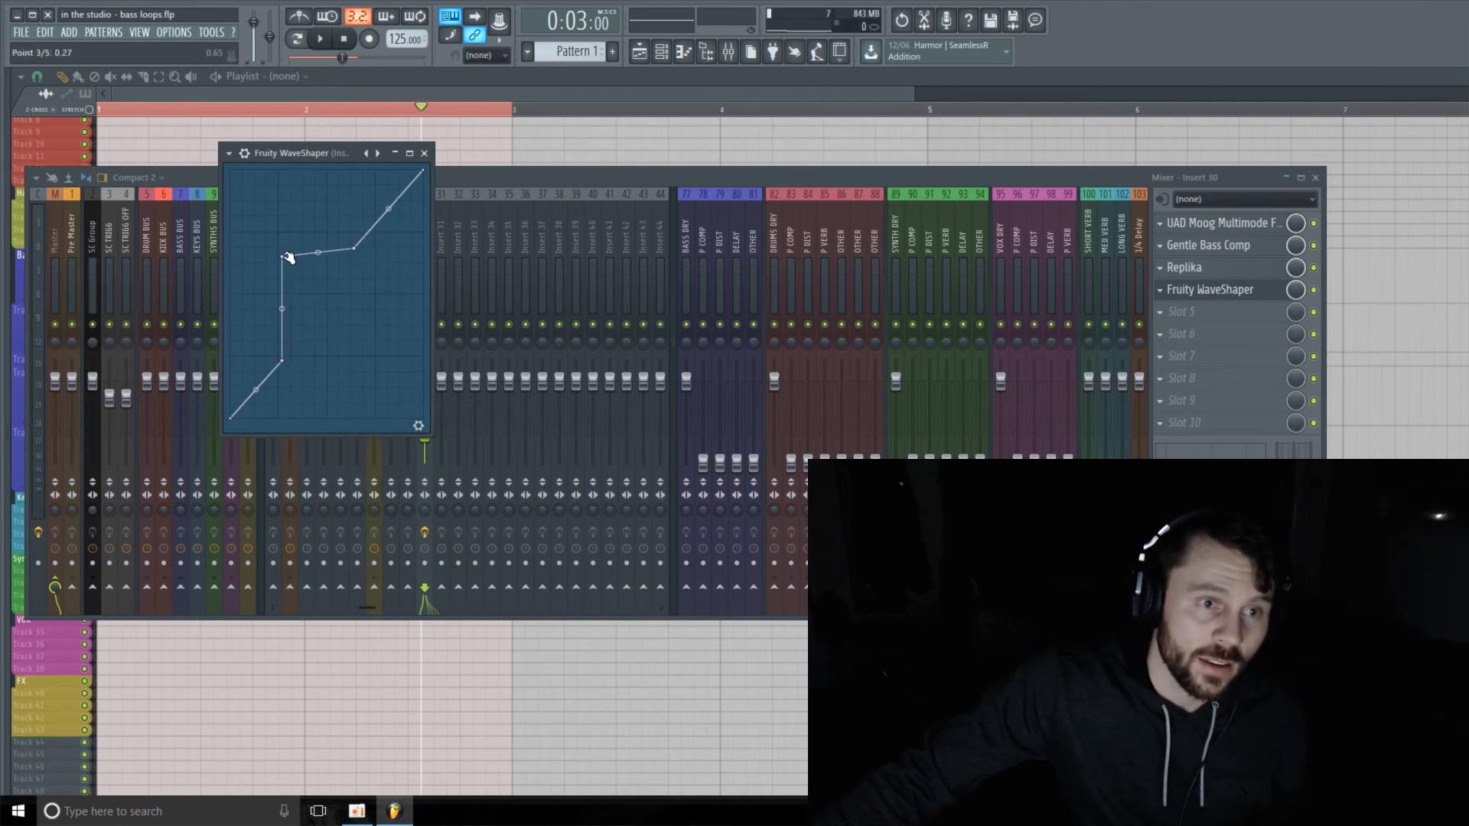
right_click(288, 257)
left_click(322, 277)
right_click(282, 361)
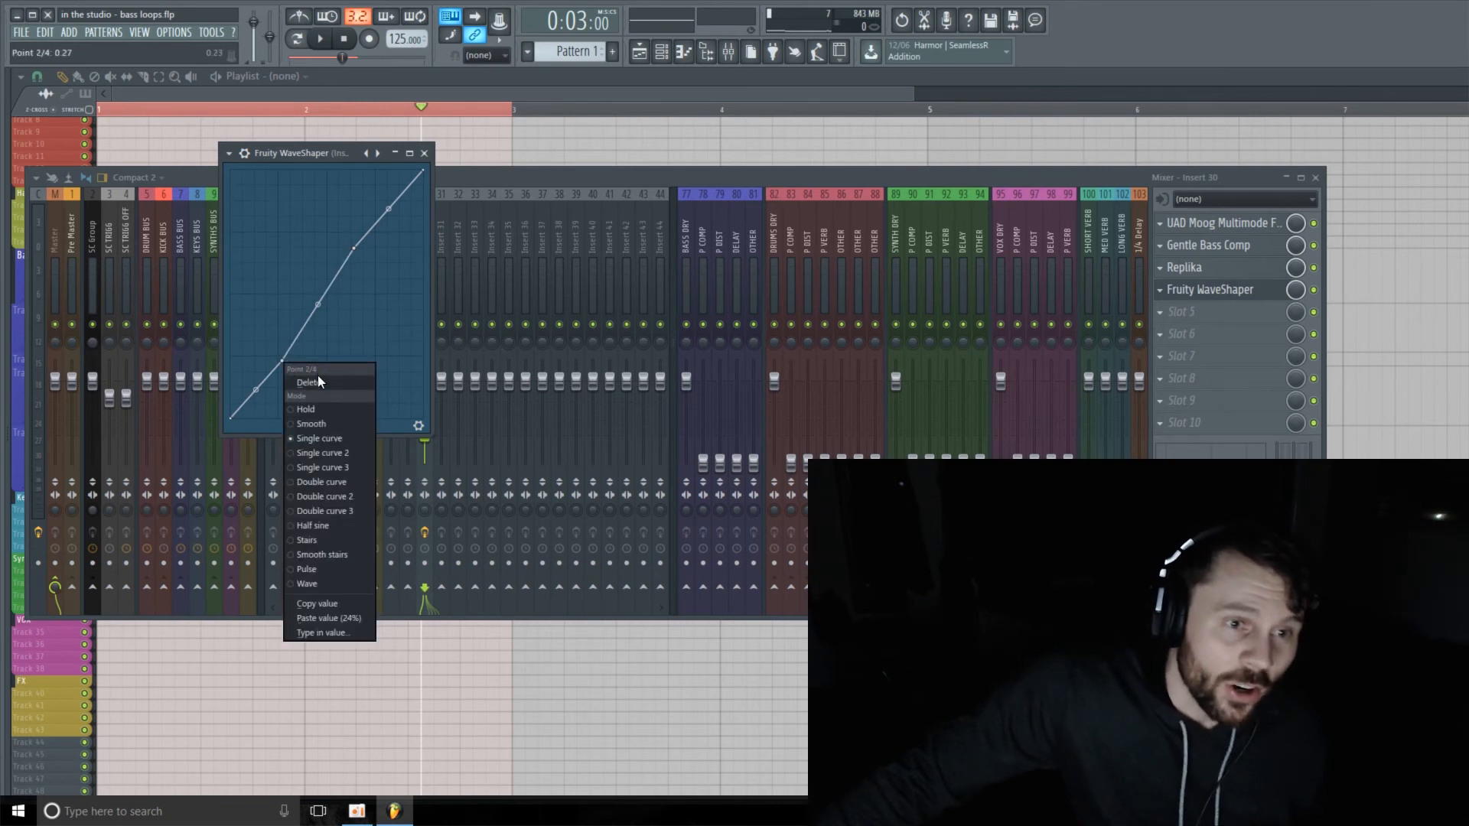
left_click(321, 383)
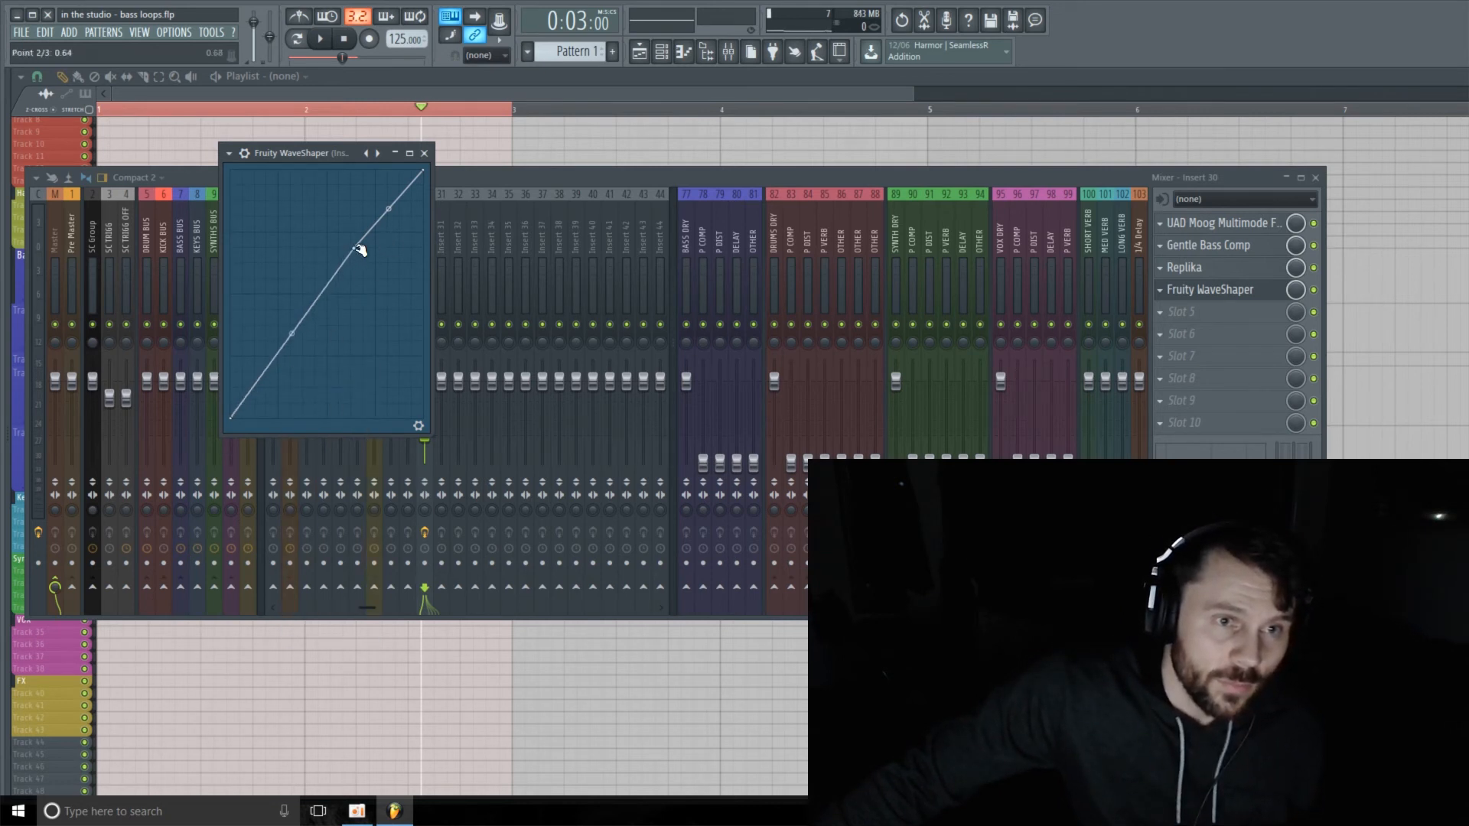
right_click(360, 250)
left_click(395, 264)
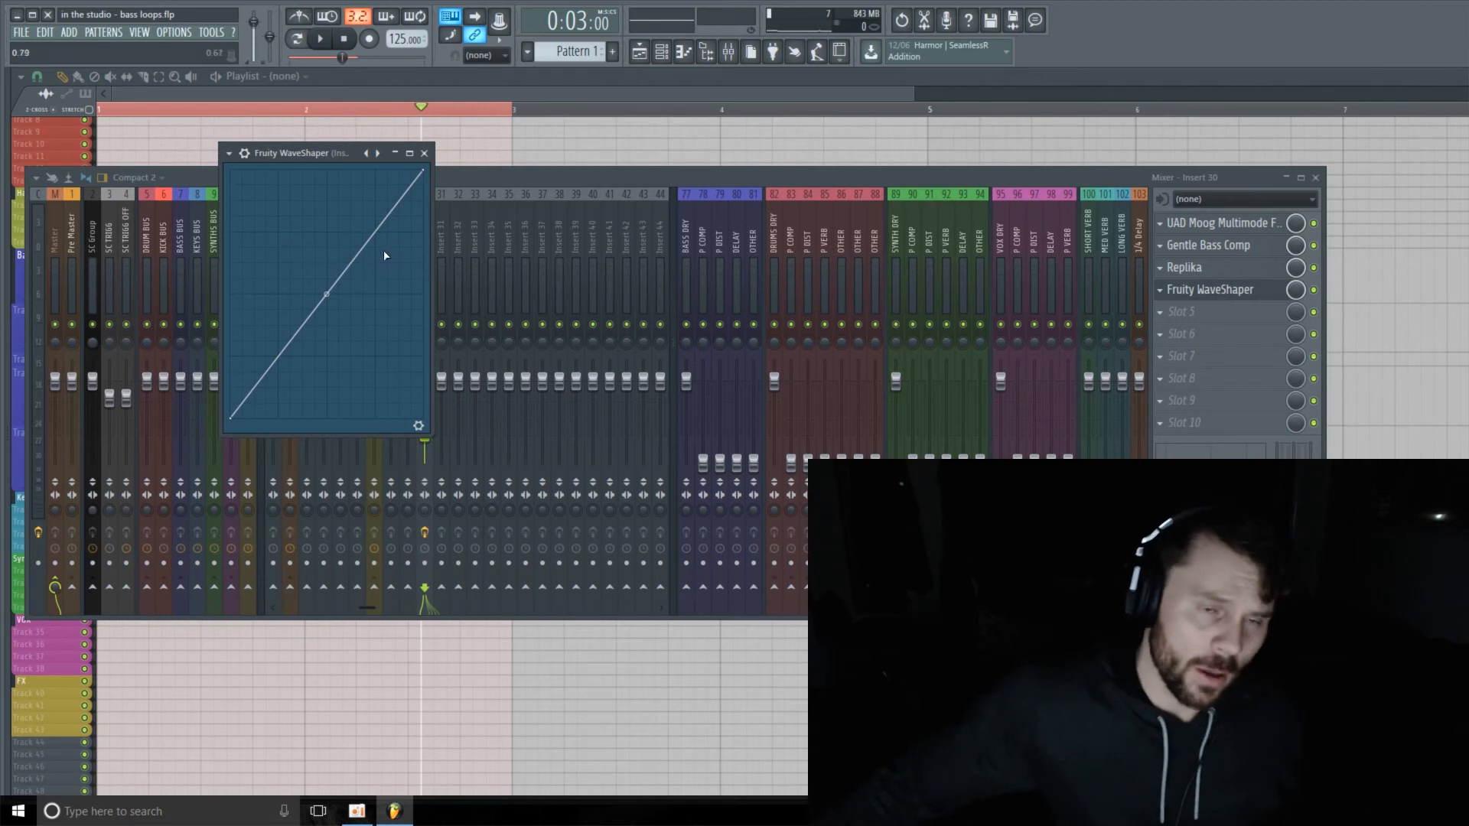
Bend the WaveShaper line into a gentle upward curve with about 3.7% tension while the loop plays
left_click_drag(326, 295, 327, 276)
key("space")
left_click_drag(328, 159, 577, 198)
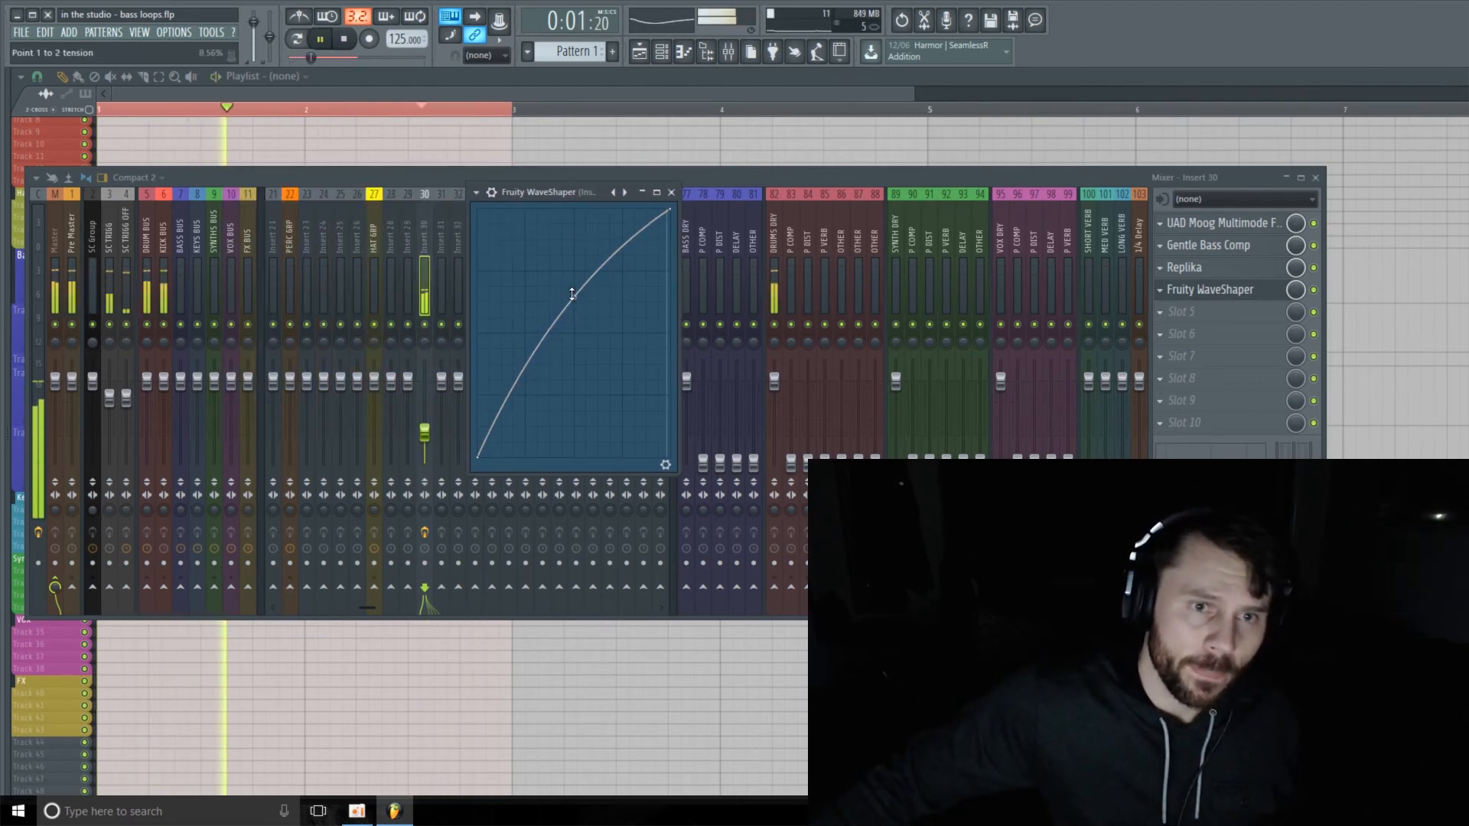
left_click_drag(574, 298, 574, 316)
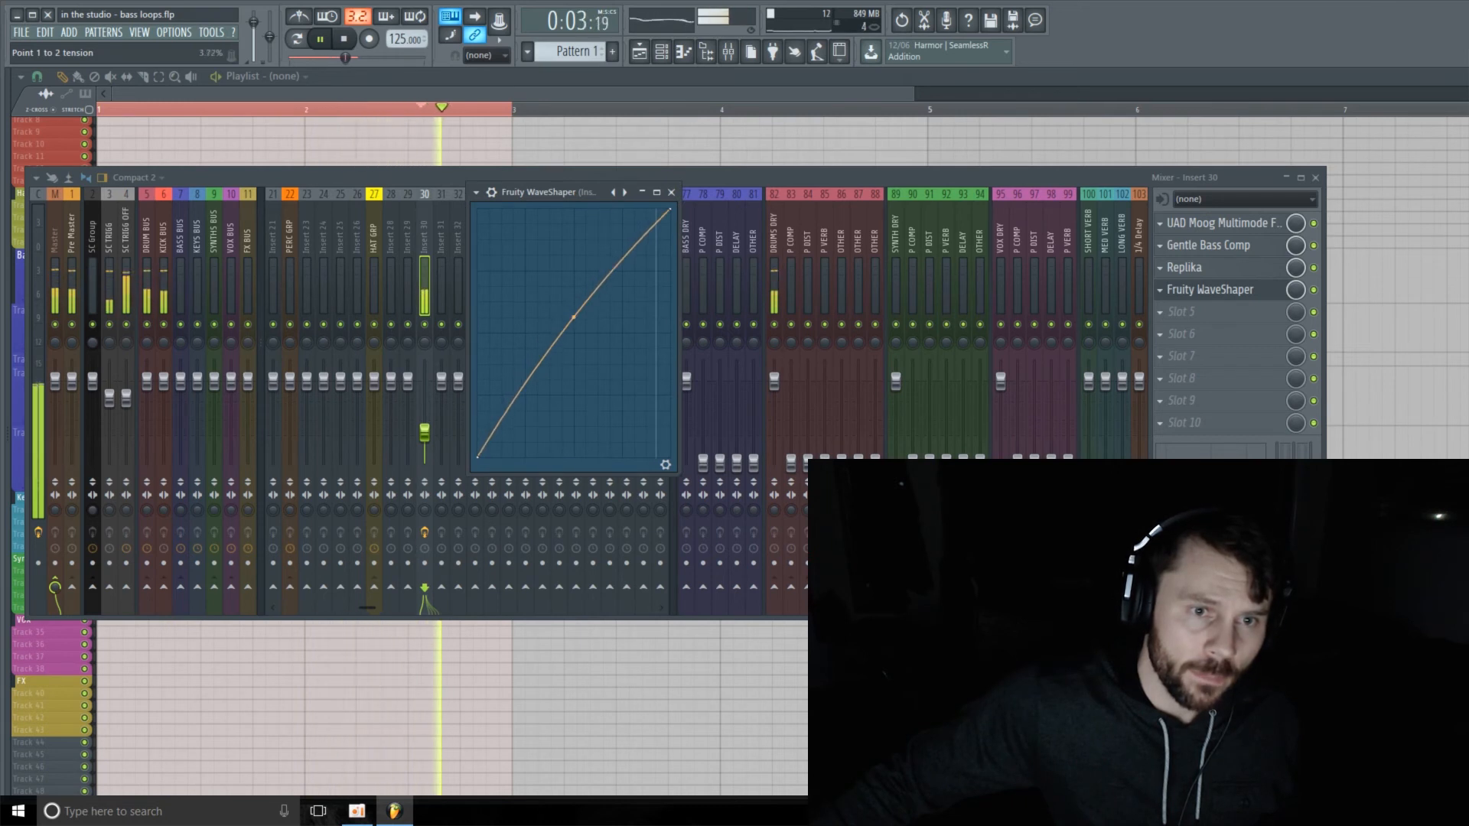
Compare the bass with Fruity WaveShaper bypassed and active during playback, leave it enabled and stop the loop
left_click(1315, 291)
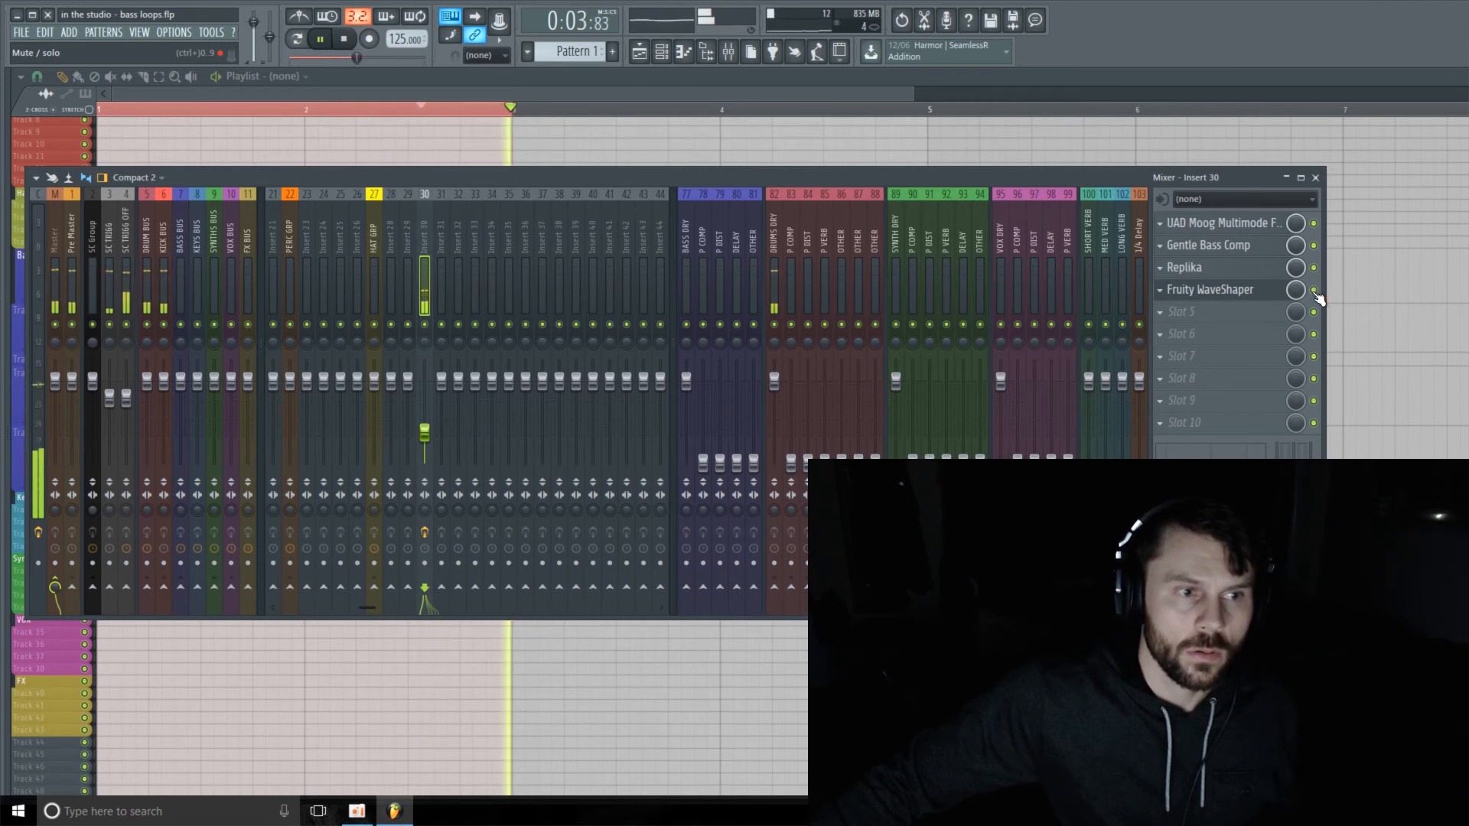
key("space")
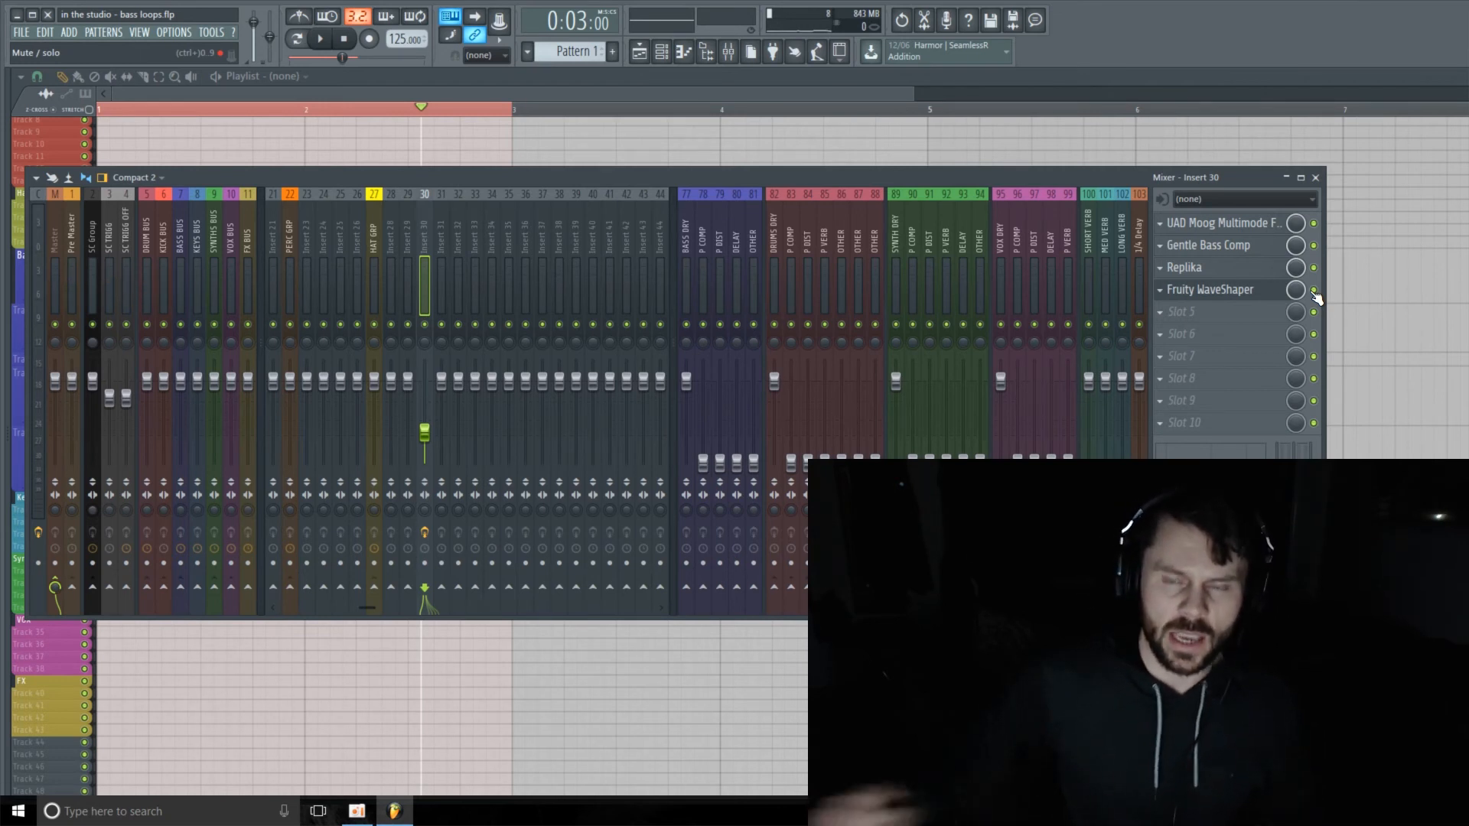
key("space")
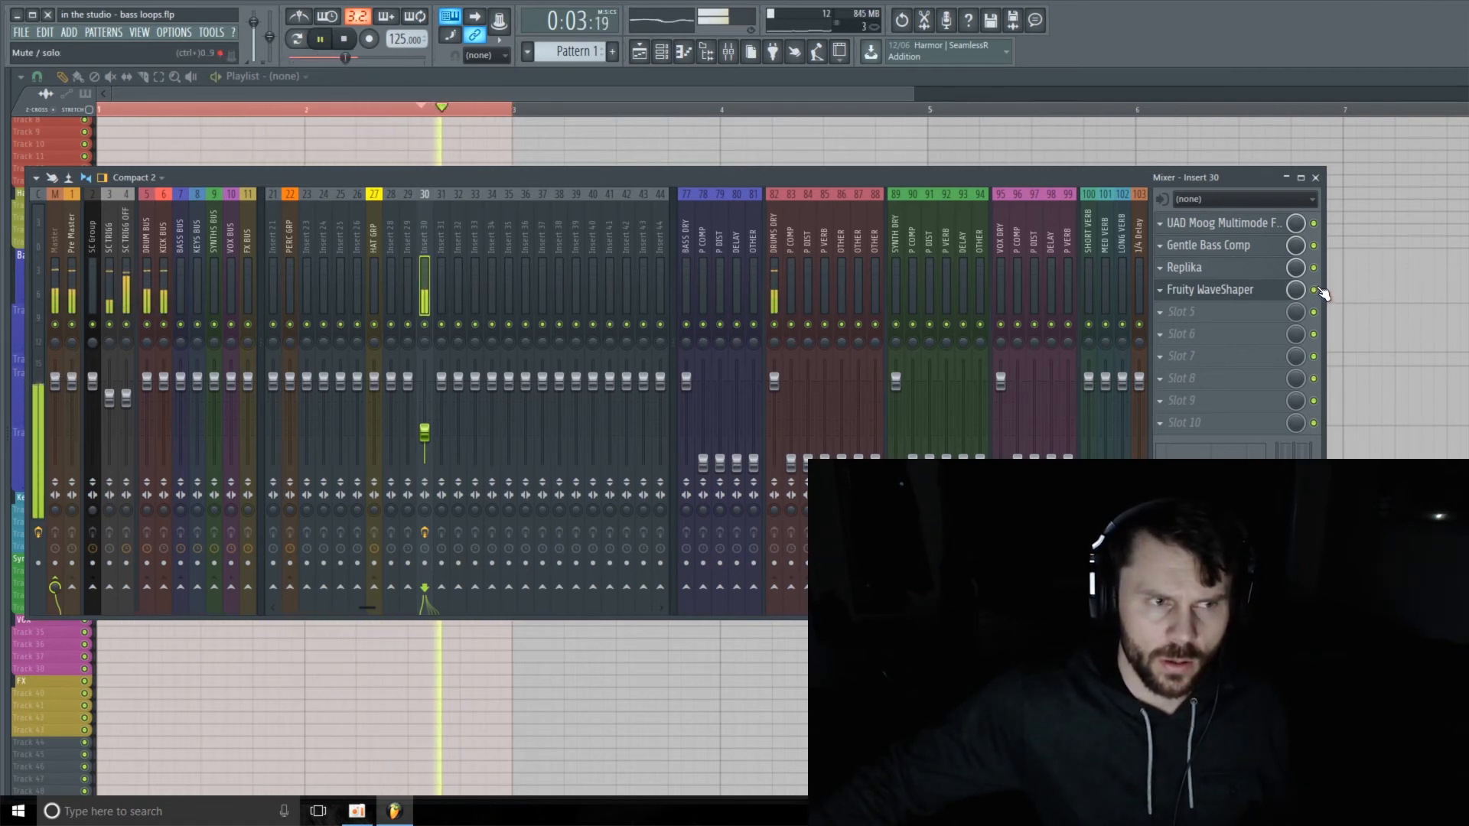
left_click(1316, 289)
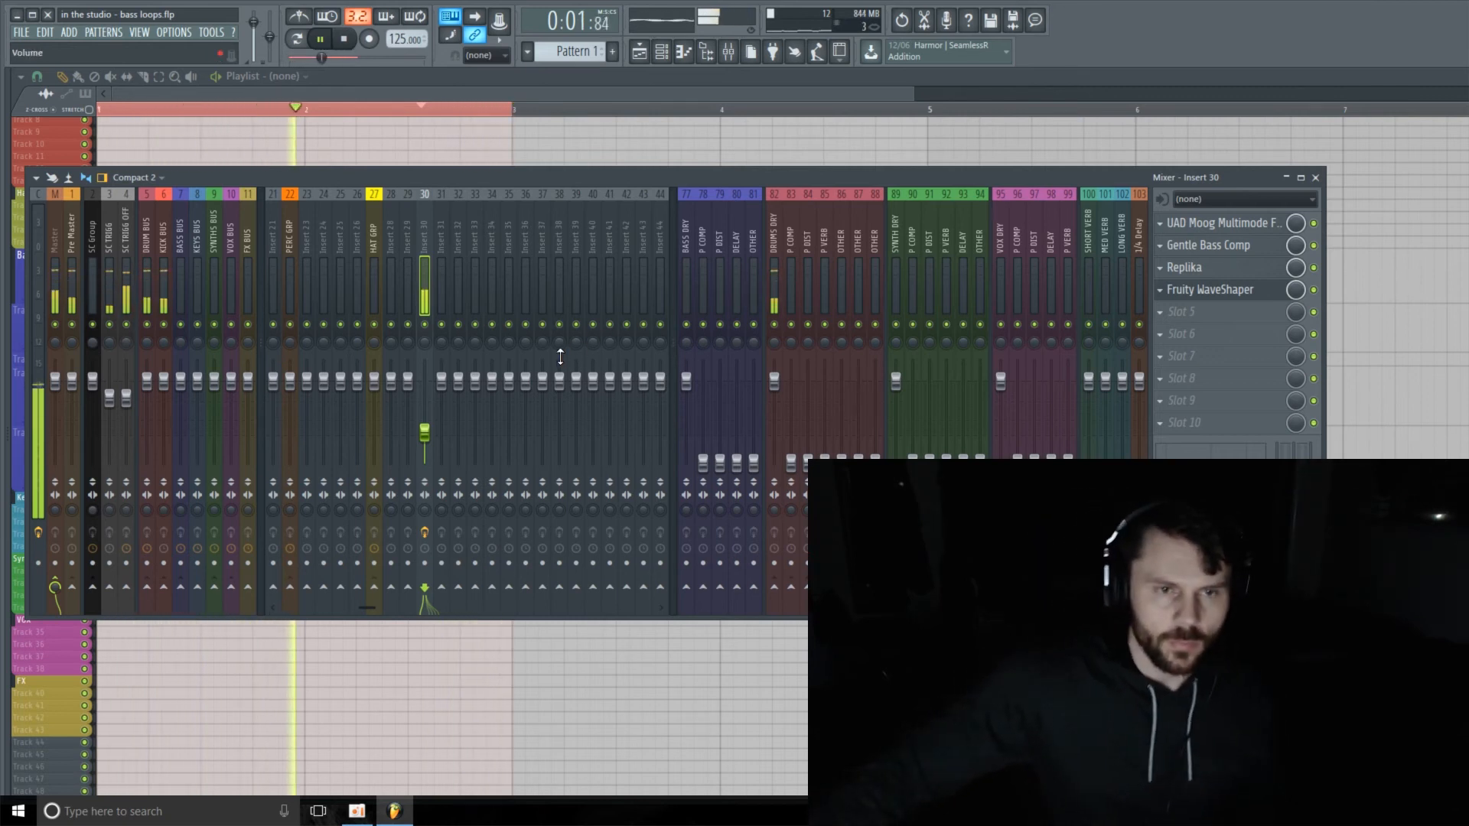
key("space")
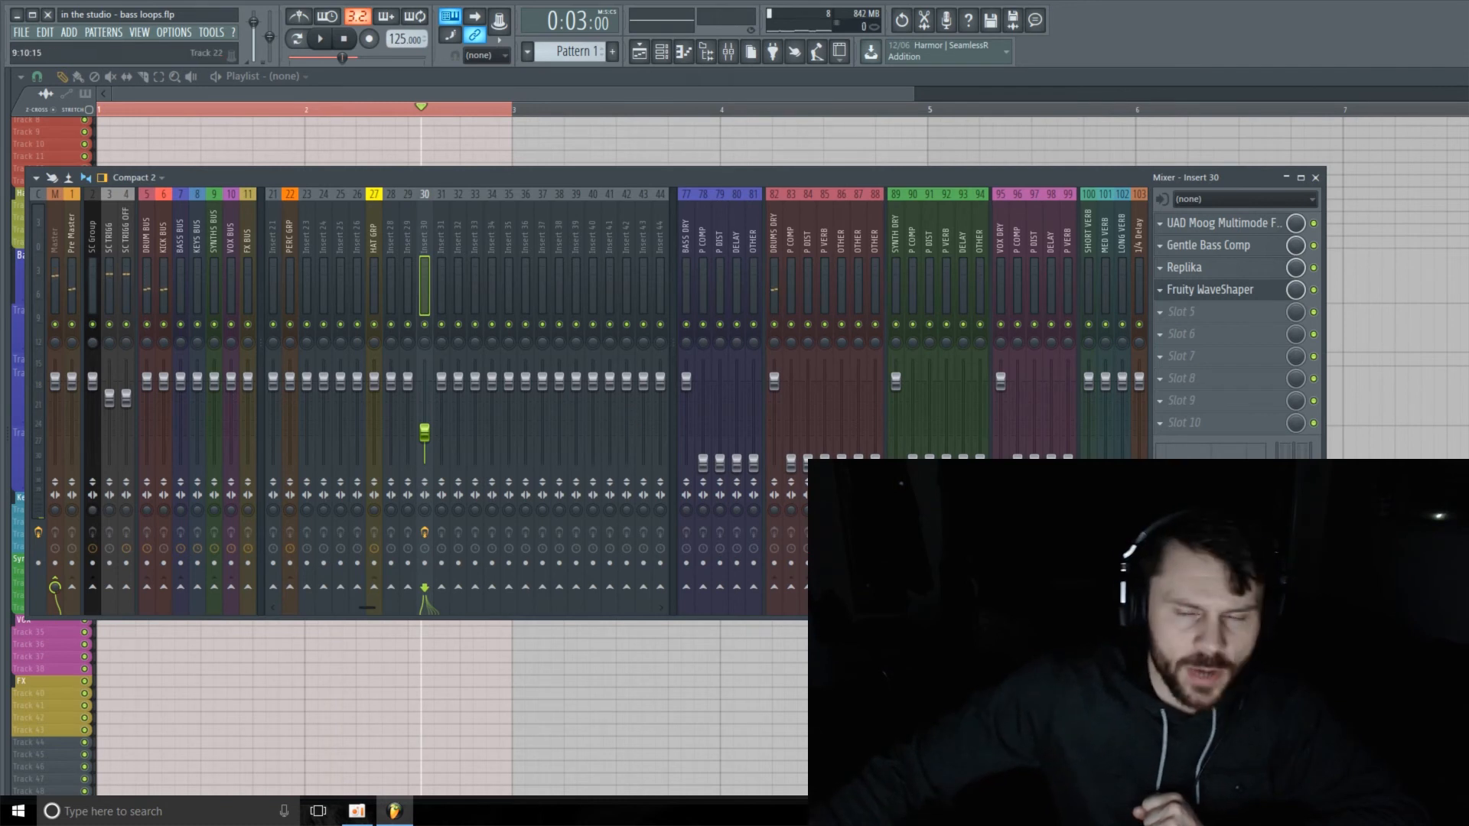
Load Kickstart into slot 10 of insert 30, choose the upper row's fifth curve, and set the mix to 45% during playback
left_click(1203, 424)
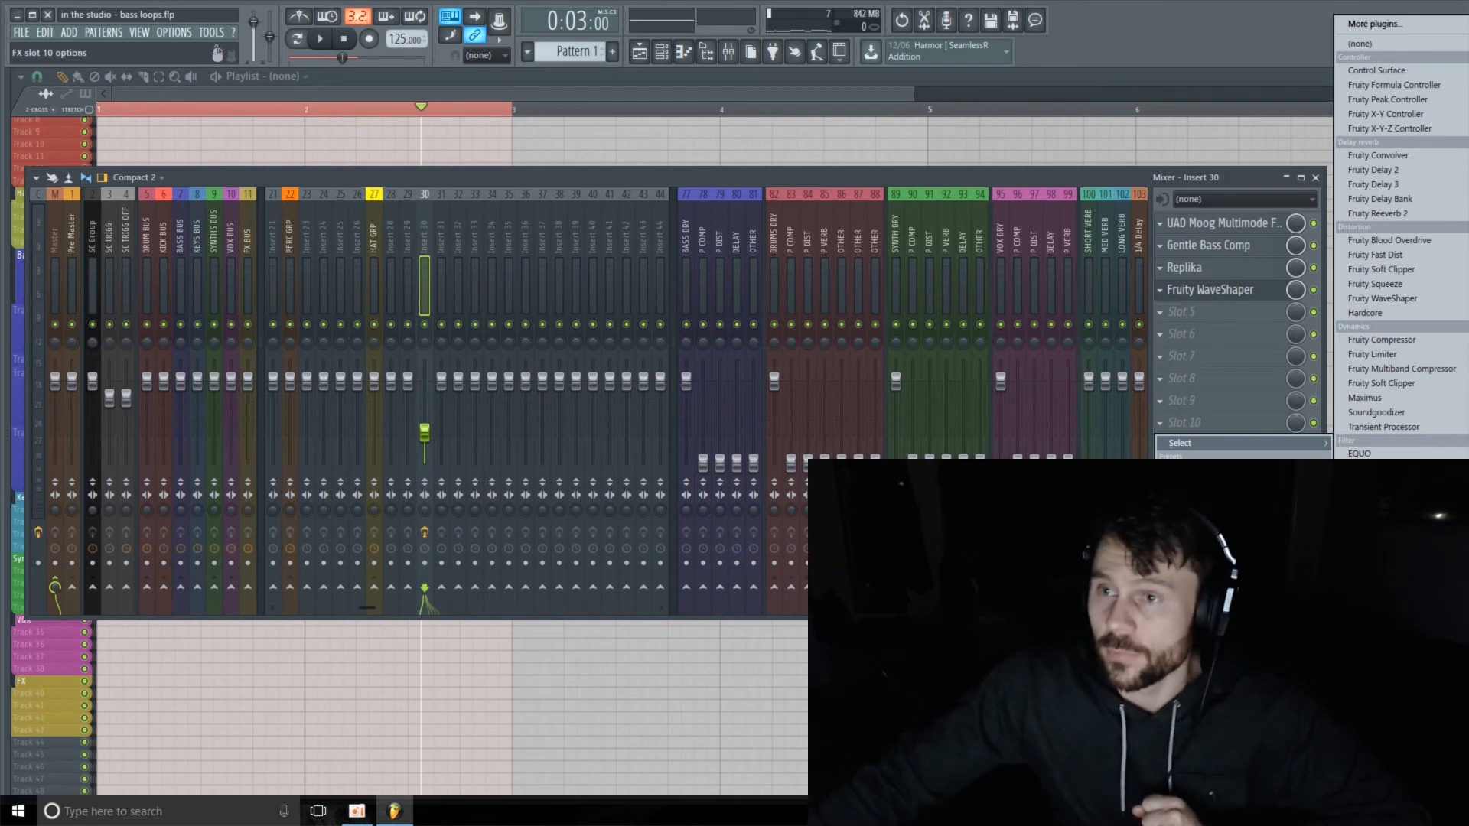
left_click(1377, 643)
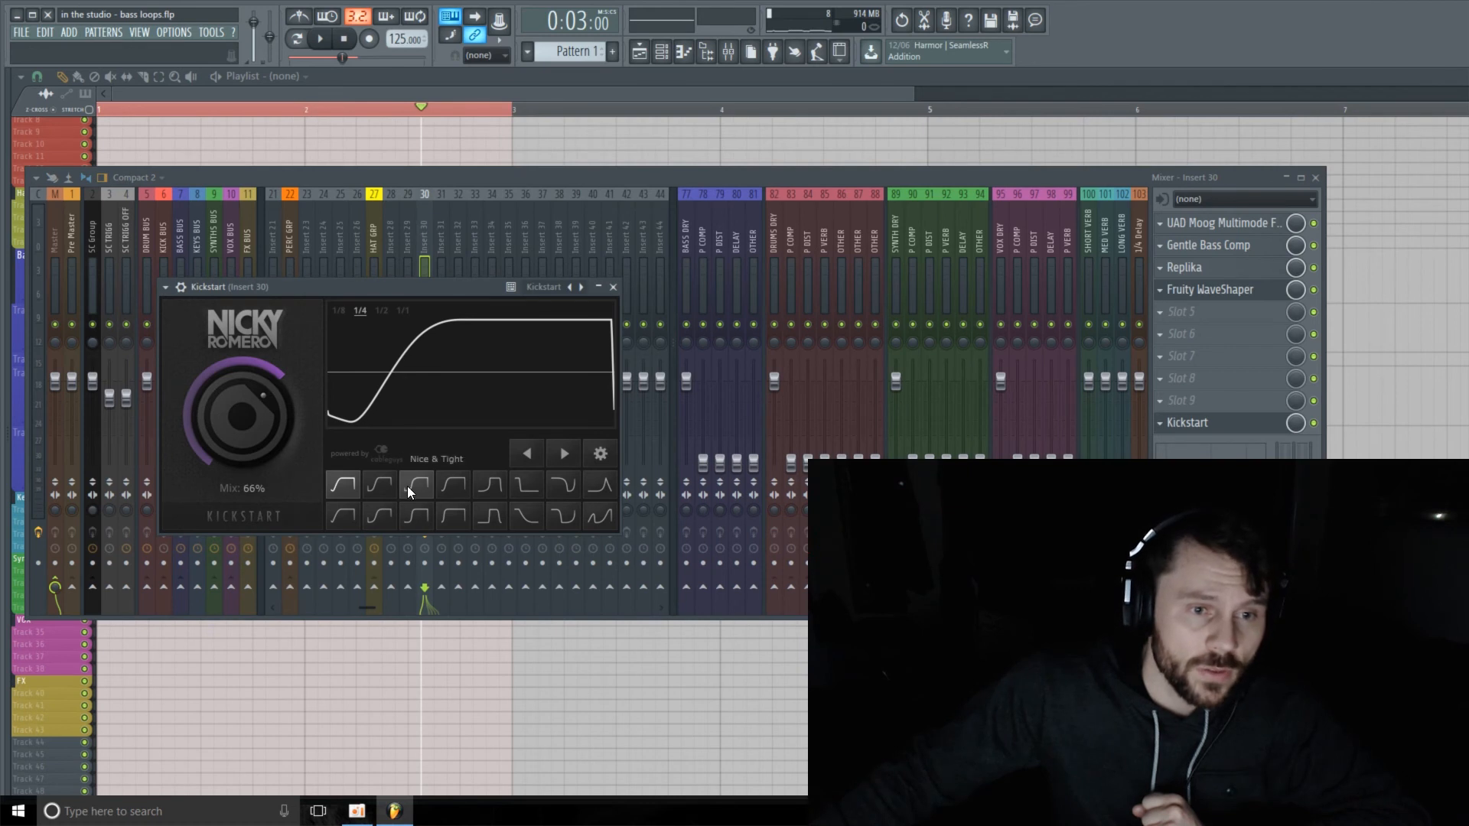
left_click(488, 485)
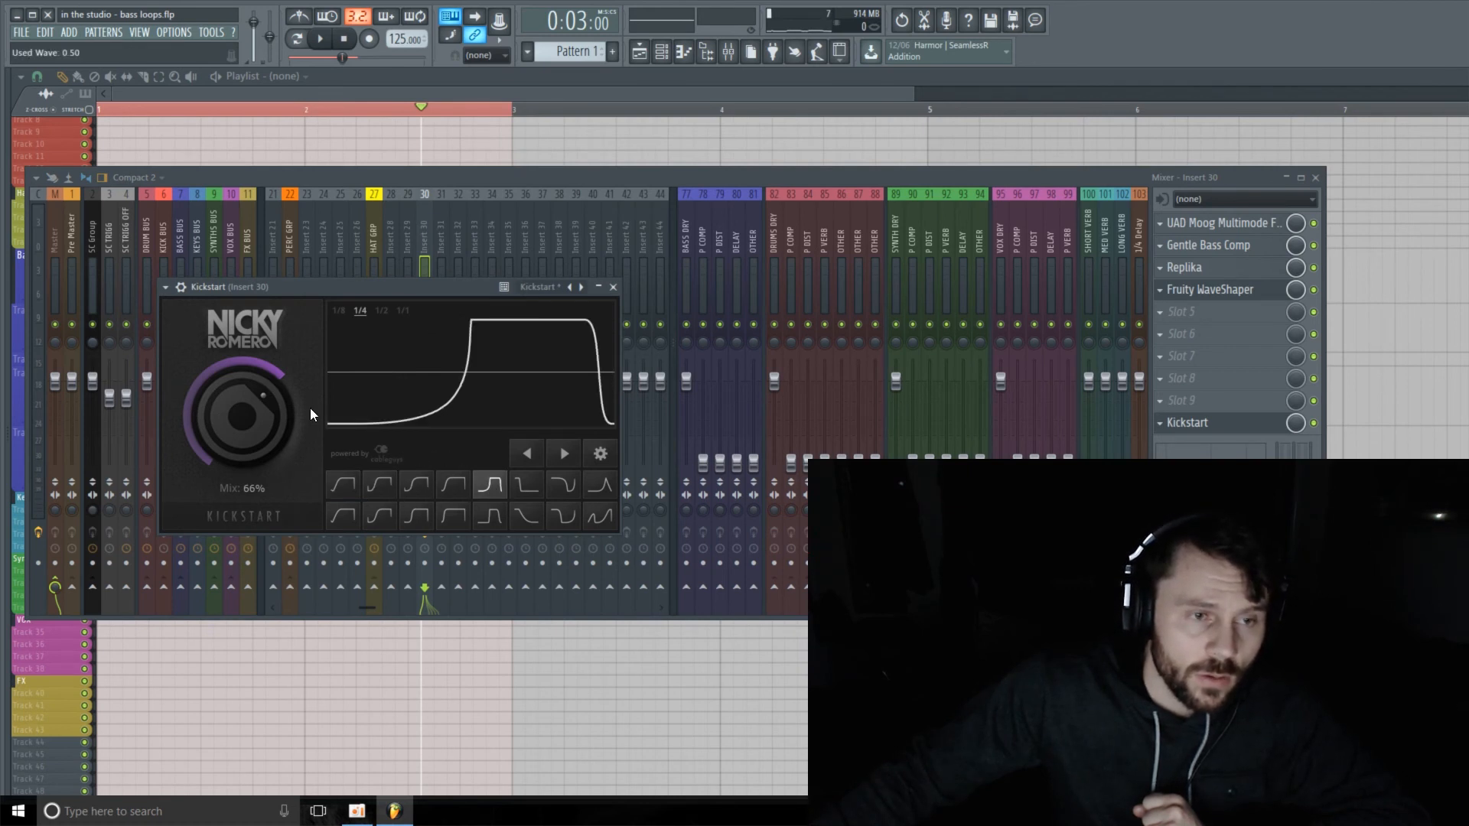
left_click_drag(242, 417, 242, 509)
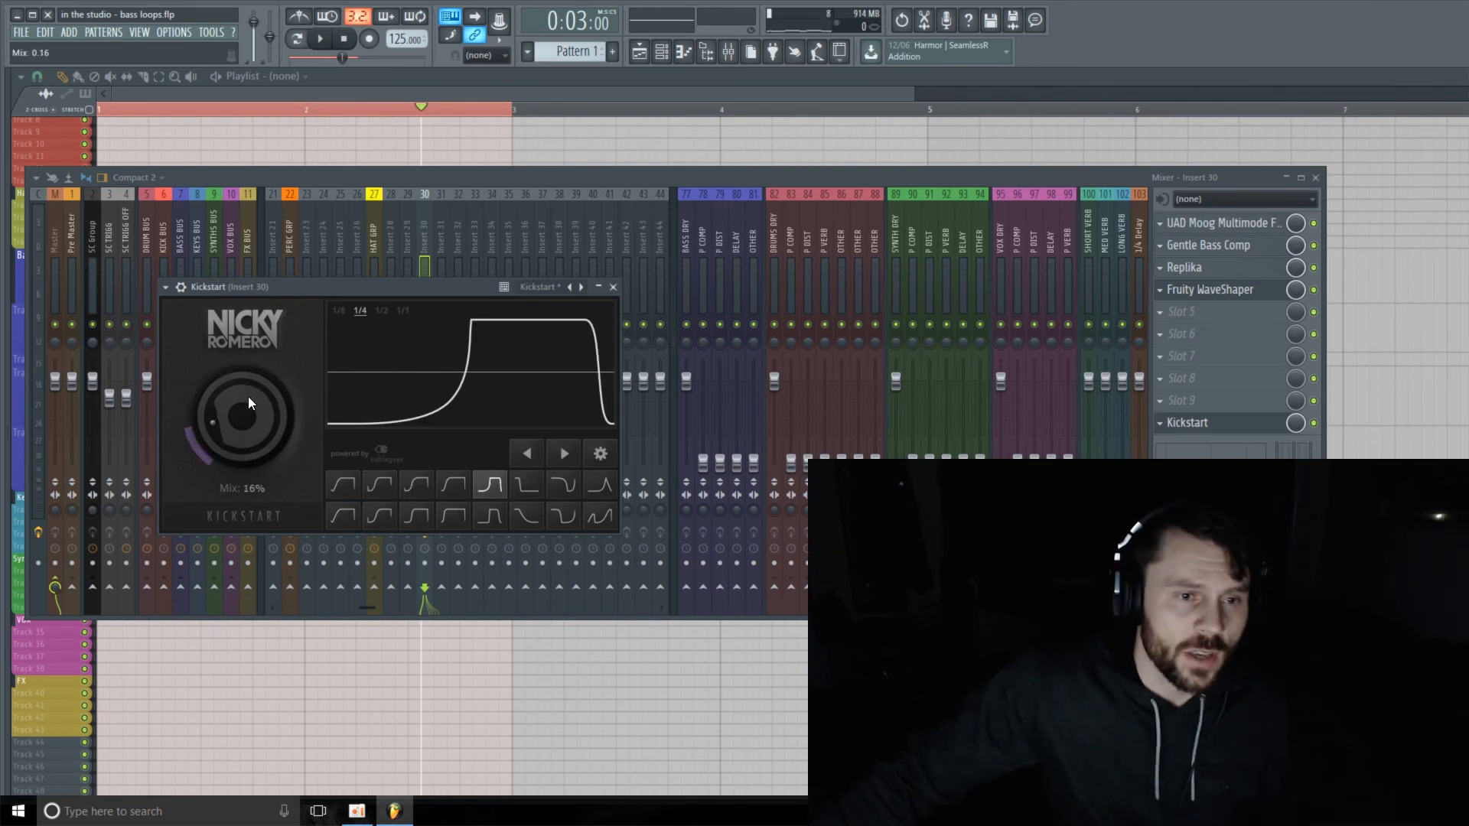
key("space")
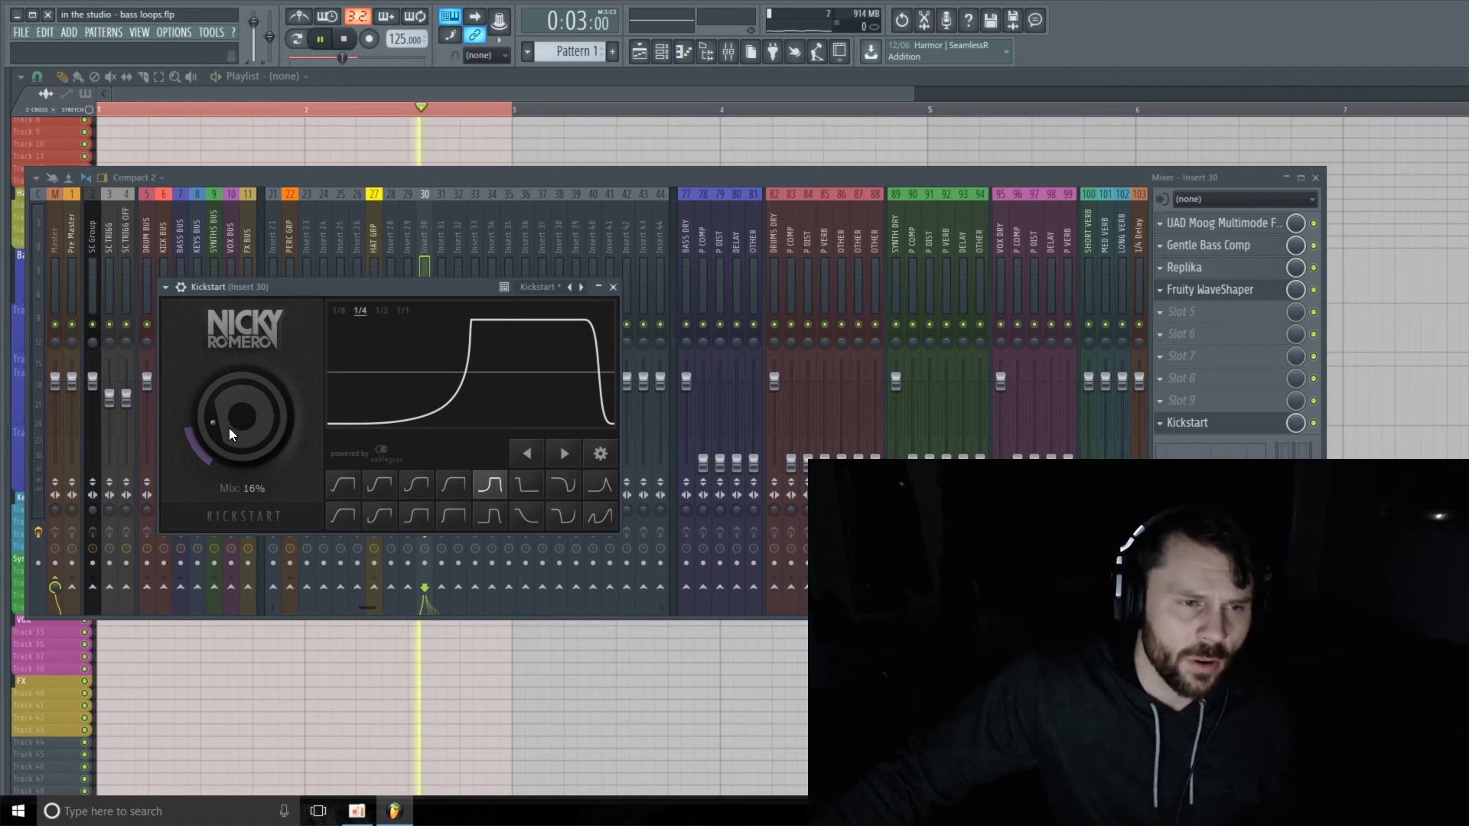
left_click_drag(228, 429, 228, 387)
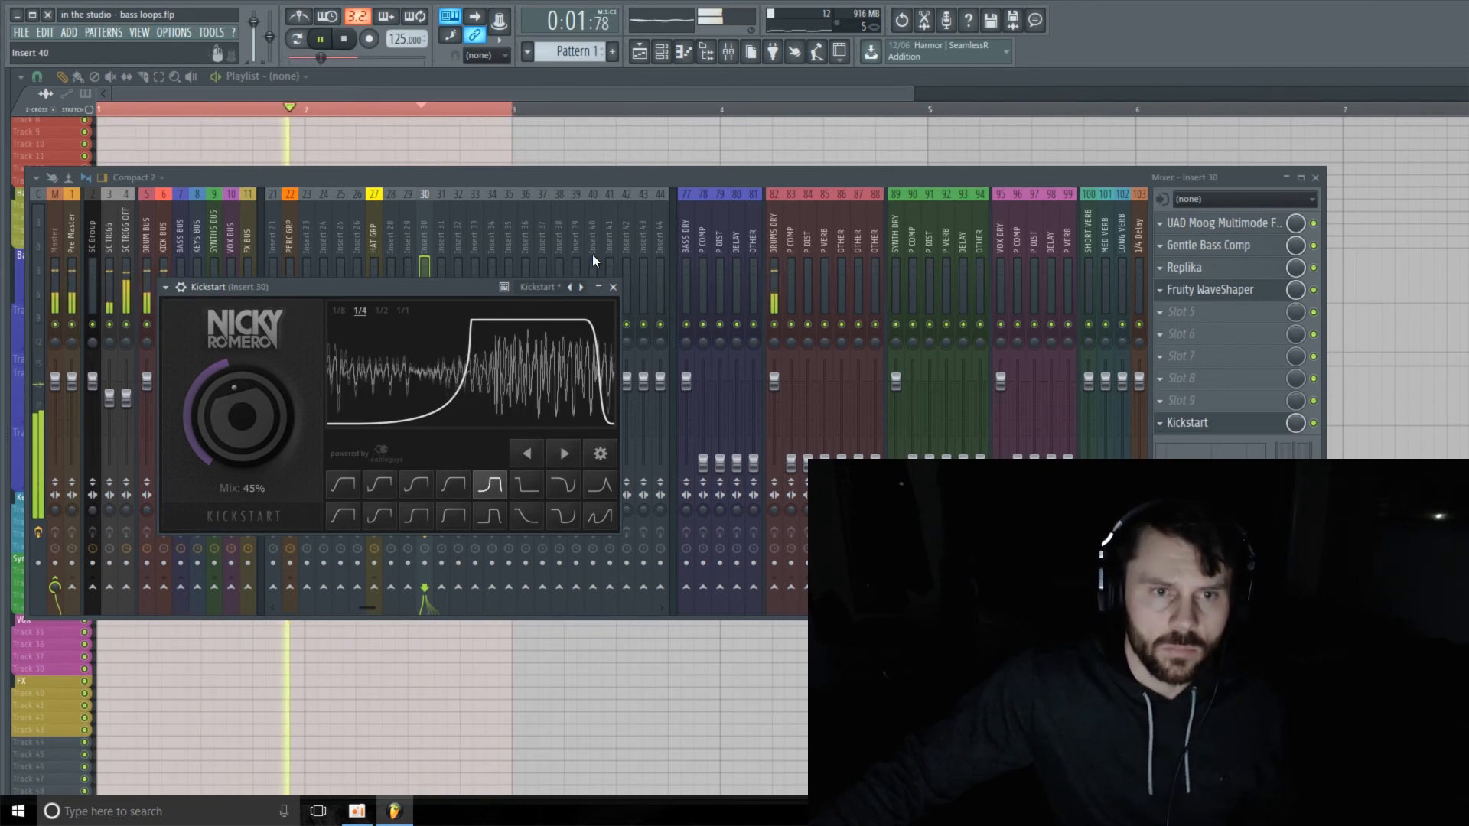
Lower insert 30's volume to 38% (-16.6 dB) during playback, with Kickstart closed, and save the project
left_click(614, 288)
left_click(425, 429)
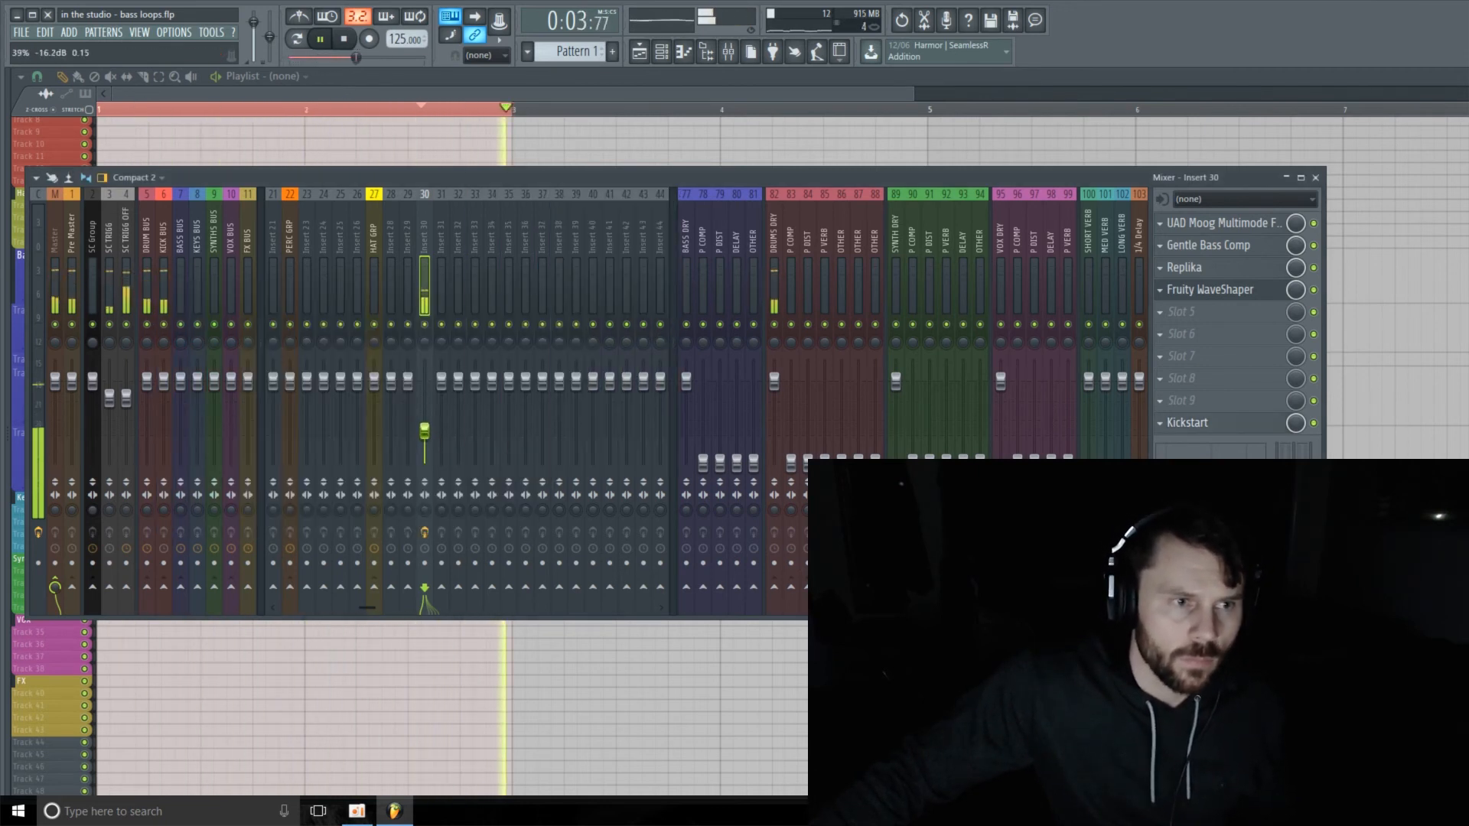
left_click_drag(425, 432, 429, 436)
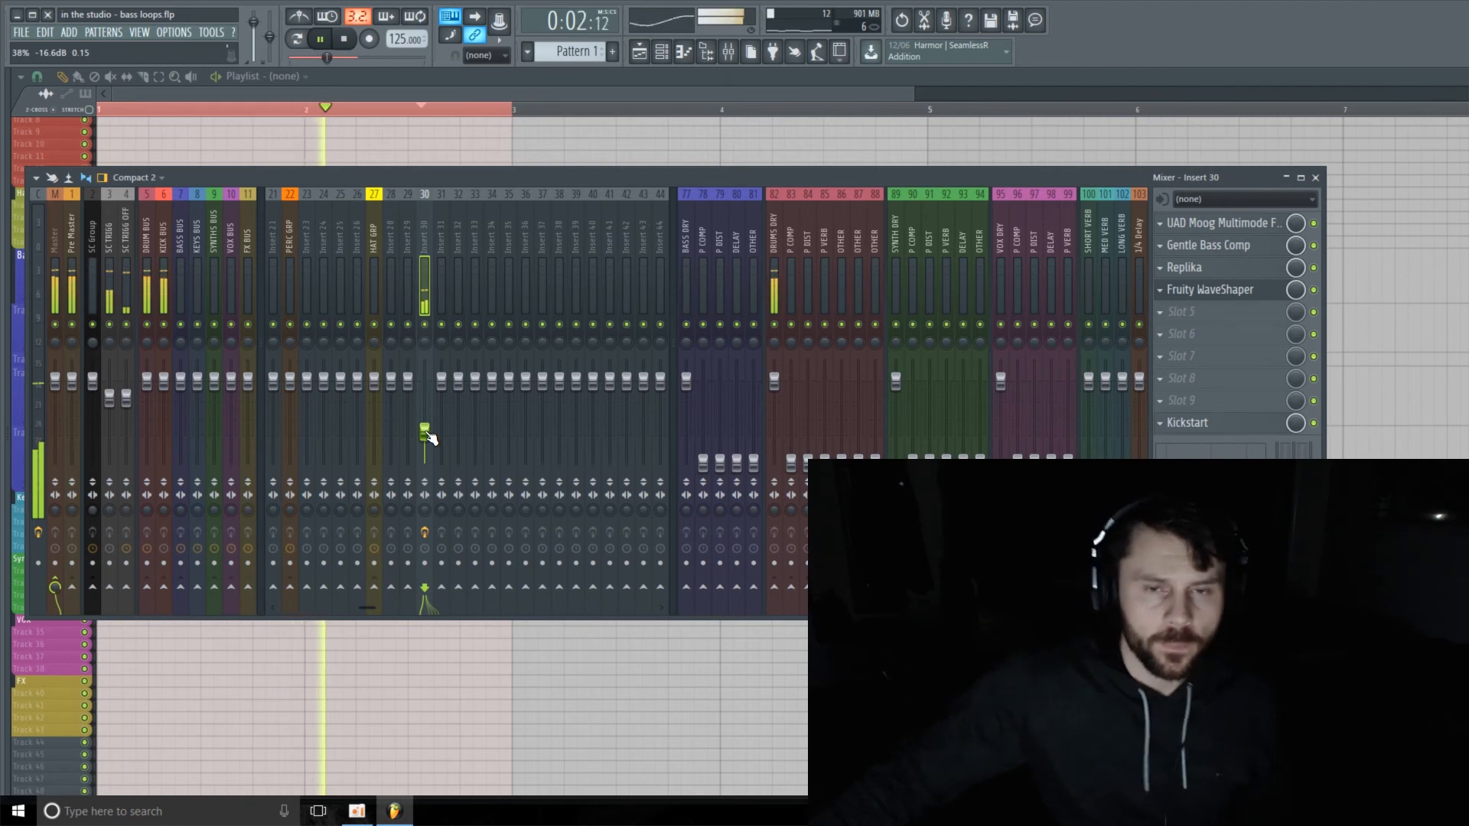
key("ctrl+s")
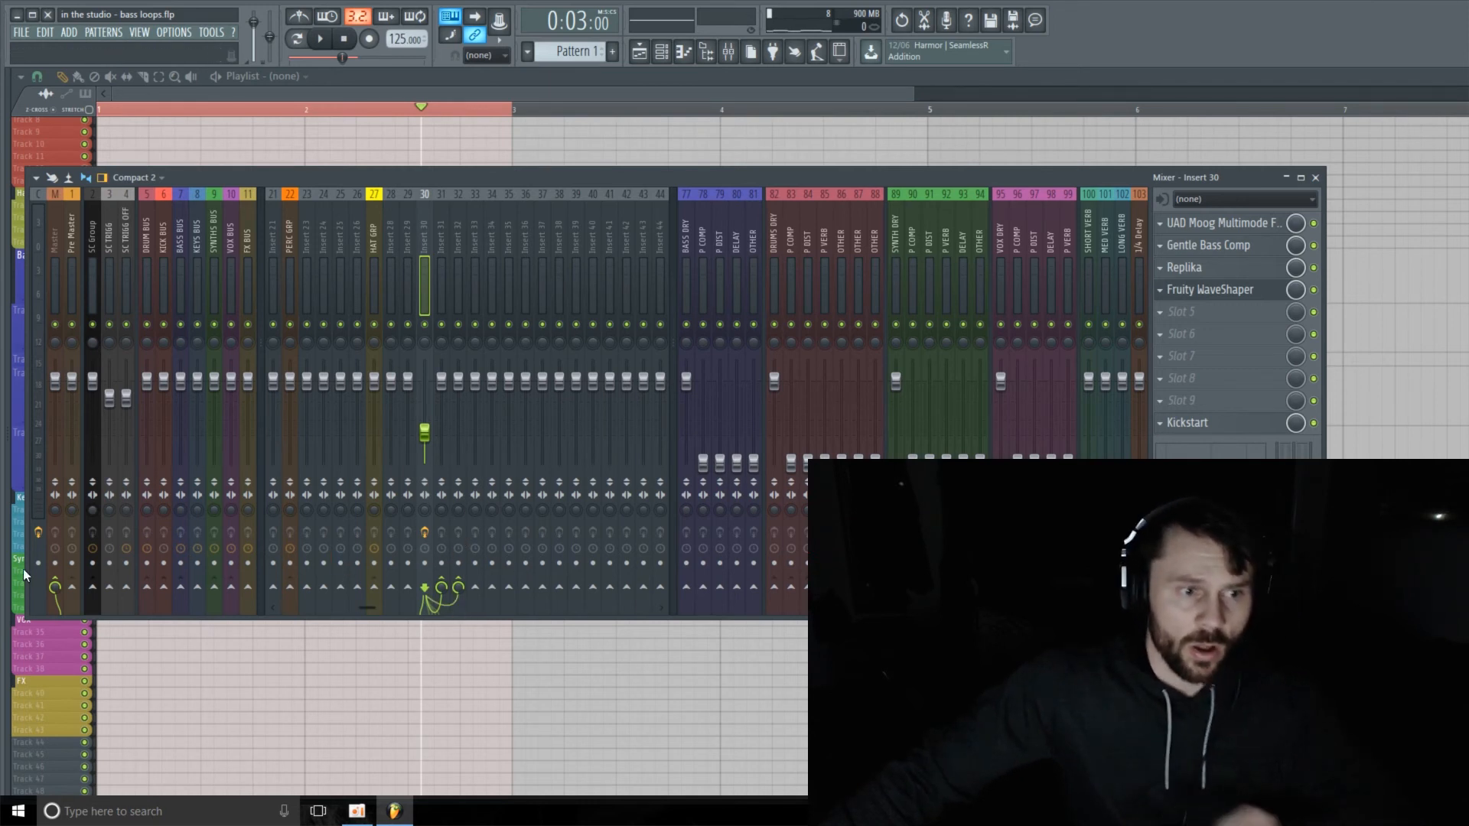
Disconnect insert 30's direct routing to the master and name the track Bass
left_click(58, 585)
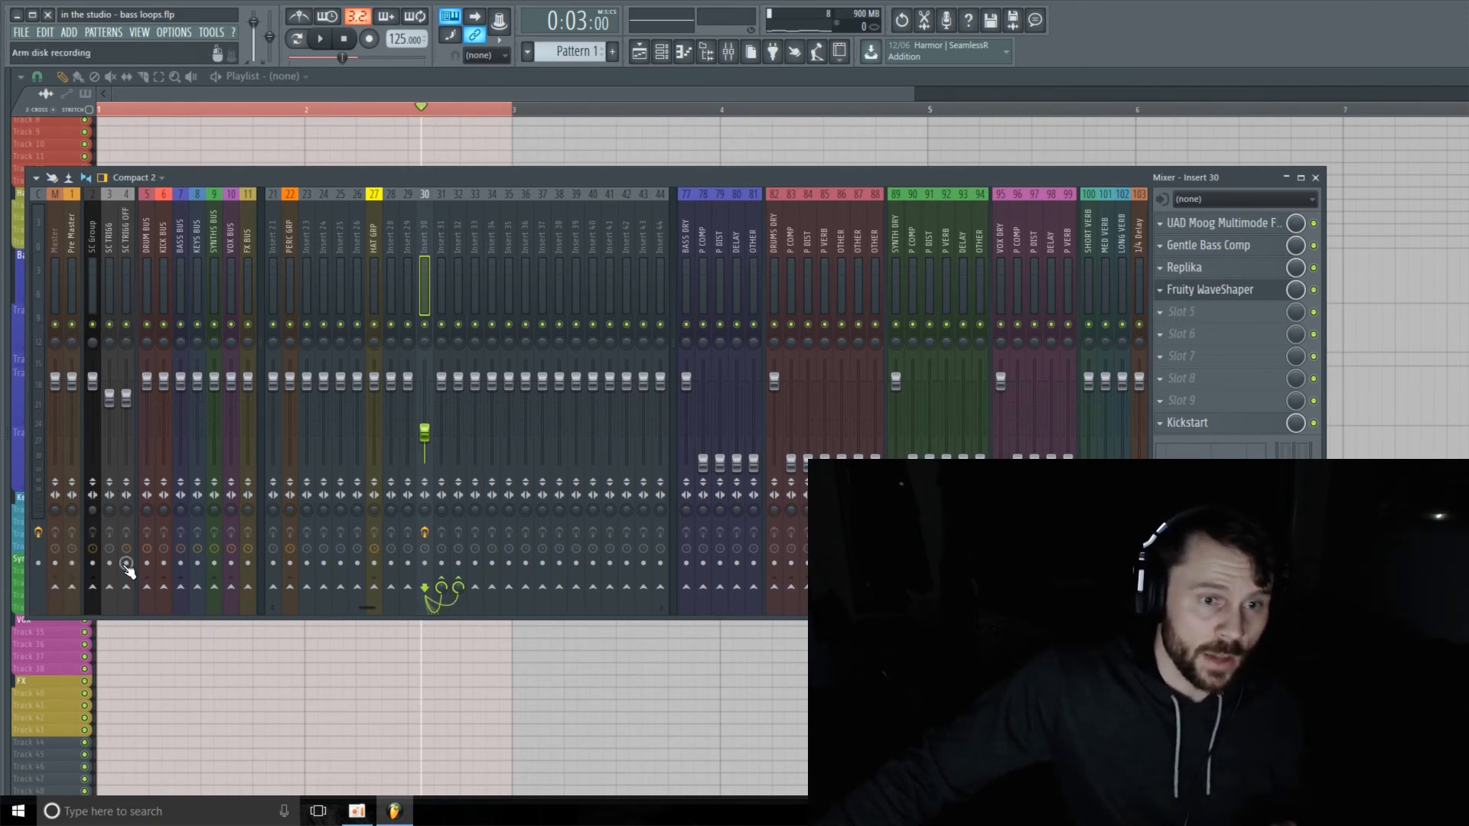
right_click(439, 231)
left_click(451, 217)
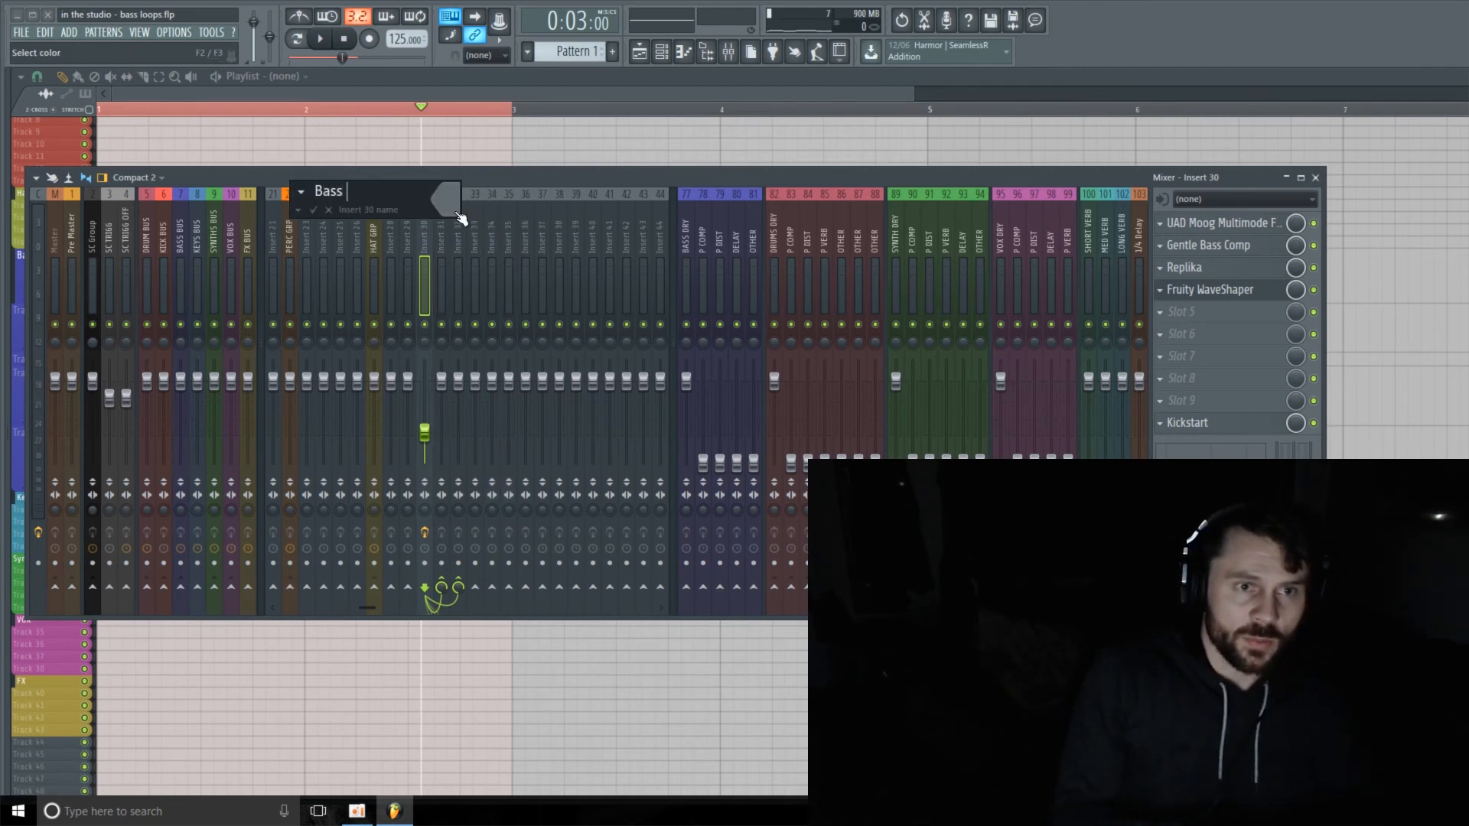
key("Return")
Name mixer insert 31 "bass dry"
right_click(457, 214)
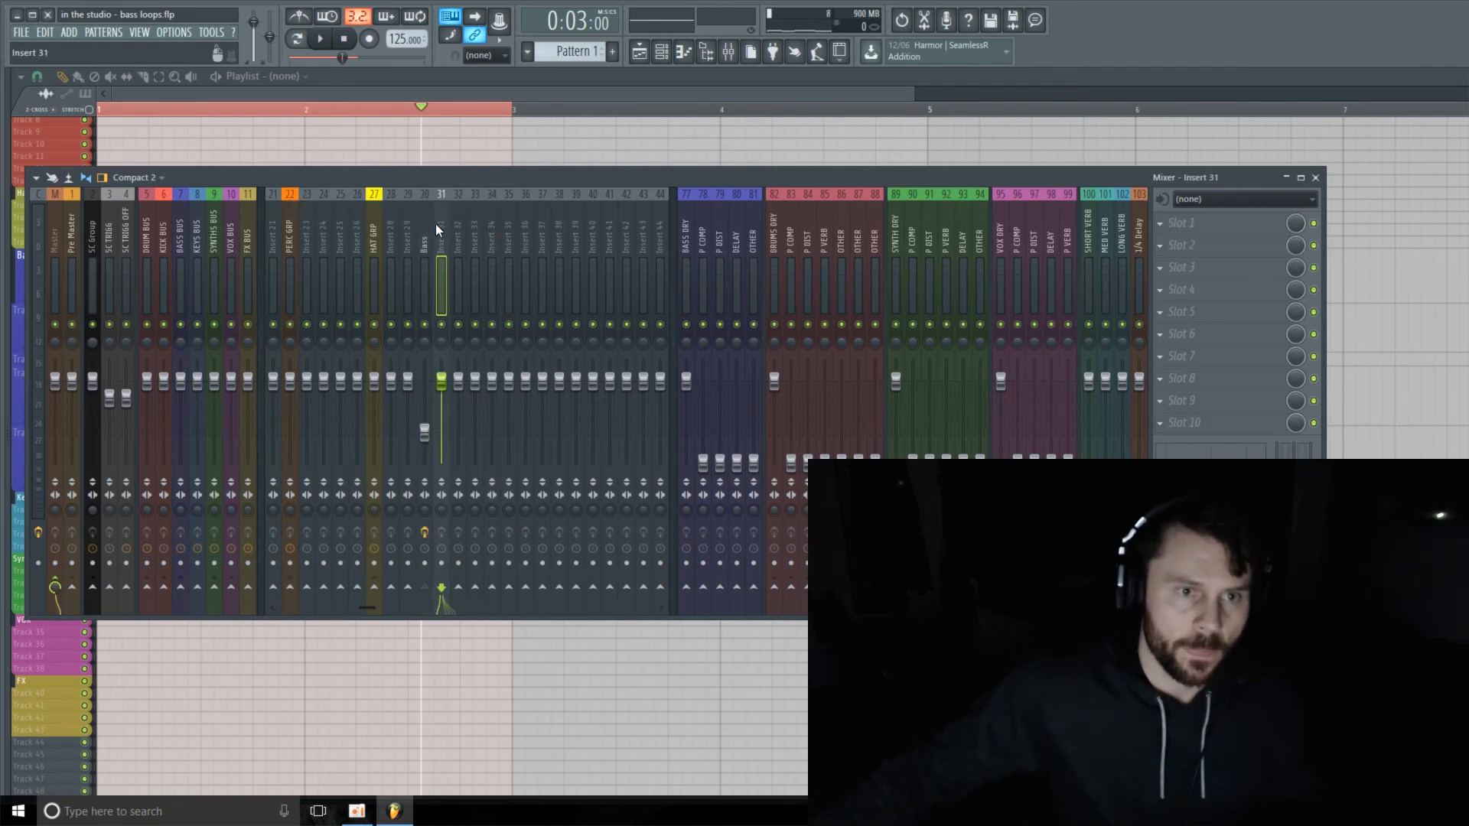
right_click(440, 218)
left_click(472, 215)
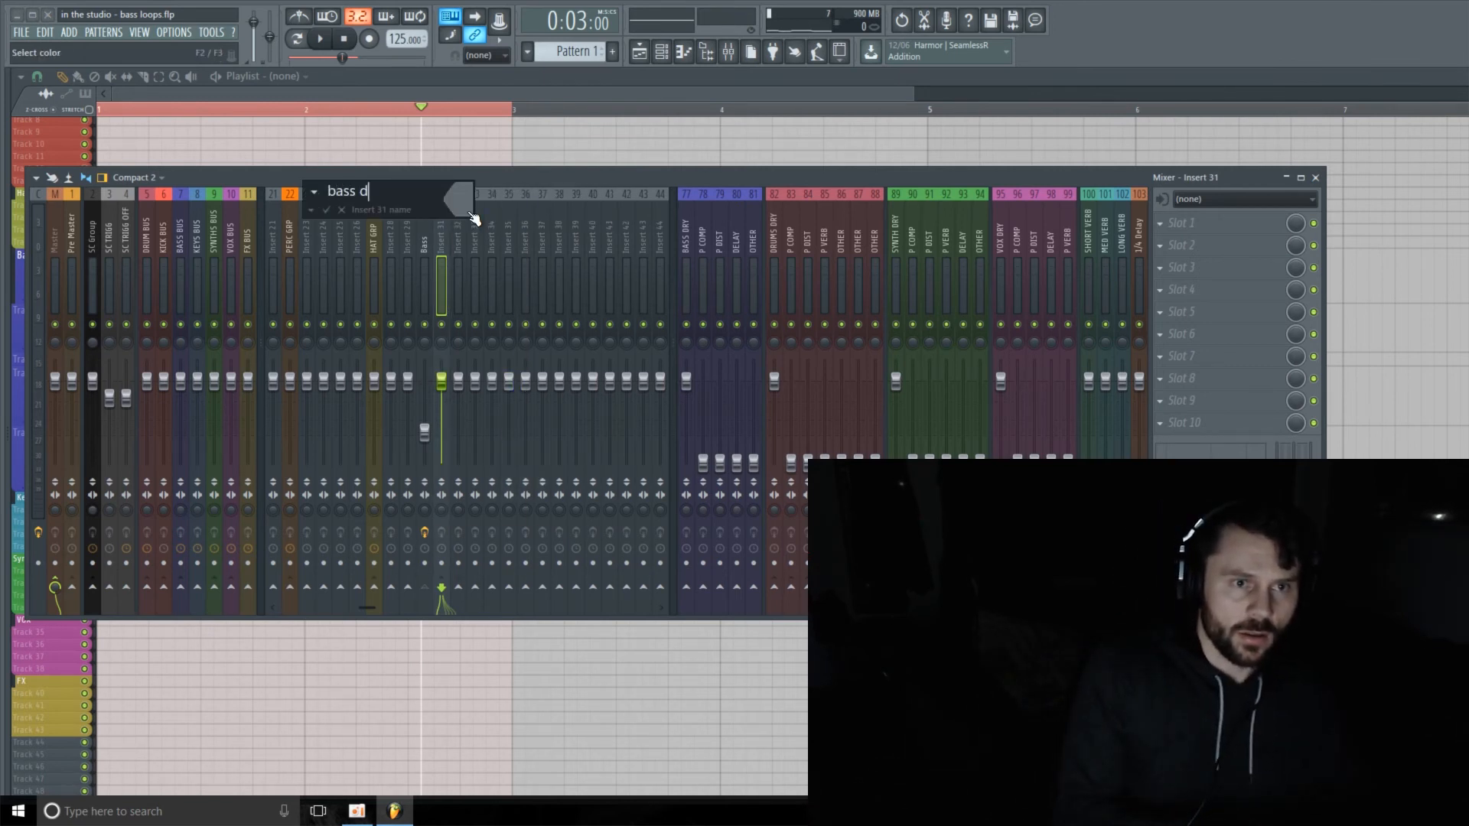
key("Return")
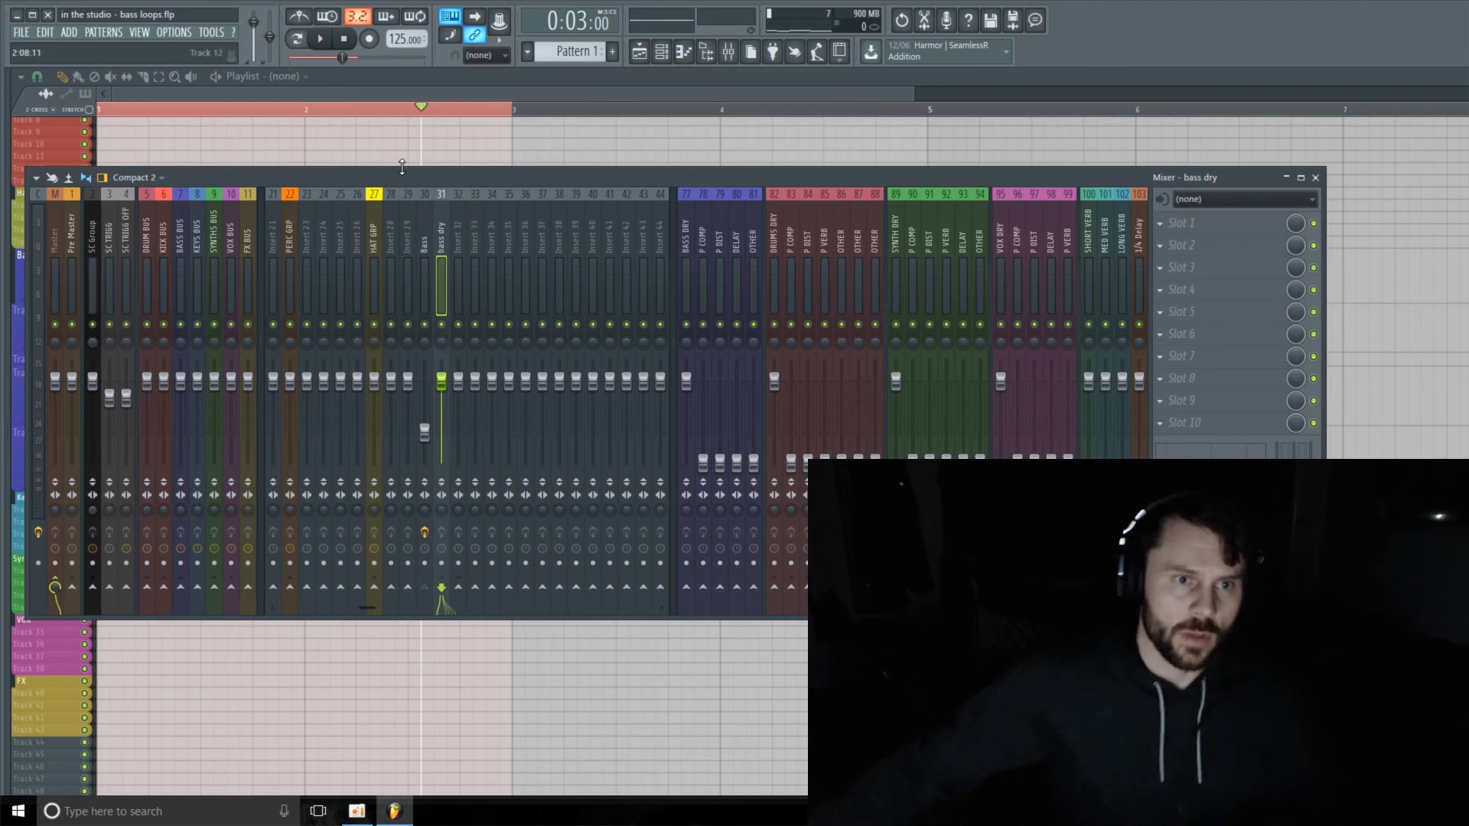
Name mixer insert 32 "bass verb", keeping its default colour
left_click(452, 241)
right_click(451, 241)
left_click(498, 219)
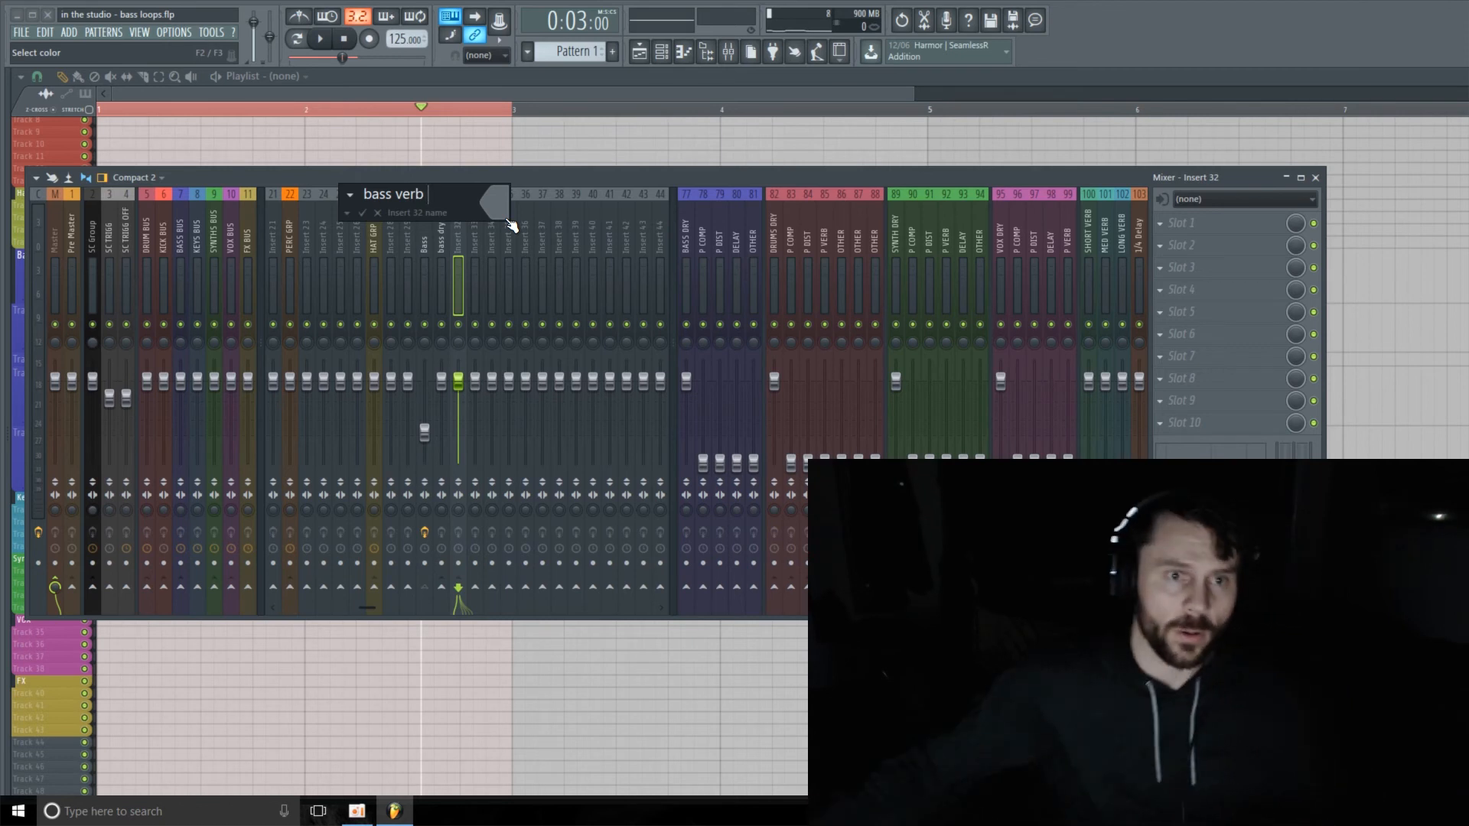
left_click(510, 217)
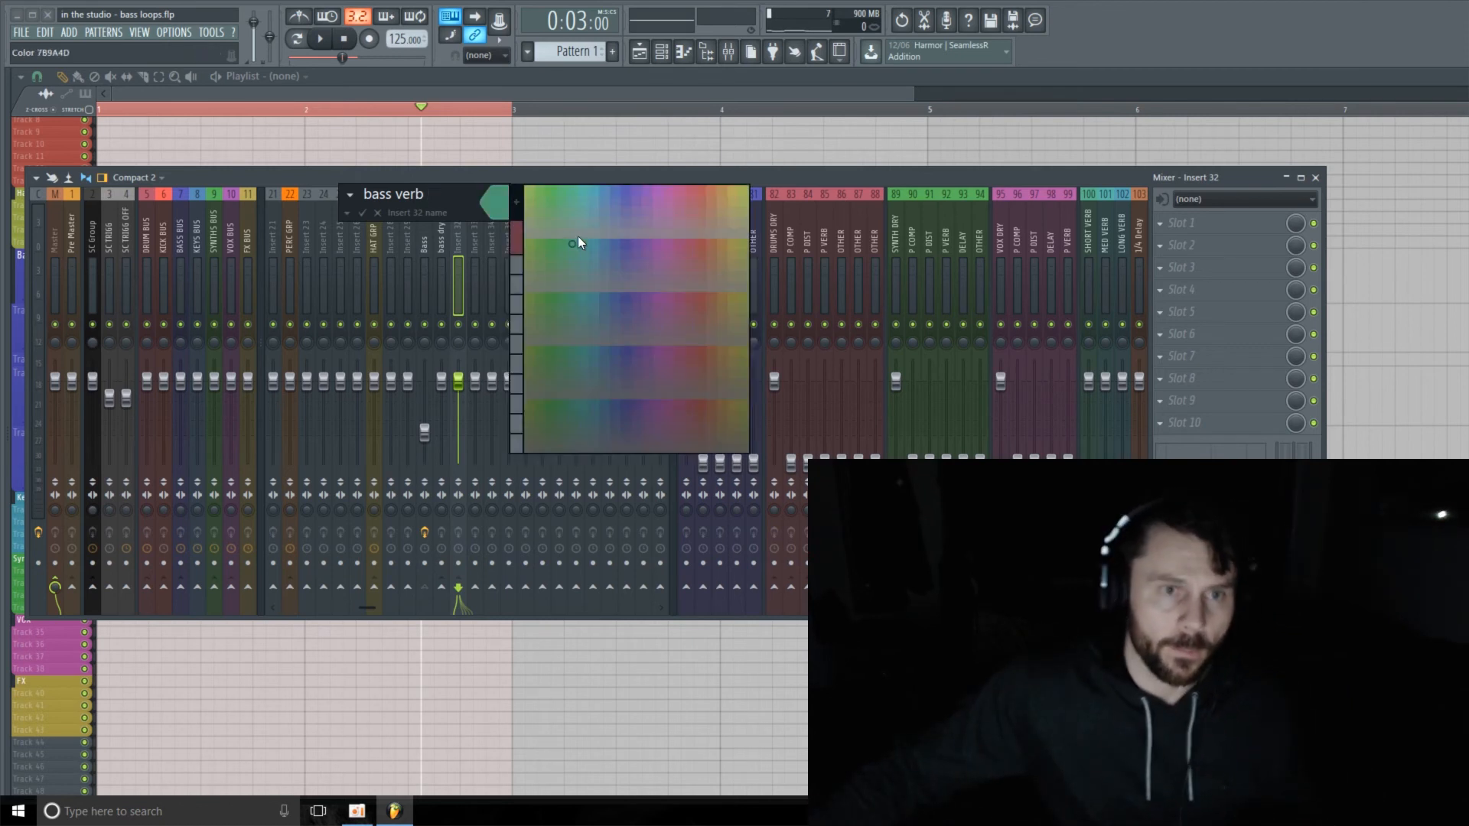
left_click(496, 216)
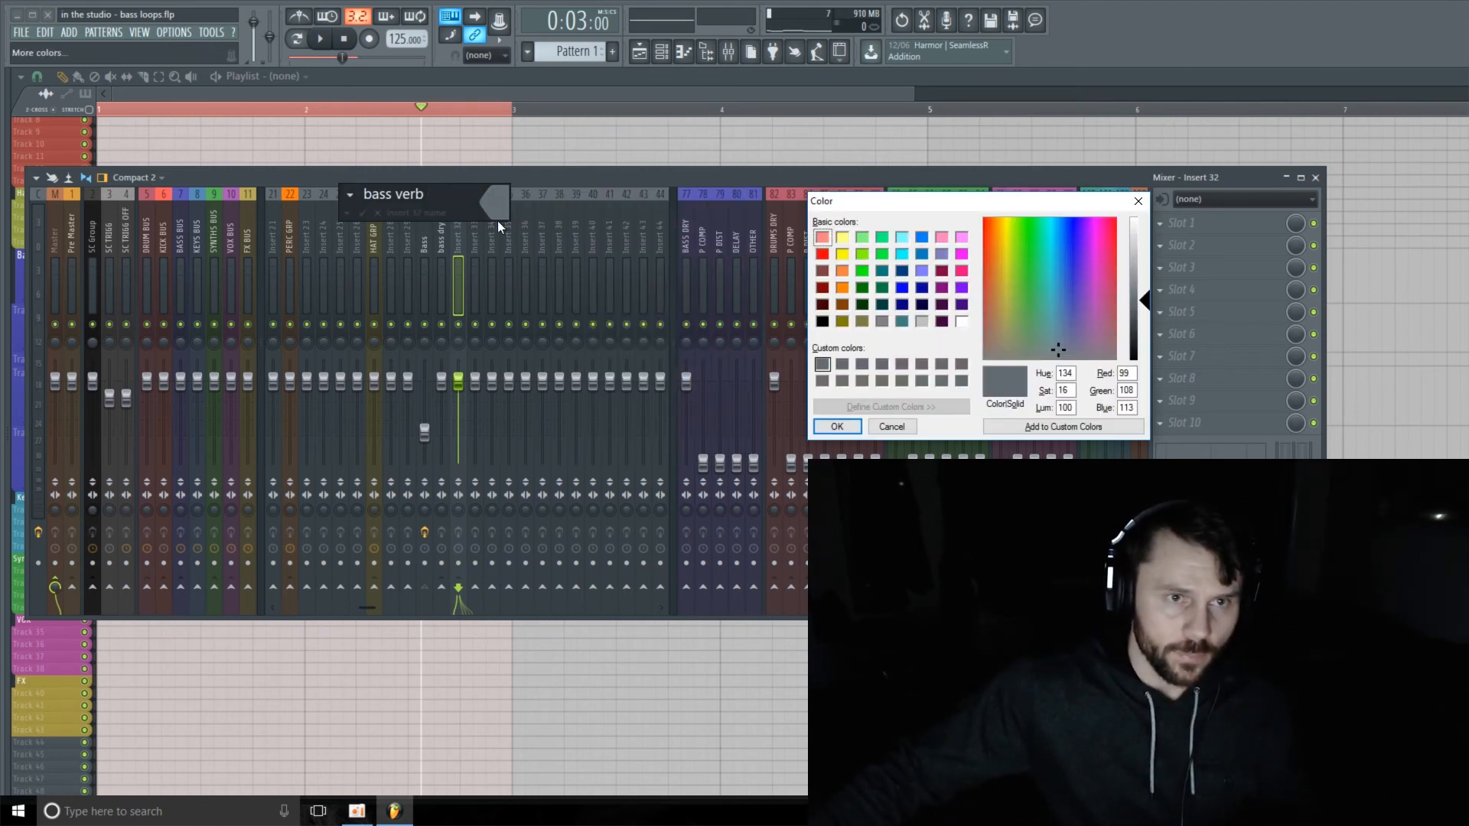
left_click(889, 425)
key("Return")
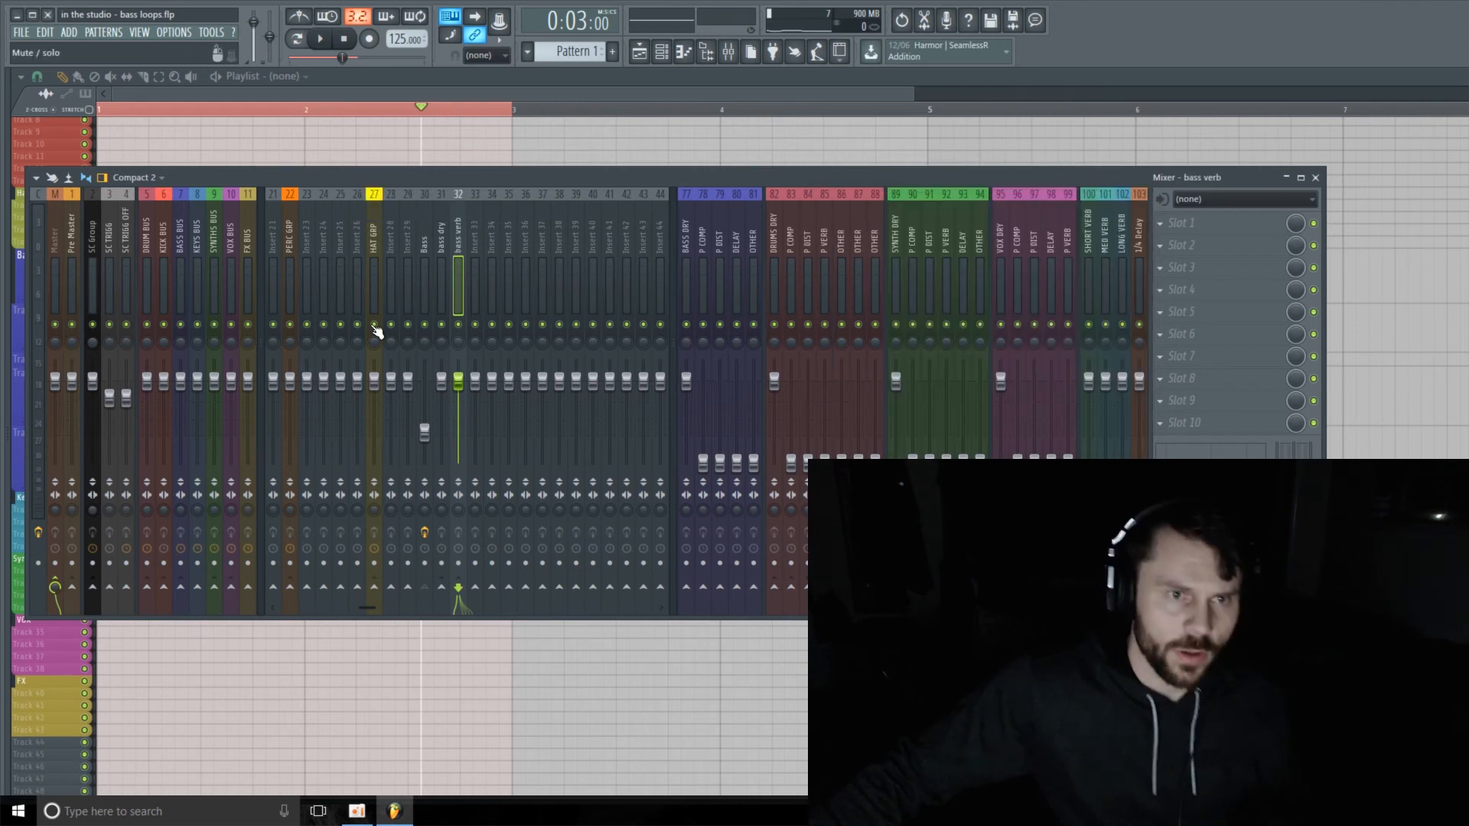
Examine how the Bass track is routed to the bass dry and bass verb tracks
left_click(431, 242)
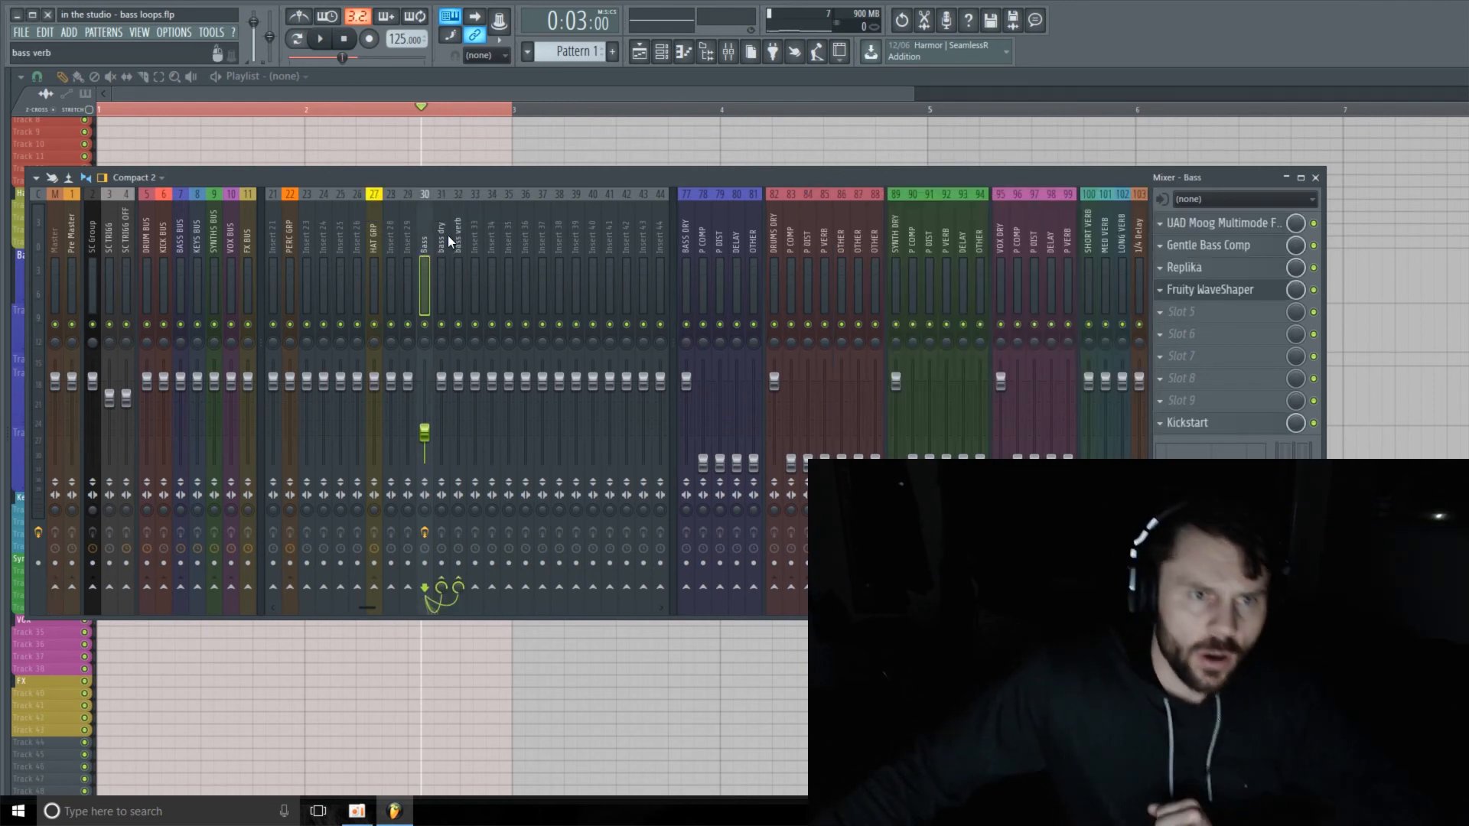
left_click(442, 238)
left_click(427, 245)
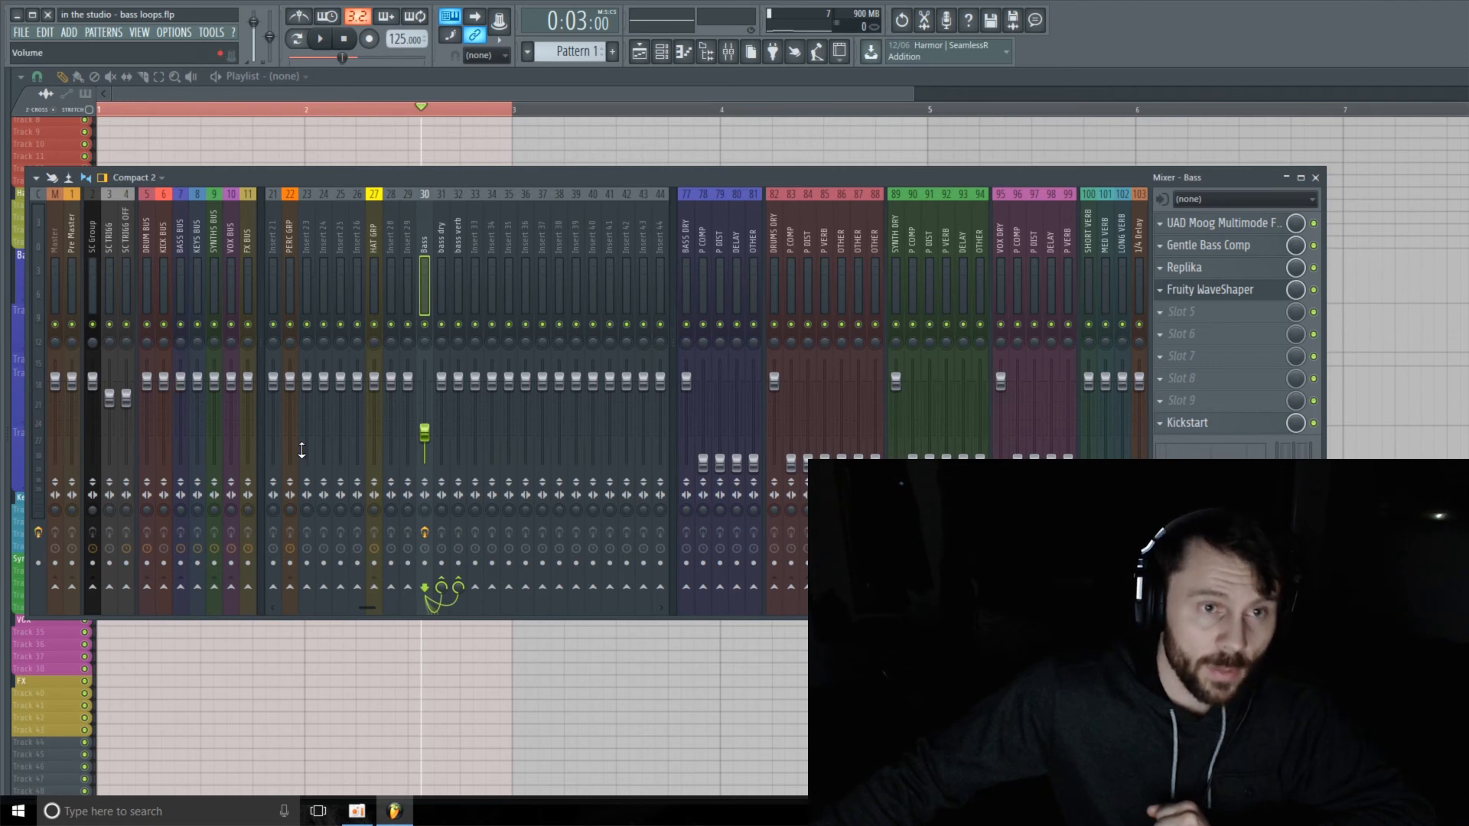
left_click(437, 243)
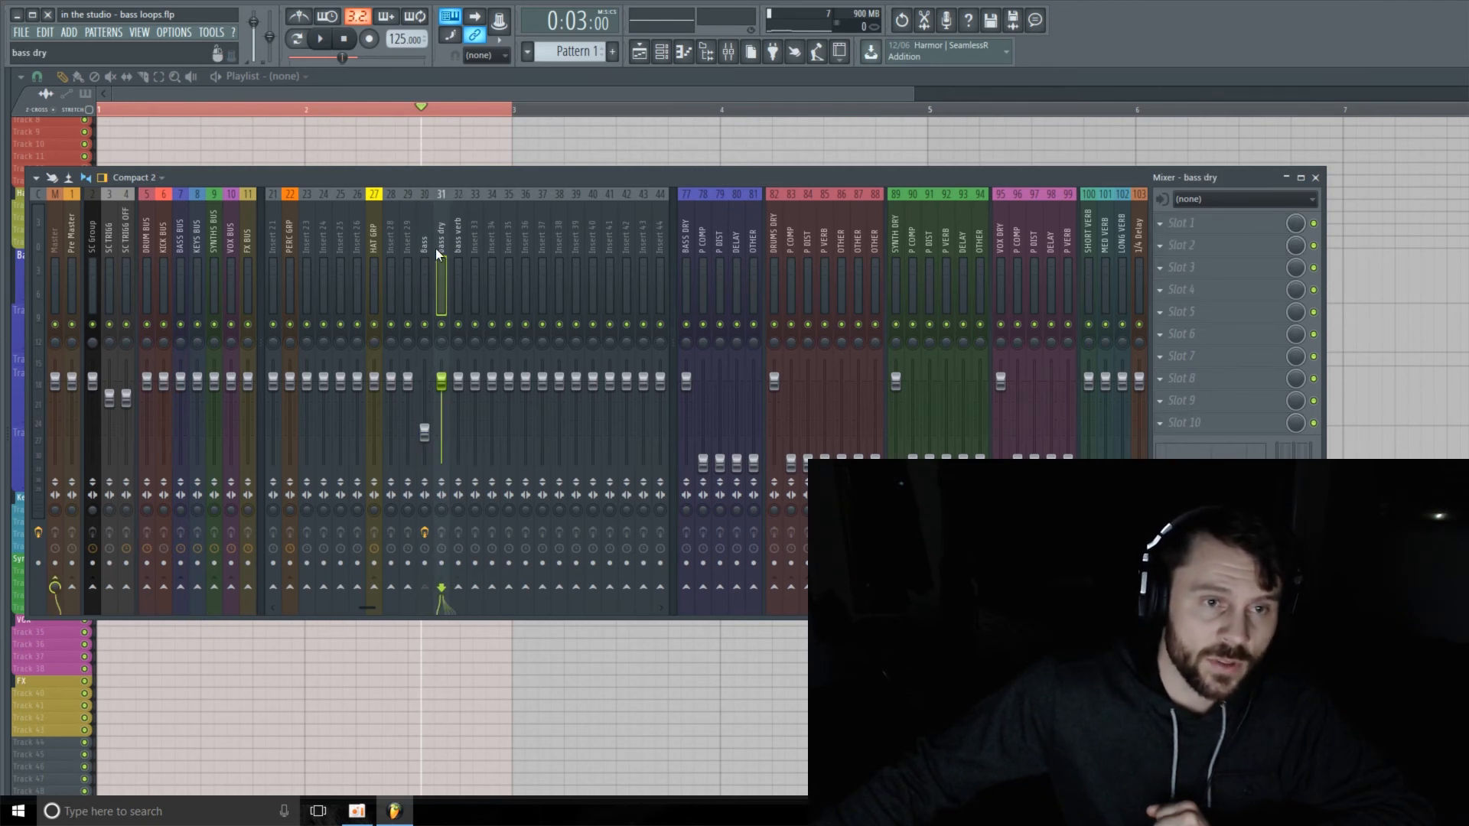
mouse_move(436, 249)
left_mouse_down()
mouse_move(458, 248)
mouse_move(424, 251)
mouse_move(437, 254)
left_mouse_up()
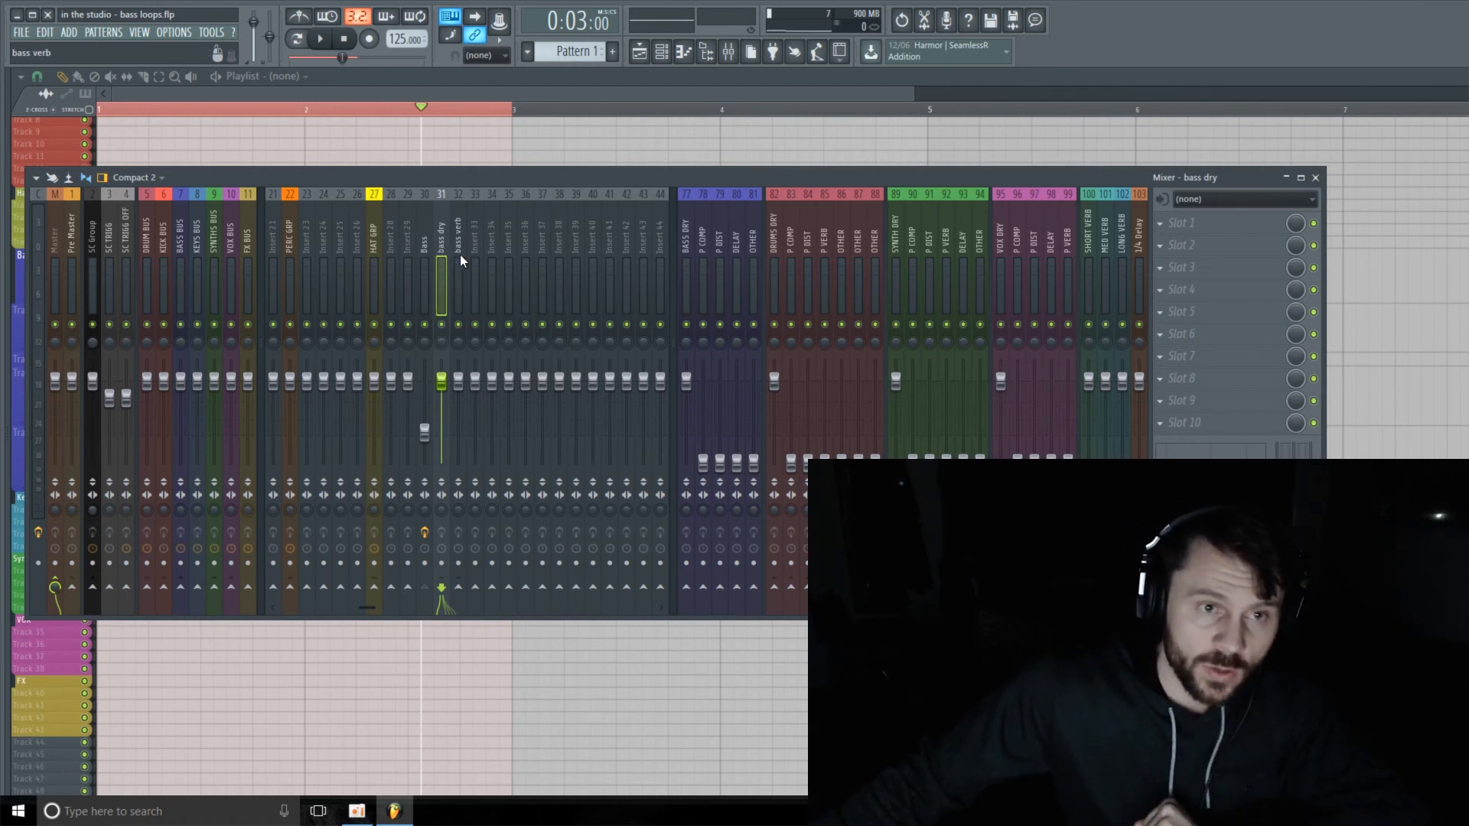
left_click(458, 264)
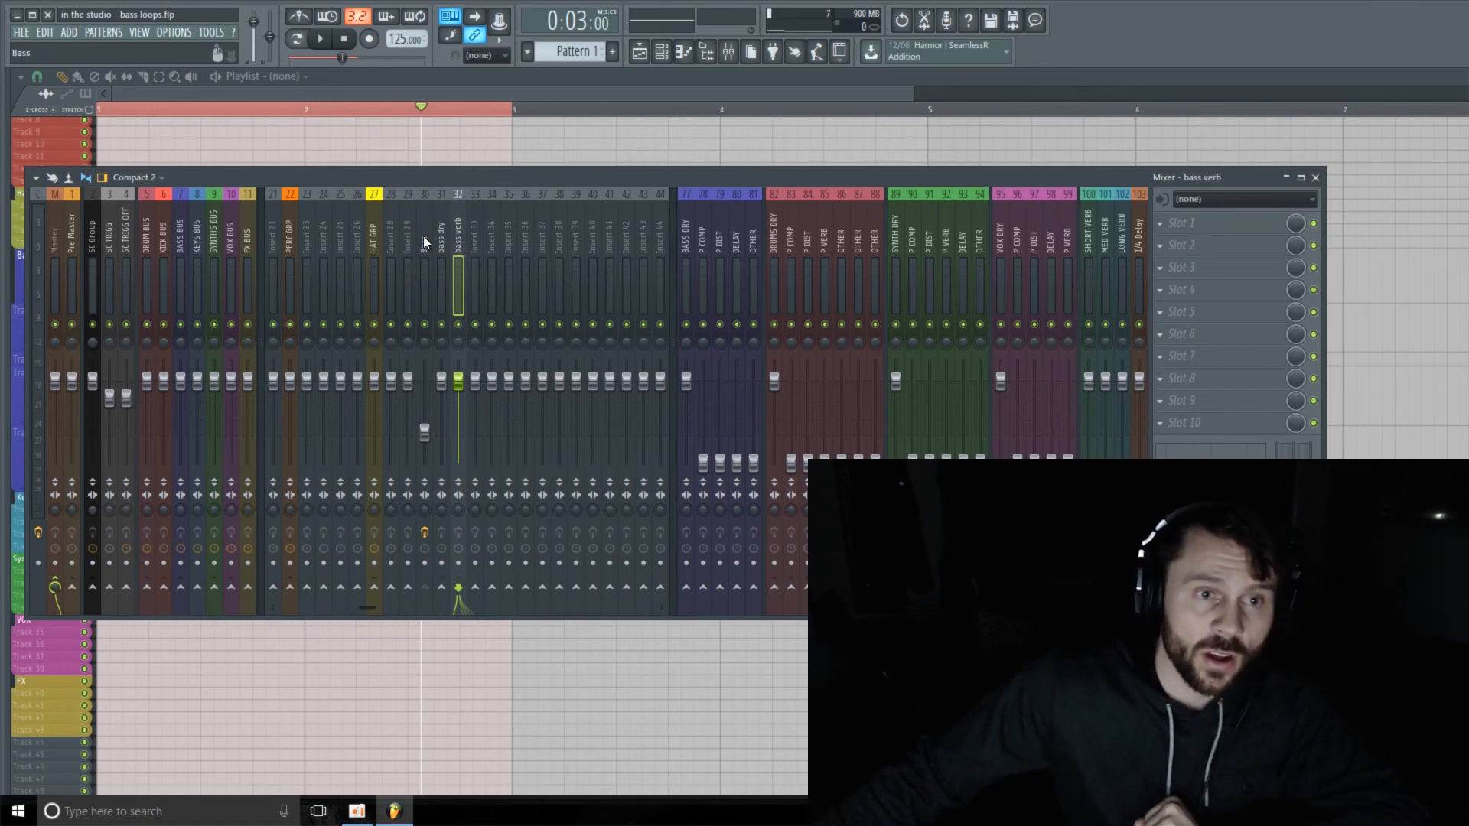
left_click(427, 236)
Load Little Plate into slot 1 of the bass verb track and move its window clear of the mixer
left_click(458, 236)
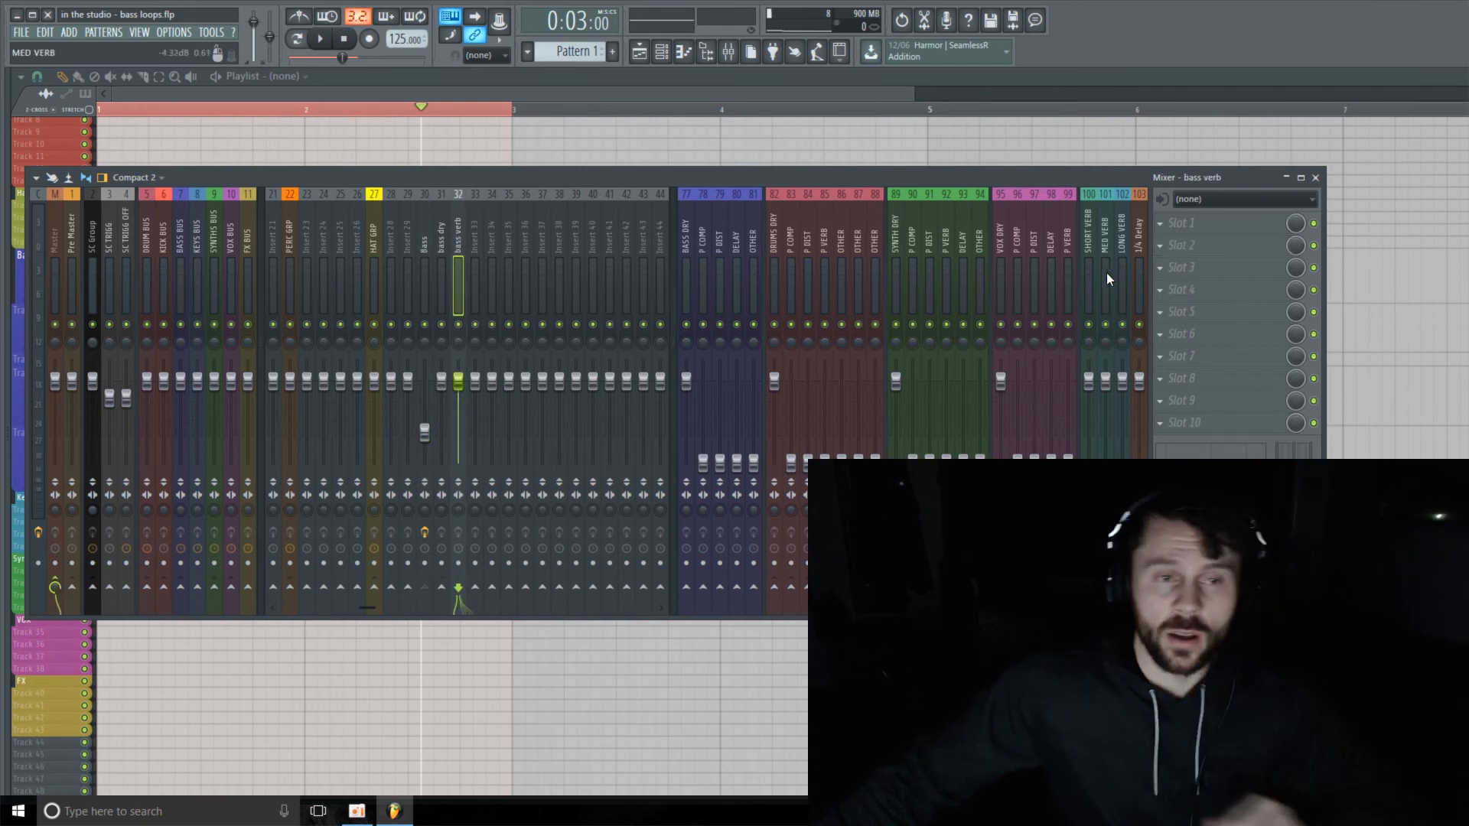
left_click(1207, 222)
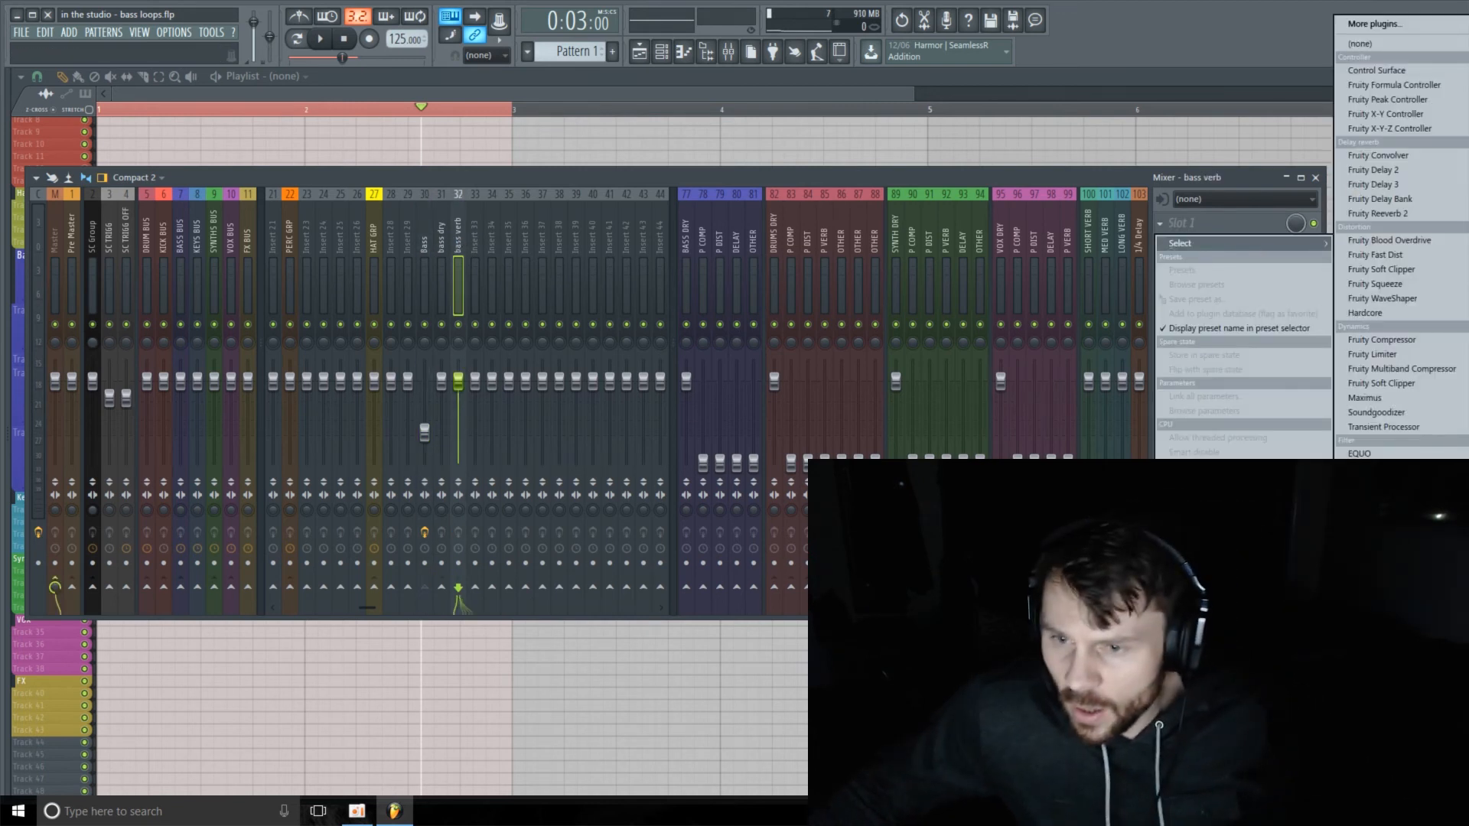
left_click(1377, 674)
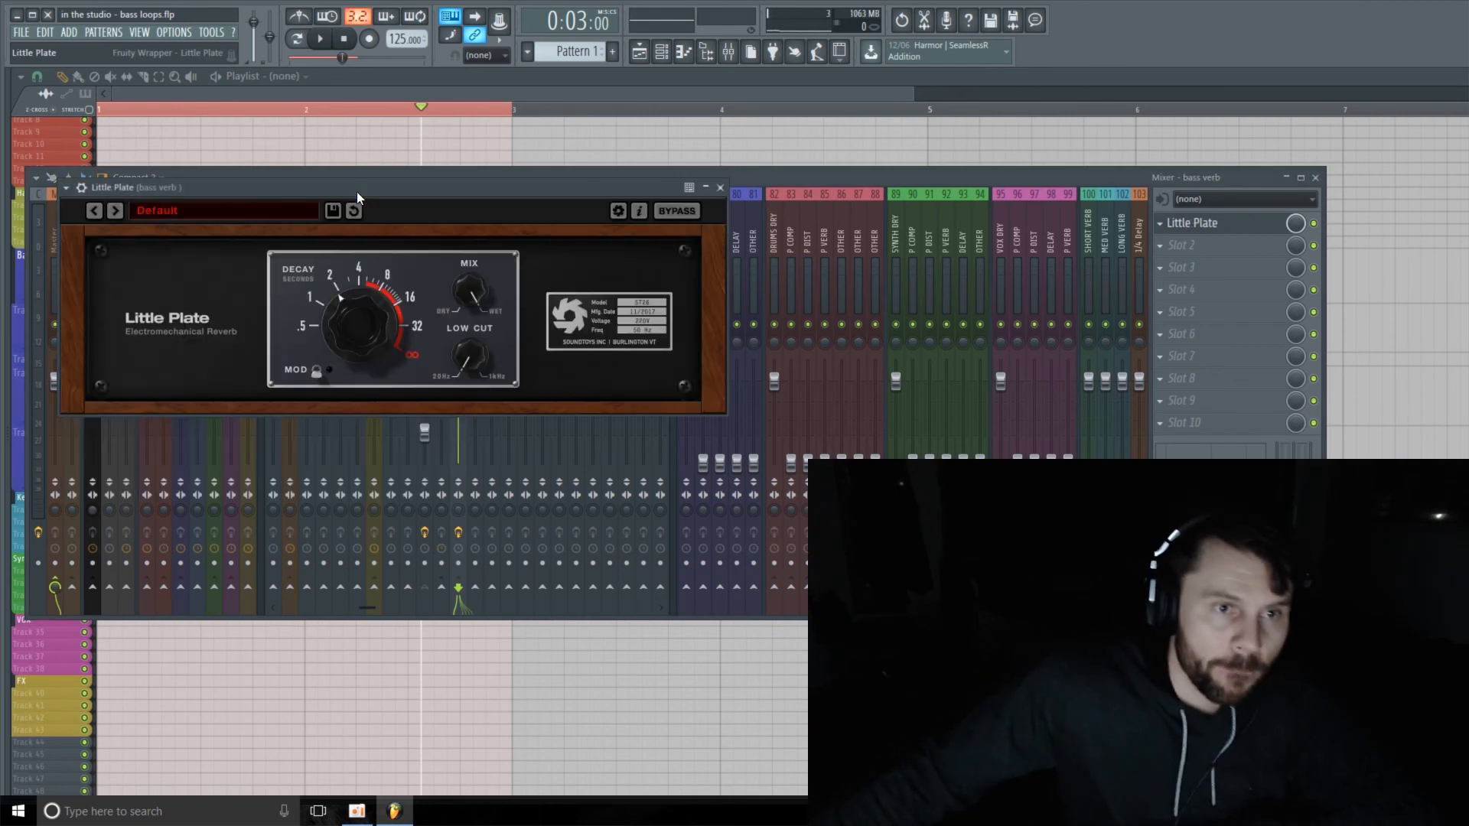
left_click_drag(346, 191, 396, 214)
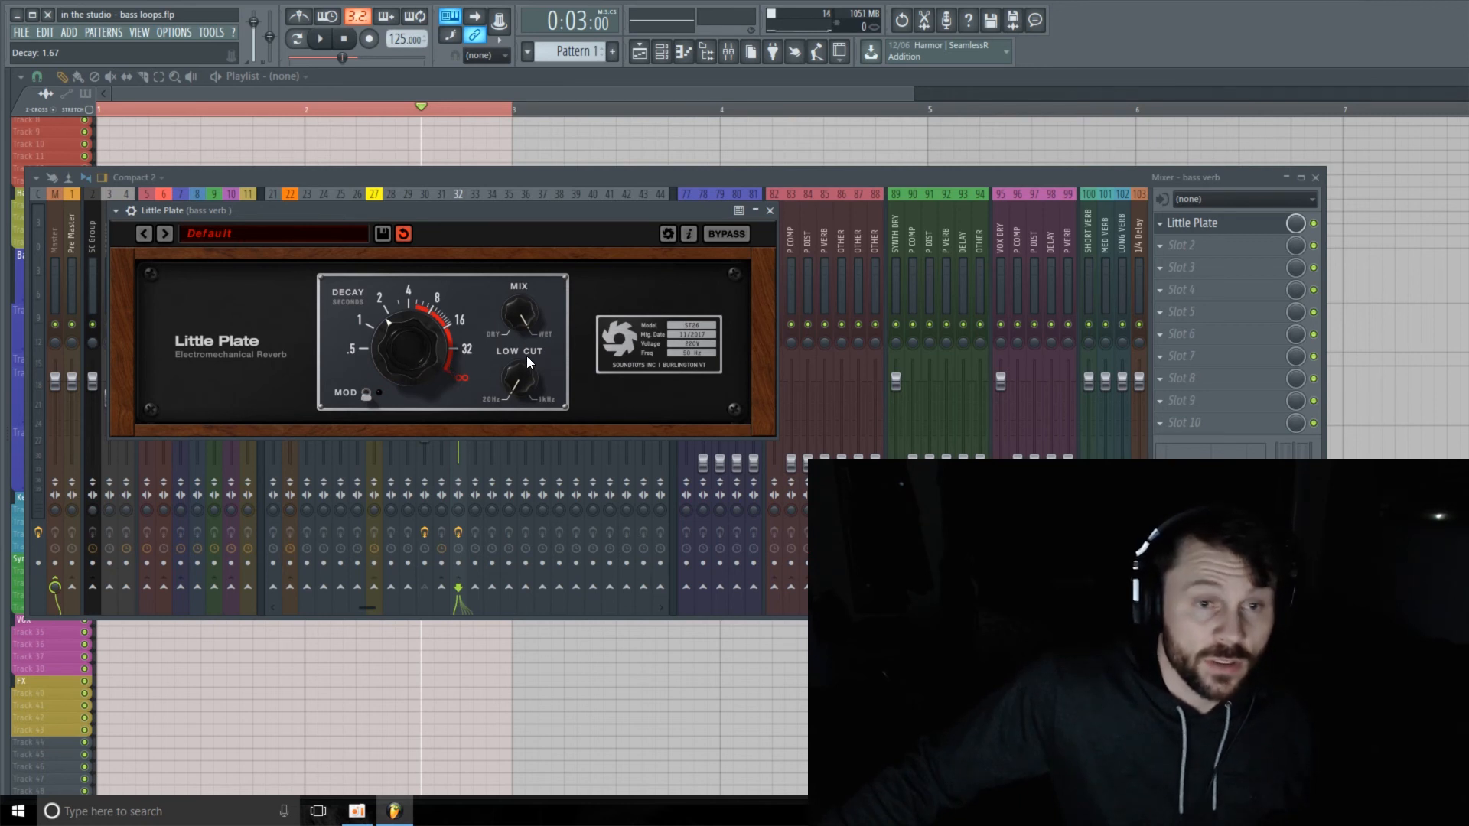
left_click_drag(494, 212, 521, 215)
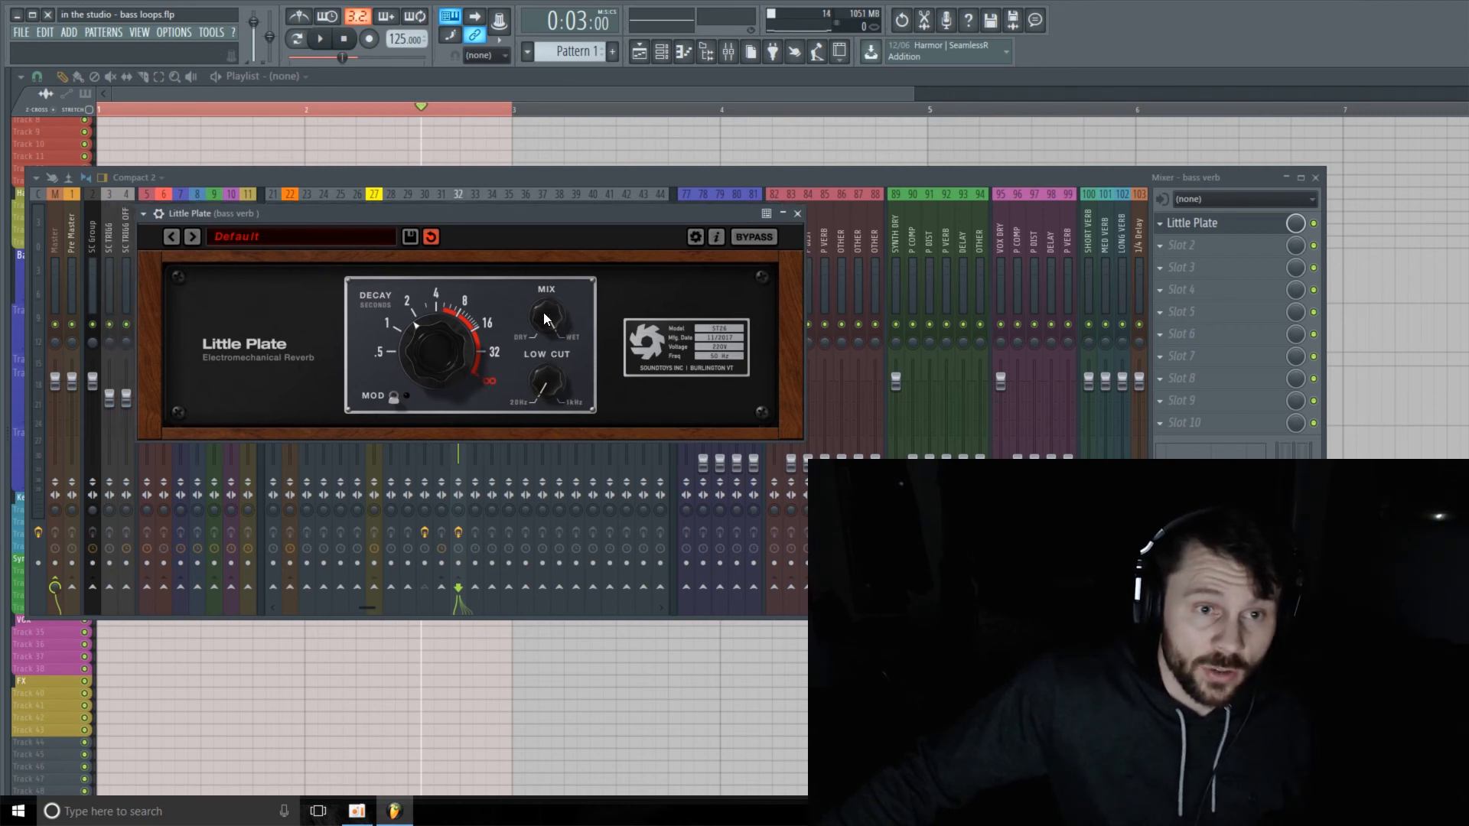
Turn Little Plate's mix toward wet, set its decay to 2.22 seconds and raise the low cut
left_click_drag(547, 319, 558, 333)
left_click_drag(439, 338, 438, 337)
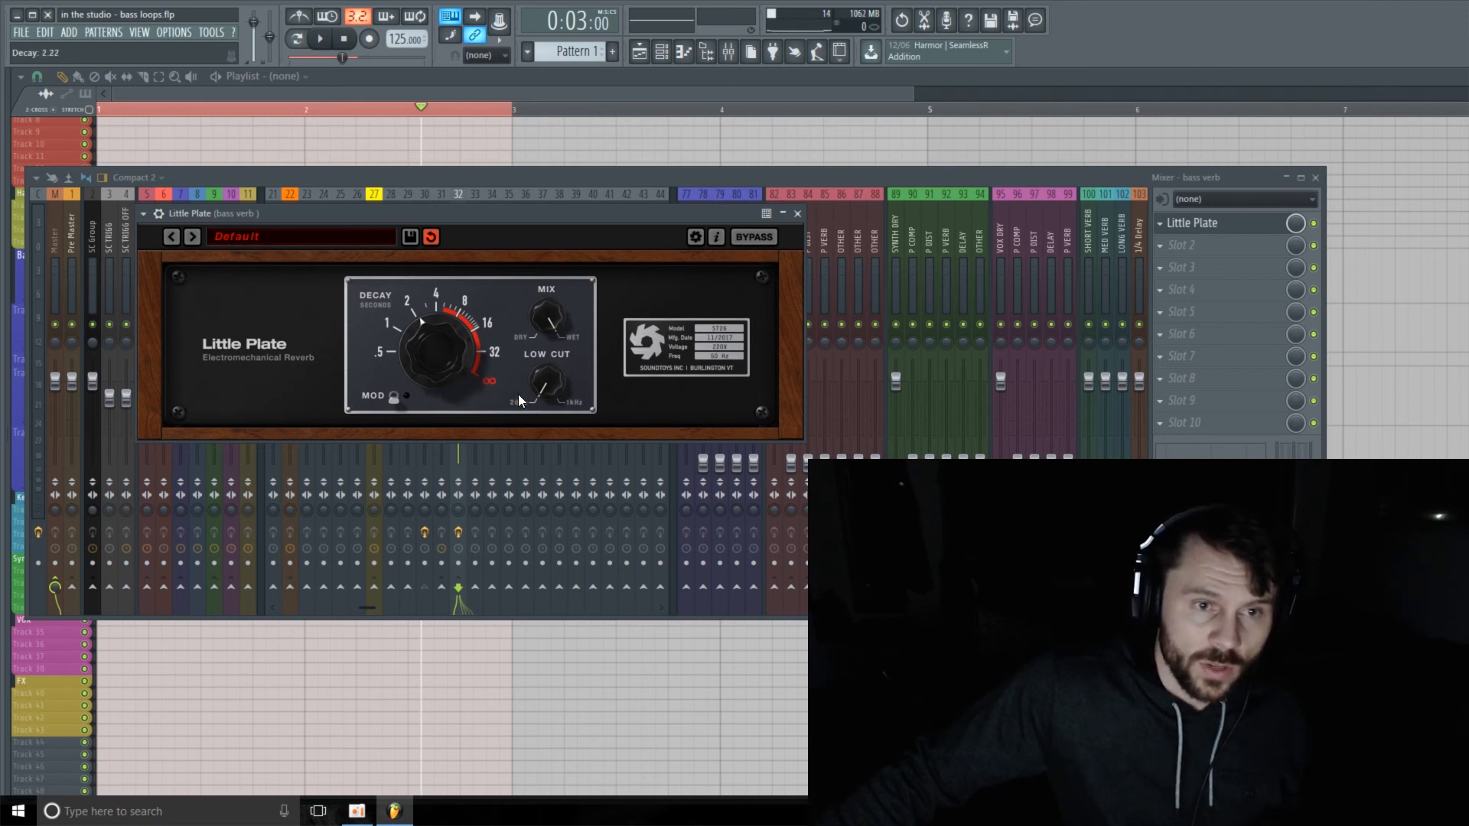
left_click_drag(545, 392, 548, 377)
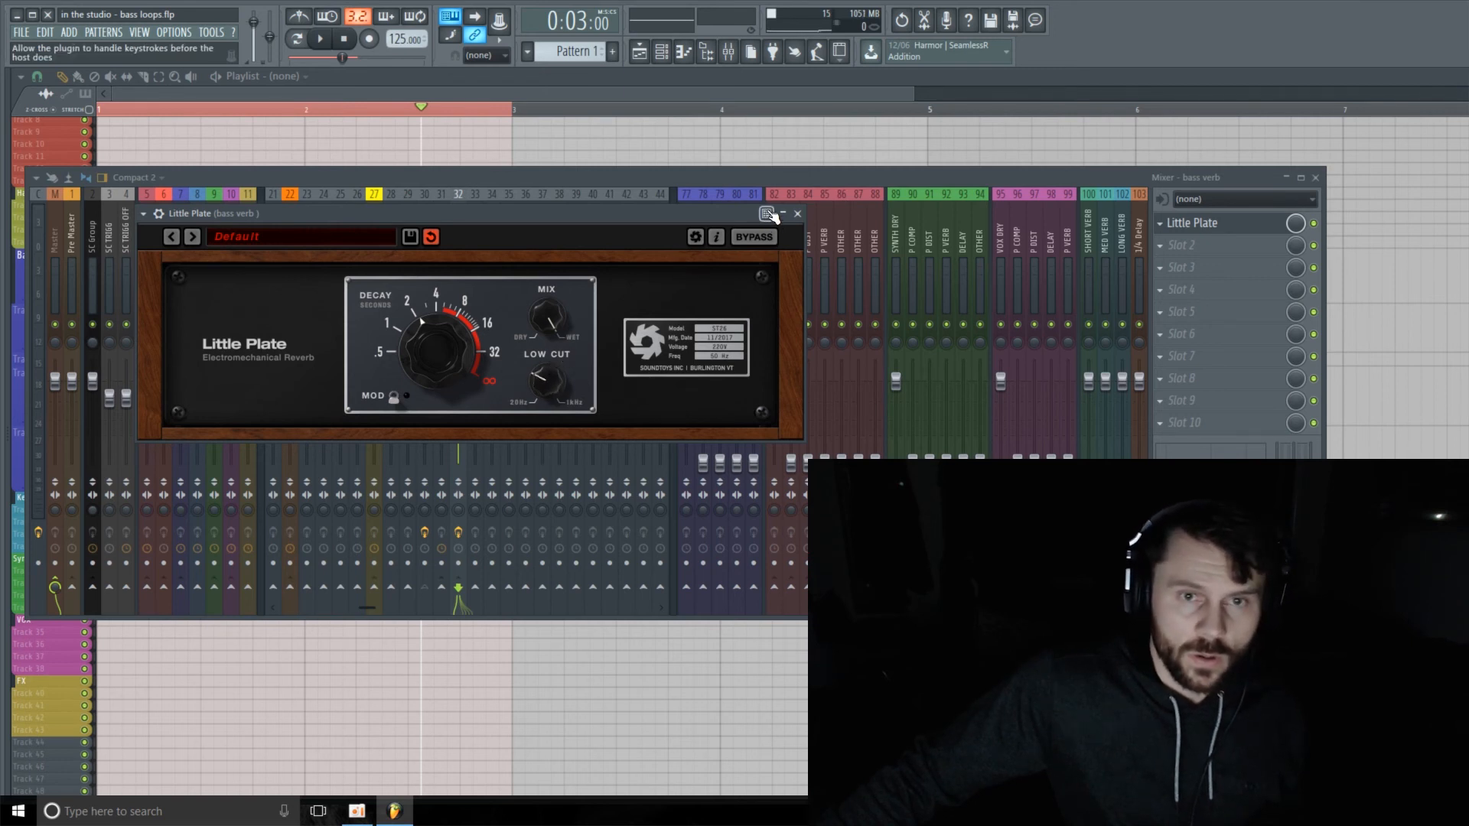
left_click(798, 213)
Lower the bass verb track's volume to 51% (-12.4 dB) and audition the loop
left_click_drag(468, 386, 463, 423)
key("space")
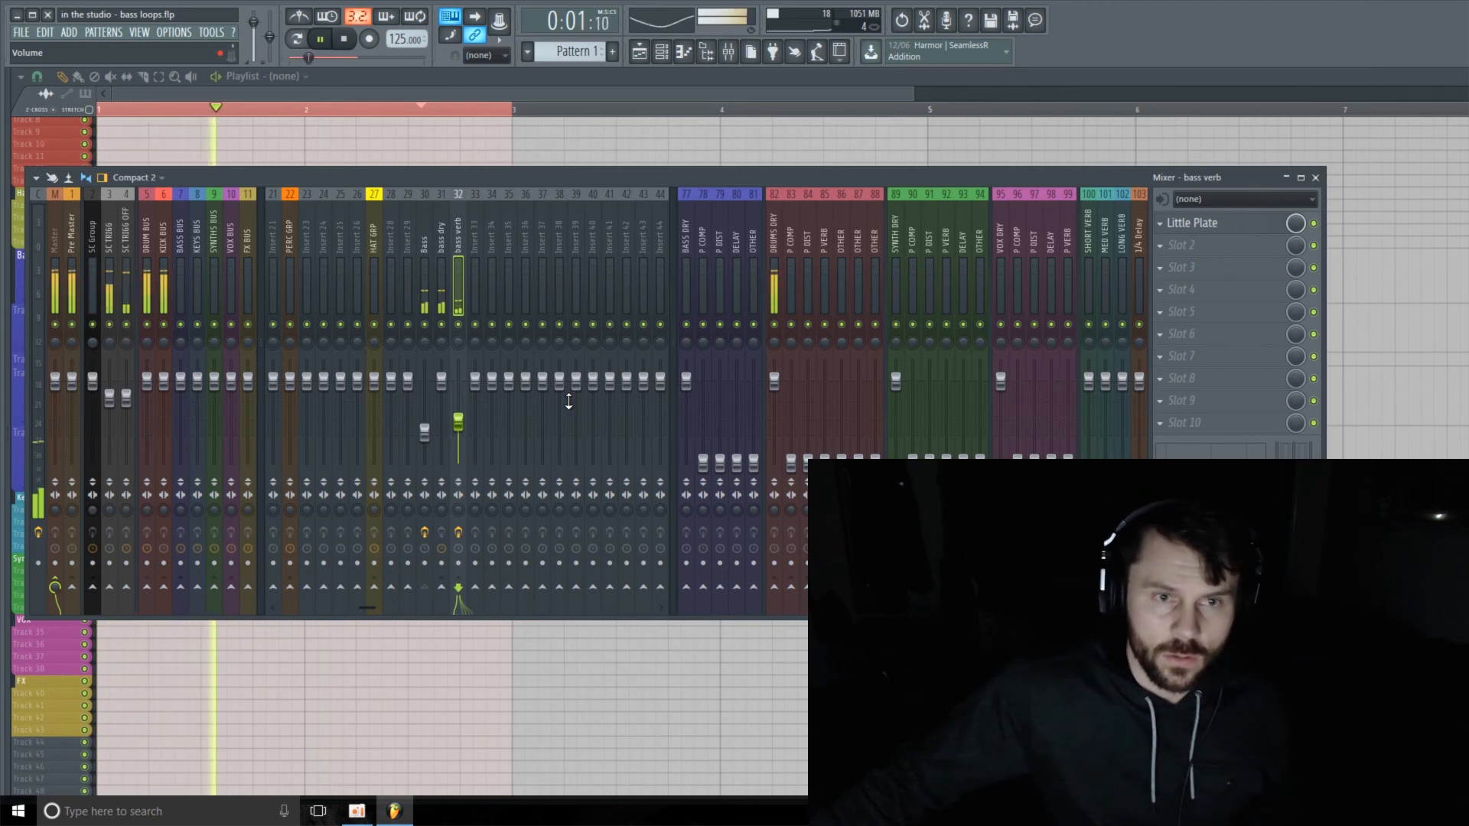
key("space")
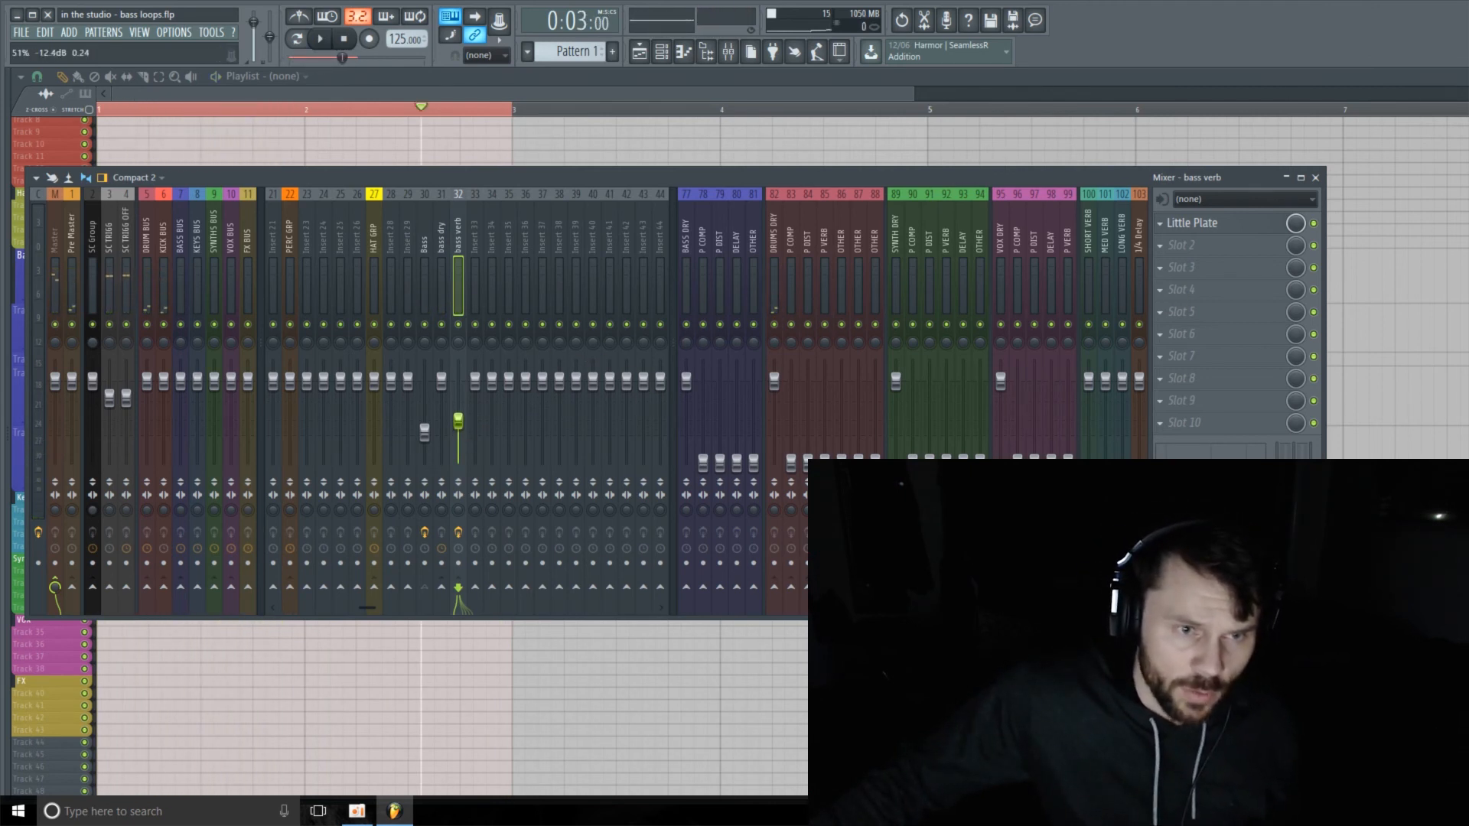
Load Devil-Loc into slot 2 of bass verb and slightly adjust its Crush and Crunch, then check it during playback
left_click(1194, 254)
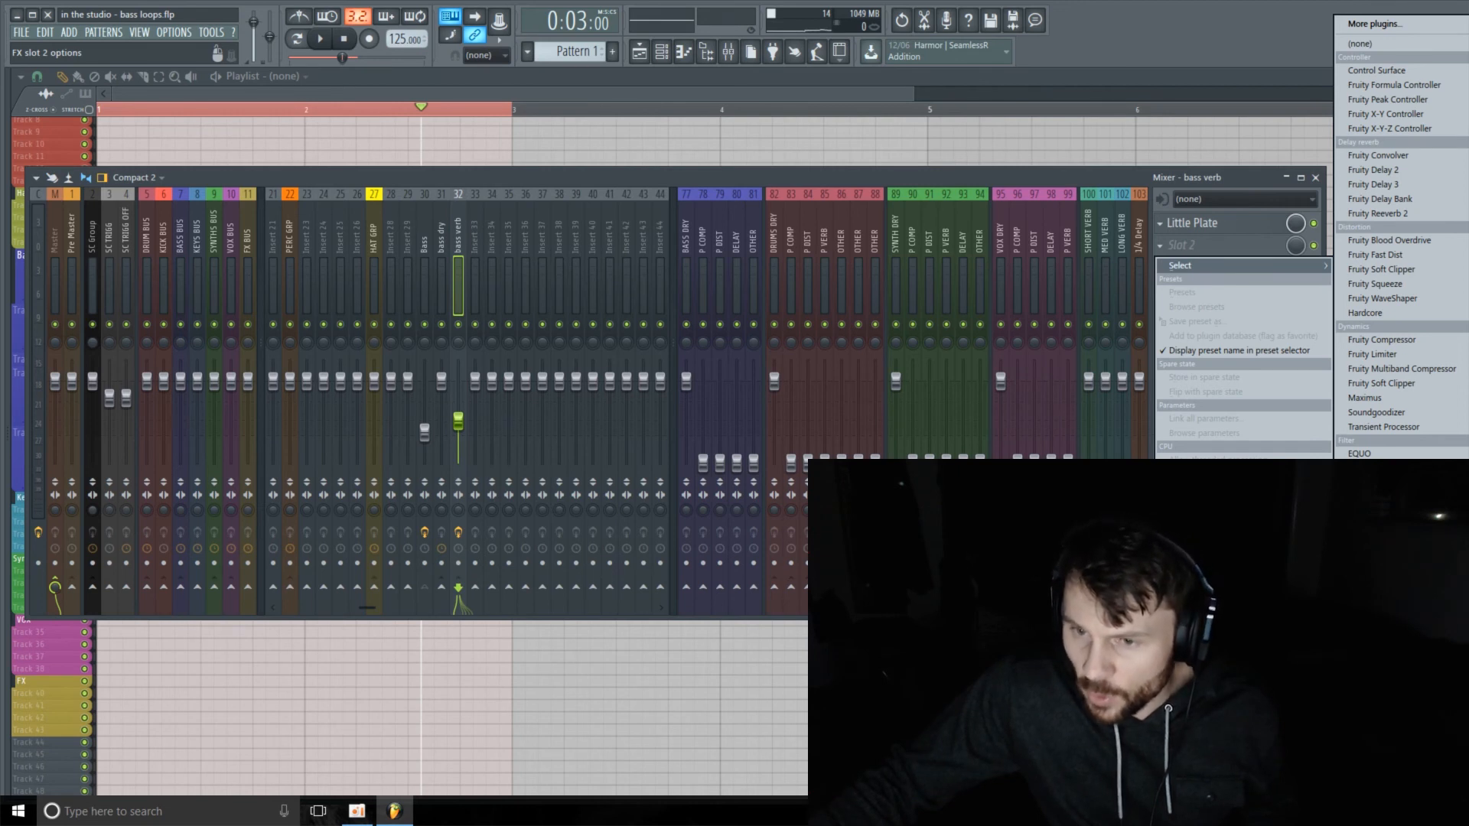
left_click(1393, 651)
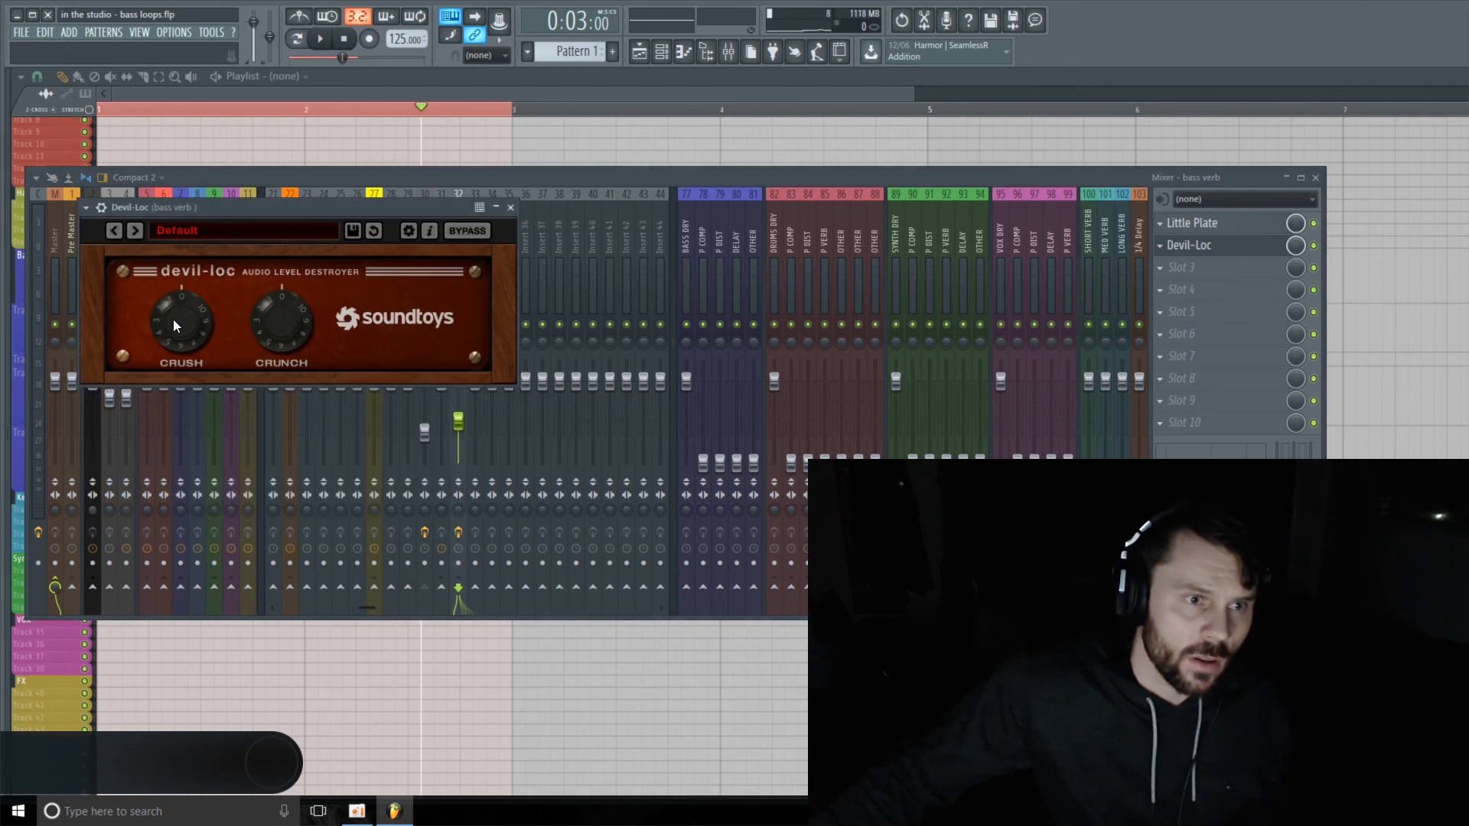
left_click_drag(174, 325, 179, 322)
left_click_drag(268, 316, 274, 313)
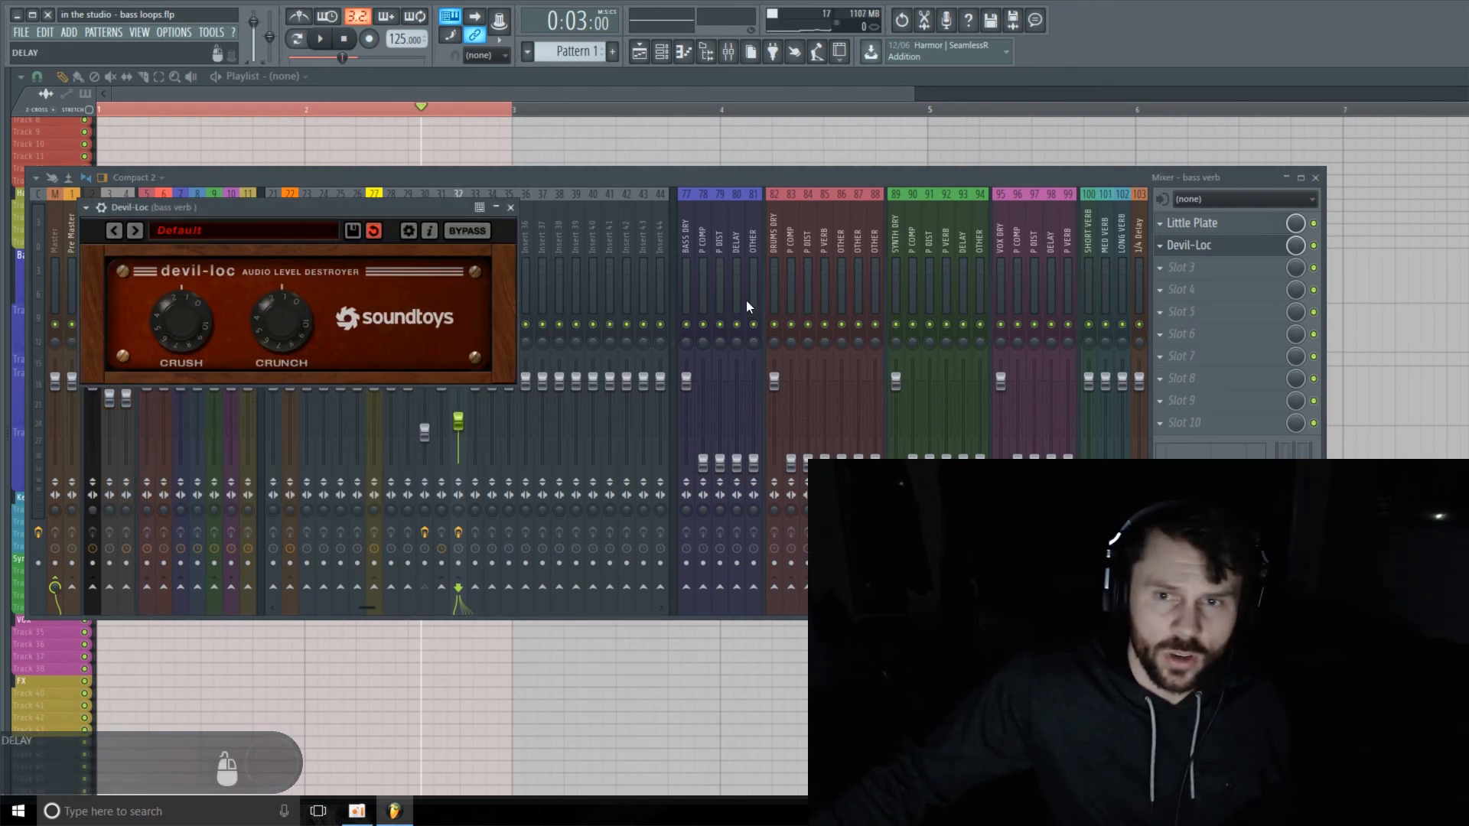
left_click(326, 40)
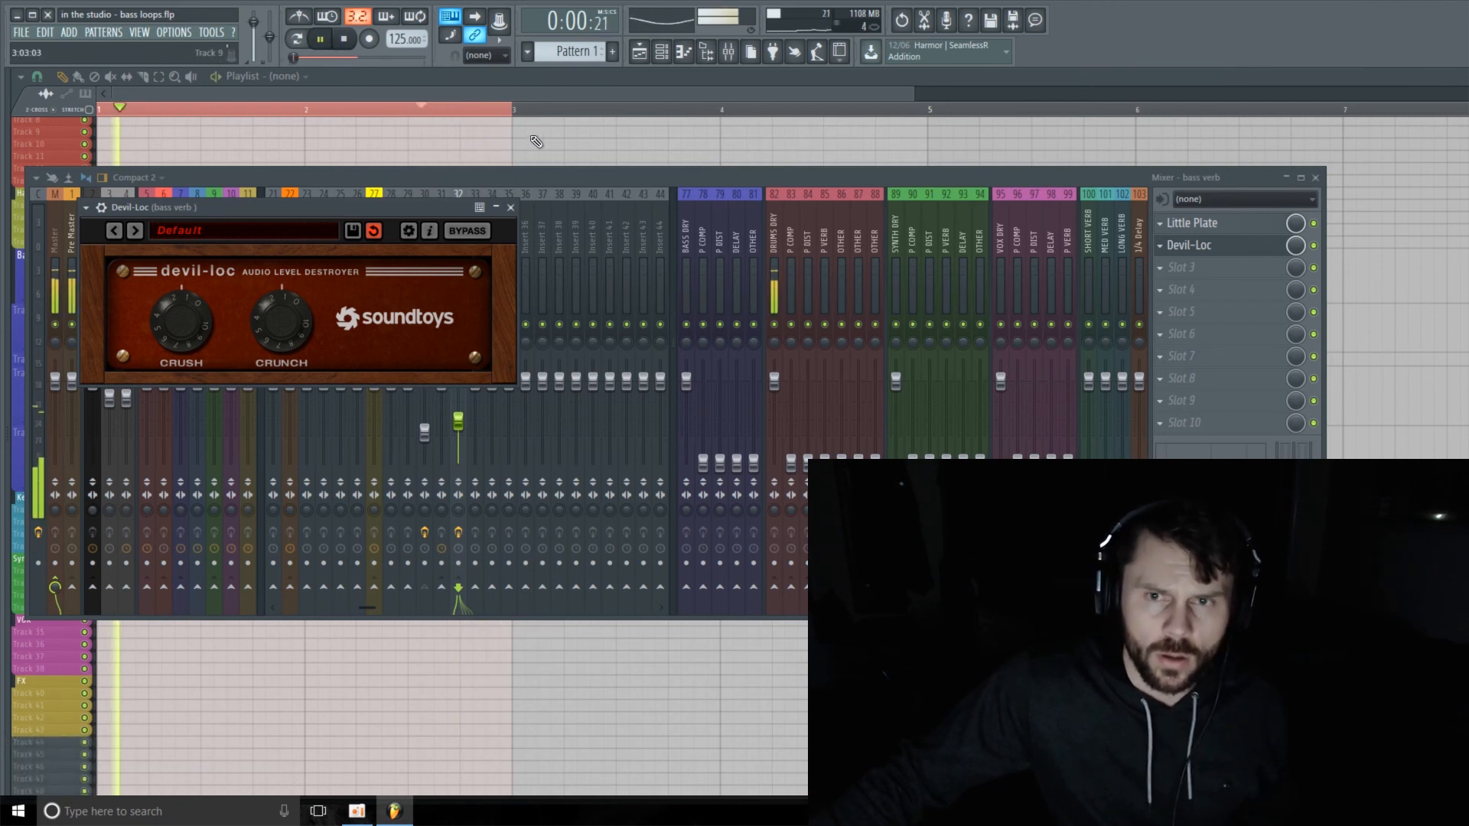
left_click(511, 208)
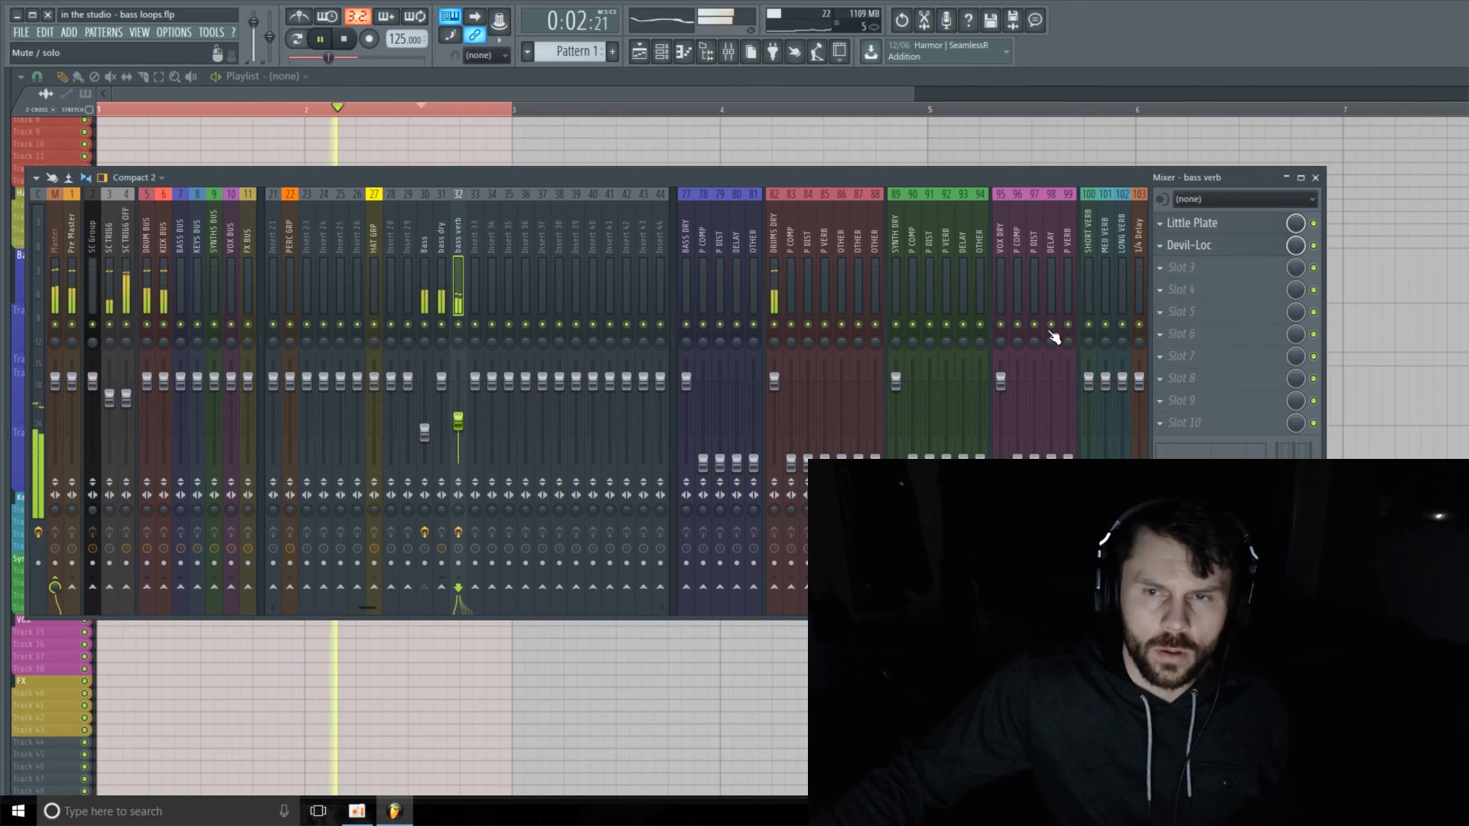
Load UAD Teletronix LA-2A Legacy into slot 3 of the bass verb track and shift its window slightly
left_click(1211, 271)
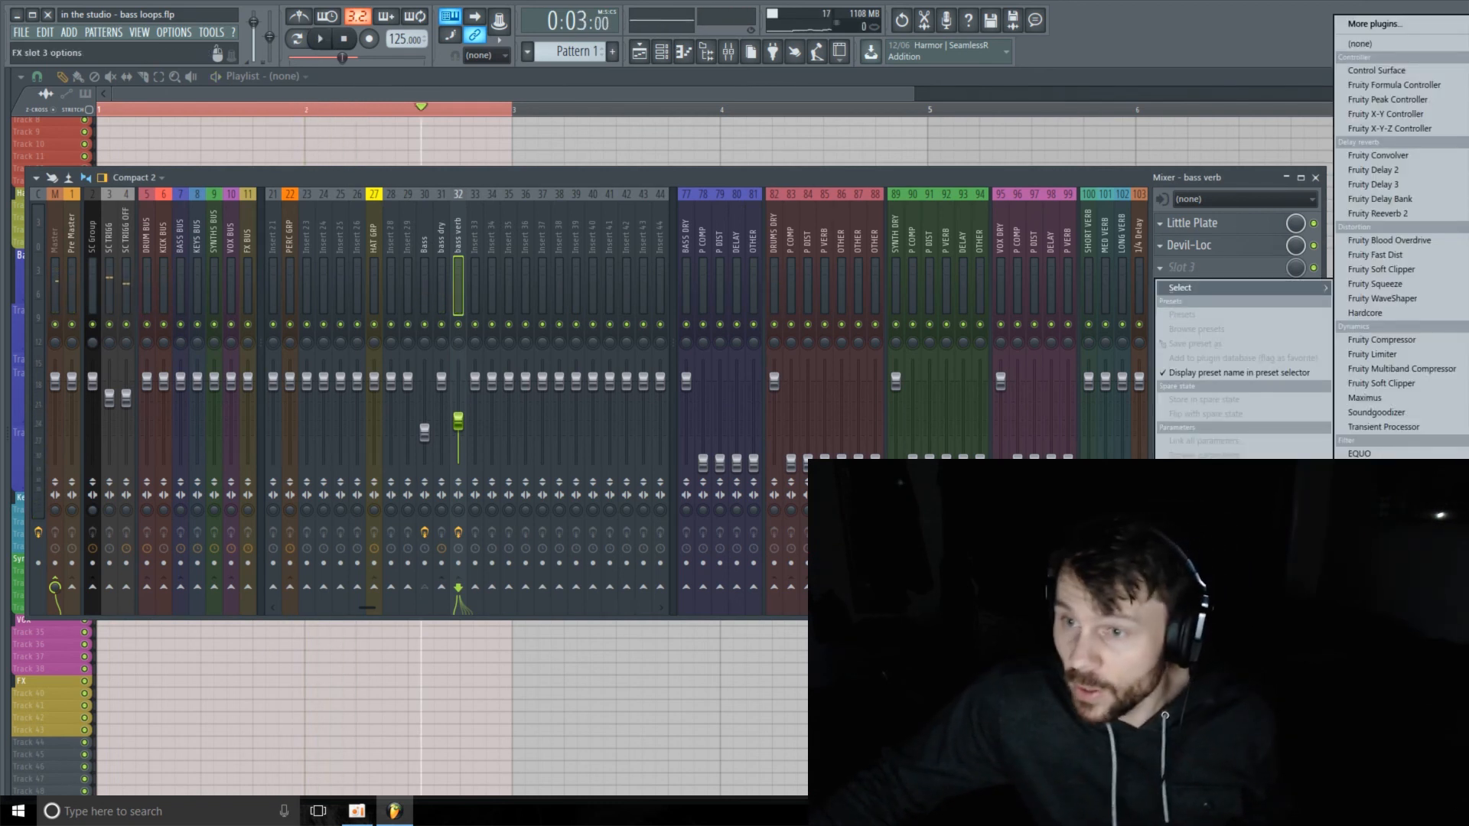
left_click(1398, 651)
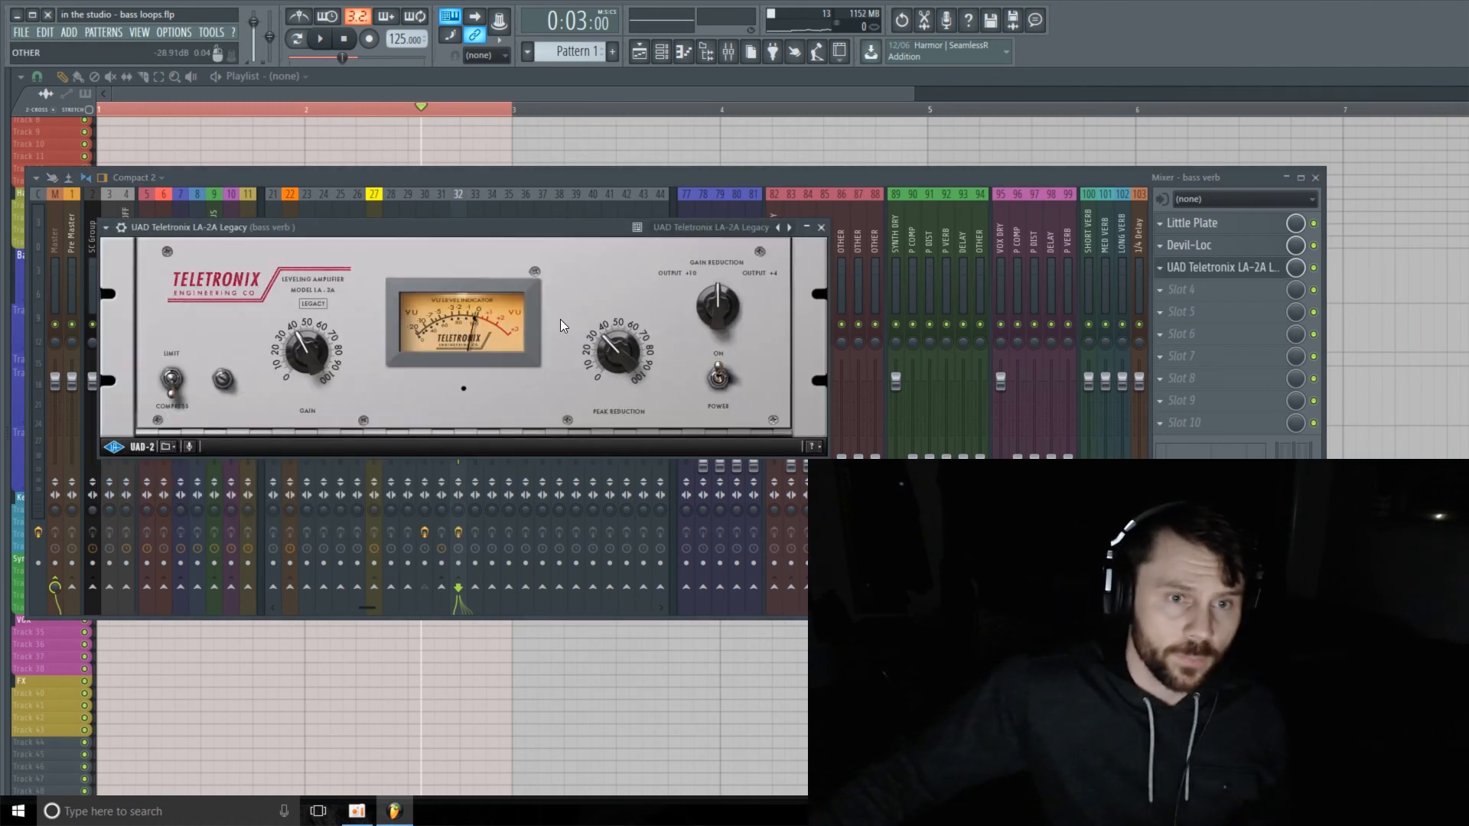
left_click_drag(545, 228, 604, 240)
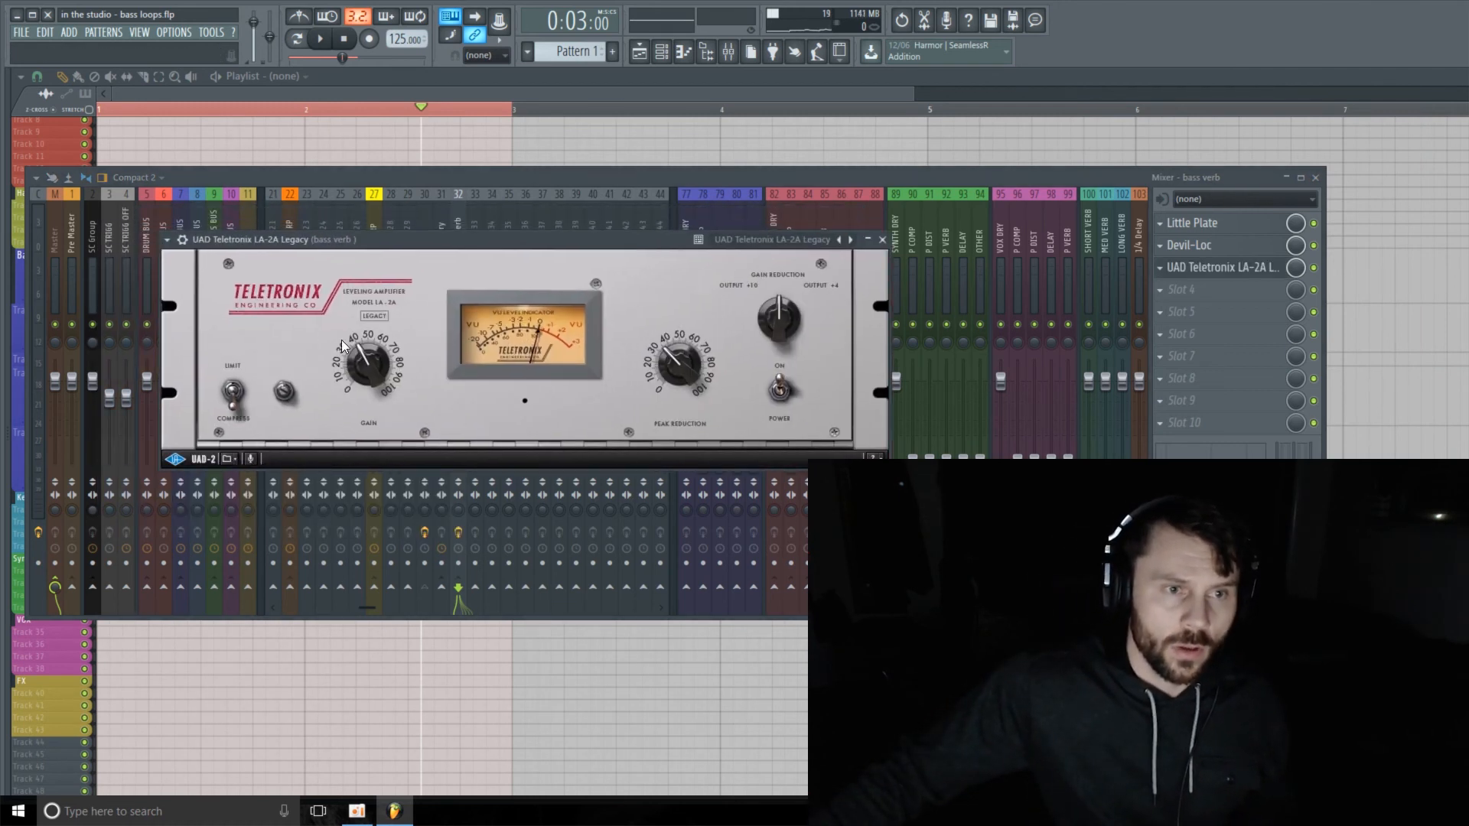
Set the LA-2A's gain to 41.5 and slightly raise its peak reduction while listening to the loop
left_click_drag(364, 357, 370, 370)
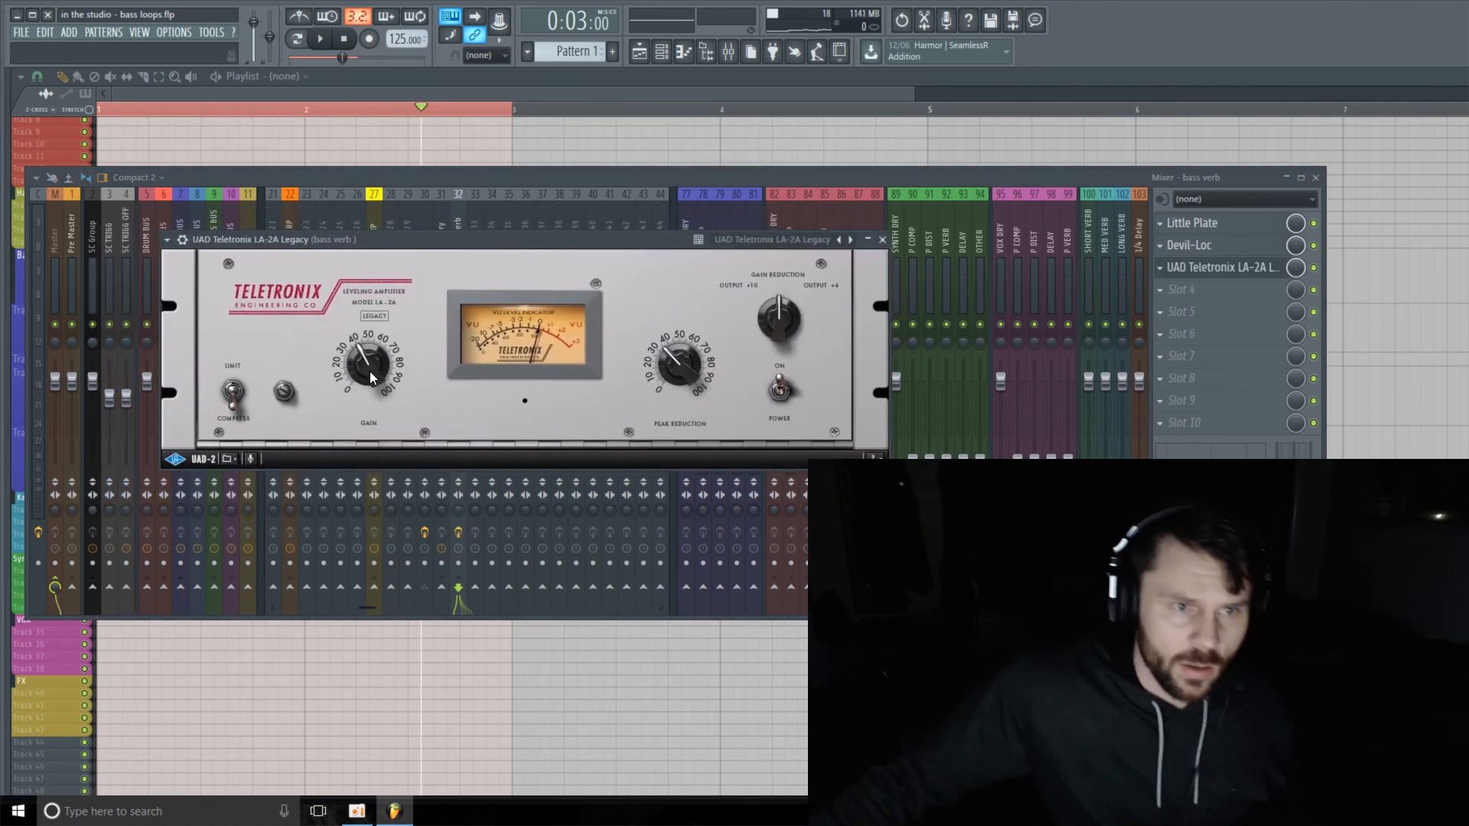
key("space")
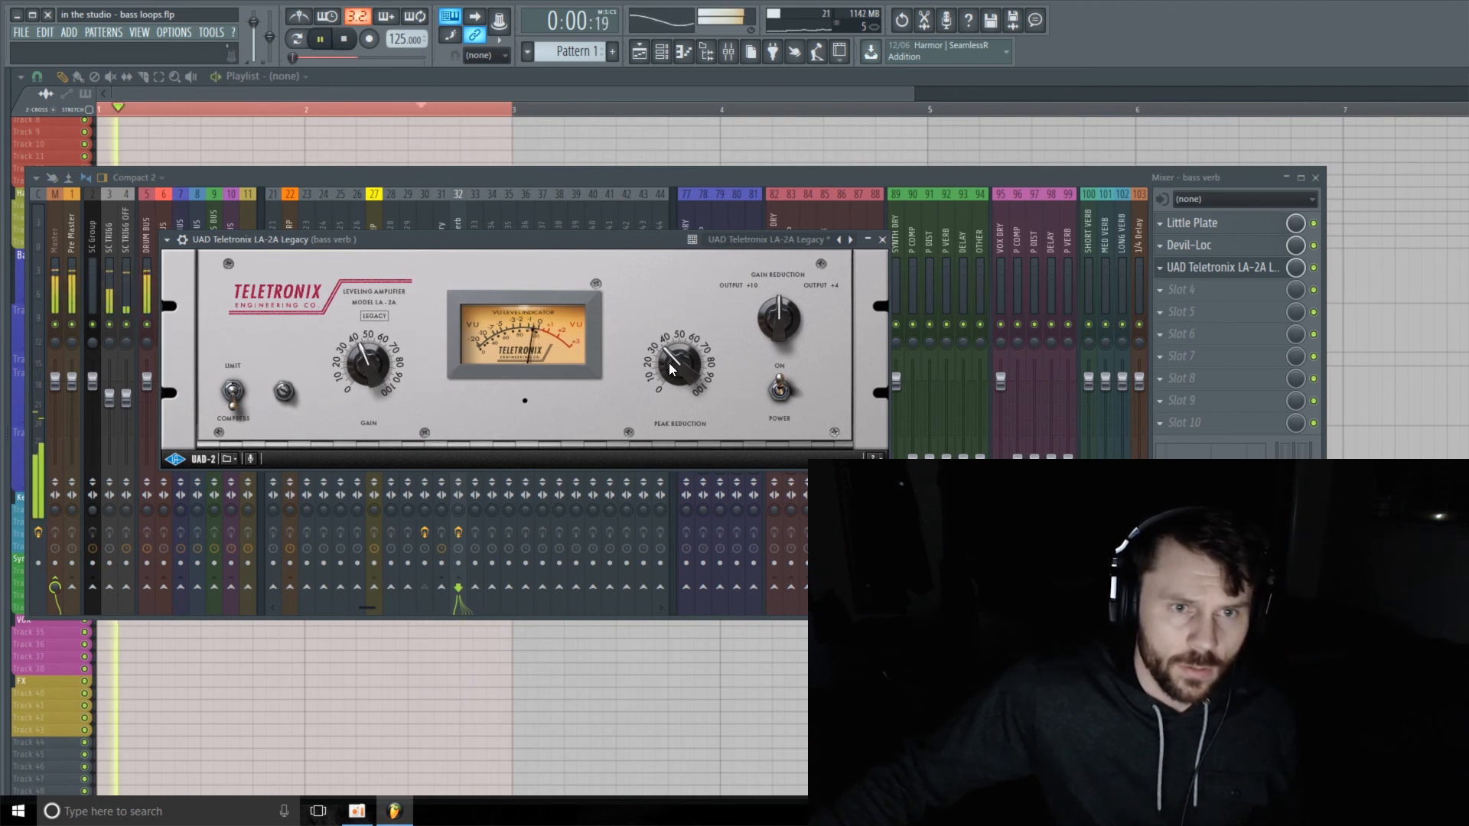
left_click_drag(672, 361, 678, 352)
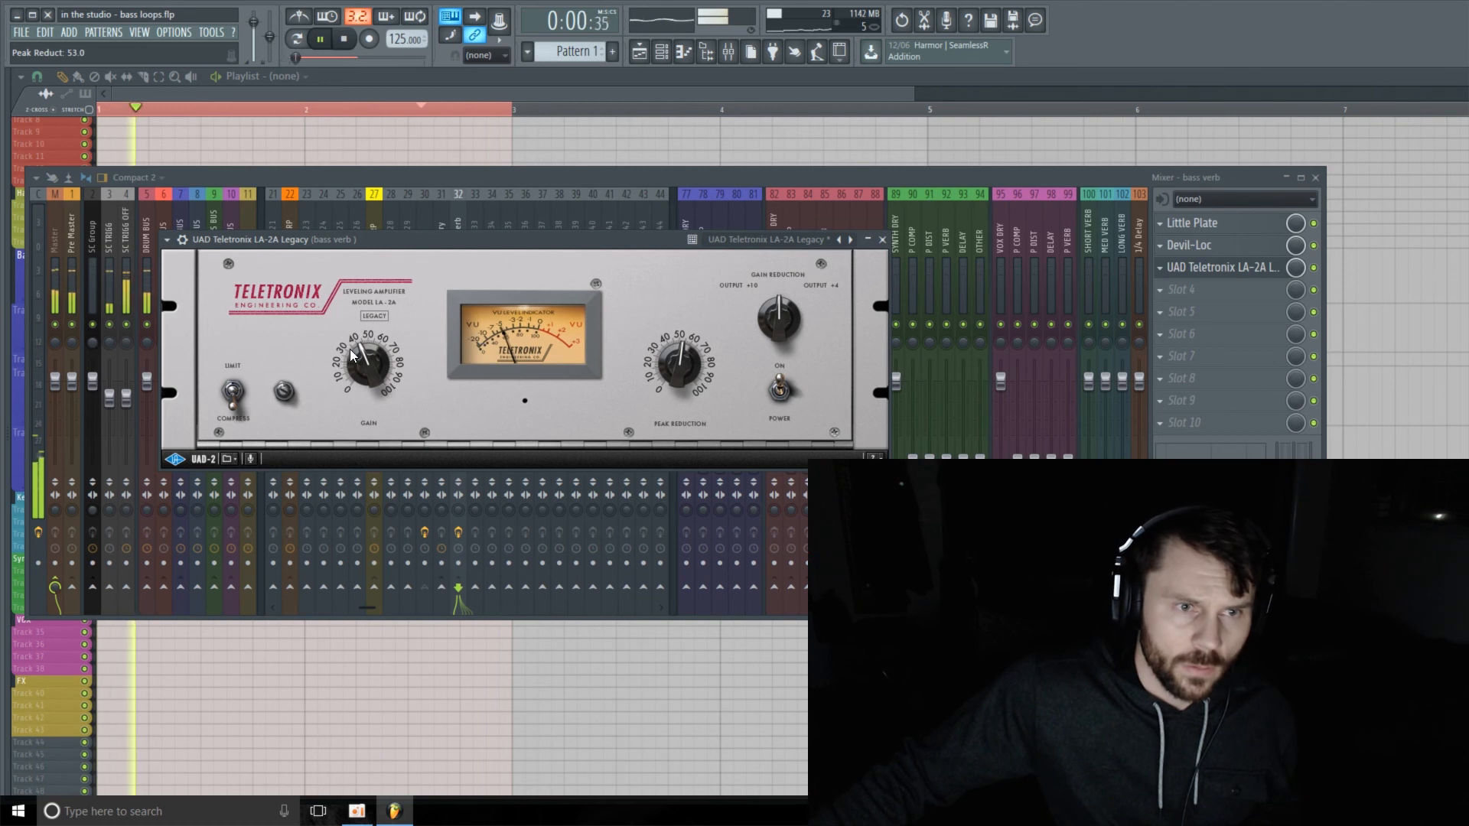
left_click_drag(361, 348, 364, 340)
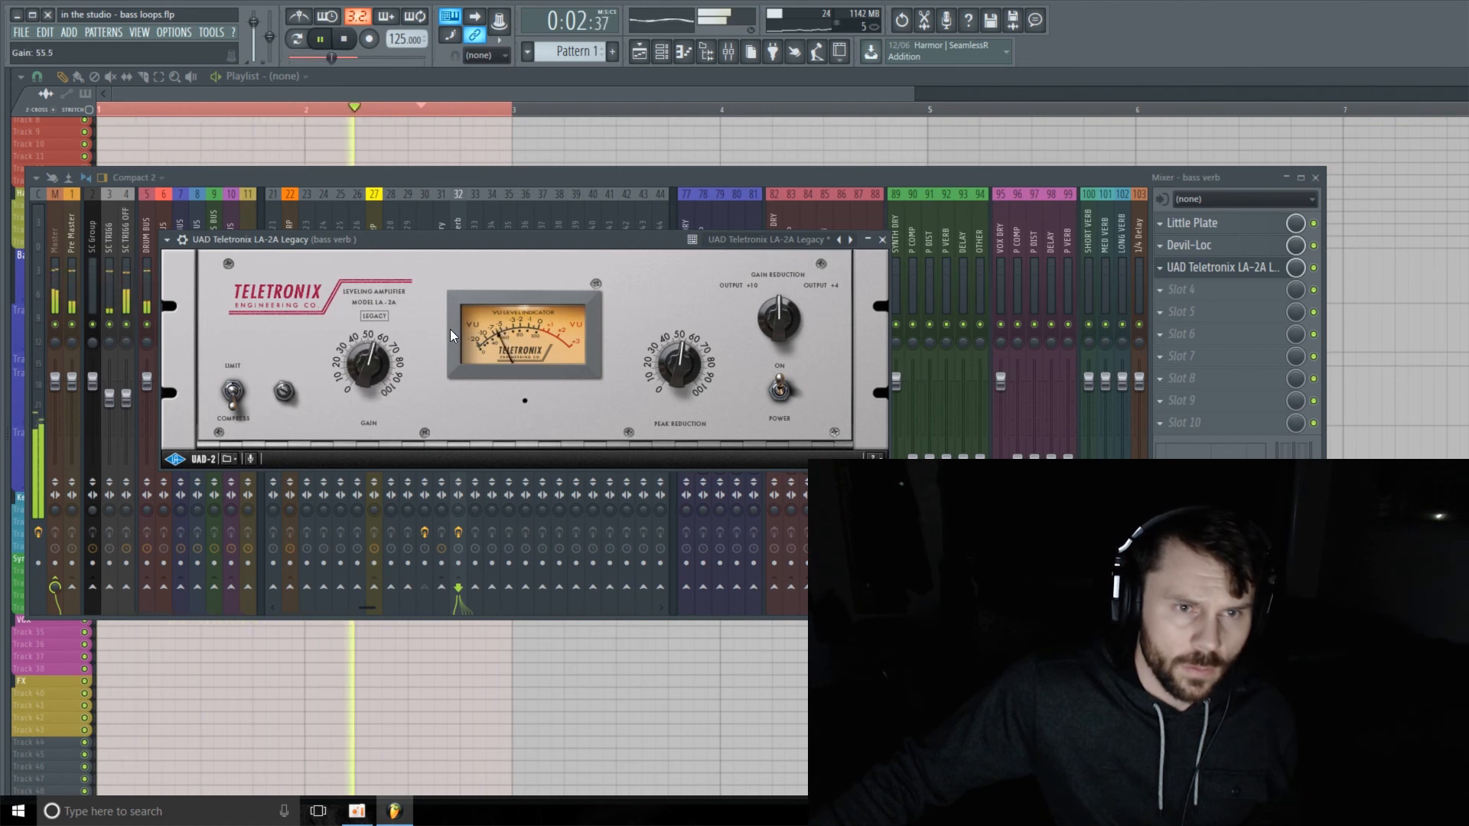
left_click_drag(672, 359, 675, 378)
left_click_drag(366, 363, 365, 377)
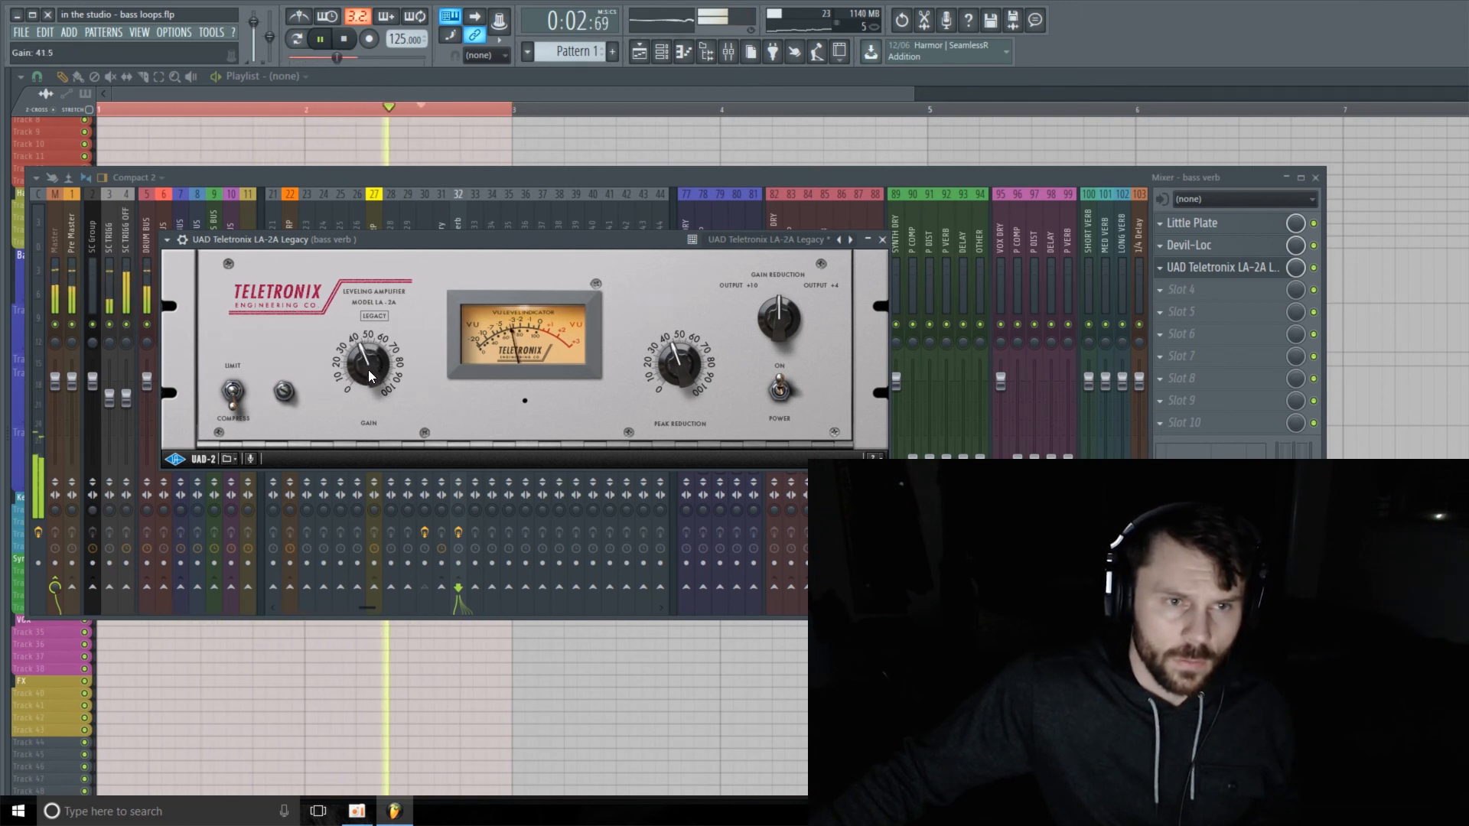
left_click(773, 409)
left_click(782, 417)
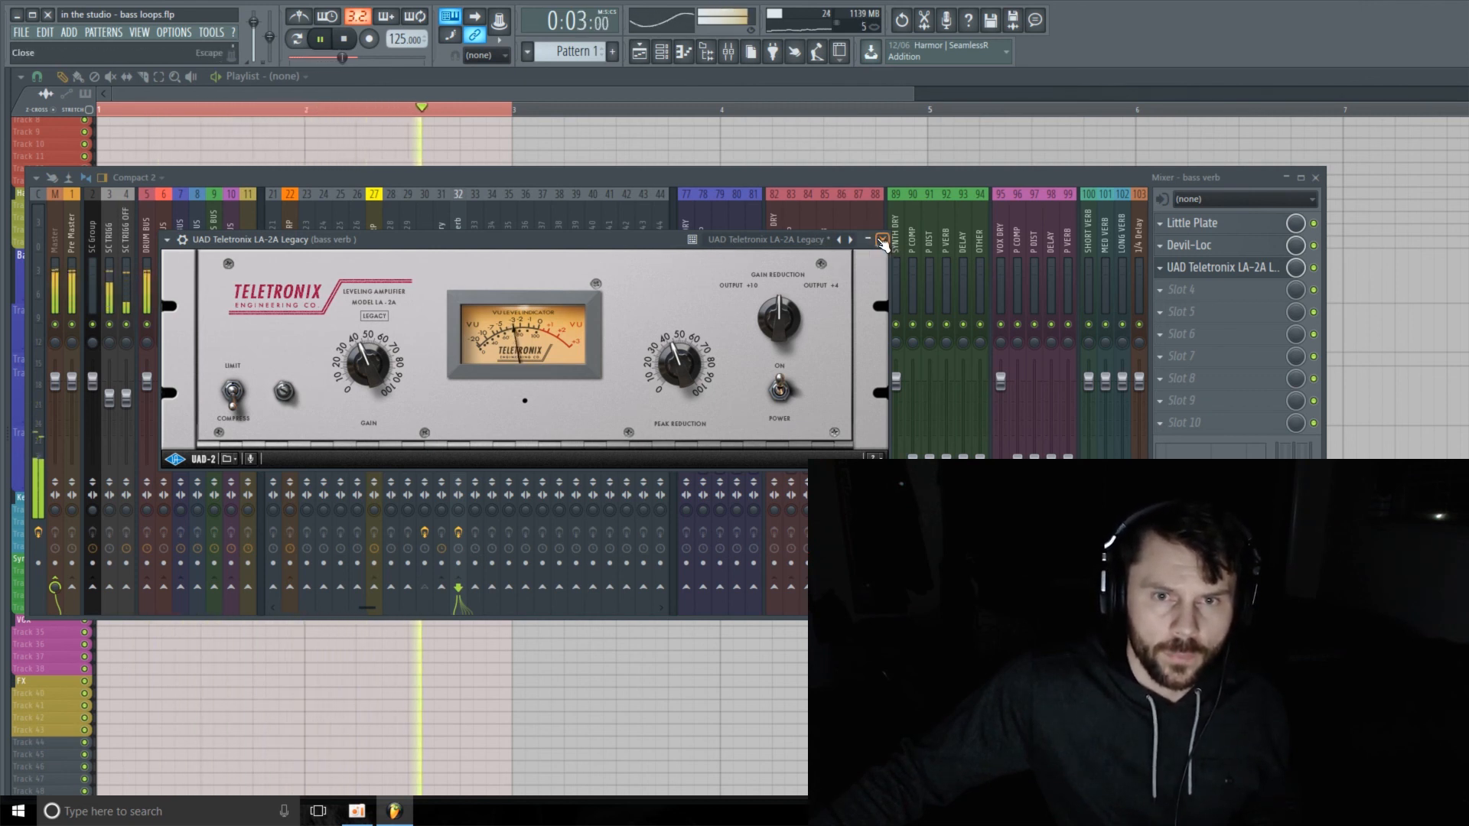
Close the LA-2A window and audition the loop through the bass verb effects chain
key("space")
left_click_drag(586, 243, 537, 165)
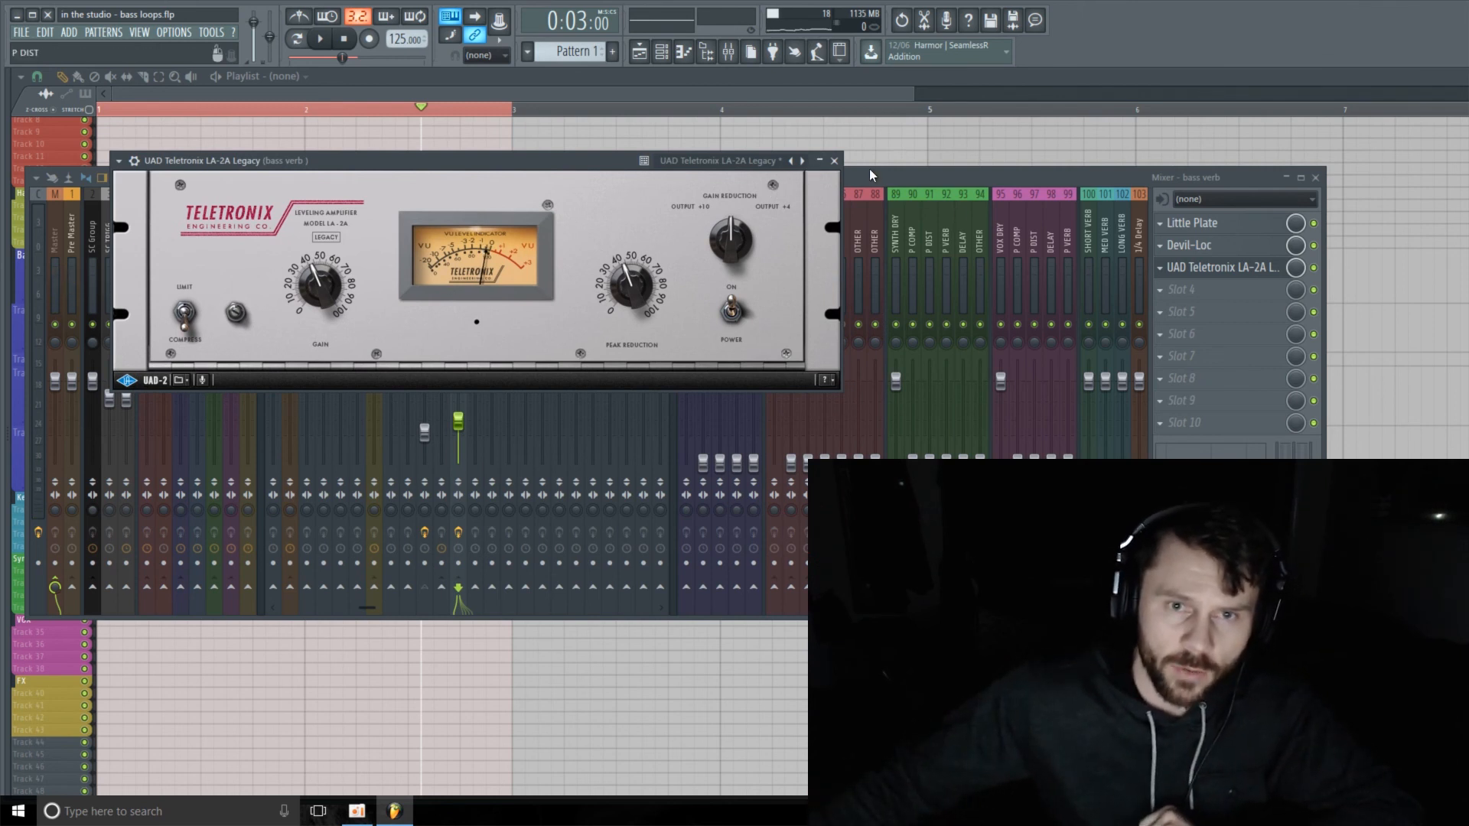
left_click(835, 160)
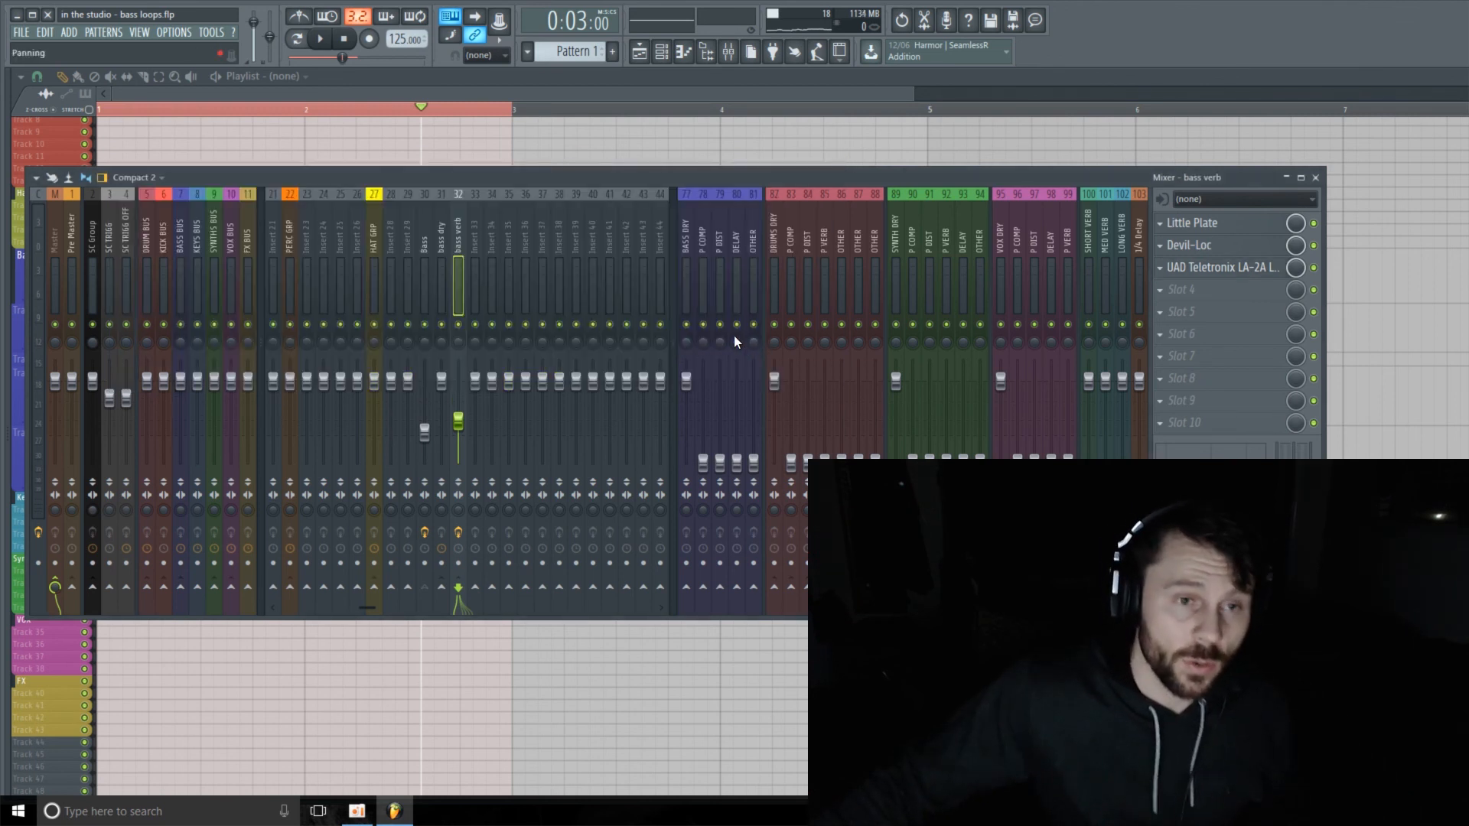
key("space")
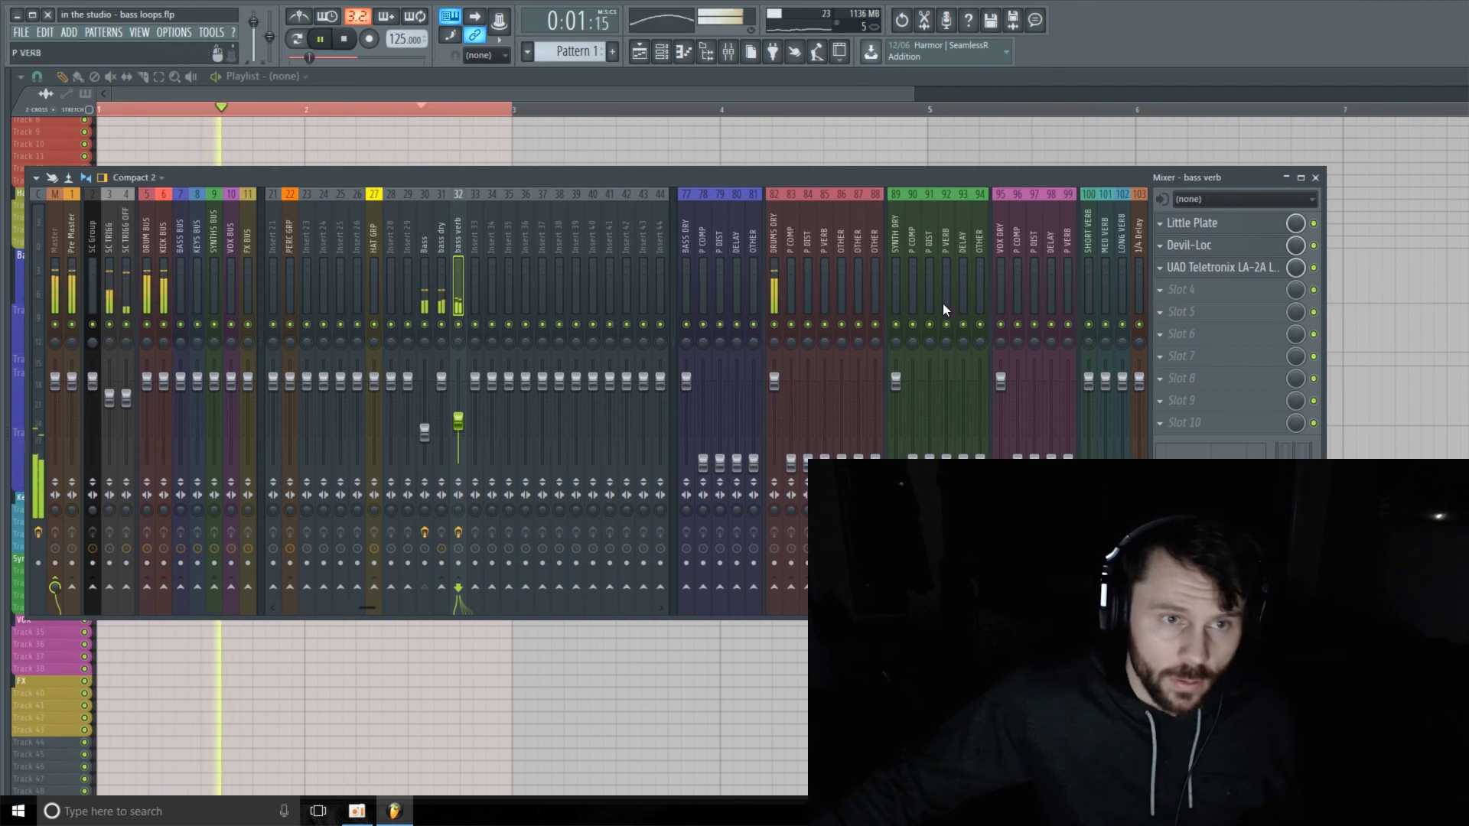
key("space")
Load Kickstart into slot 10 of the bass verb track and reduce its mix to 62%
left_click(1188, 423)
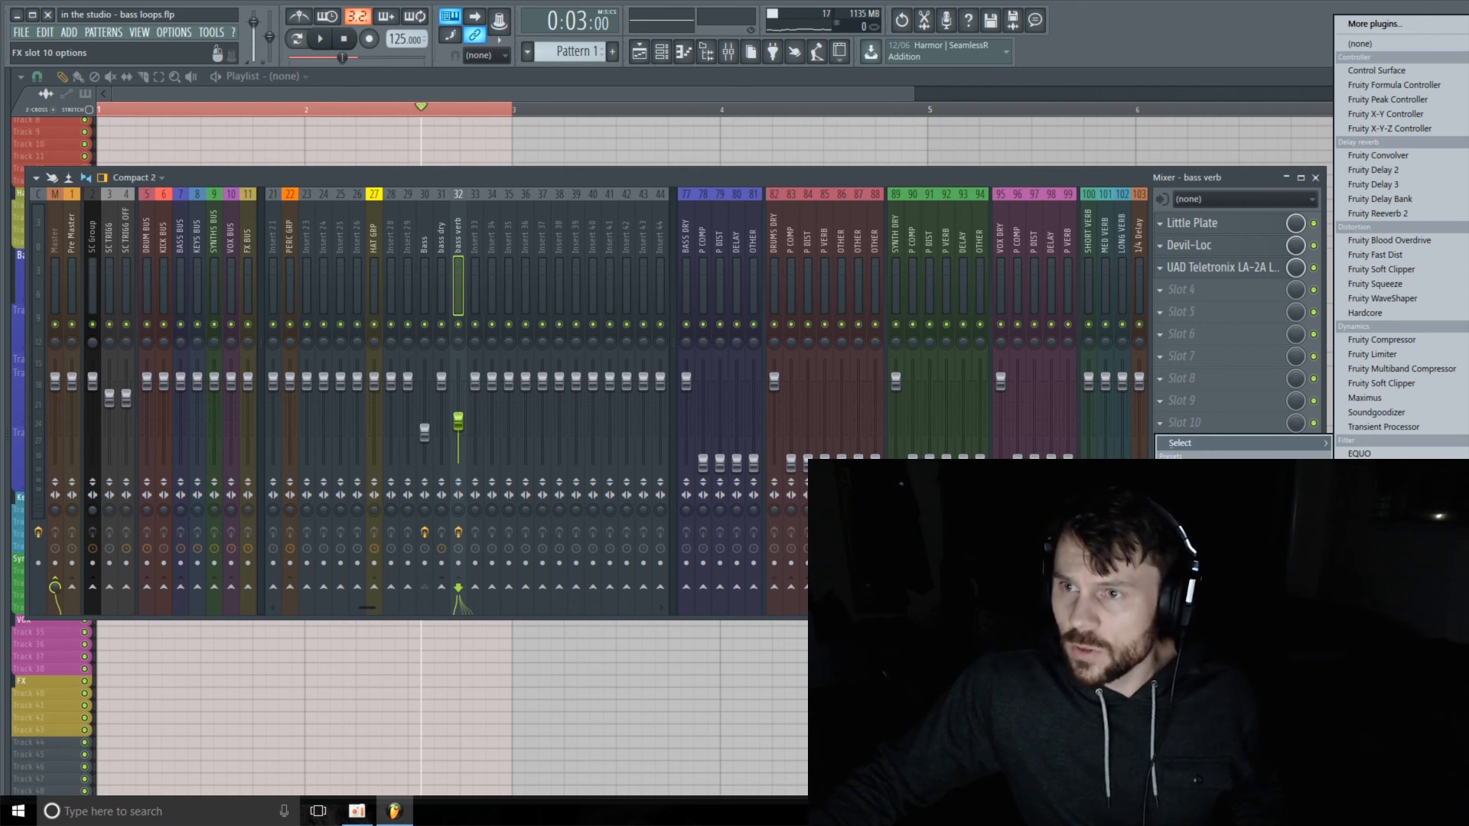
left_click(1370, 650)
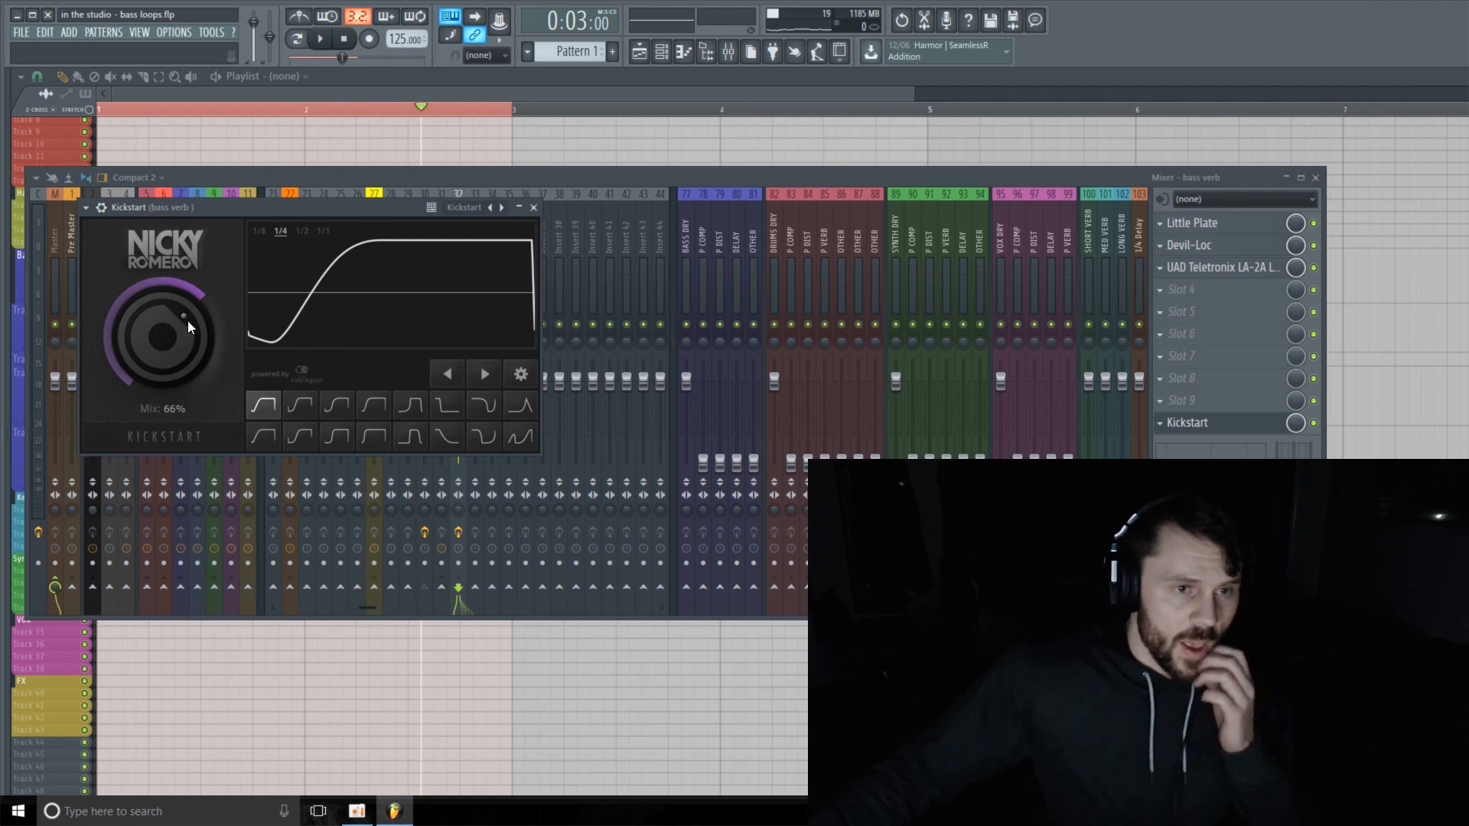
scroll(203, 303, "down", 3)
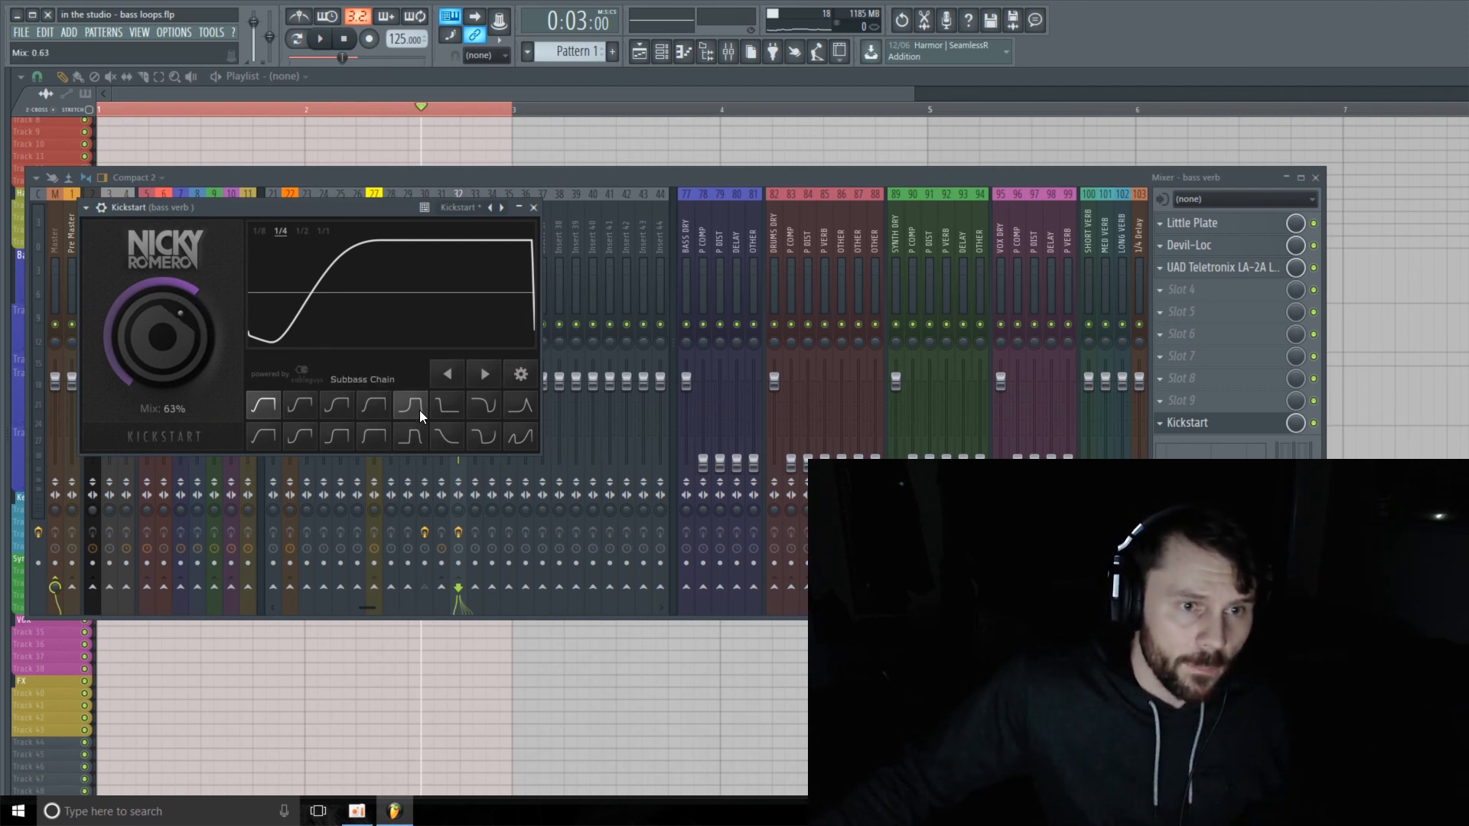
left_click_drag(329, 209, 341, 204)
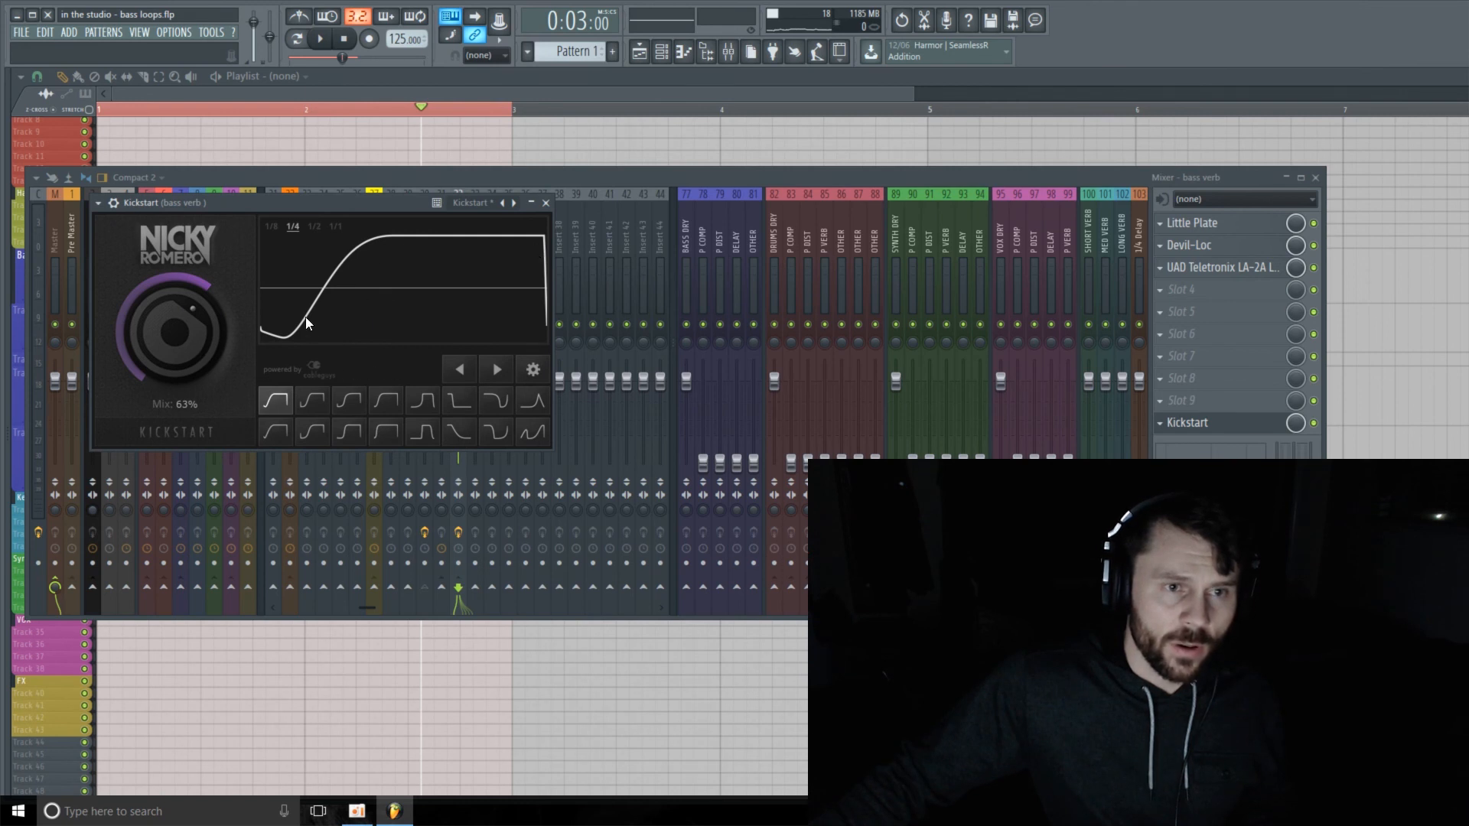
mouse_move(205, 296)
left_mouse_down()
mouse_move(172, 367)
mouse_move(194, 361)
mouse_move(194, 289)
left_mouse_up()
Try out Kickstart's alternative curves during playback, including Weird Rhythm FX and Extreme Short, varying the mix to 64% and 59%
key("space")
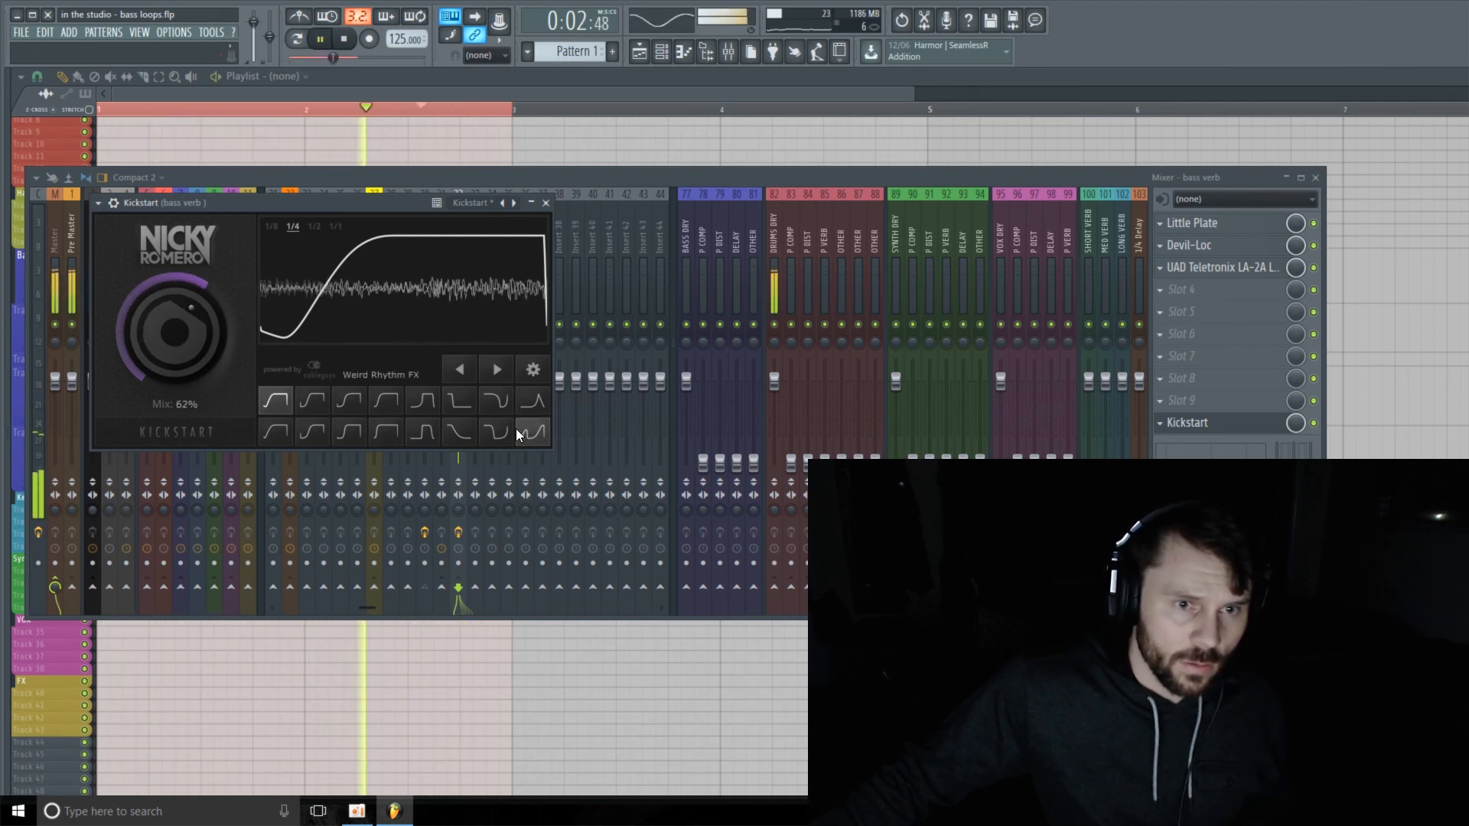
left_click(533, 432)
left_click_drag(163, 337, 163, 335)
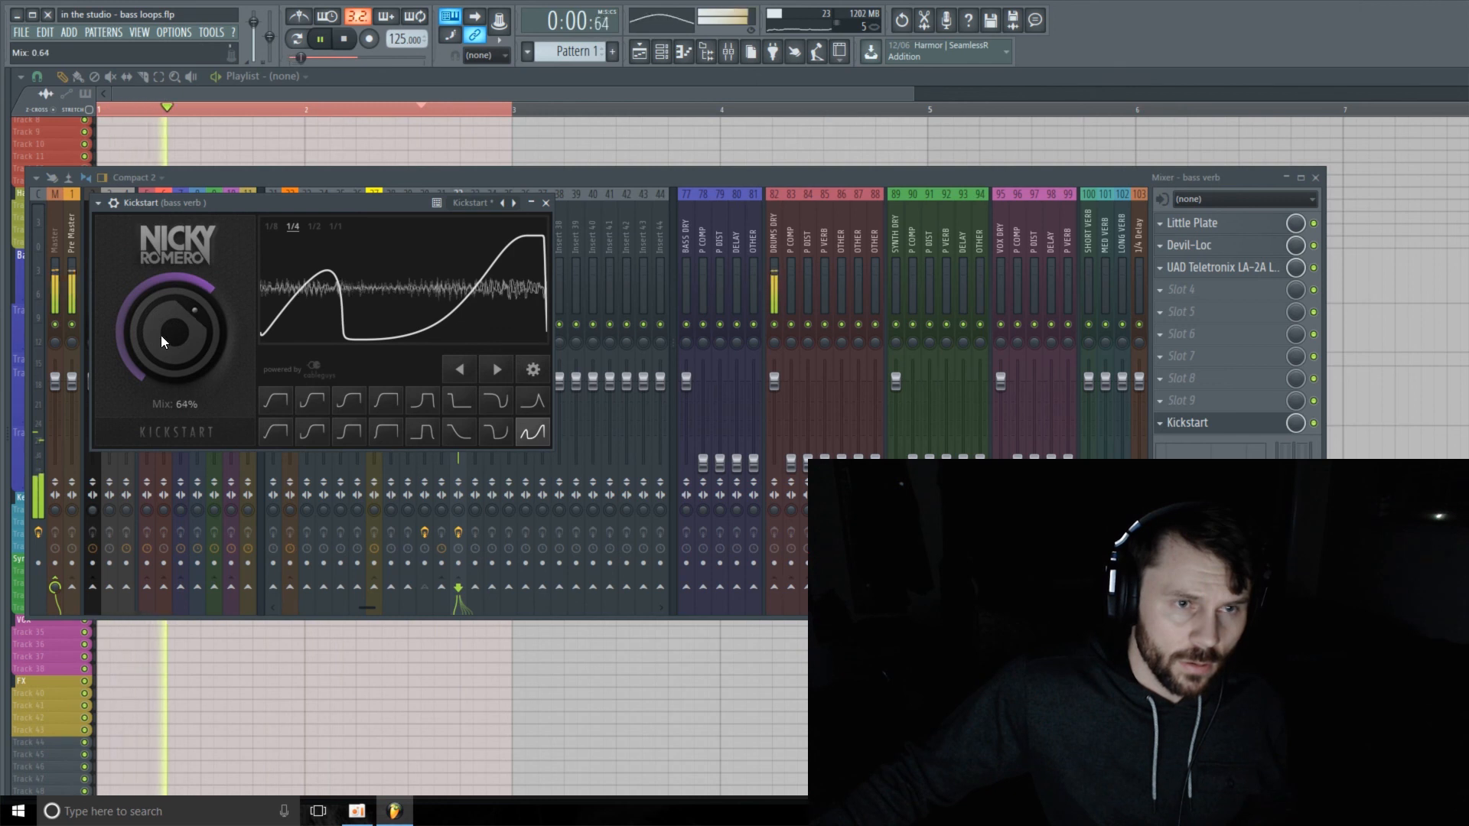
left_click(496, 431)
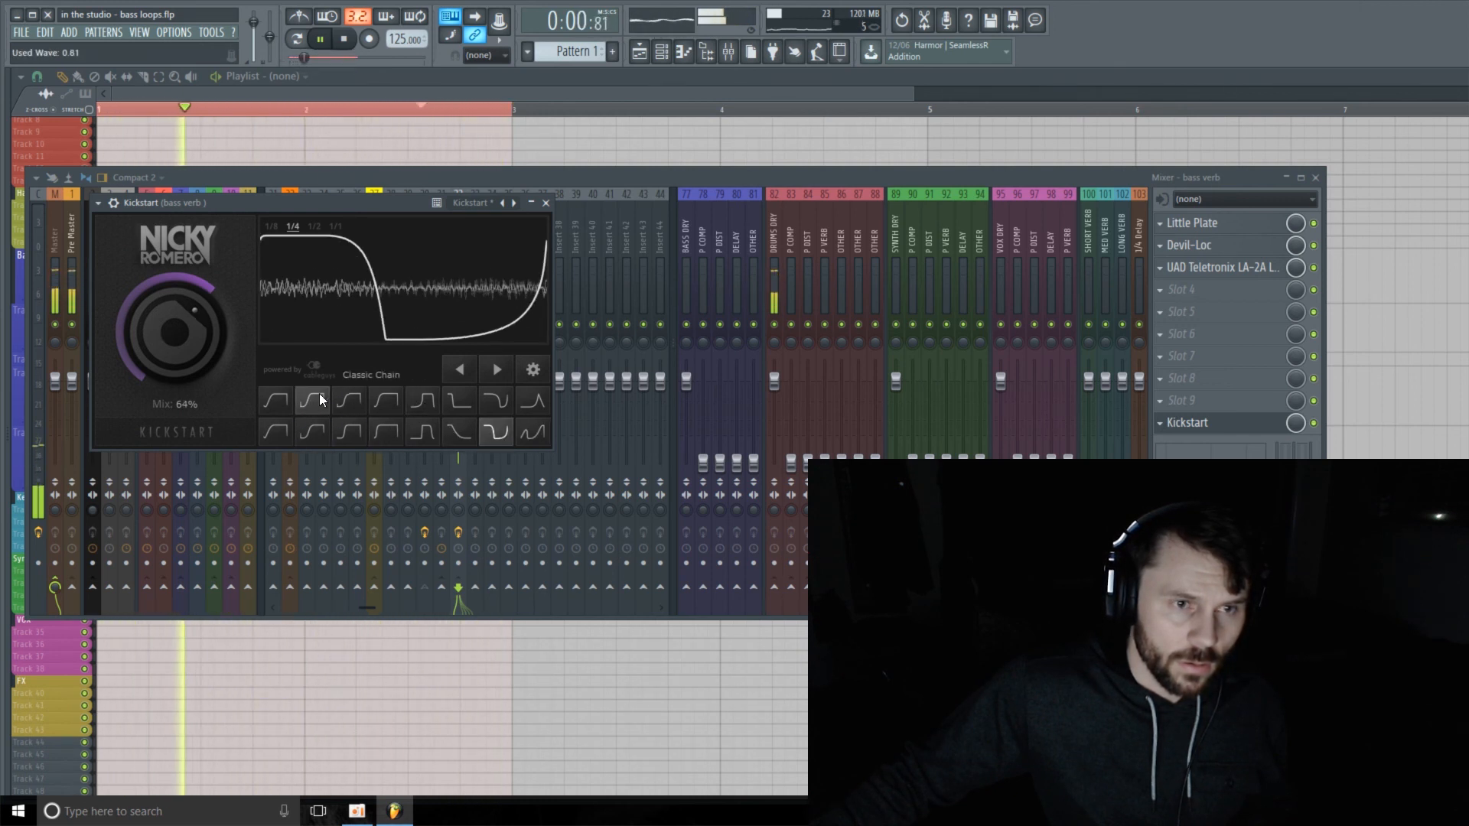
left_click_drag(163, 356, 164, 364)
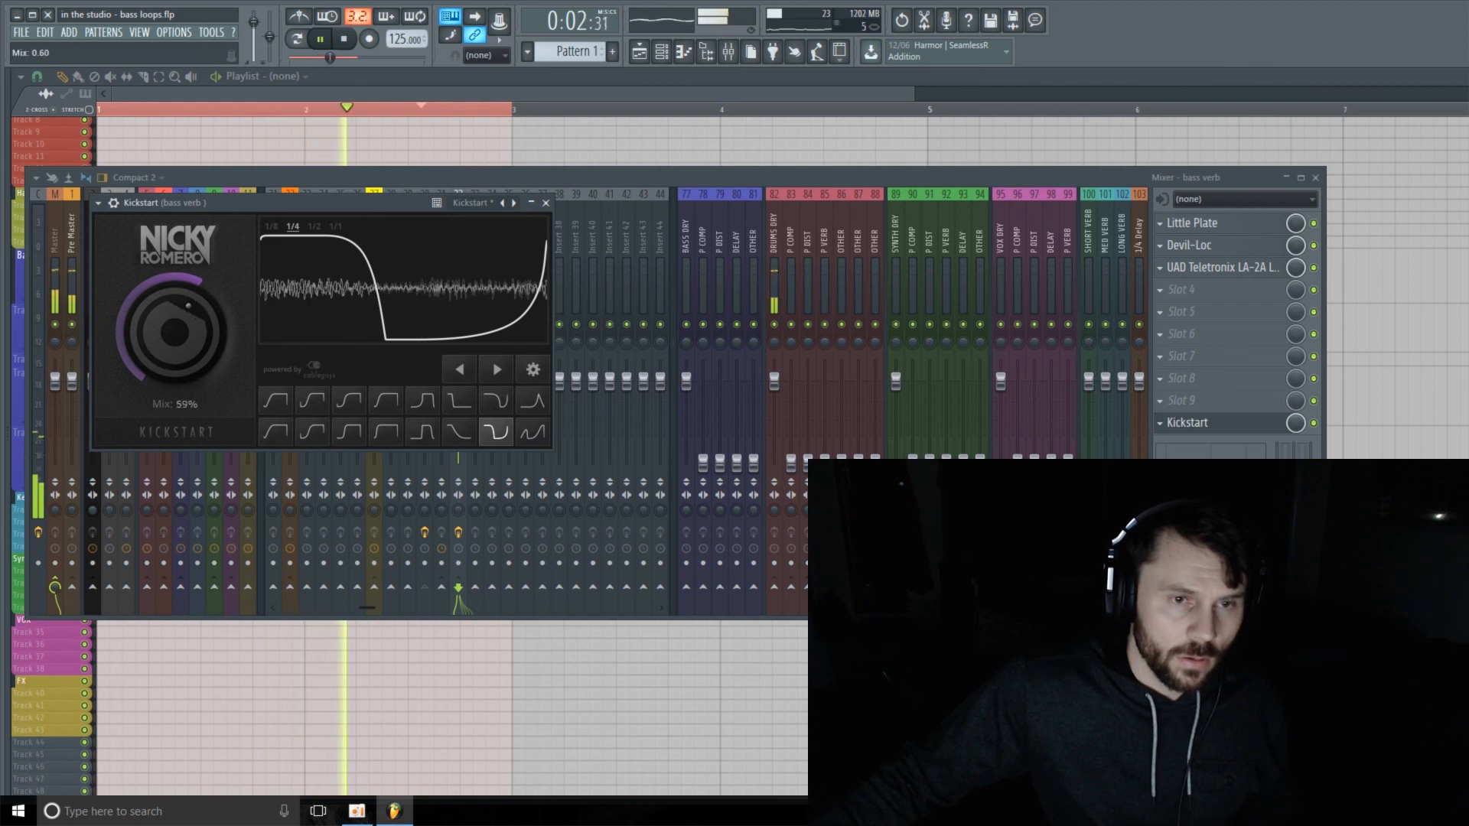
left_click(455, 433)
left_click(417, 435)
left_click(382, 433)
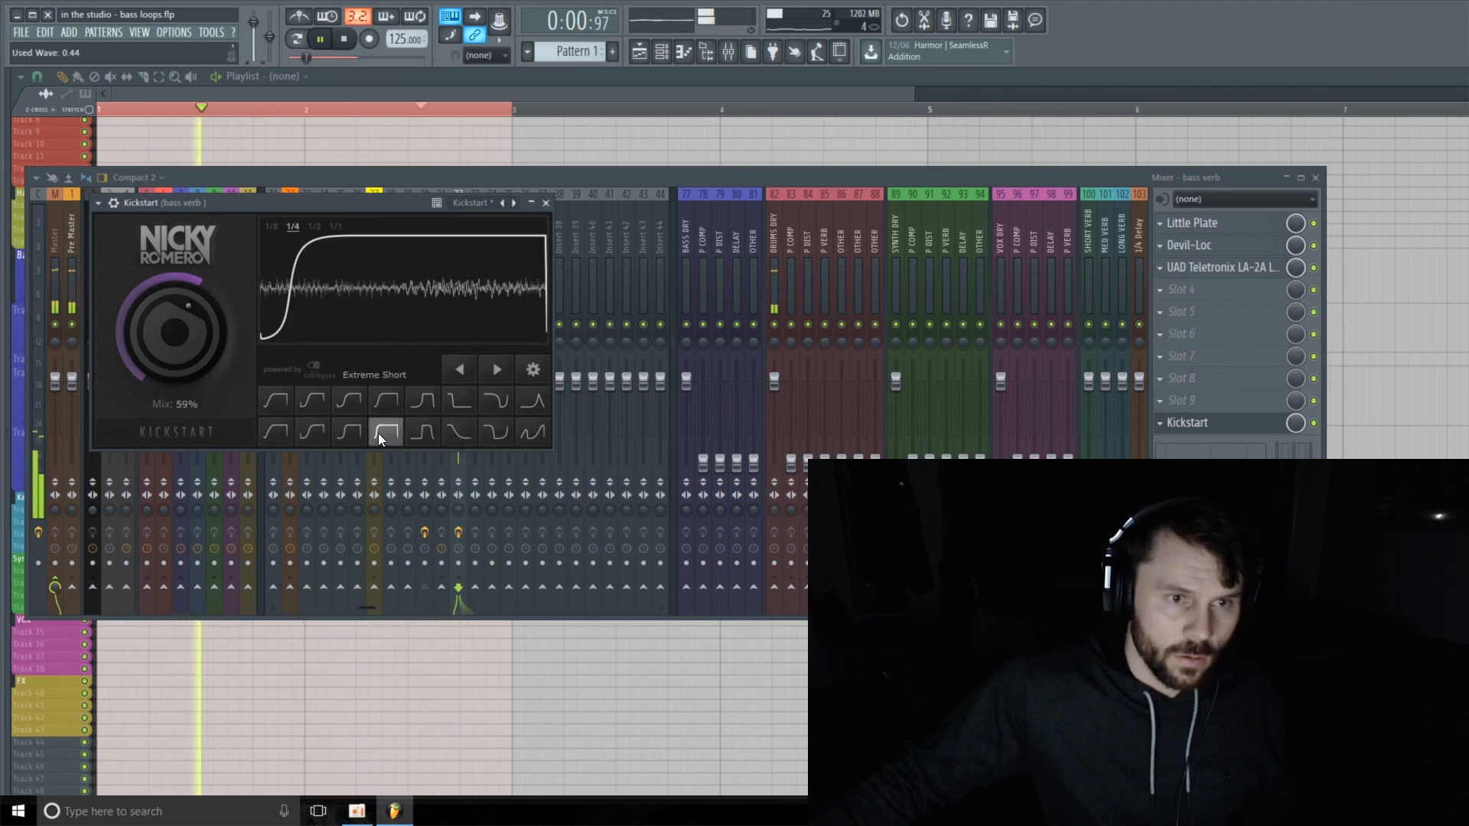
left_click(352, 434)
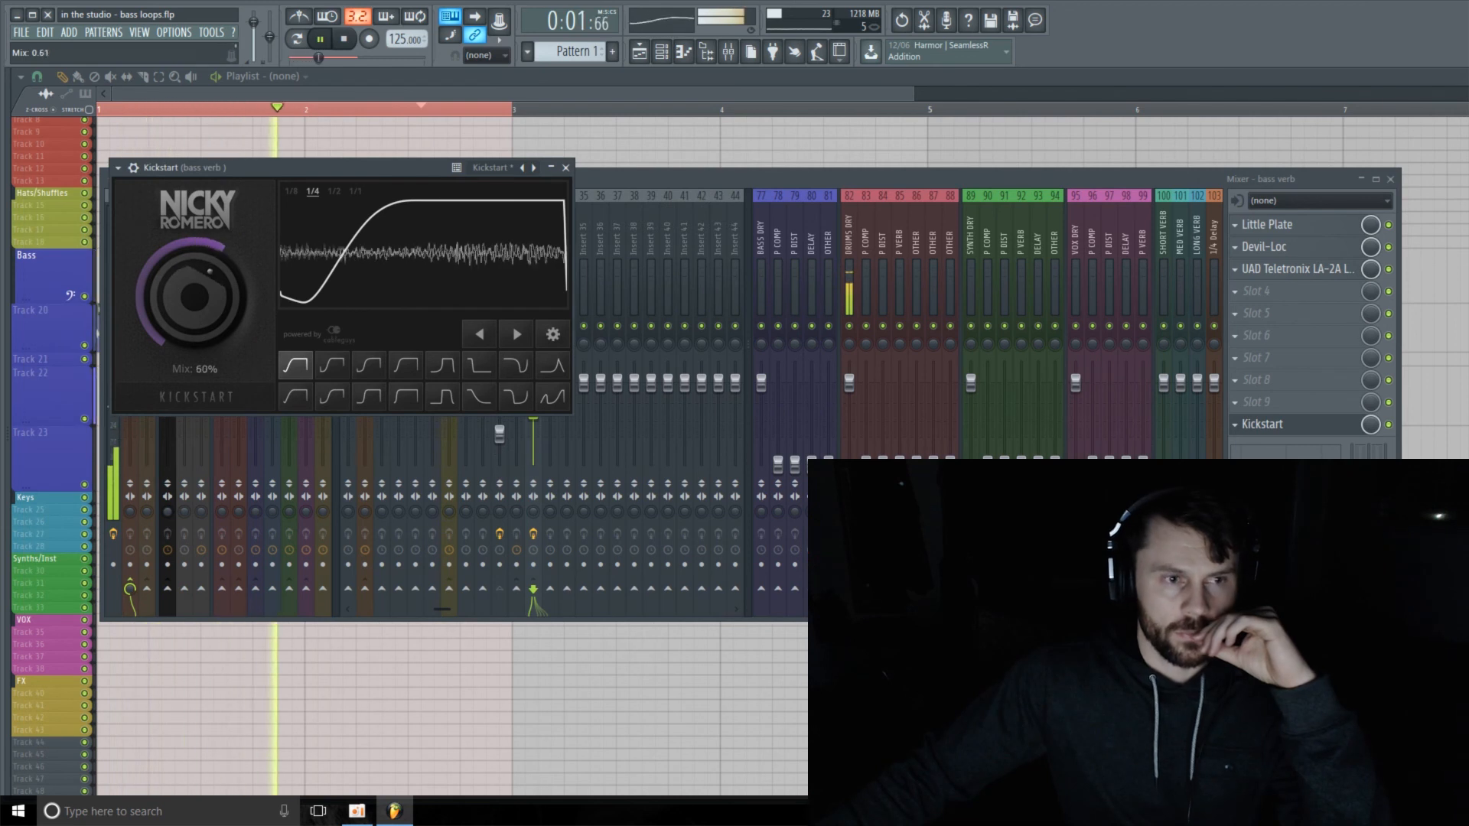
Set Kickstart's mix to 70%, stop playback and close the plugin window
left_click_drag(186, 286, 185, 271)
key("space")
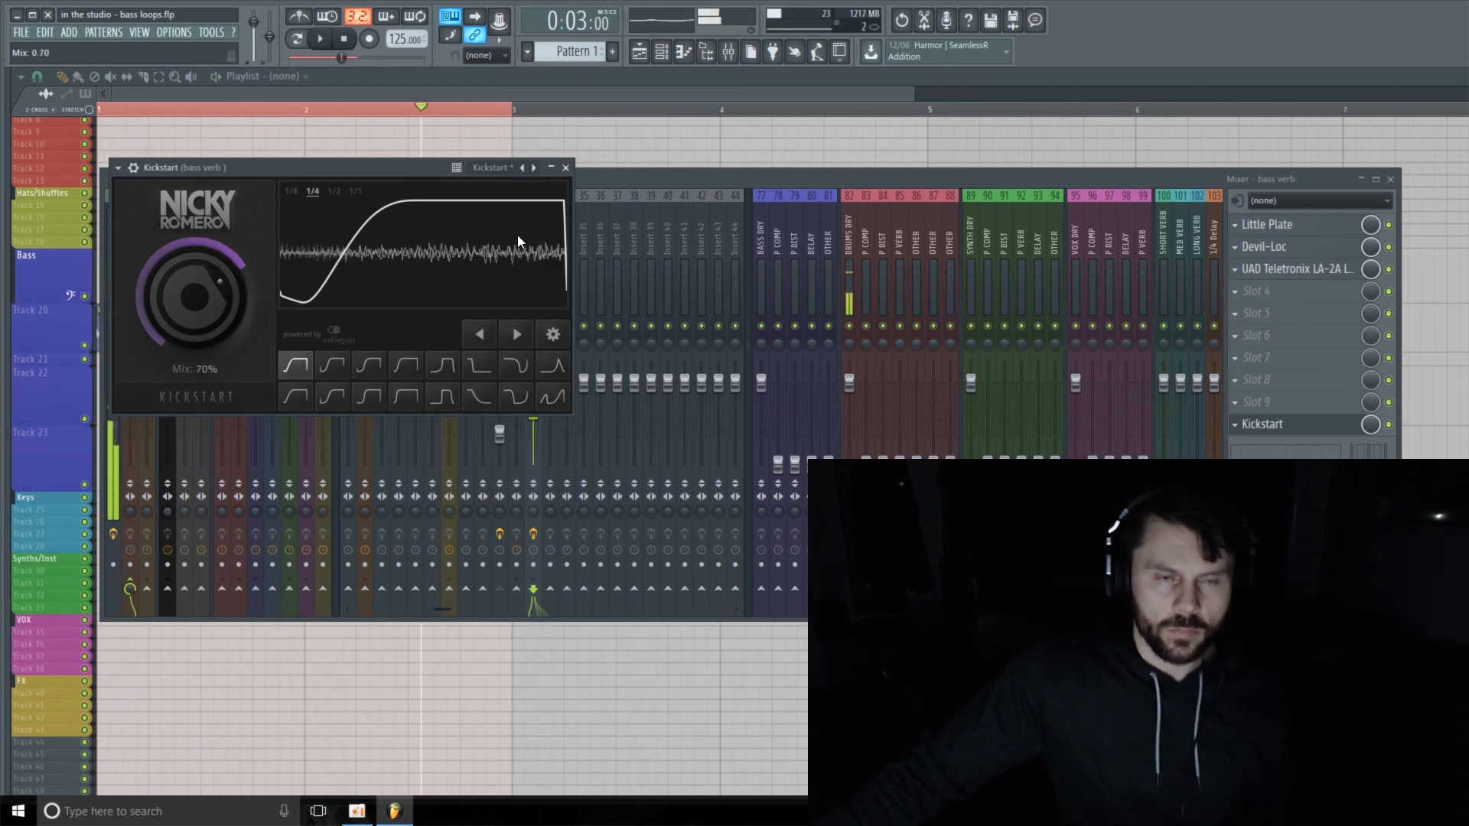
left_click(566, 166)
Lower the bass verb track's volume further and audition the loop
left_click_drag(534, 411, 533, 446)
key("space")
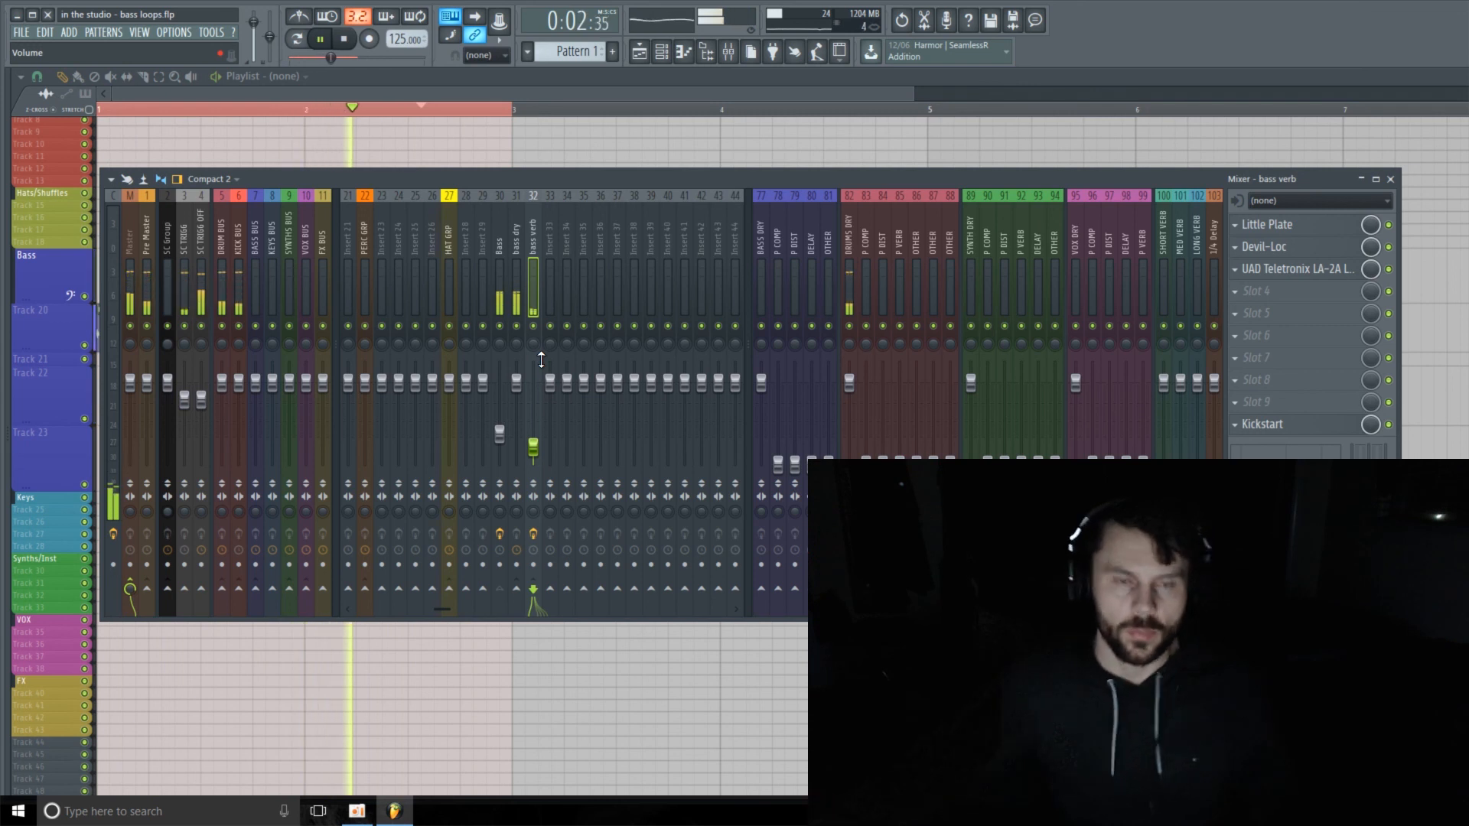
key("space")
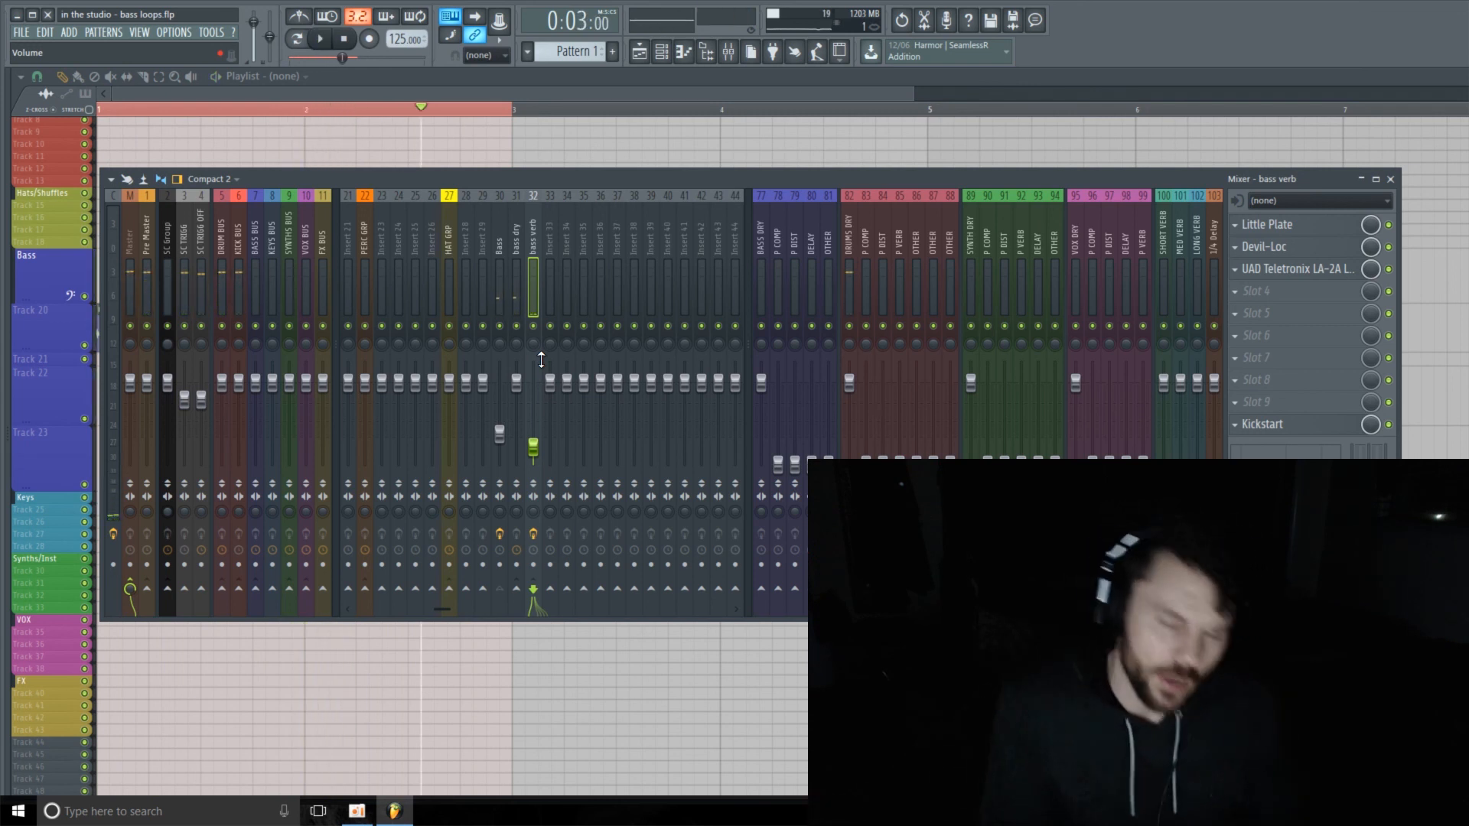